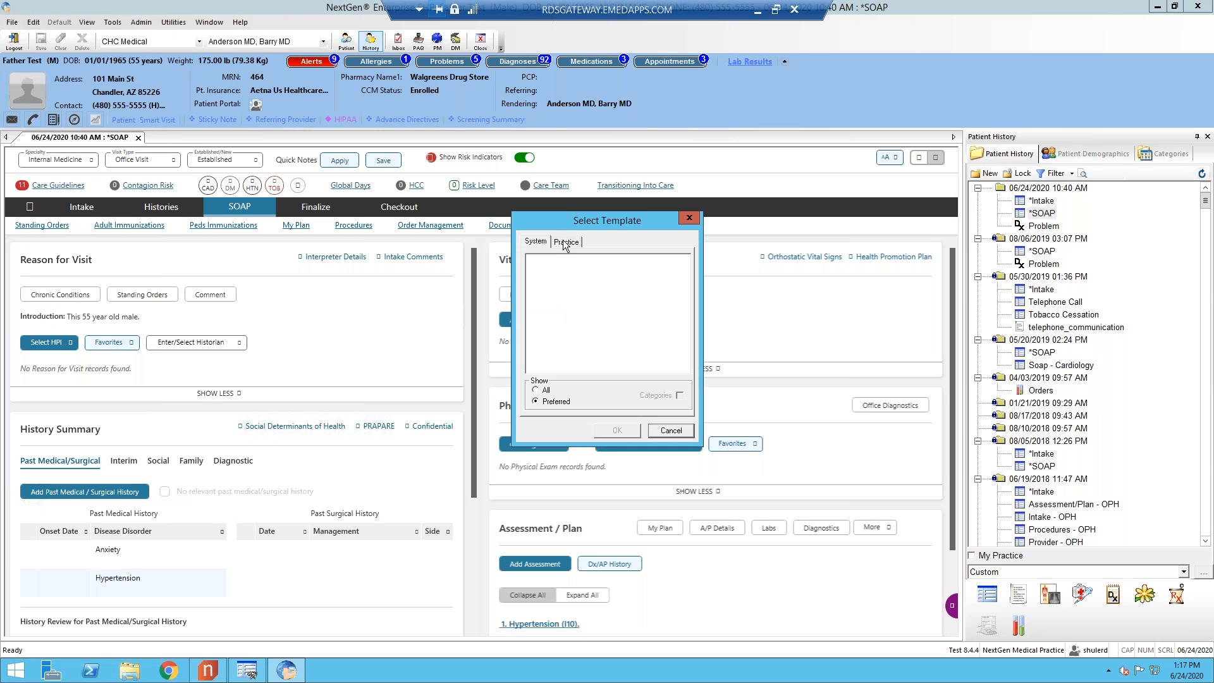
- Open the My Custom Plan Setup template from the full list of practice templates
{"action": "left_click", "coordinate": [566, 242]}
{"action": "left_click", "coordinate": [545, 390]}
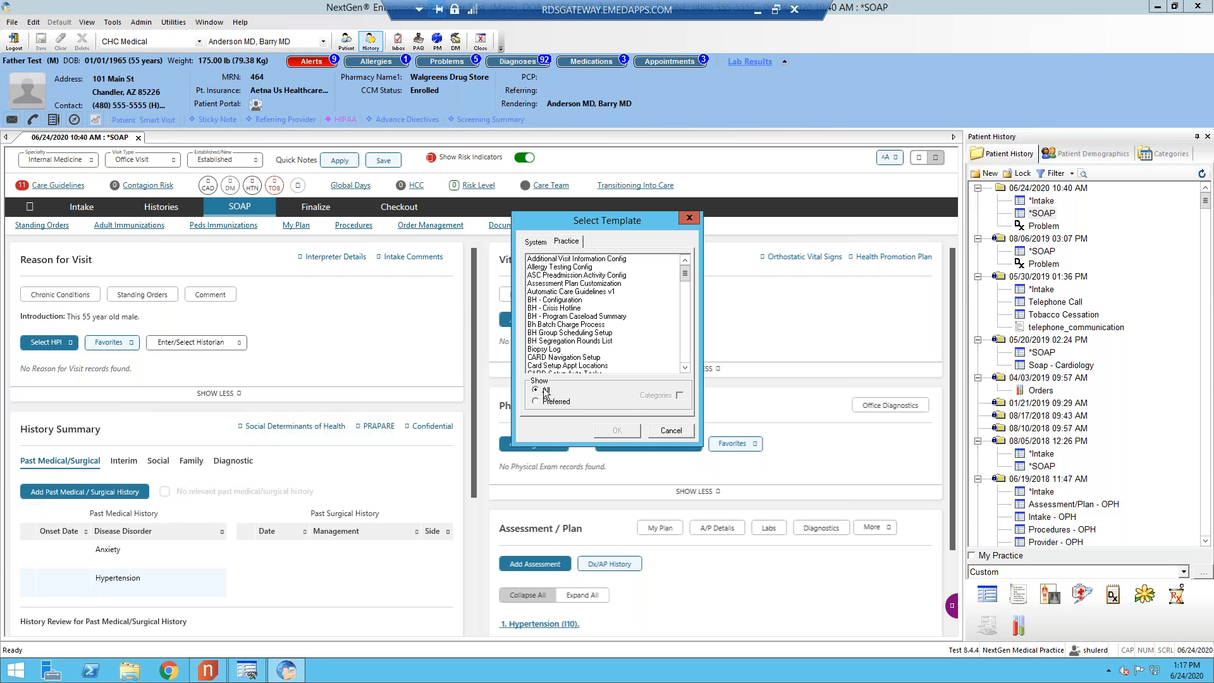
{"action": "left_click", "coordinate": [687, 351]}
{"action": "left_click", "coordinate": [687, 351]}
{"action": "left_click", "coordinate": [687, 351]}
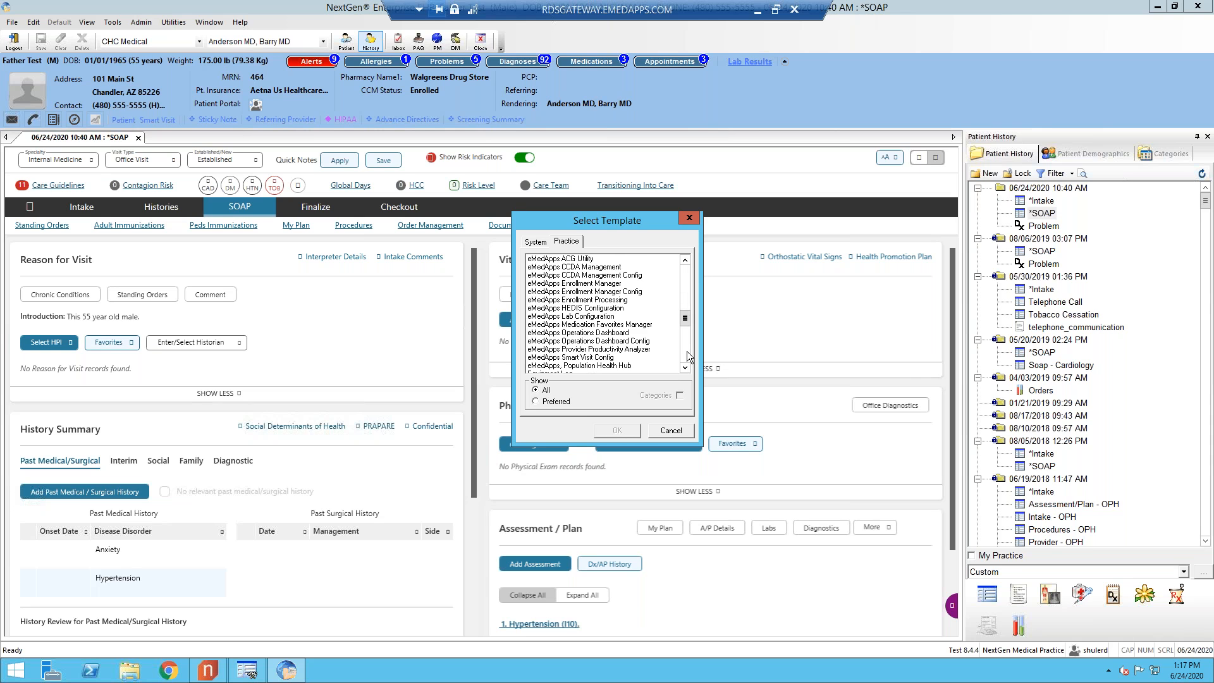
{"action": "left_click", "coordinate": [687, 351]}
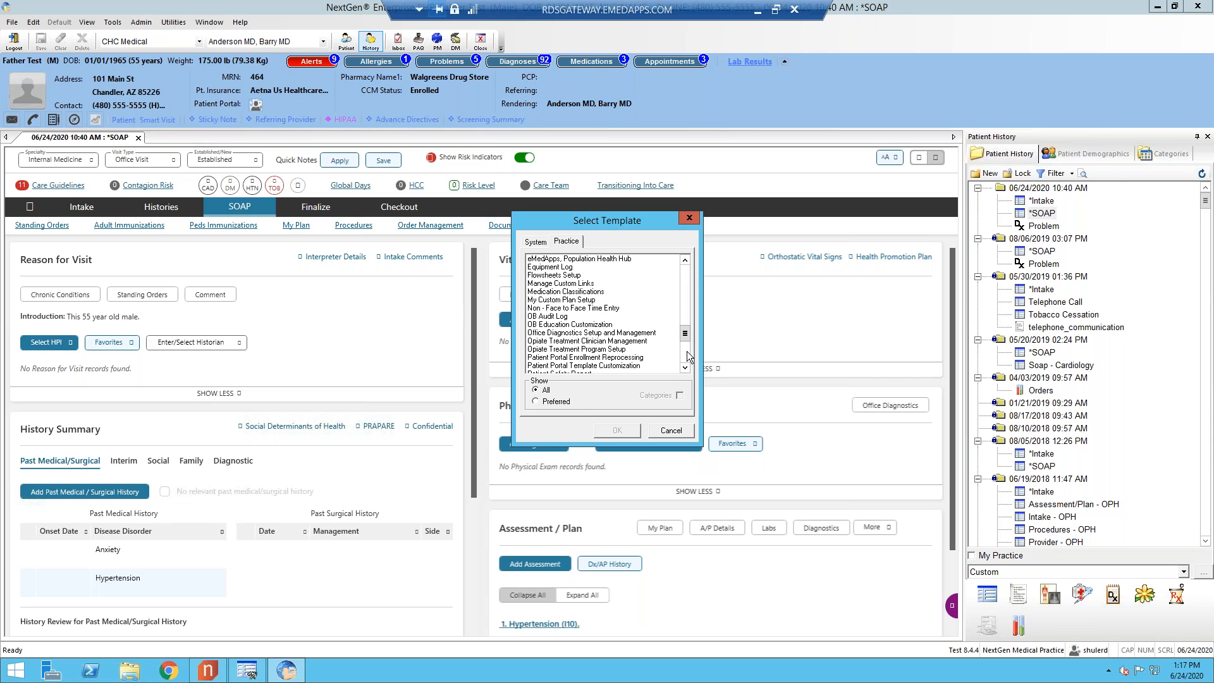
{"action": "left_click", "coordinate": [580, 300]}
{"action": "left_click", "coordinate": [617, 431]}
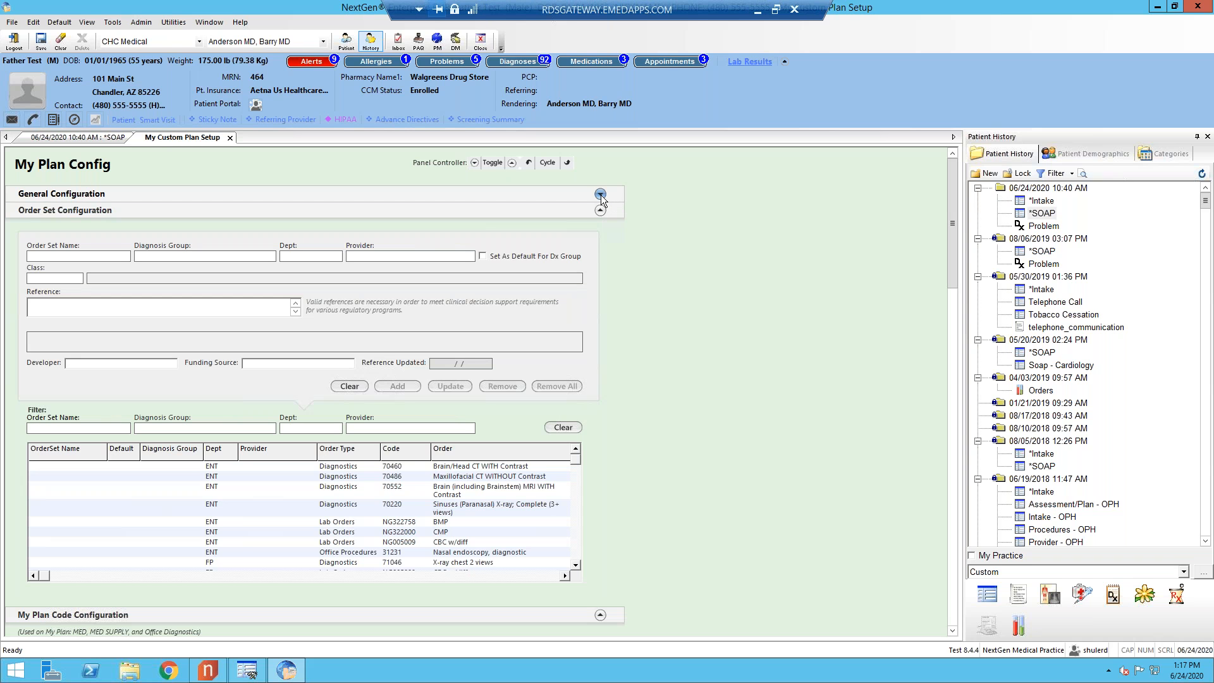
- In General Configuration's My Custom Plan required fields, toggle the Specialty requirement for Referrals and save
{"action": "left_click", "coordinate": [600, 195]}
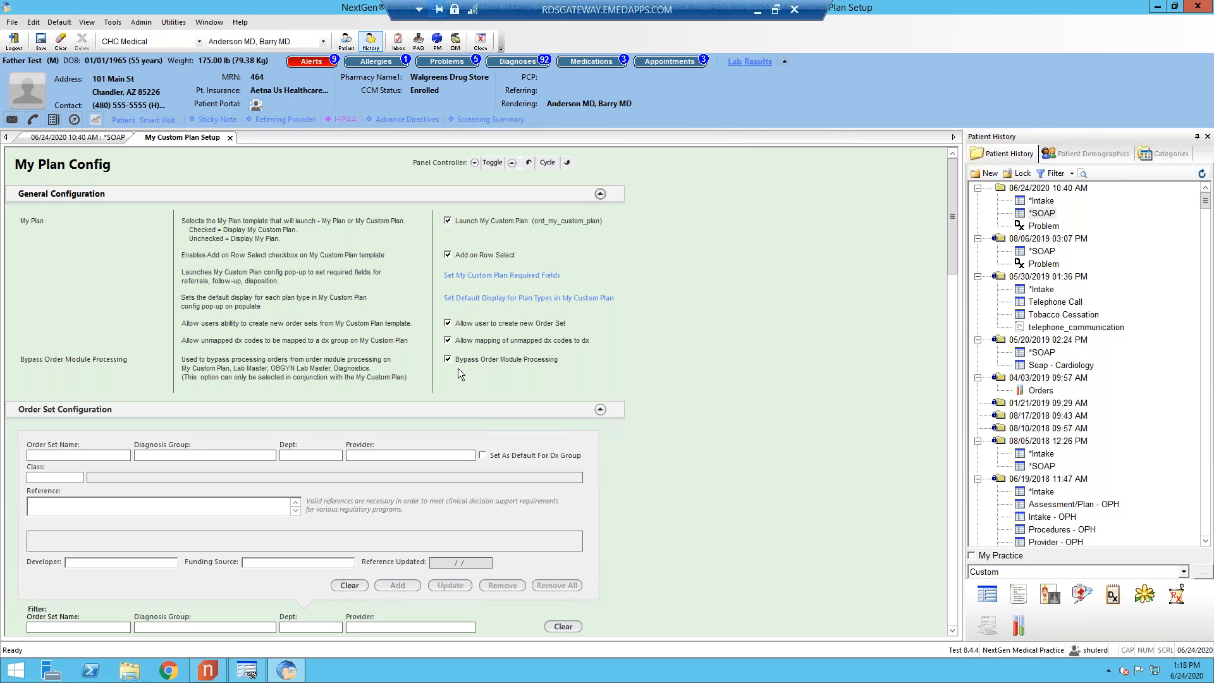
{"action": "left_click", "coordinate": [508, 277]}
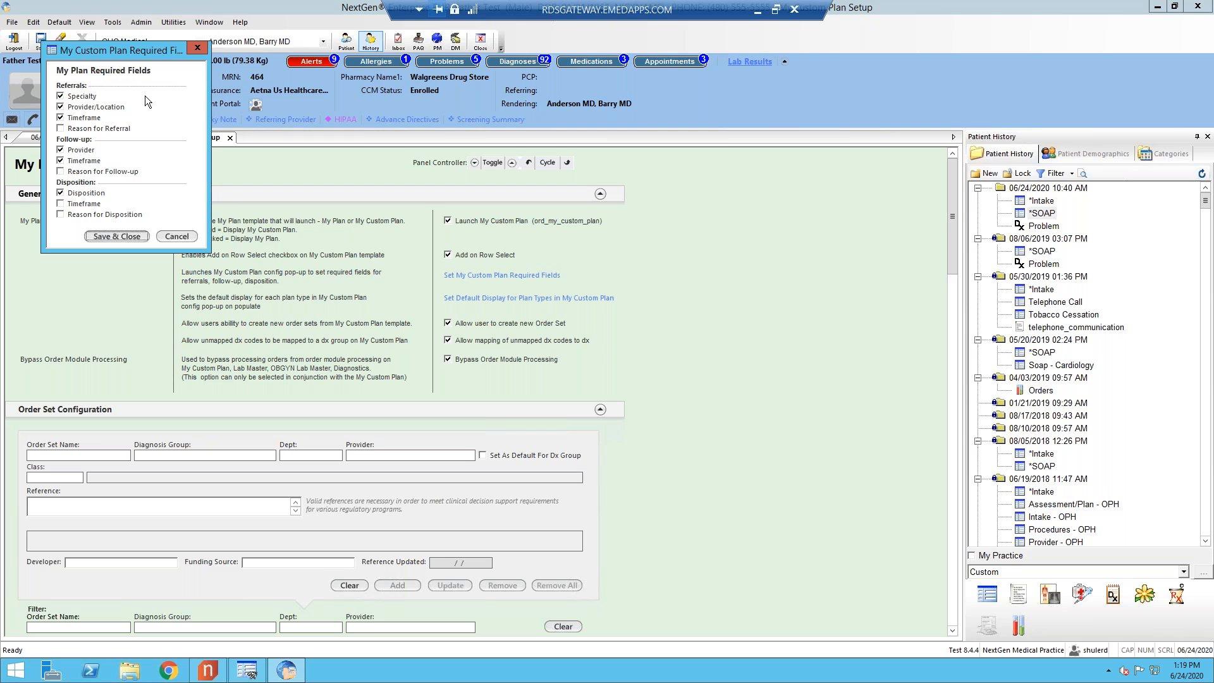
{"action": "left_click", "coordinate": [61, 97]}
{"action": "left_click", "coordinate": [127, 236]}
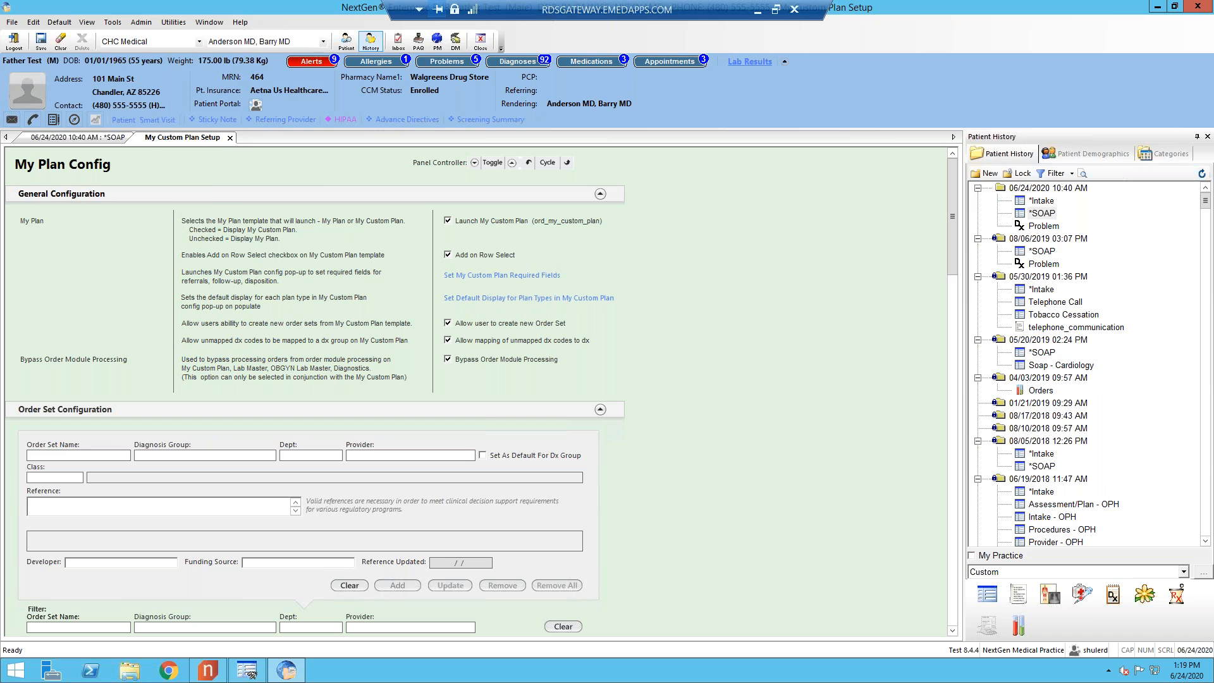
- Set the default display for Referrals to Internal in My Custom Plan, save it, and collapse General Configuration
{"action": "left_click", "coordinate": [501, 298]}
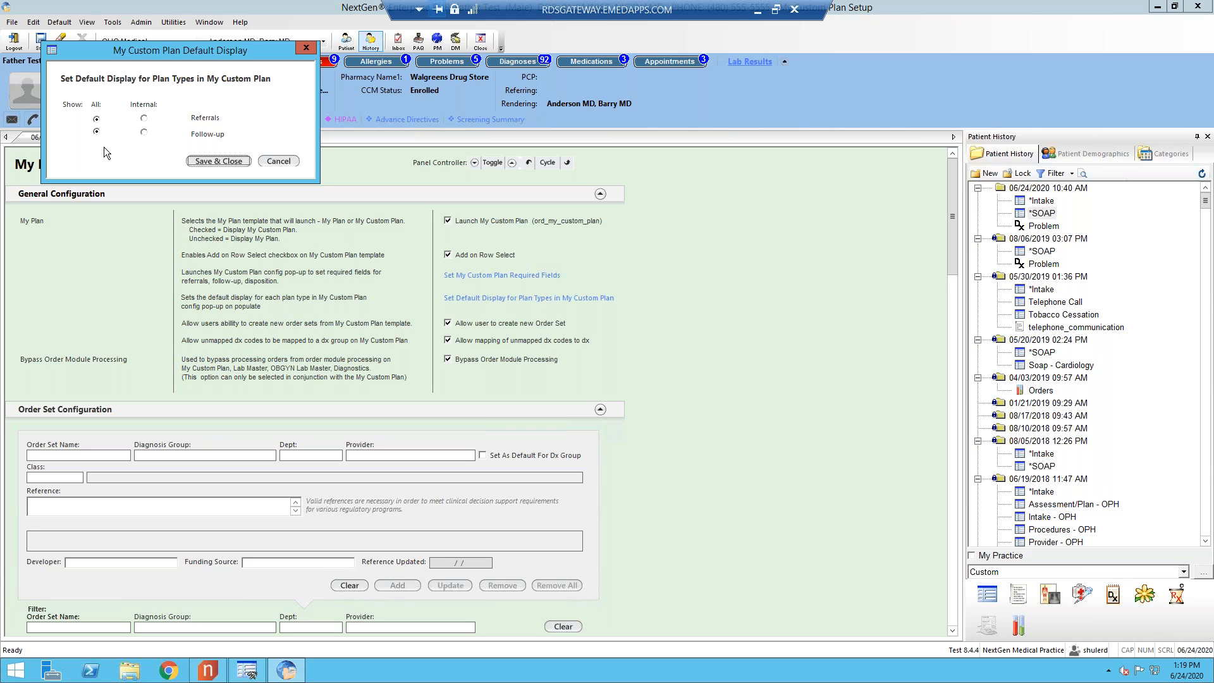
{"action": "left_click", "coordinate": [144, 119]}
{"action": "left_click", "coordinate": [229, 161]}
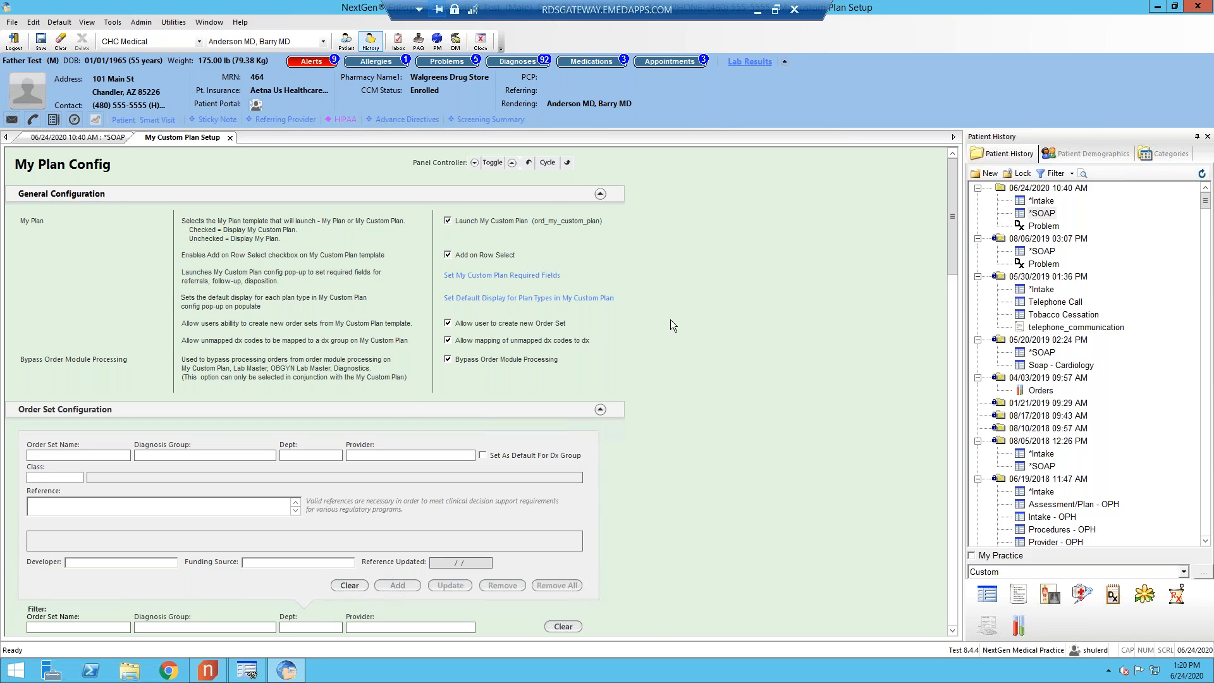
{"action": "left_click", "coordinate": [601, 194]}
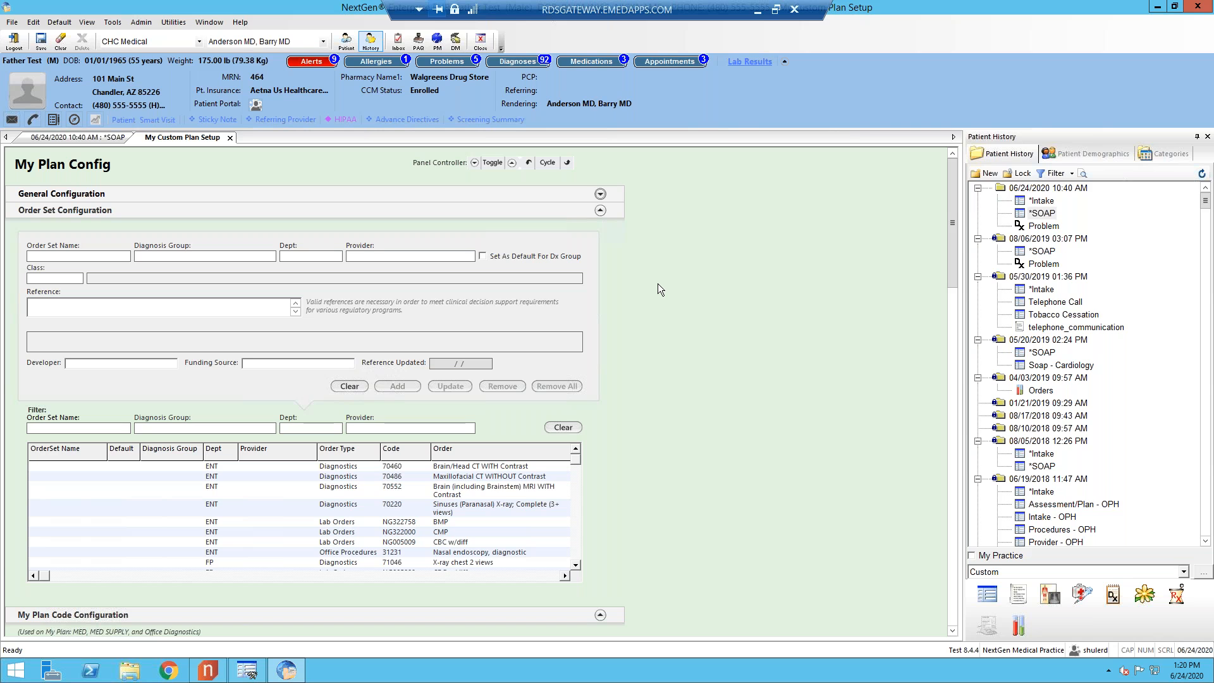
- Load the default Hypertension order set that has both a provider and the FP specialty into Order Set Configuration
{"action": "double_click", "coordinate": [118, 254]}
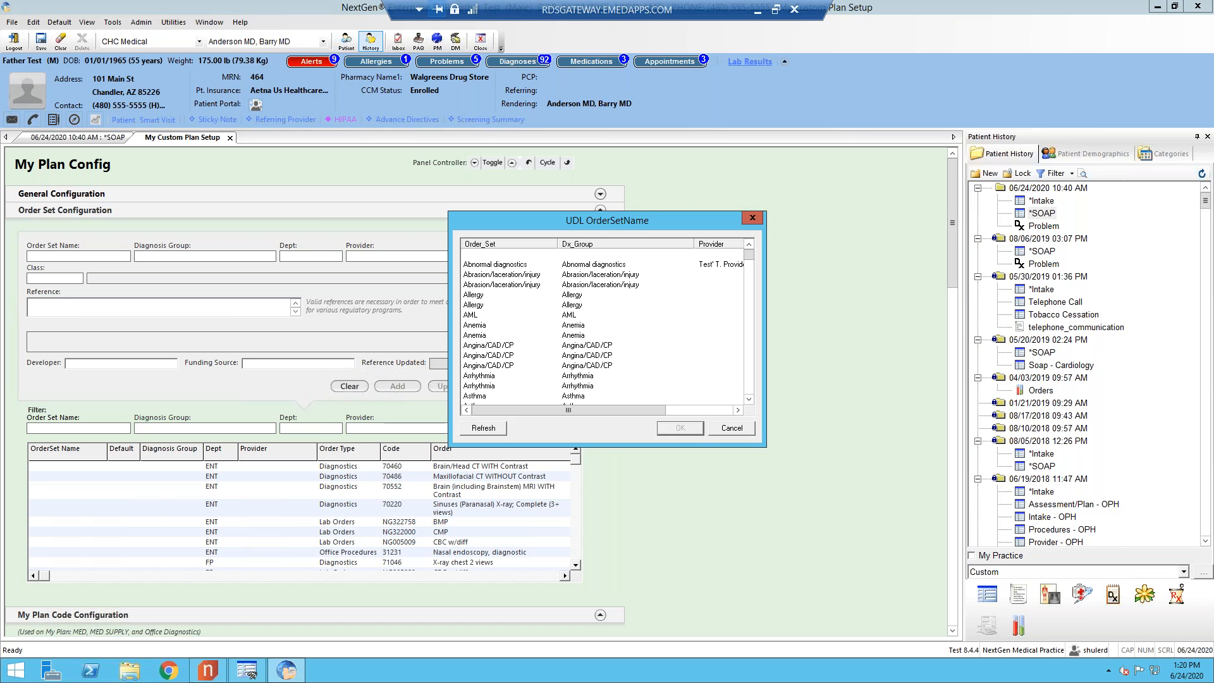
{"action": "left_click", "coordinate": [510, 255]}
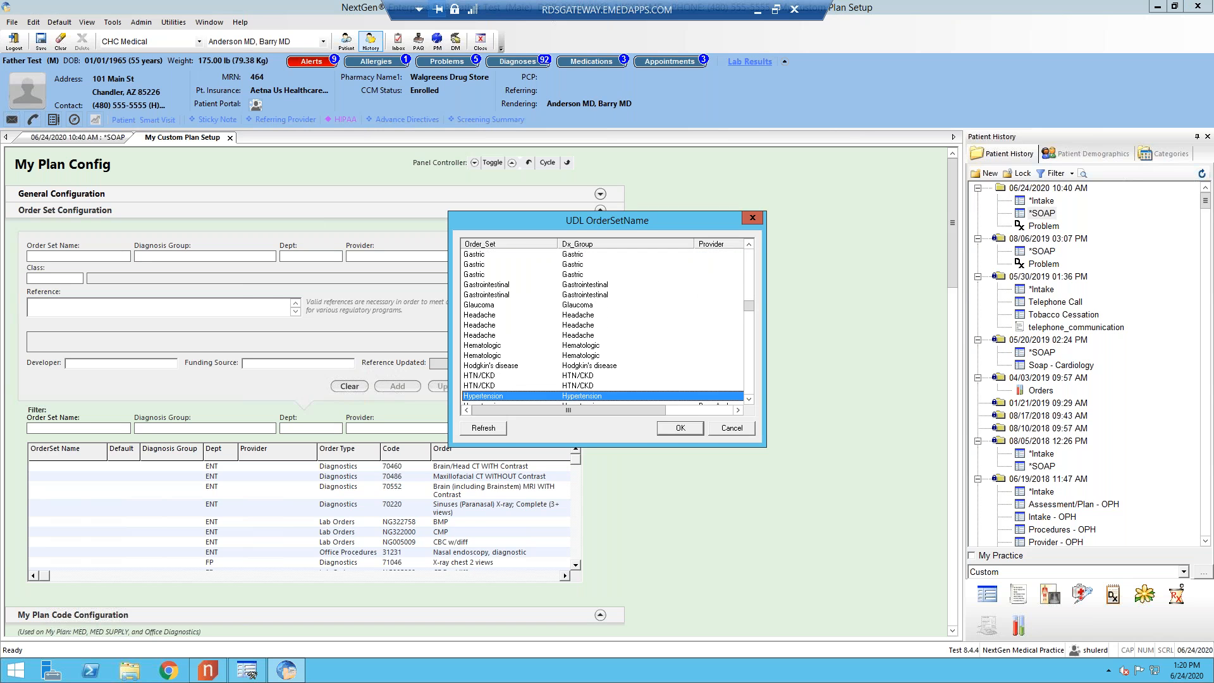
{"action": "left_click", "coordinate": [749, 400]}
{"action": "left_click", "coordinate": [749, 400]}
{"action": "left_click", "coordinate": [750, 400]}
{"action": "left_click", "coordinate": [750, 400]}
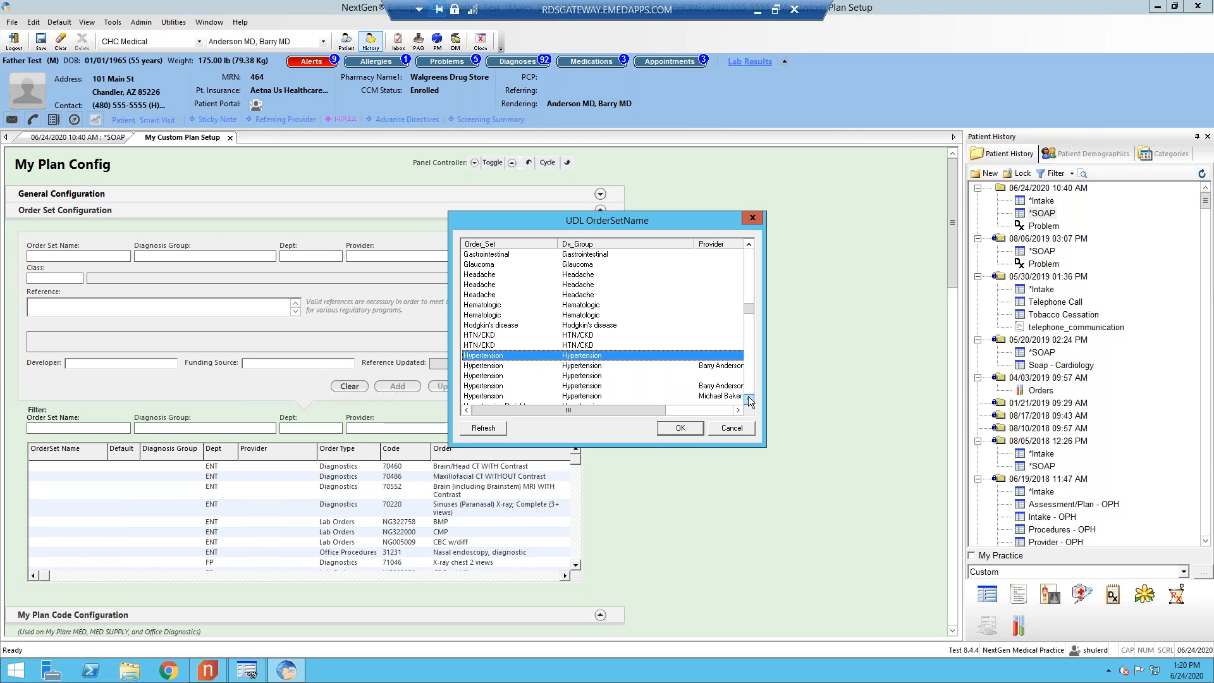
{"action": "left_click", "coordinate": [750, 400]}
{"action": "left_click", "coordinate": [749, 400]}
{"action": "left_click", "coordinate": [750, 400]}
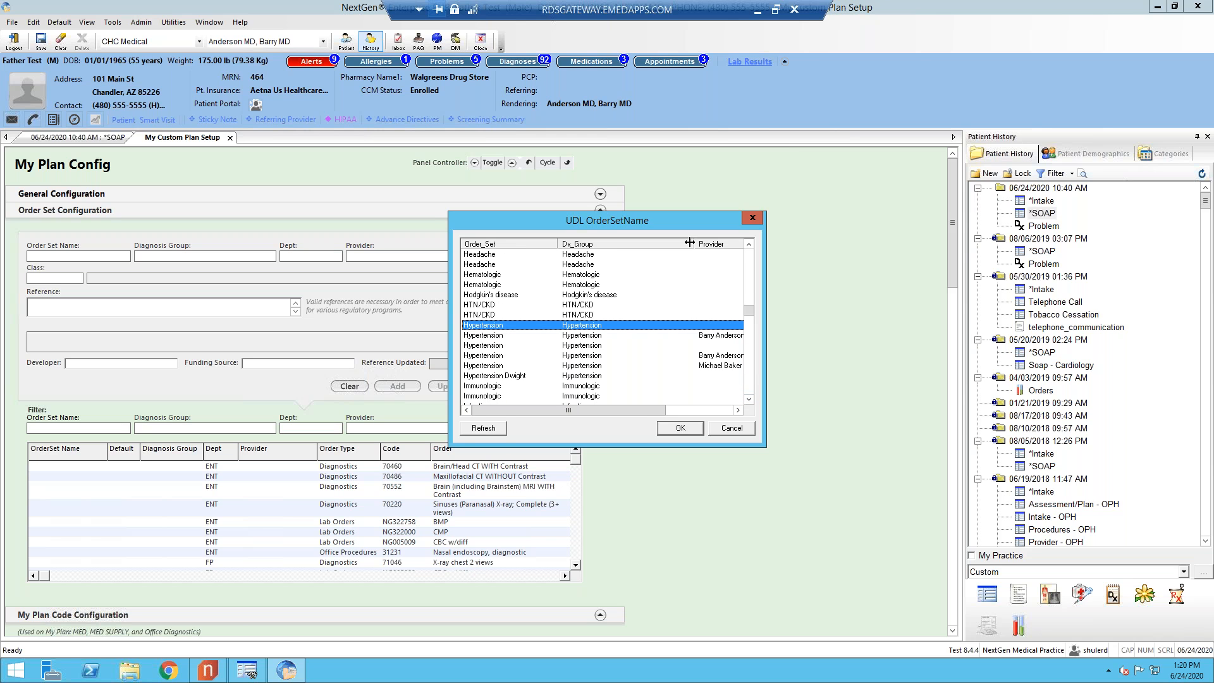
{"action": "left_click_drag", "start_coordinate": [694, 244], "coordinate": [630, 248]}
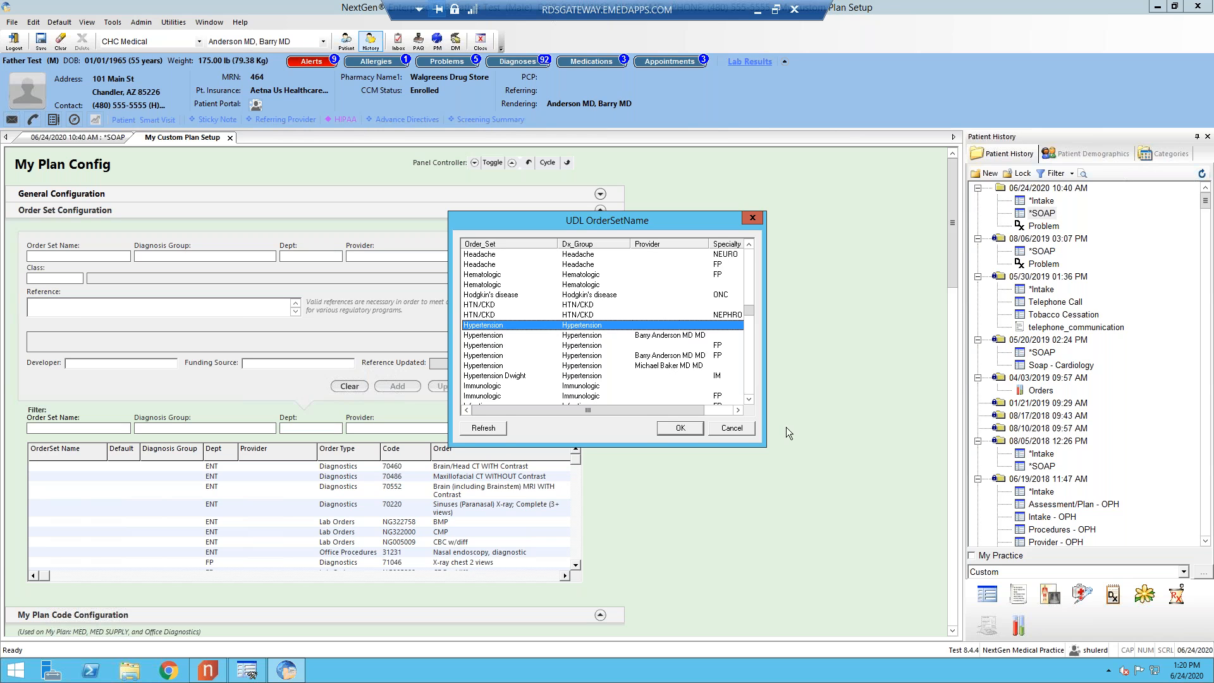
{"action": "left_click", "coordinate": [739, 409]}
{"action": "left_click", "coordinate": [738, 410]}
{"action": "left_click", "coordinate": [738, 410]}
{"action": "left_click", "coordinate": [738, 410]}
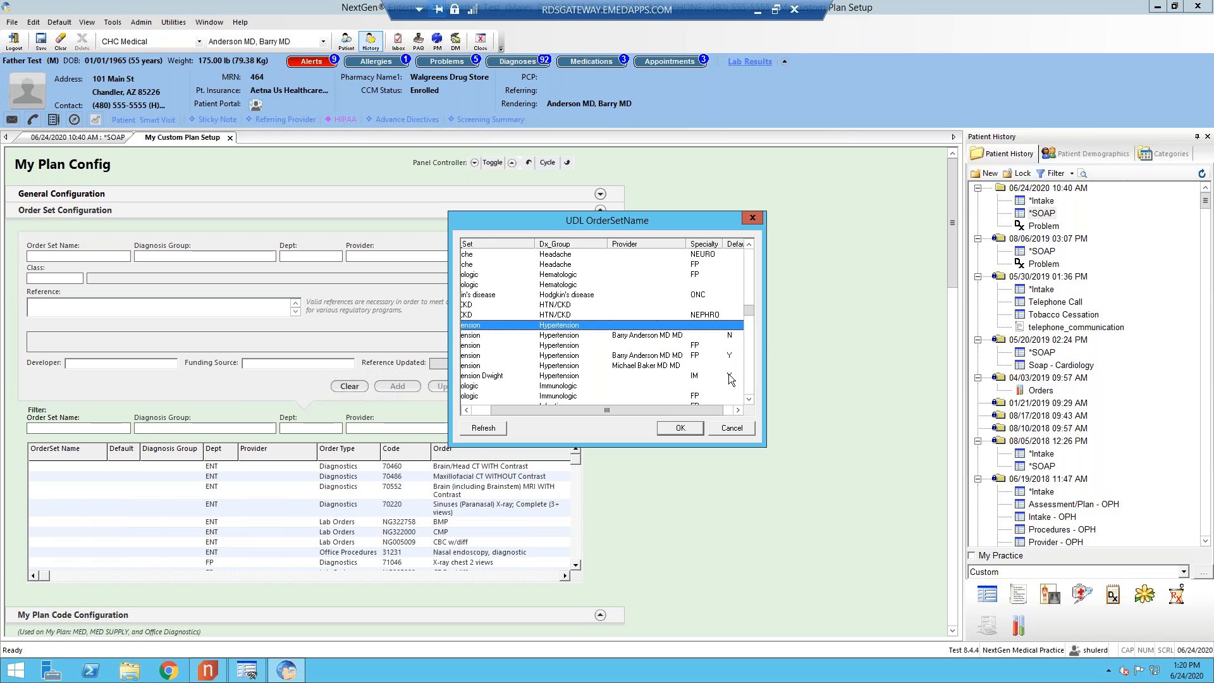
{"action": "double_click", "coordinate": [666, 356]}
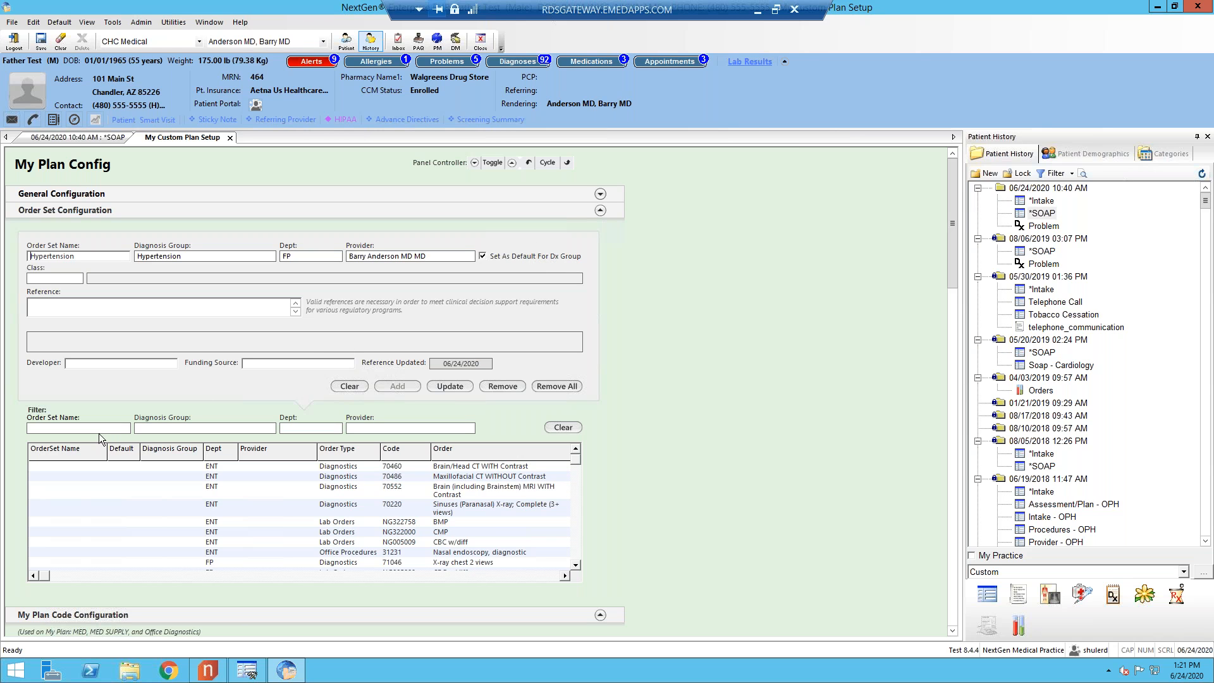
- Filter the order set list to the default Hypertension set with the same provider and FP department
{"action": "double_click", "coordinate": [28, 429]}
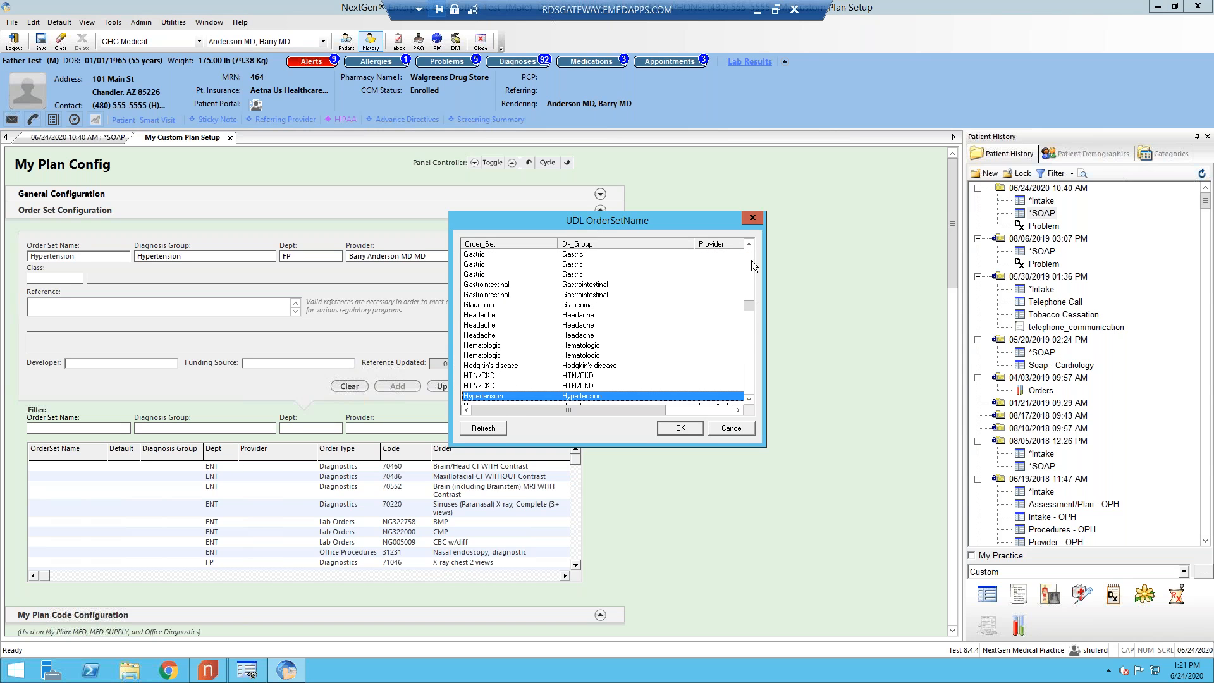
{"action": "left_click_drag", "start_coordinate": [694, 244], "coordinate": [645, 242]}
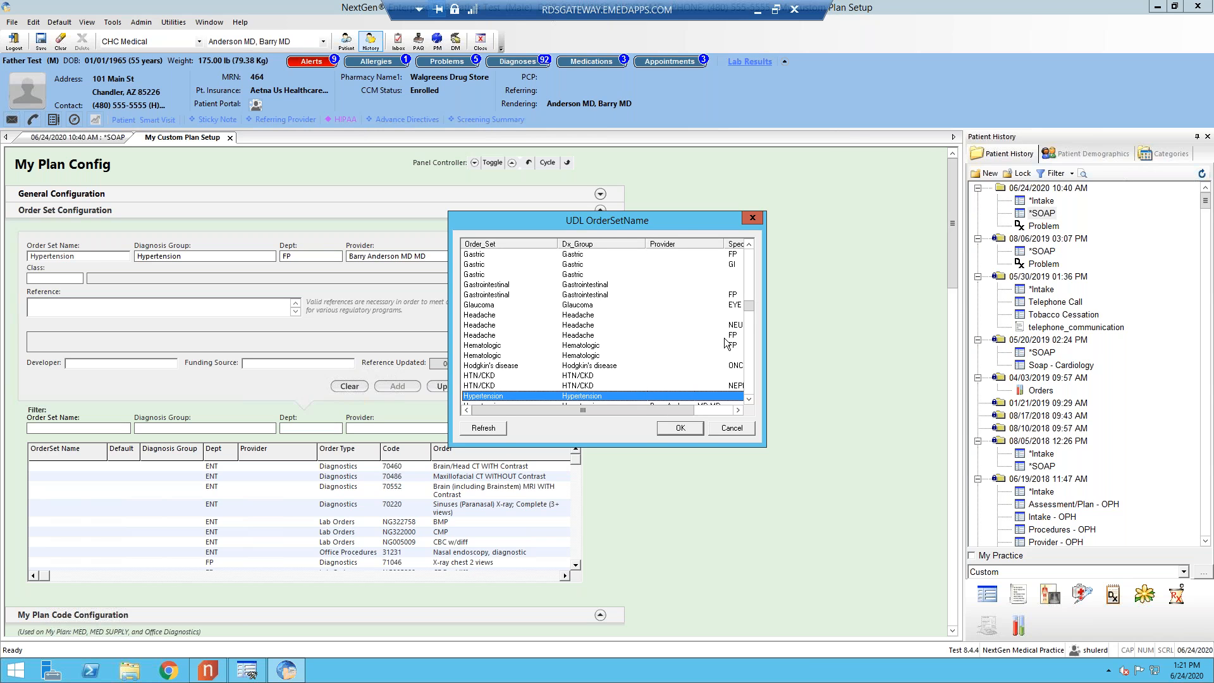
{"action": "left_click", "coordinate": [749, 400]}
{"action": "double_click", "coordinate": [749, 401]}
{"action": "left_click", "coordinate": [750, 400]}
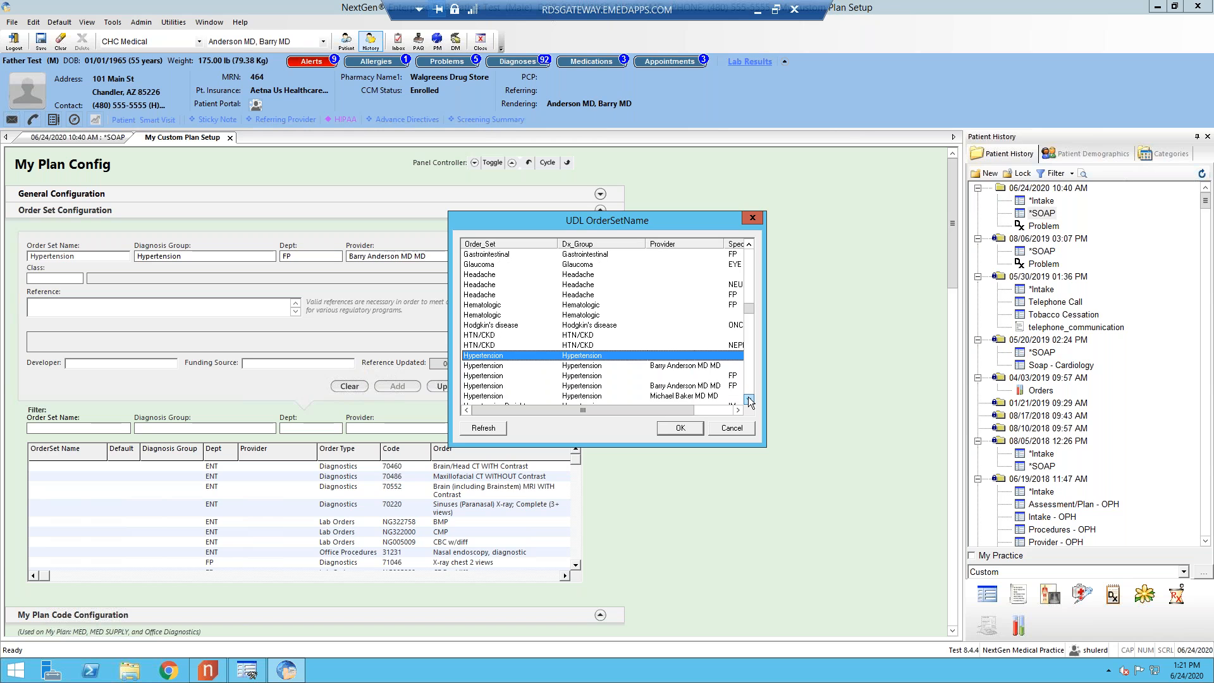
{"action": "left_click", "coordinate": [749, 400]}
{"action": "left_click", "coordinate": [738, 410]}
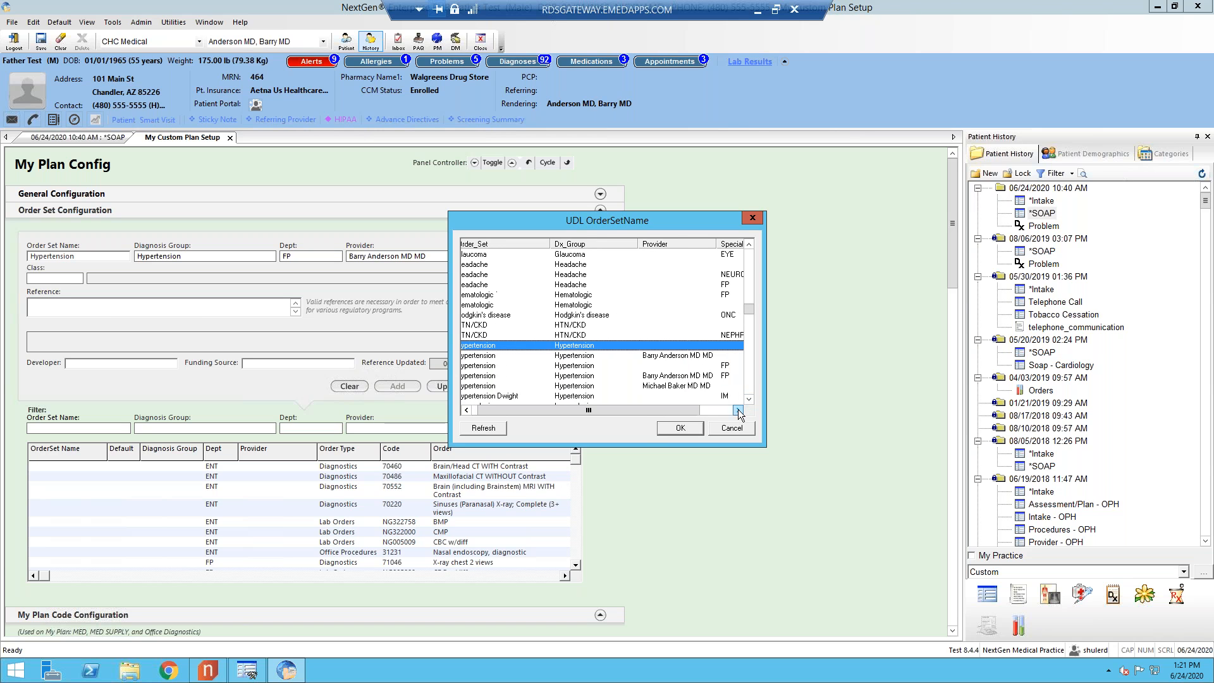
{"action": "left_click", "coordinate": [739, 409]}
{"action": "double_click", "coordinate": [738, 409]}
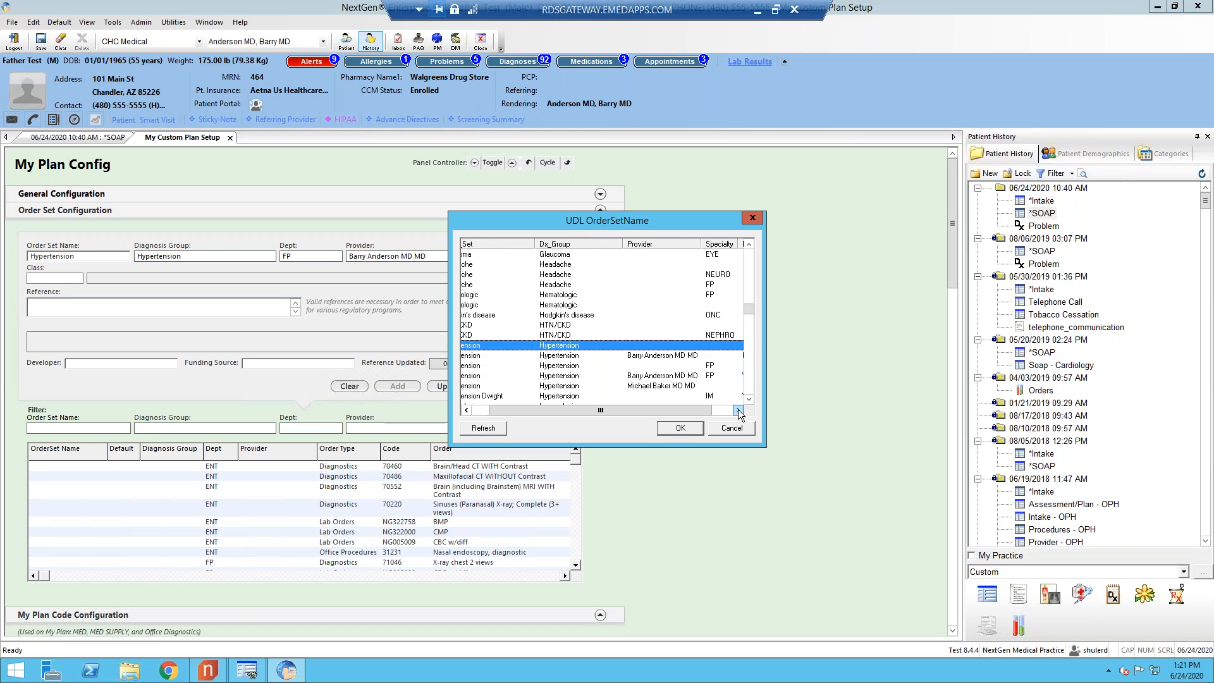
{"action": "double_click", "coordinate": [738, 409]}
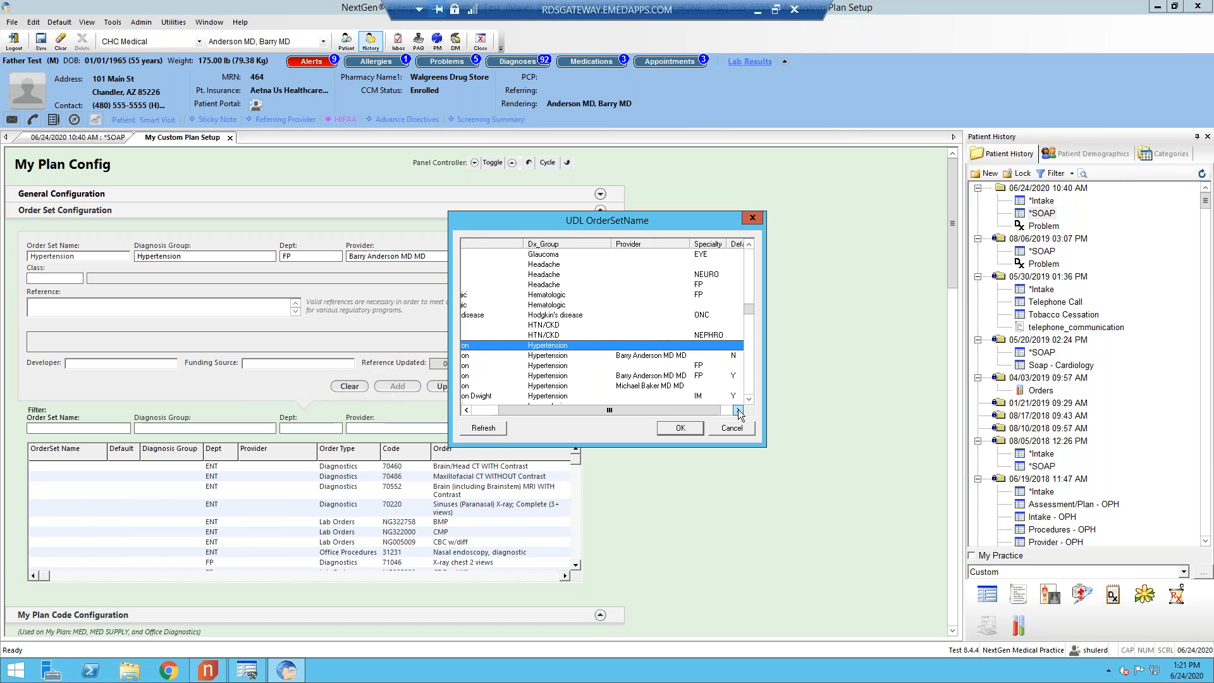
{"action": "left_click", "coordinate": [671, 377]}
{"action": "left_click", "coordinate": [680, 428]}
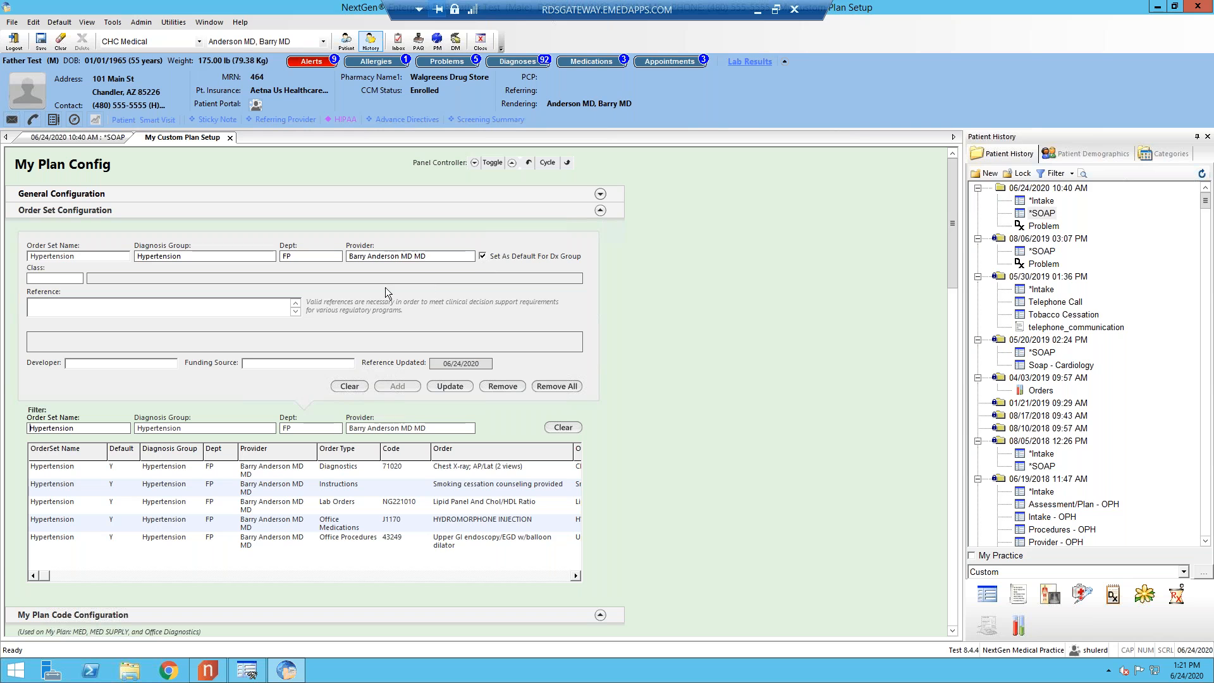
- Set the class of the new order set item to Lab Orders (LAB)
{"action": "left_click", "coordinate": [74, 277]}
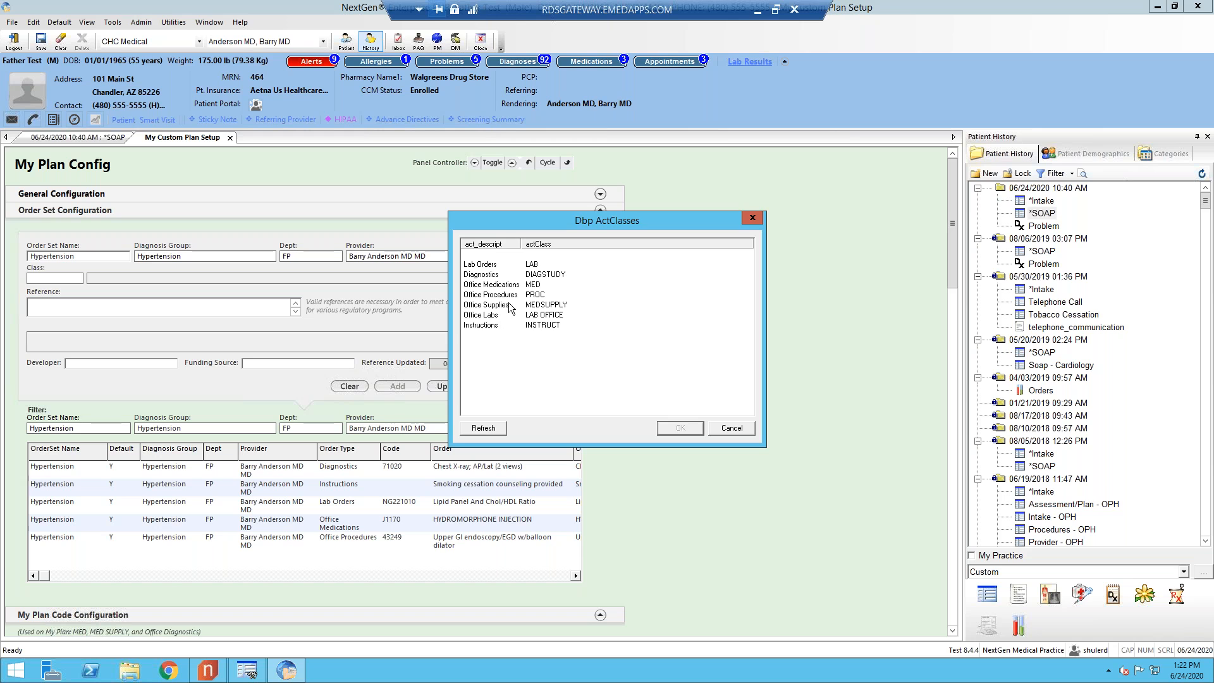
{"action": "left_click", "coordinate": [492, 266]}
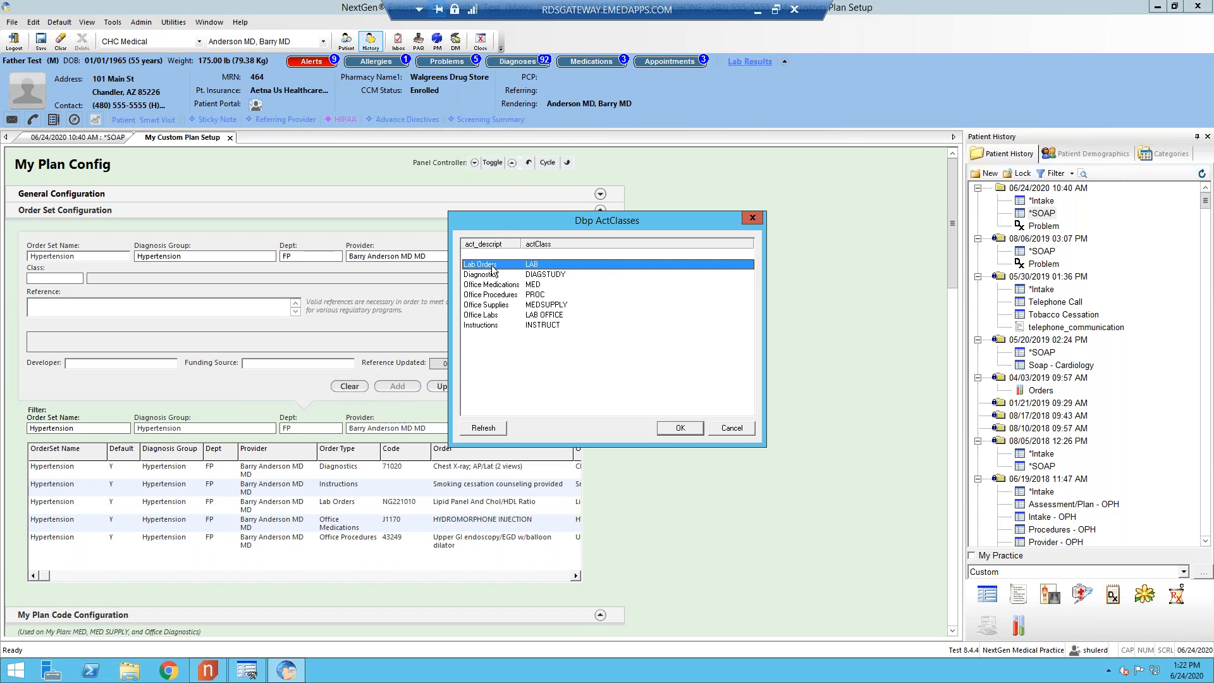
{"action": "left_click", "coordinate": [680, 428]}
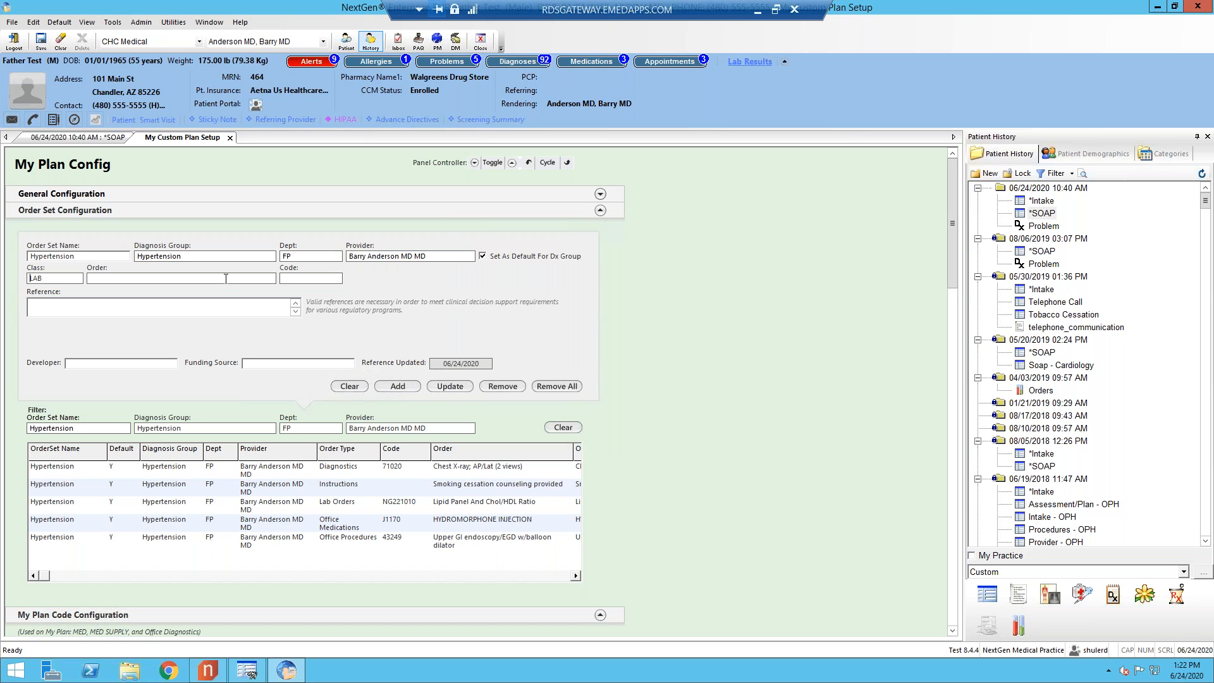
- Choose the lab order "Urinalysis, Complete With Microscopic Examination" and add it to the Hypertension order set
{"action": "left_click", "coordinate": [90, 278]}
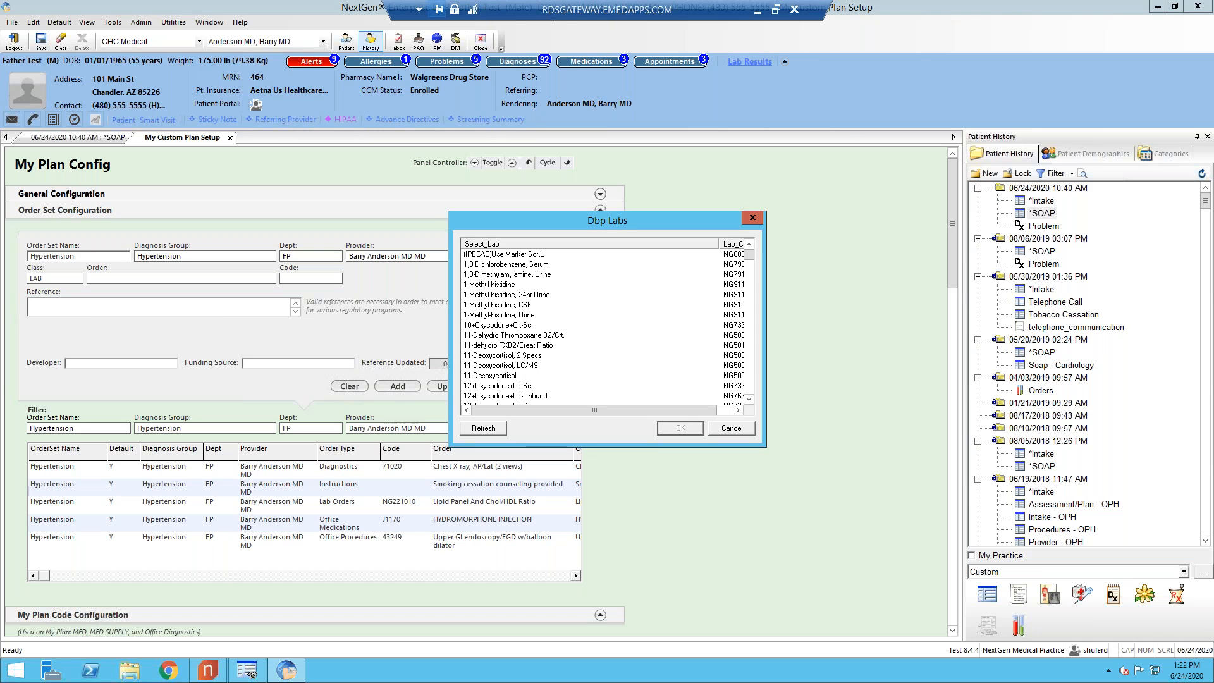
{"action": "left_click", "coordinate": [548, 253]}
{"action": "type", "text": "urin"}
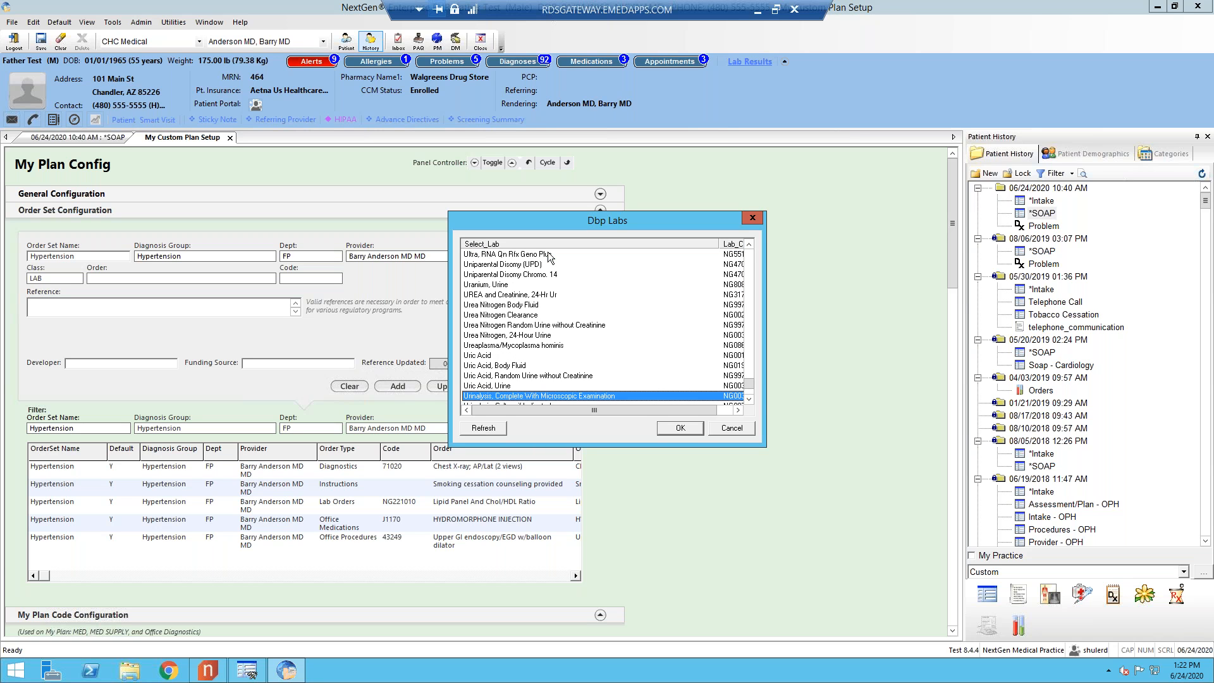
{"action": "left_click", "coordinate": [751, 400]}
{"action": "left_click", "coordinate": [752, 401]}
{"action": "left_click", "coordinate": [752, 401]}
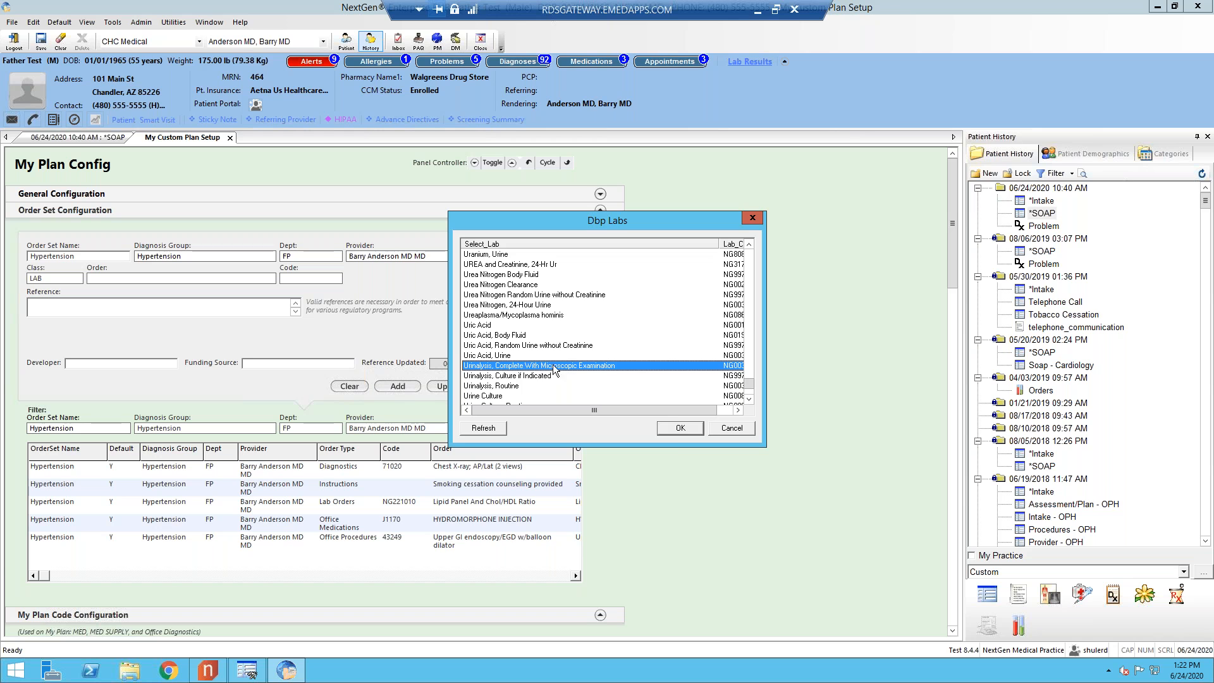
{"action": "left_click", "coordinate": [675, 428]}
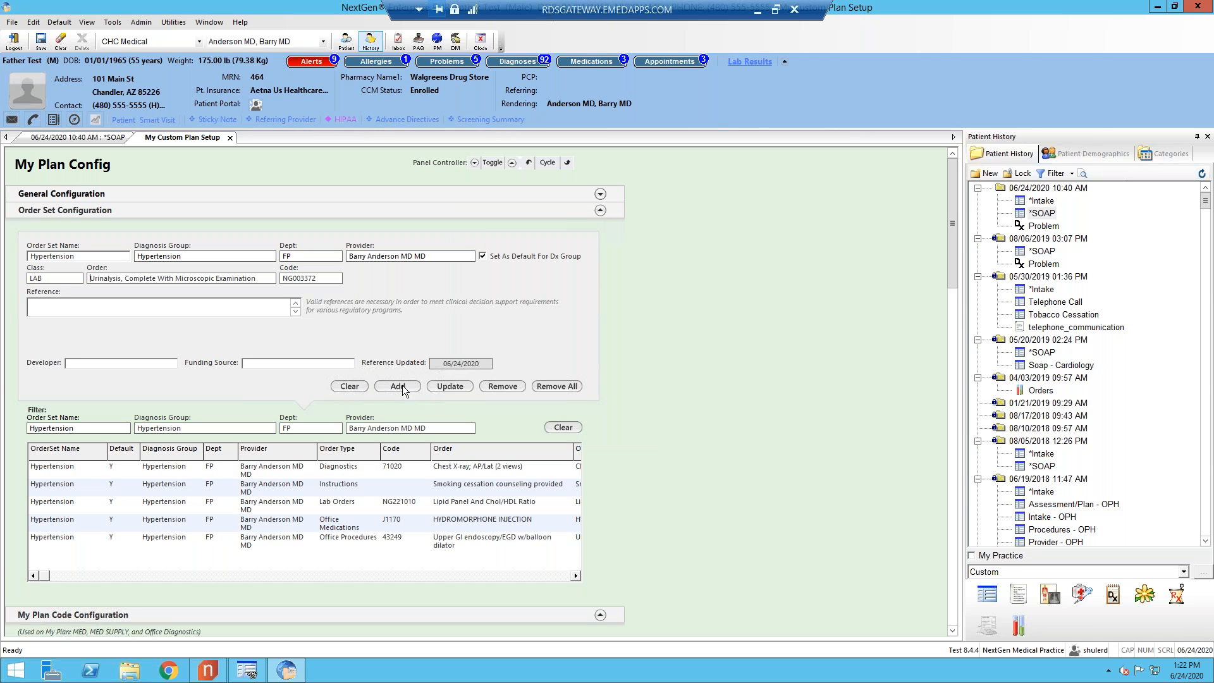
{"action": "left_click", "coordinate": [401, 388]}
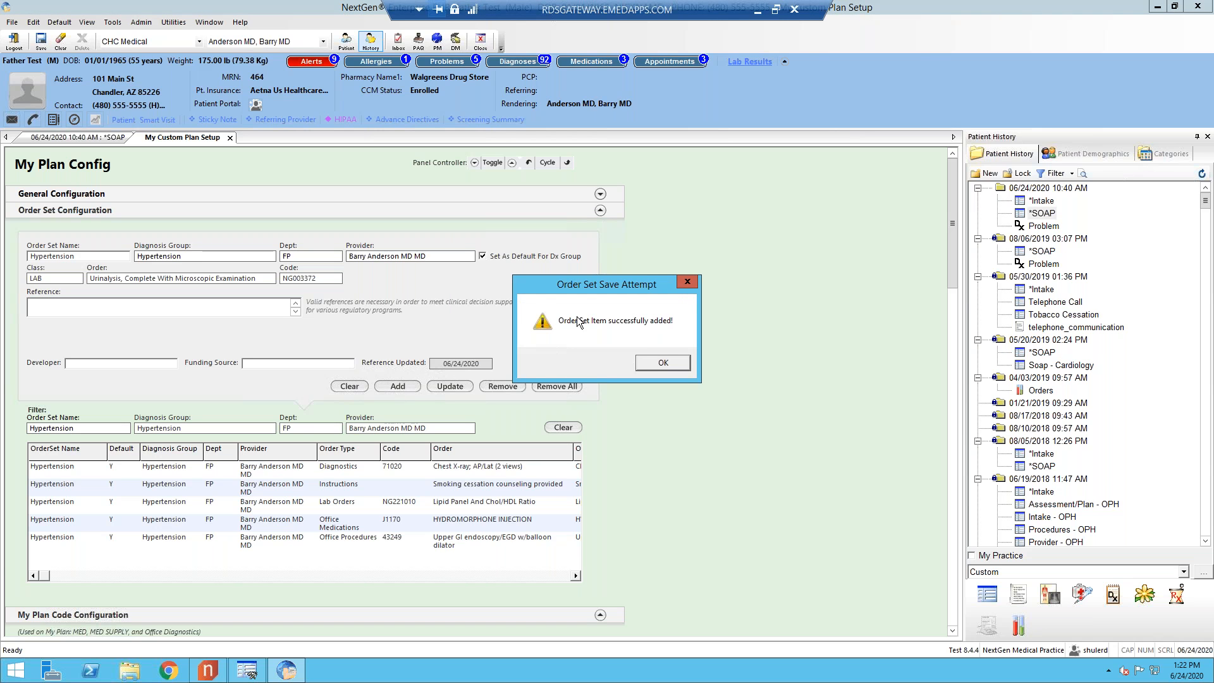
{"action": "left_click", "coordinate": [671, 365]}
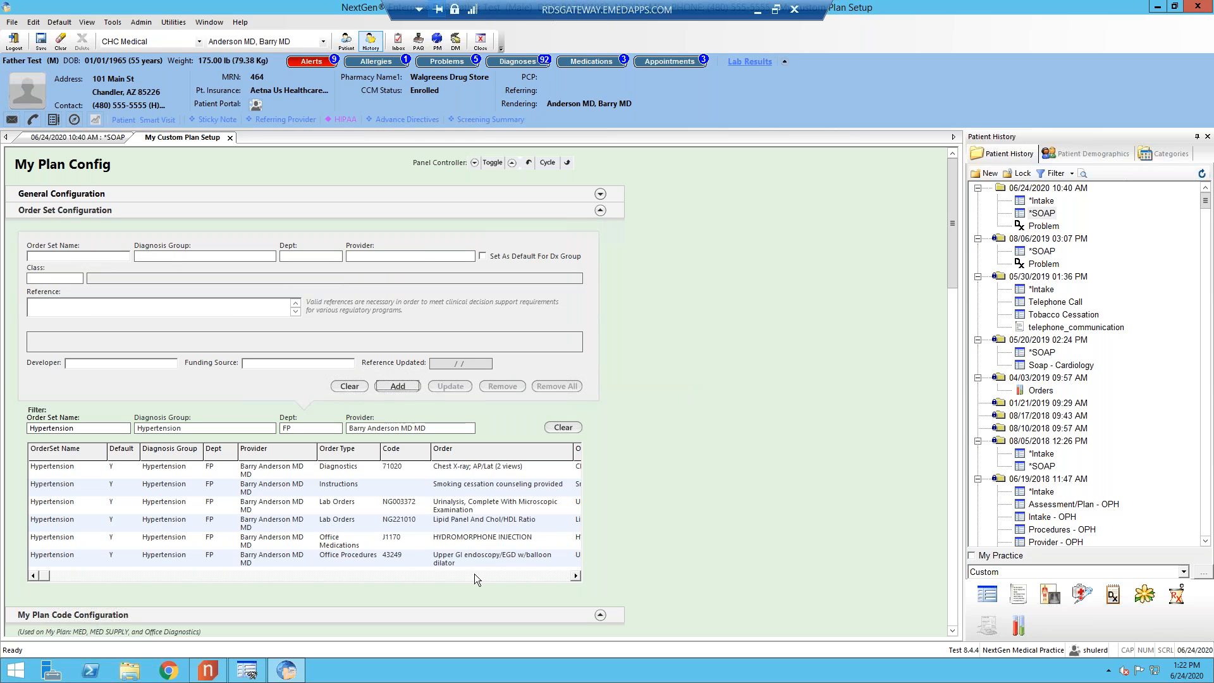
- View the details of the urinalysis and "Chest X-ray; AP/Lat (2 views)" items in the Hypertension order set
{"action": "left_click", "coordinate": [403, 506]}
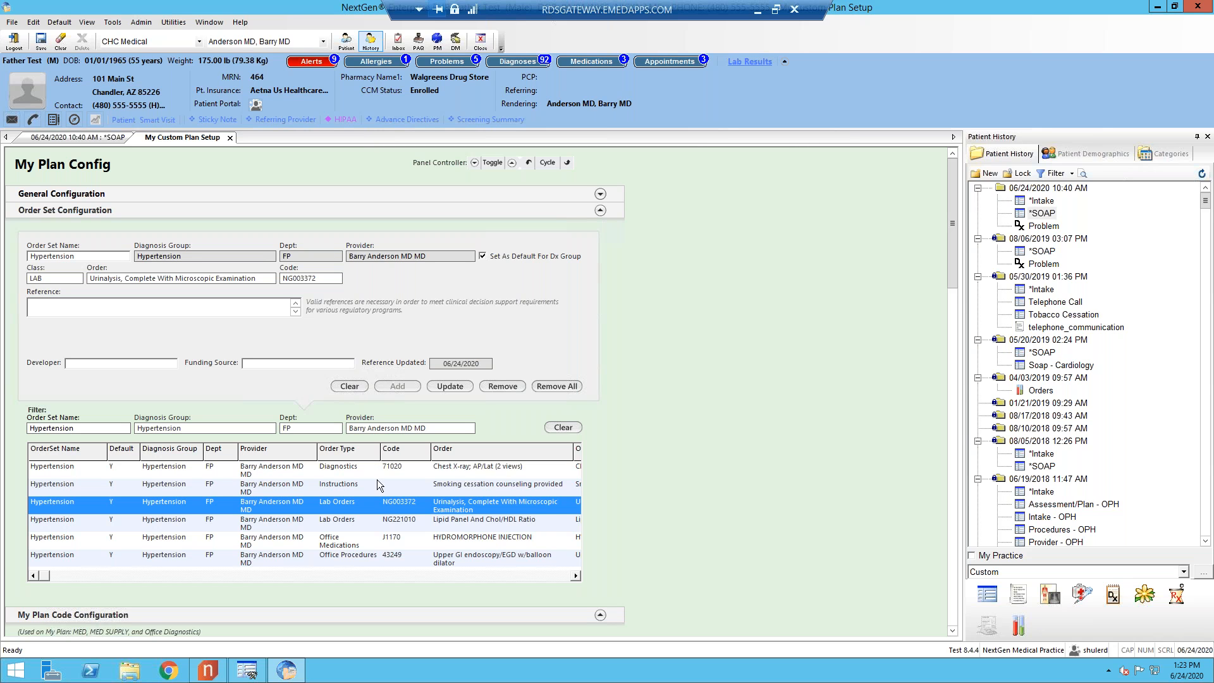
{"action": "left_click", "coordinate": [420, 468]}
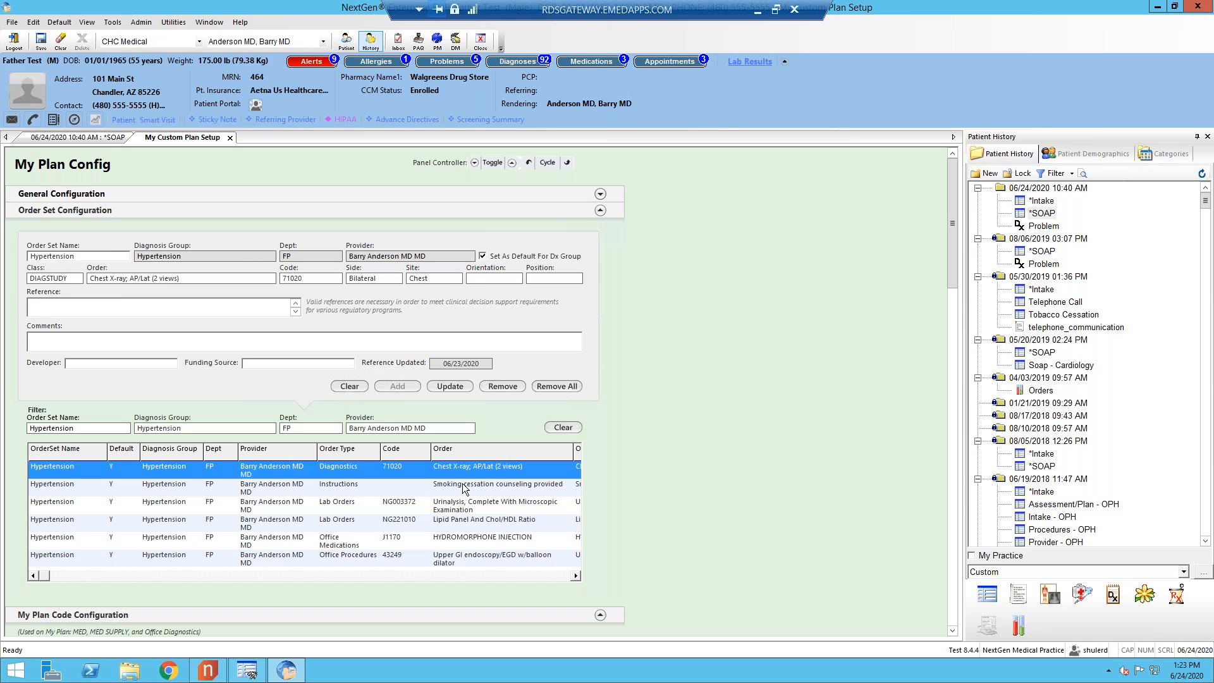
- Clear the order entry fields in Order Set Configuration and save the setup
{"action": "left_click", "coordinate": [350, 386]}
{"action": "left_click", "coordinate": [41, 42]}
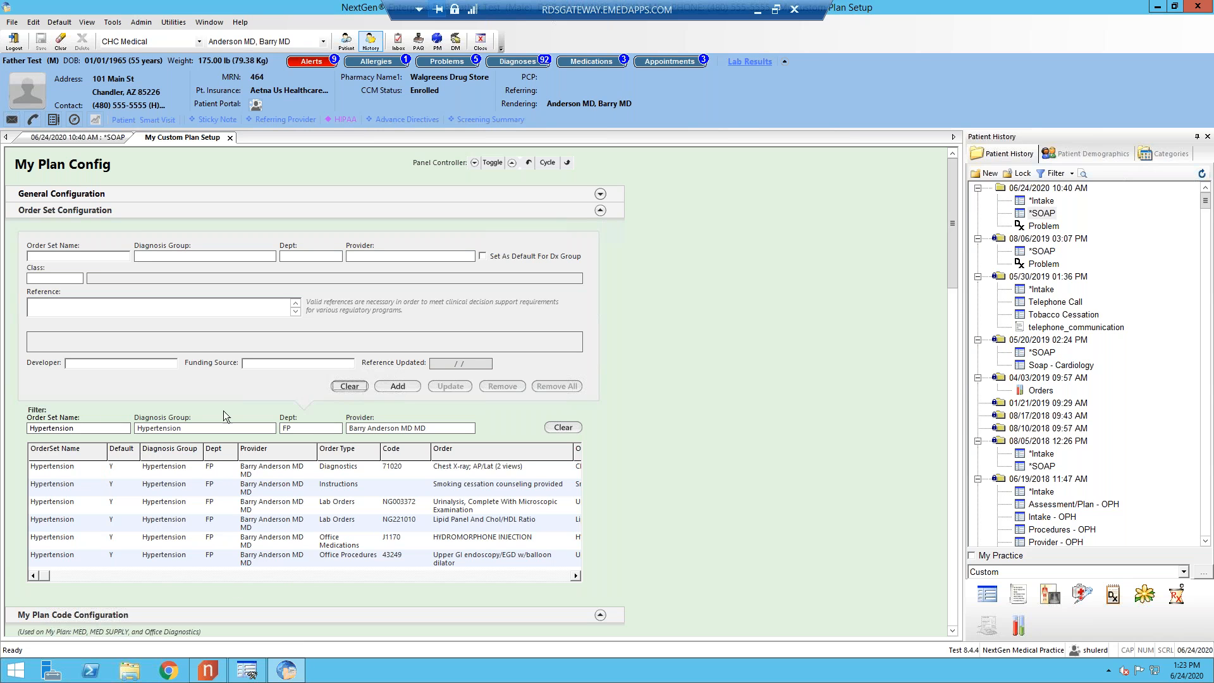
- View the "Smoking cessation counseling provided" item of the Hypertension order set and the list of available order classes
{"action": "left_click", "coordinate": [363, 487]}
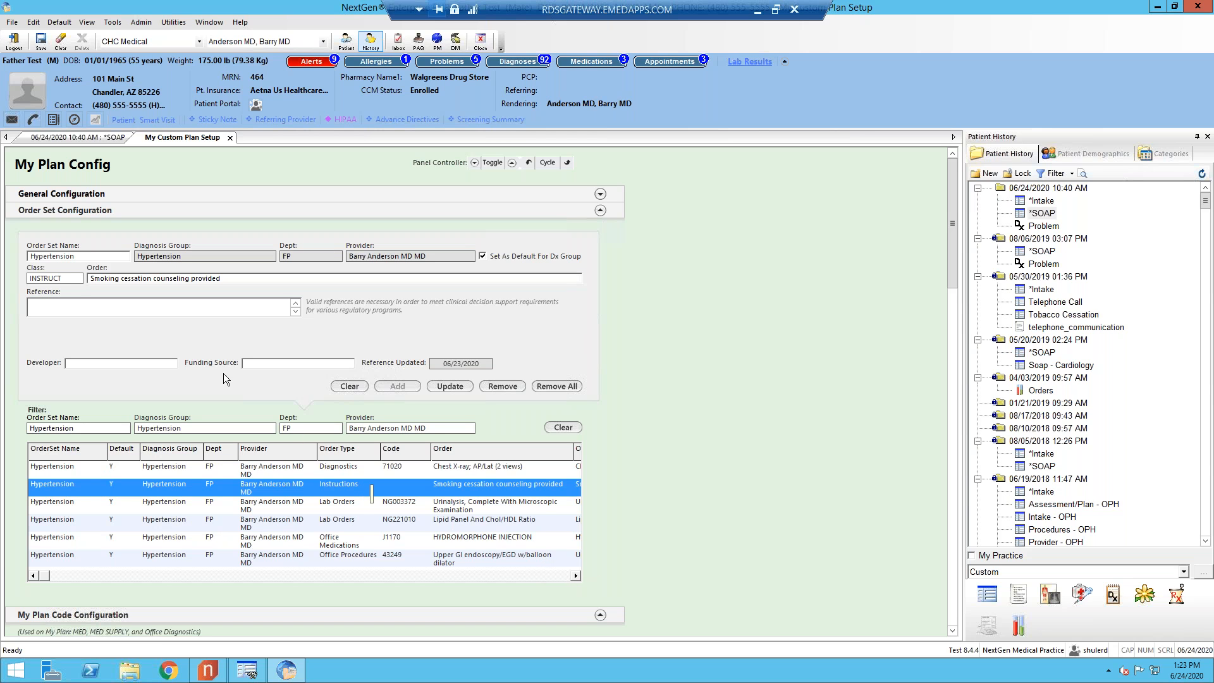
{"action": "double_click", "coordinate": [76, 278]}
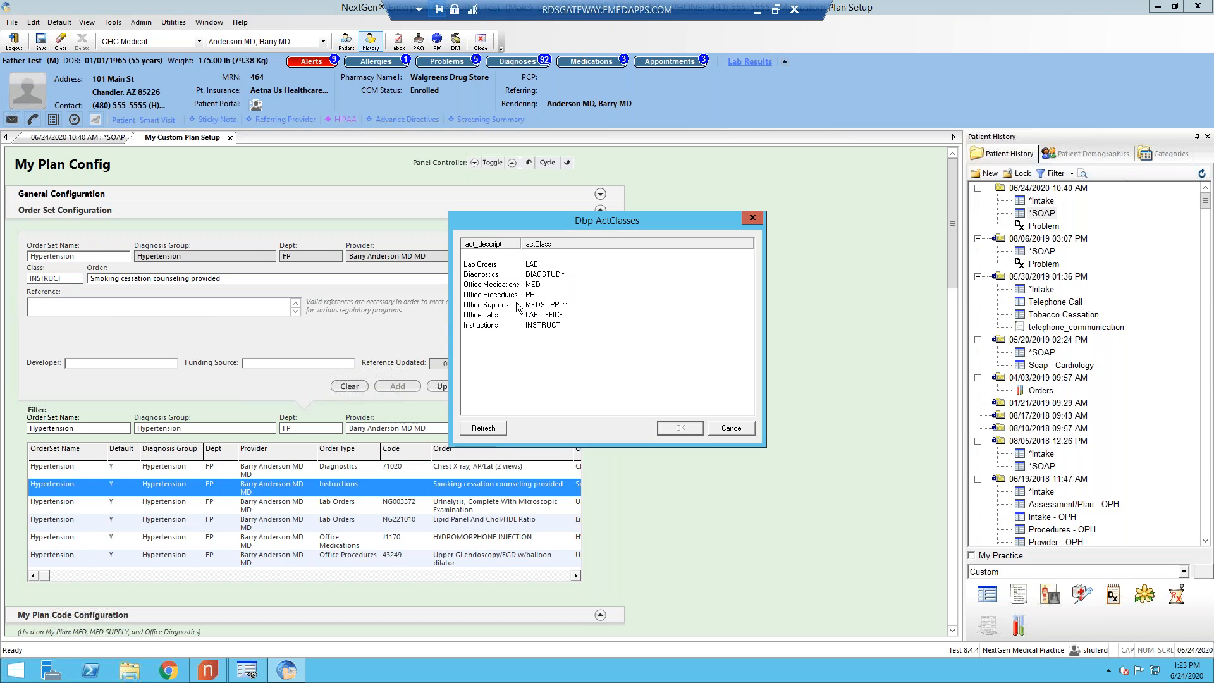
{"action": "left_click", "coordinate": [728, 428]}
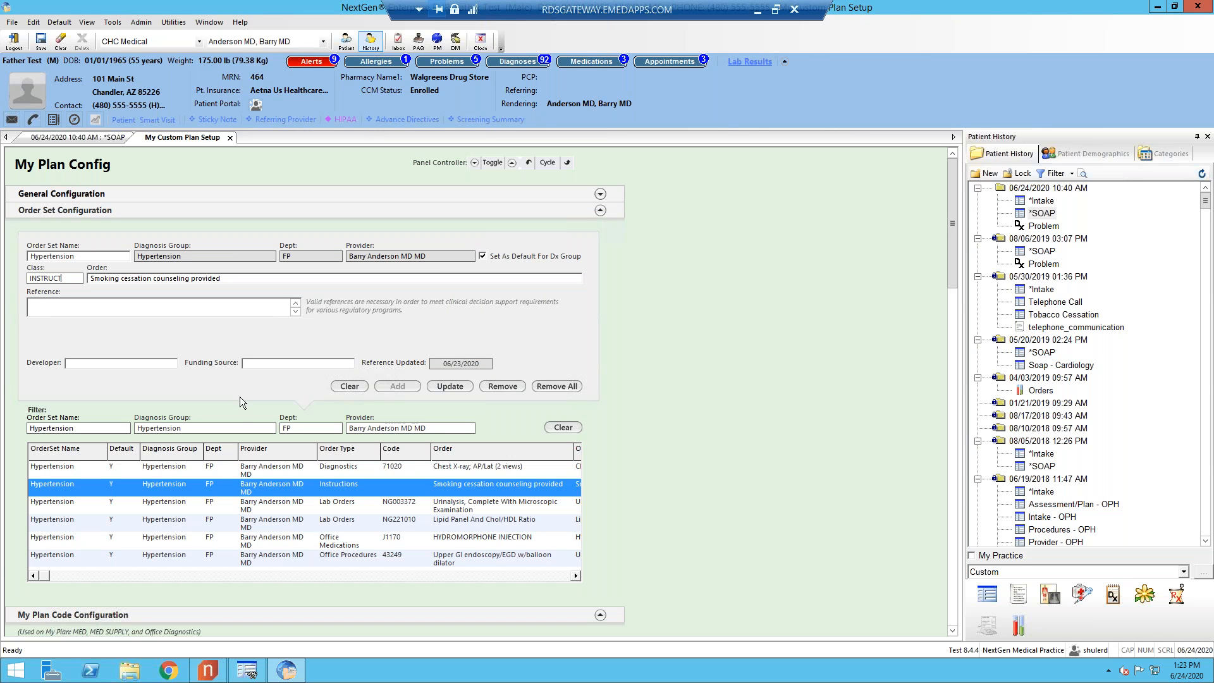
- Save and close My Custom Plan Setup, and open My Plan from the Assessment / Plan section of the SOAP note
{"action": "left_click", "coordinate": [41, 46]}
{"action": "left_click", "coordinate": [231, 138]}
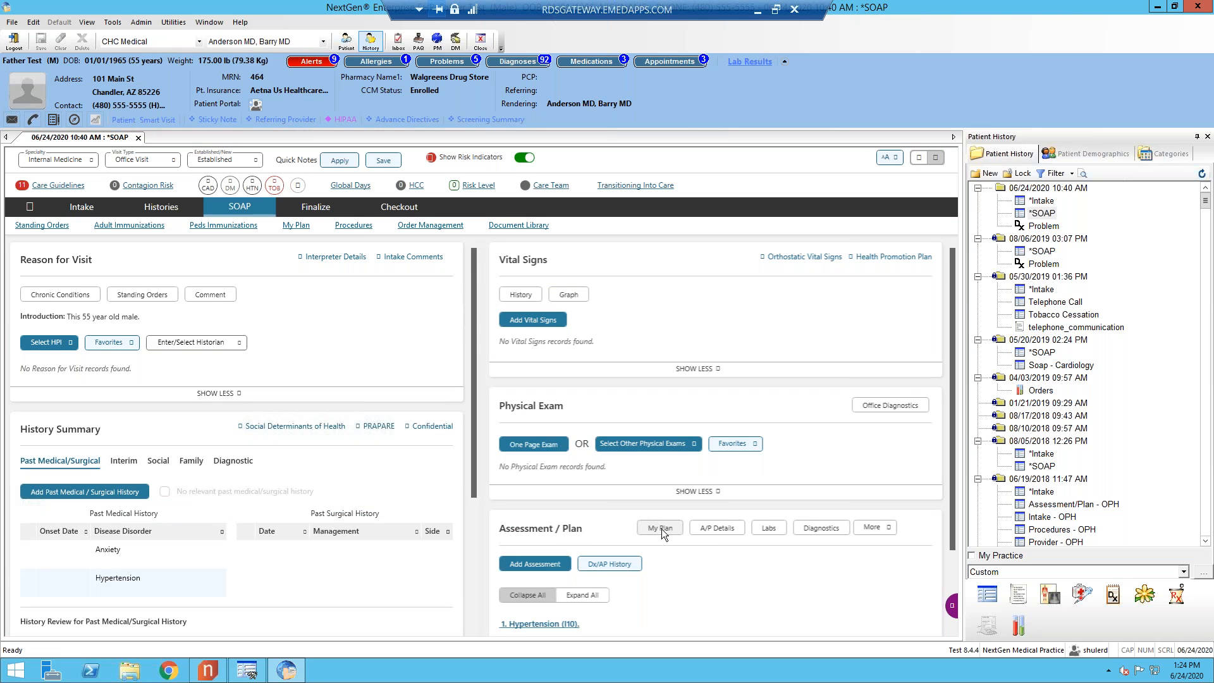
{"action": "left_click", "coordinate": [662, 529]}
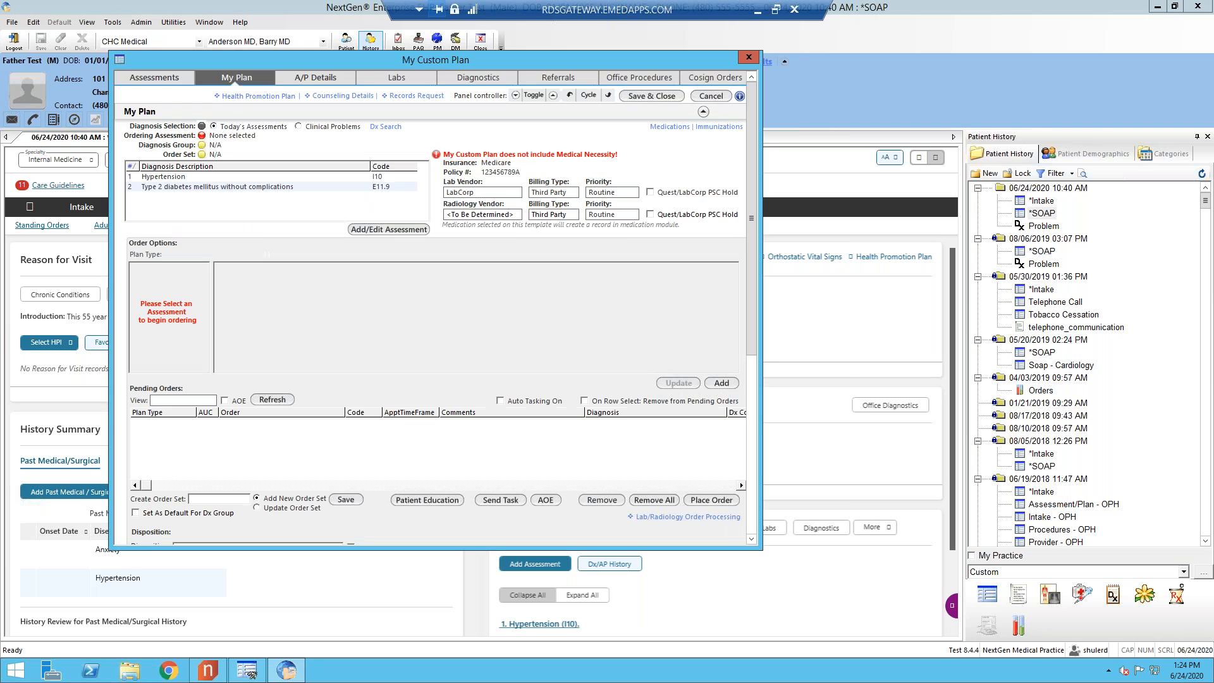
- Select the Hypertension assessment and apply the default Hypertension order set for the FP specialty
{"action": "left_click", "coordinate": [307, 178]}
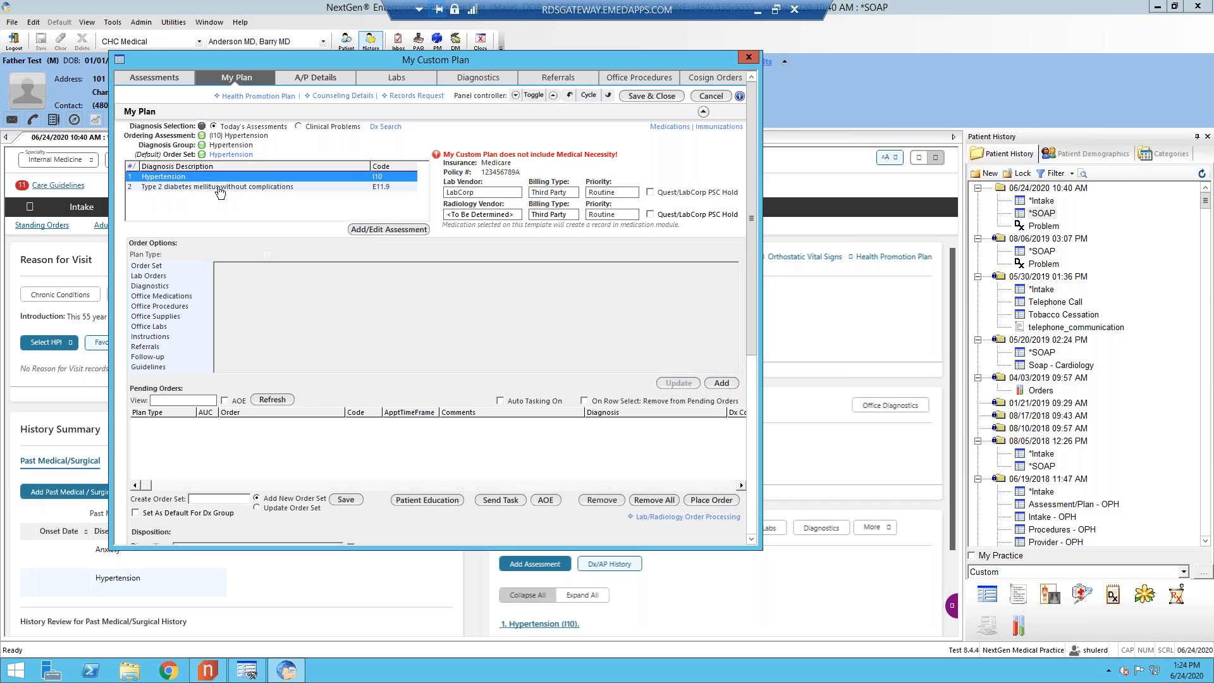
{"action": "left_click", "coordinate": [148, 267]}
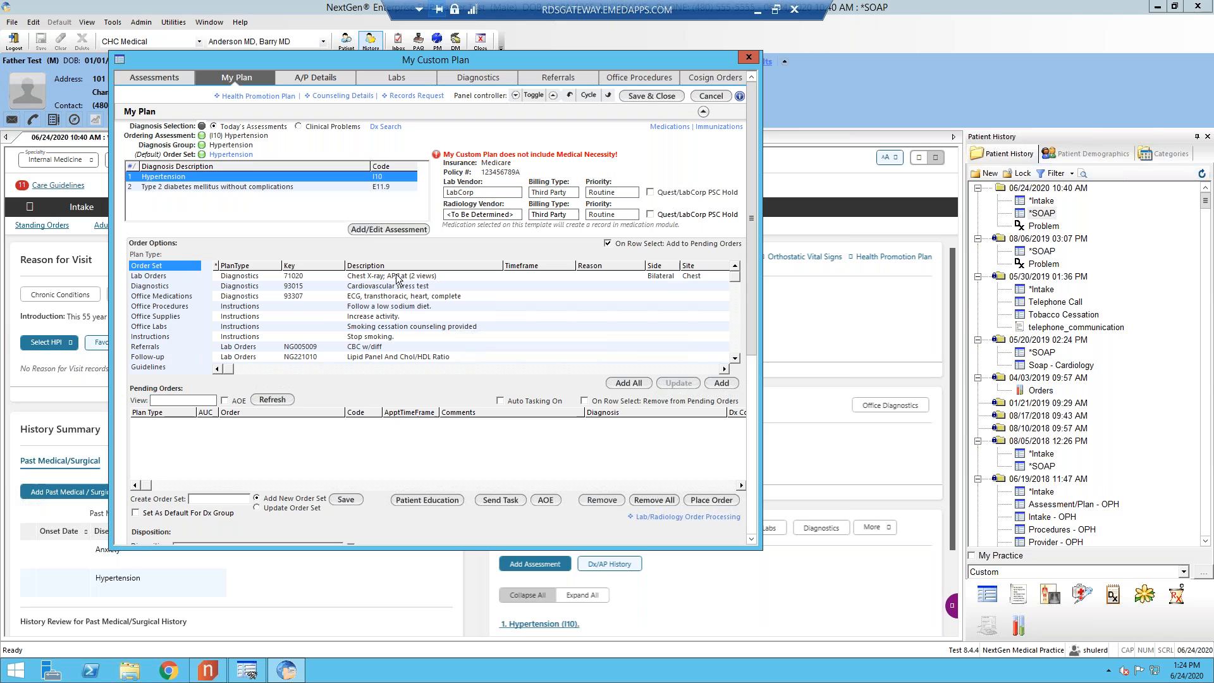
{"action": "left_click", "coordinate": [249, 158]}
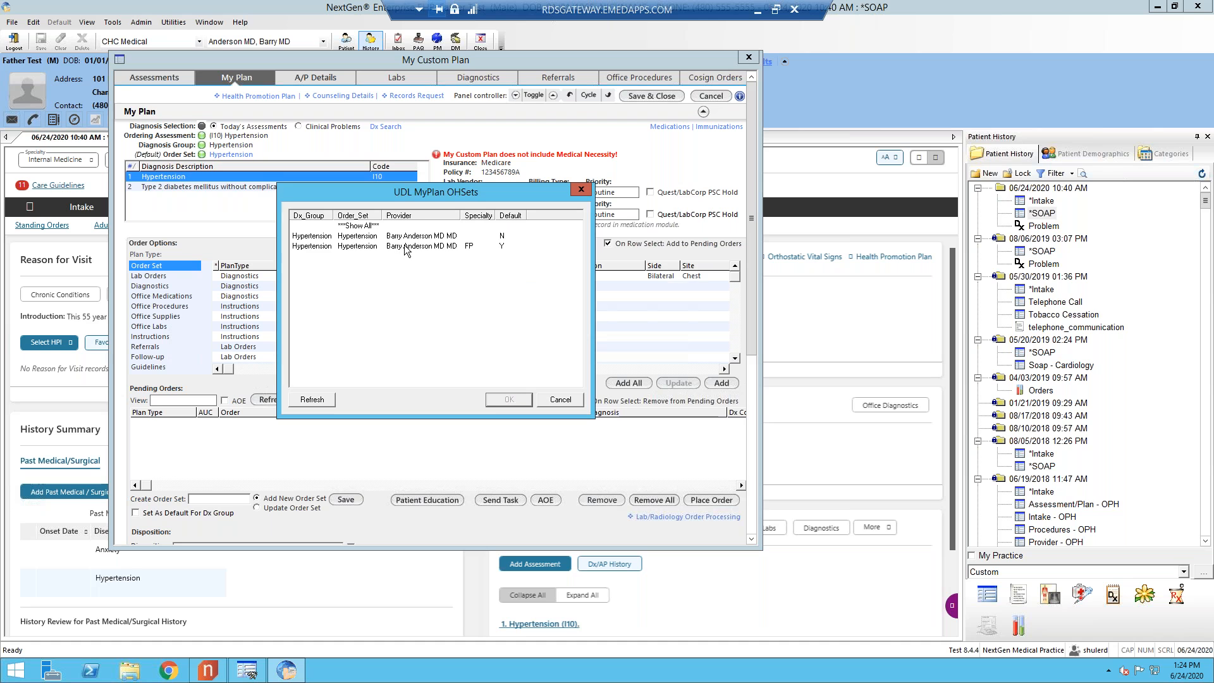
{"action": "double_click", "coordinate": [405, 248]}
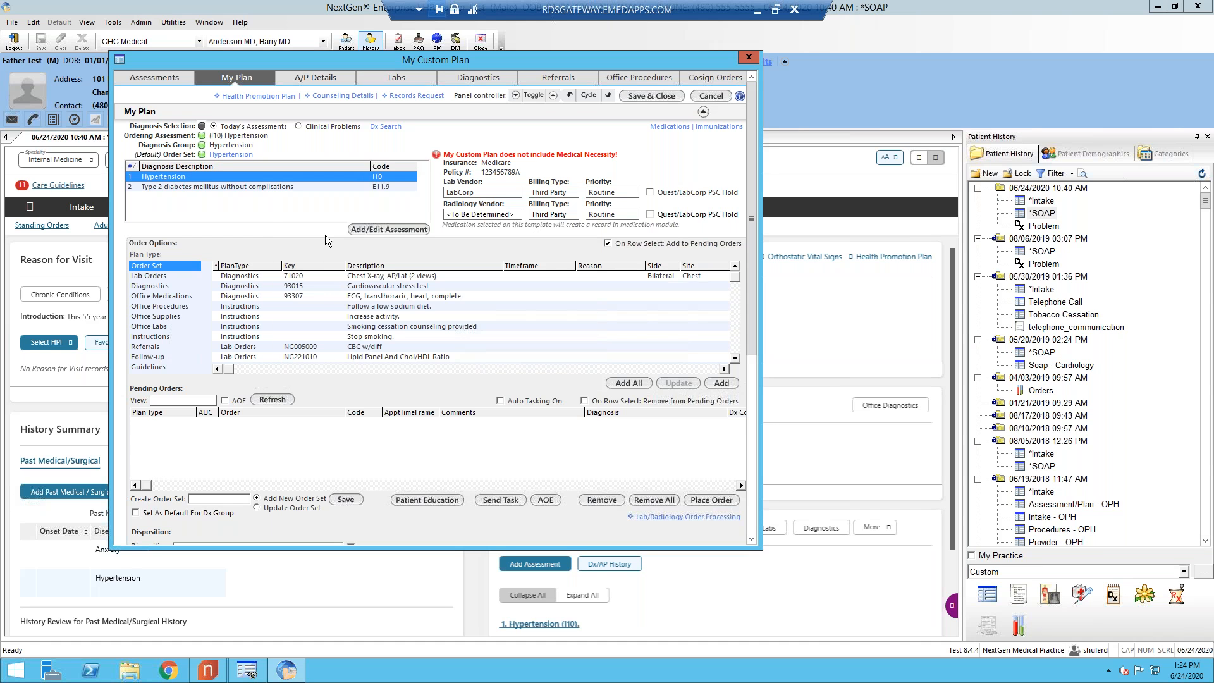
- Add "Chest X-ray; AP/Lat (2 views)" from the Hypertension order set to the pending orders
{"action": "left_click", "coordinate": [150, 276]}
{"action": "left_click", "coordinate": [152, 267]}
{"action": "left_click", "coordinate": [304, 275]}
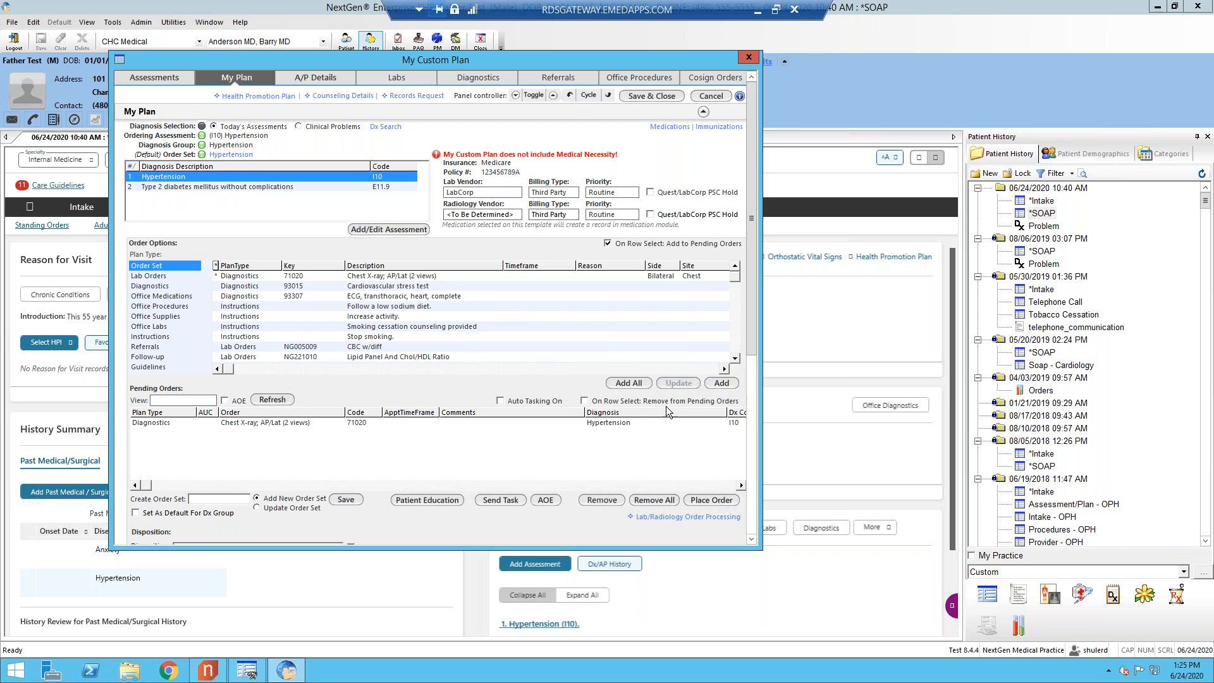
- Enable removal of pending orders on row select and remove the chest X-ray from the pending orders
{"action": "left_click", "coordinate": [586, 401]}
{"action": "left_click", "coordinate": [507, 423]}
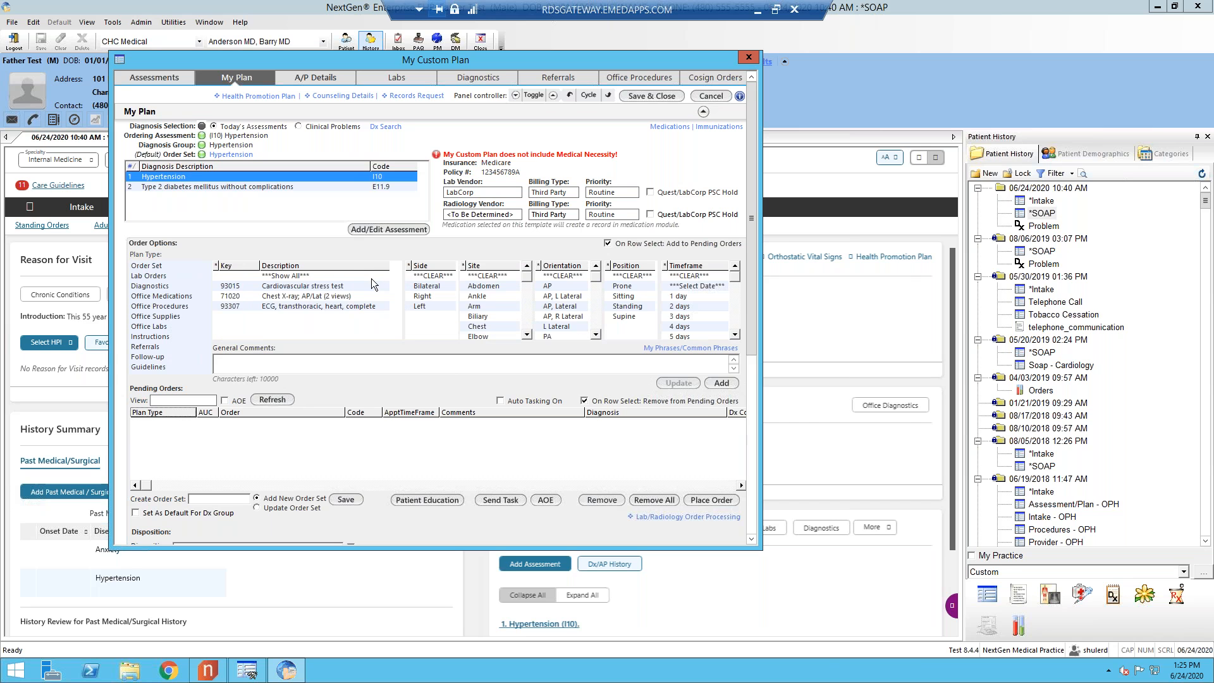
{"action": "left_click", "coordinate": [342, 454]}
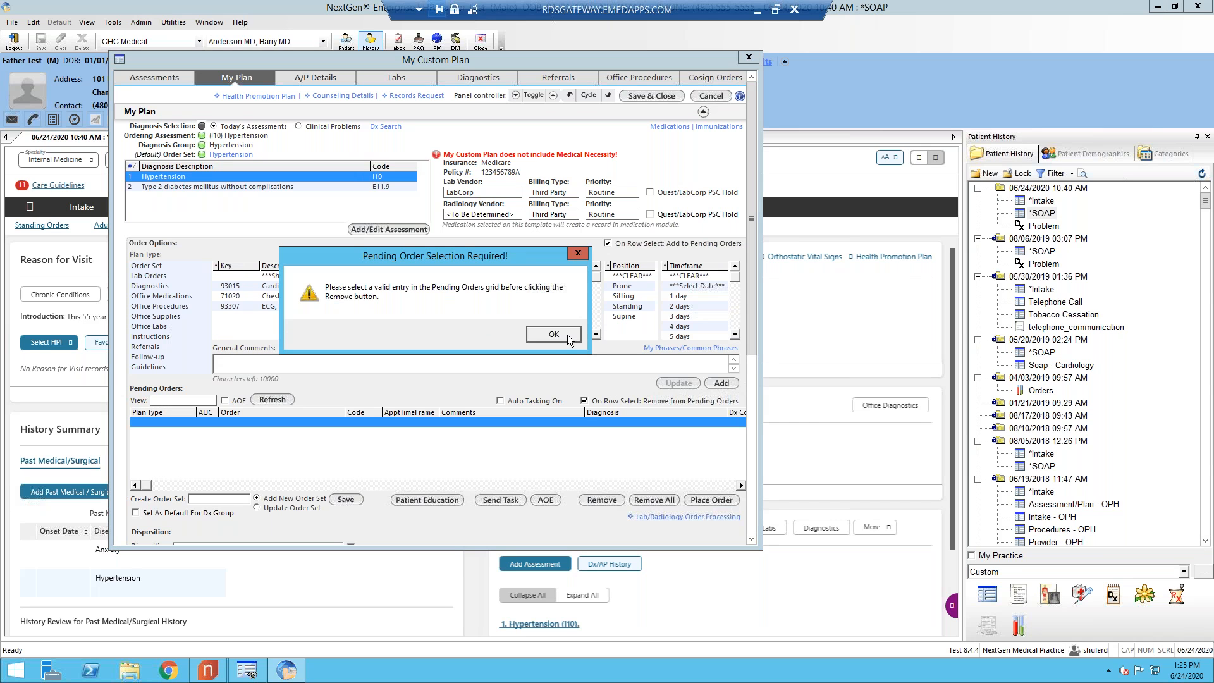
{"action": "key", "text": "Return"}
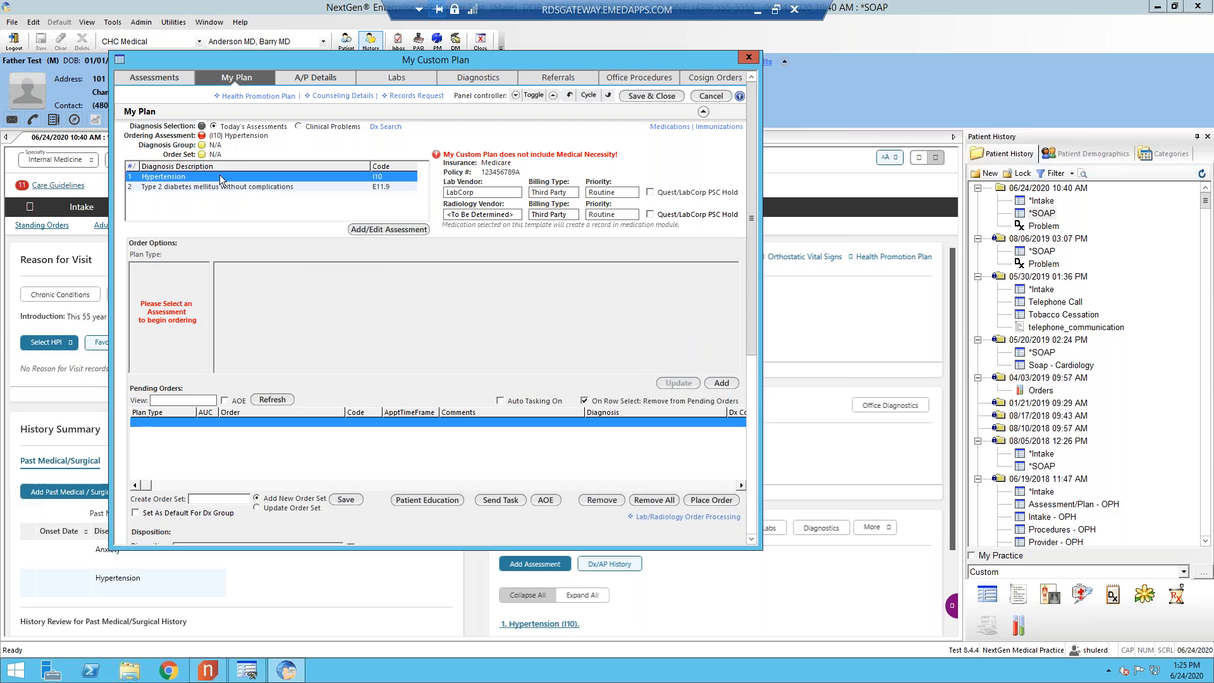
- Reselect the Hypertension assessment and review its order set, lab orders and diagnostics options
{"action": "left_click", "coordinate": [178, 186]}
{"action": "left_click", "coordinate": [176, 176]}
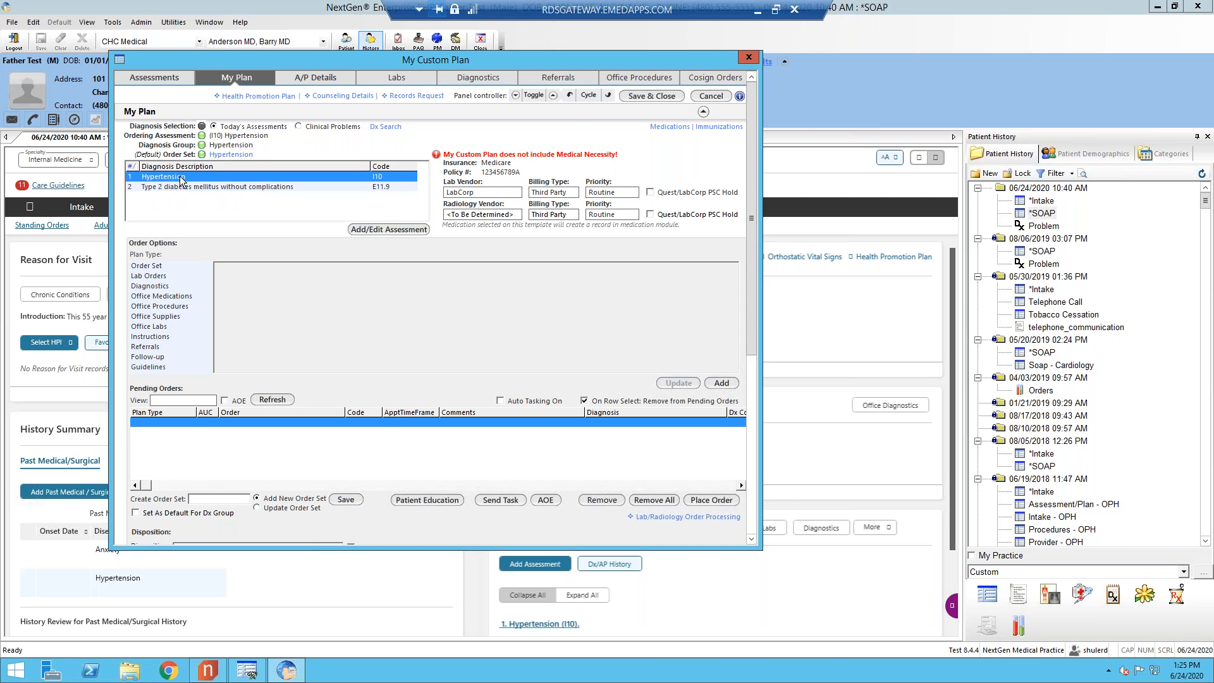
{"action": "left_click", "coordinate": [153, 267]}
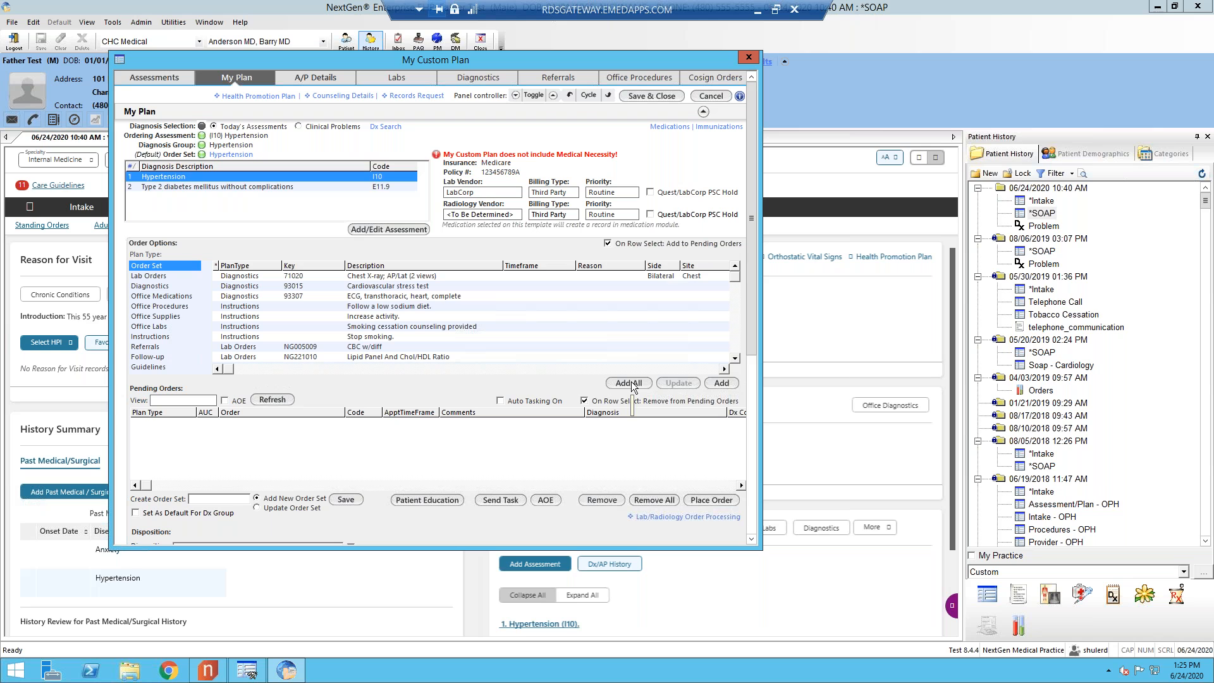
{"action": "left_click", "coordinate": [157, 276]}
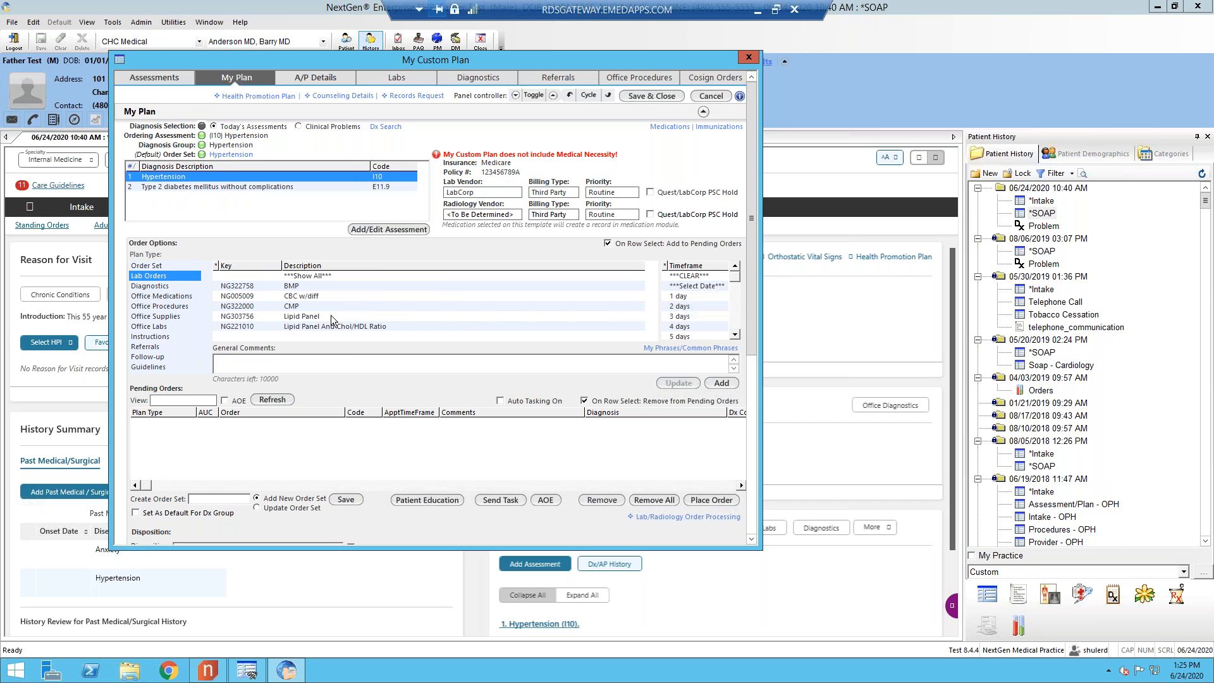
{"action": "left_click", "coordinate": [171, 287]}
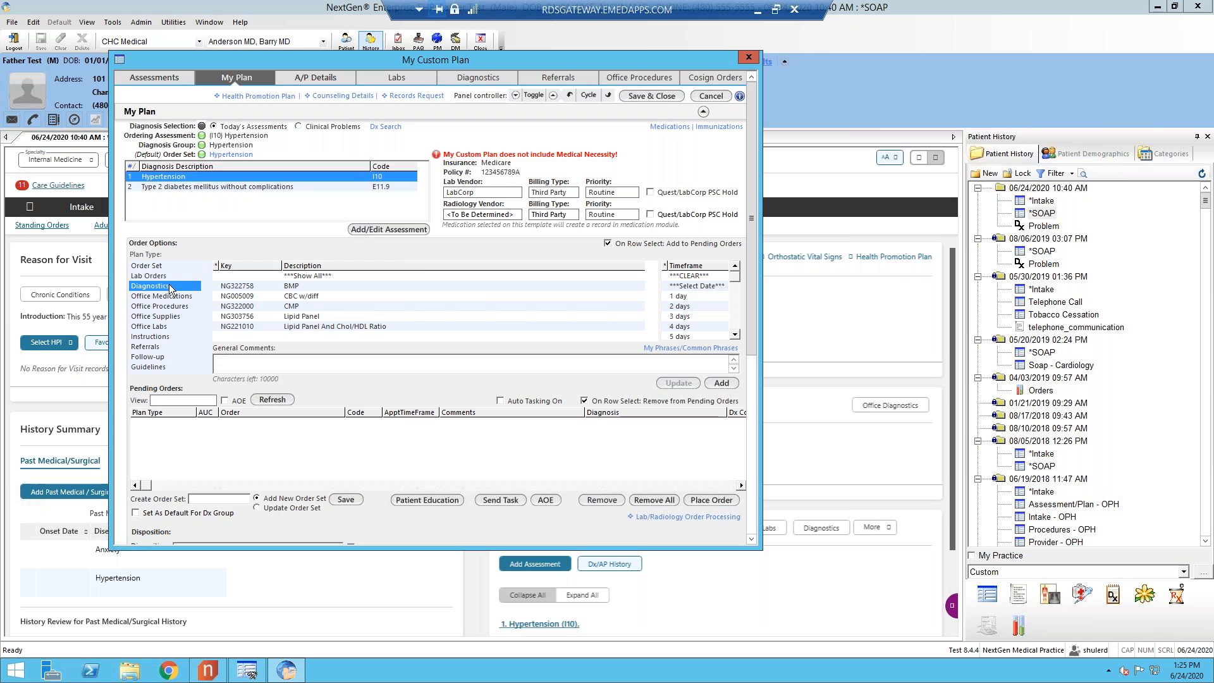
- Search all office medications for "calc" and add CALCITONIN SALMON INJECTION to the pending orders without checking for interactions
{"action": "left_click", "coordinate": [170, 297]}
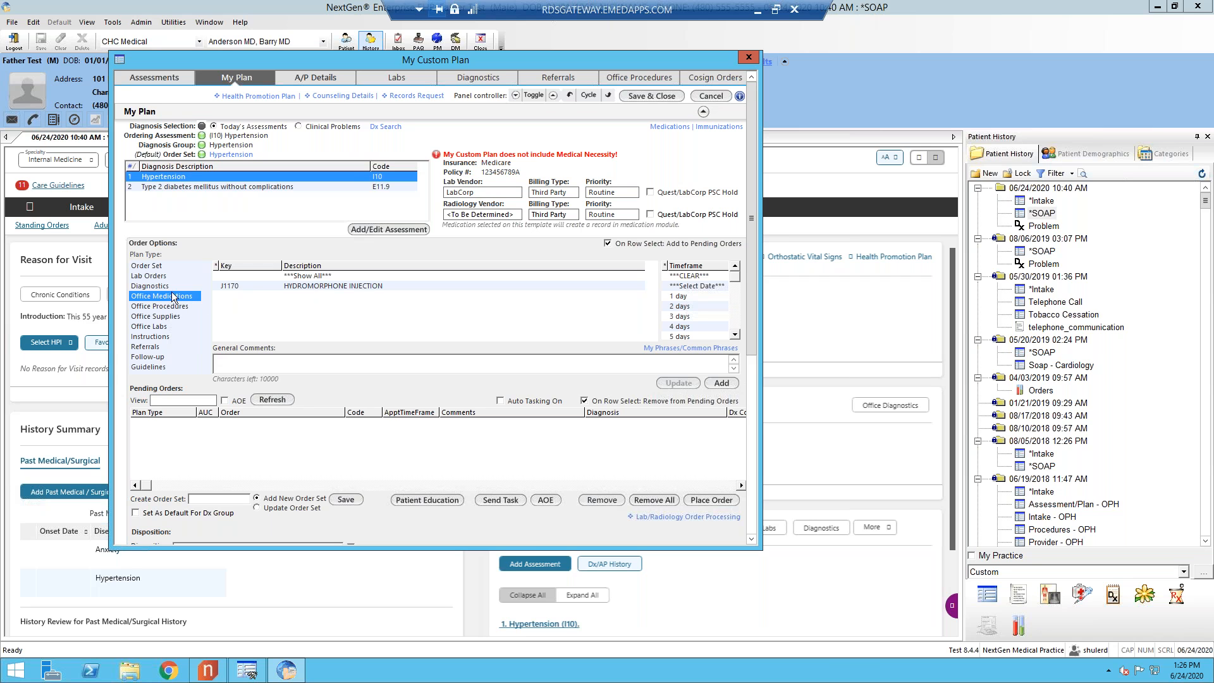
{"action": "left_click", "coordinate": [301, 277]}
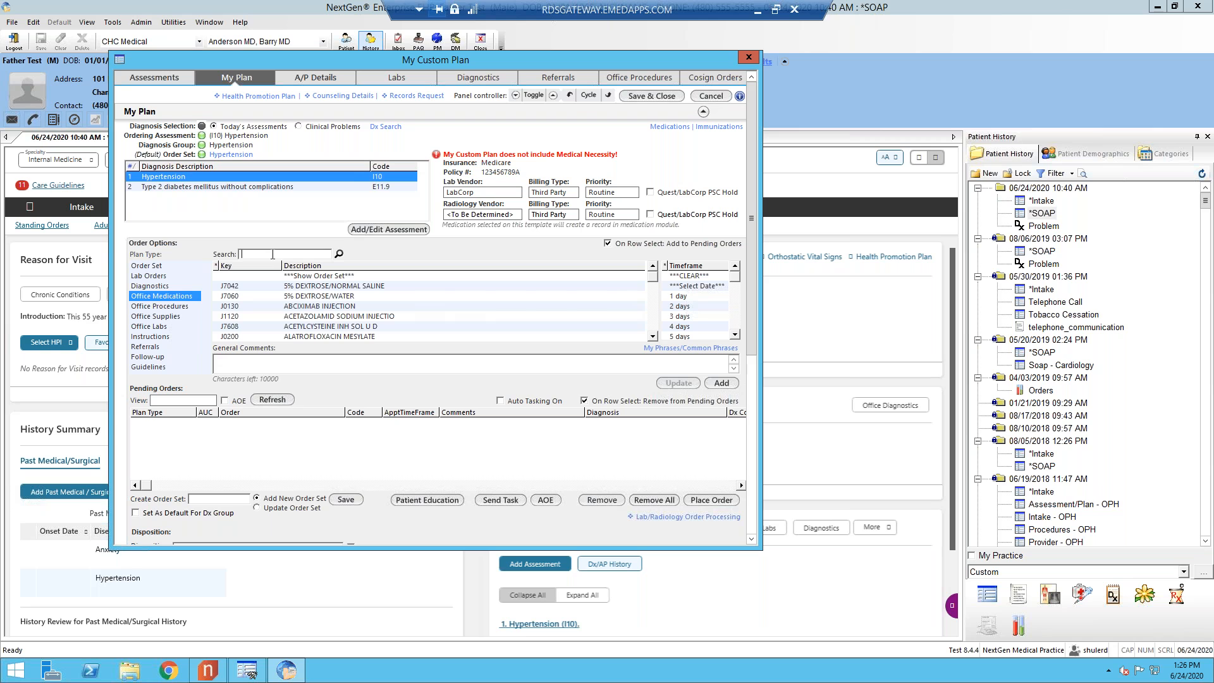
{"action": "type", "text": "calc"}
{"action": "left_click", "coordinate": [340, 254]}
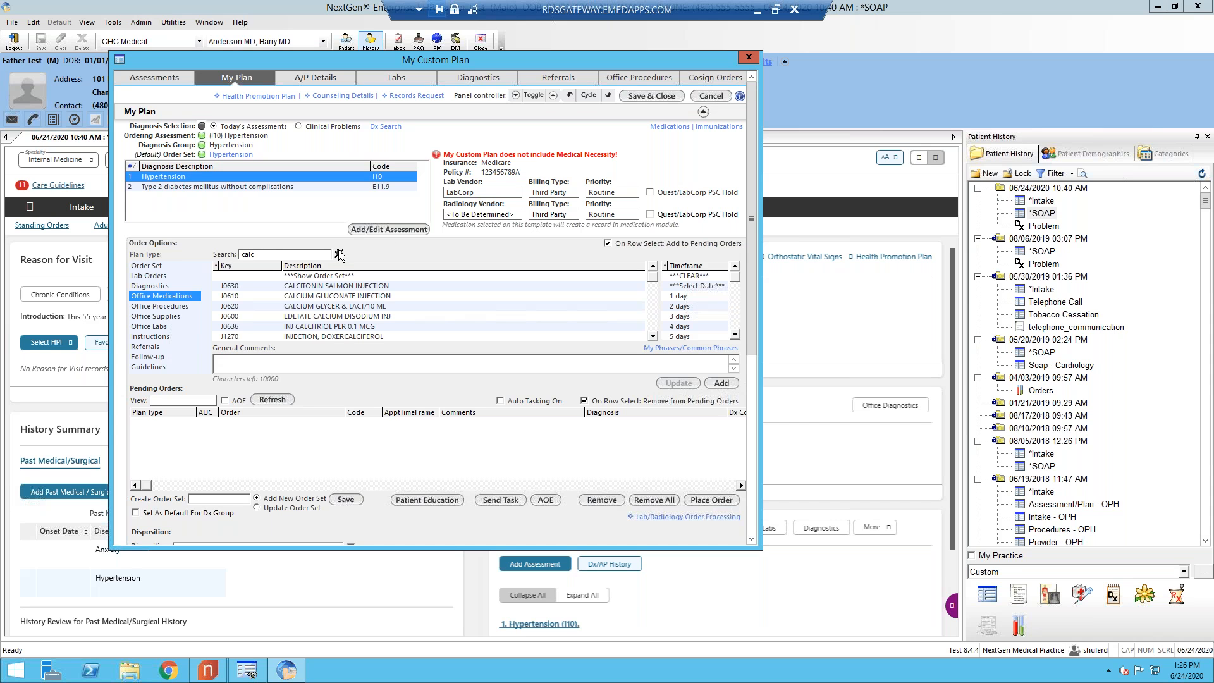
{"action": "left_click", "coordinate": [333, 286]}
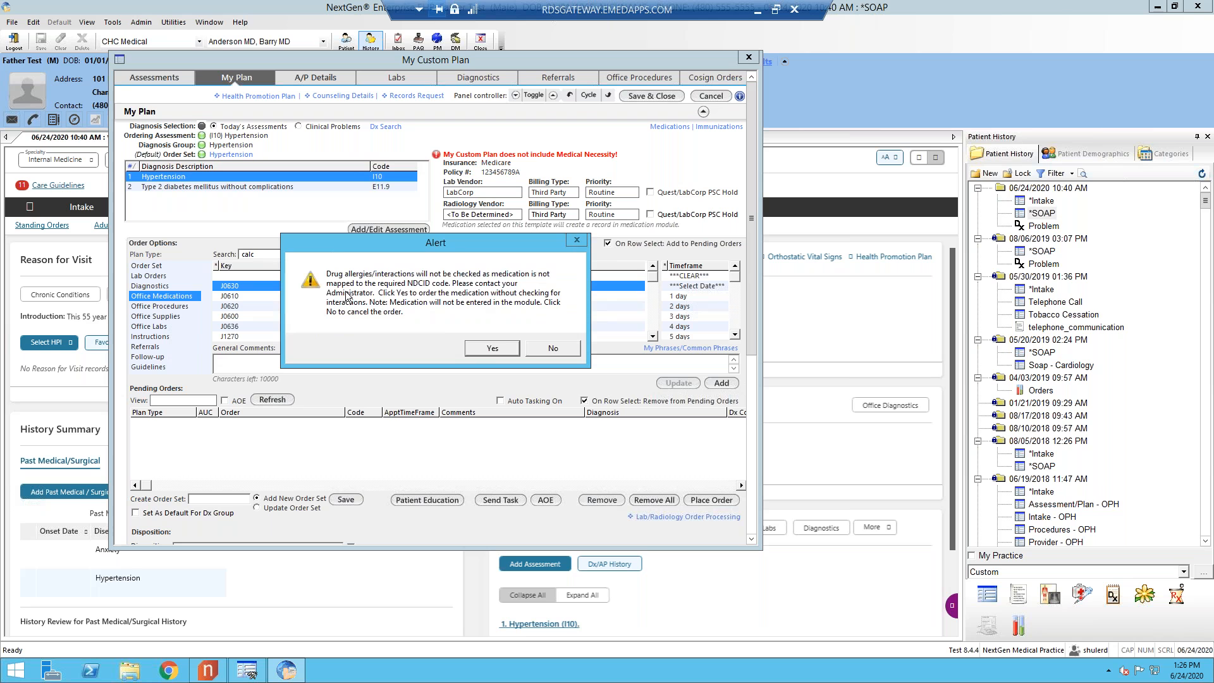
{"action": "left_click", "coordinate": [493, 348]}
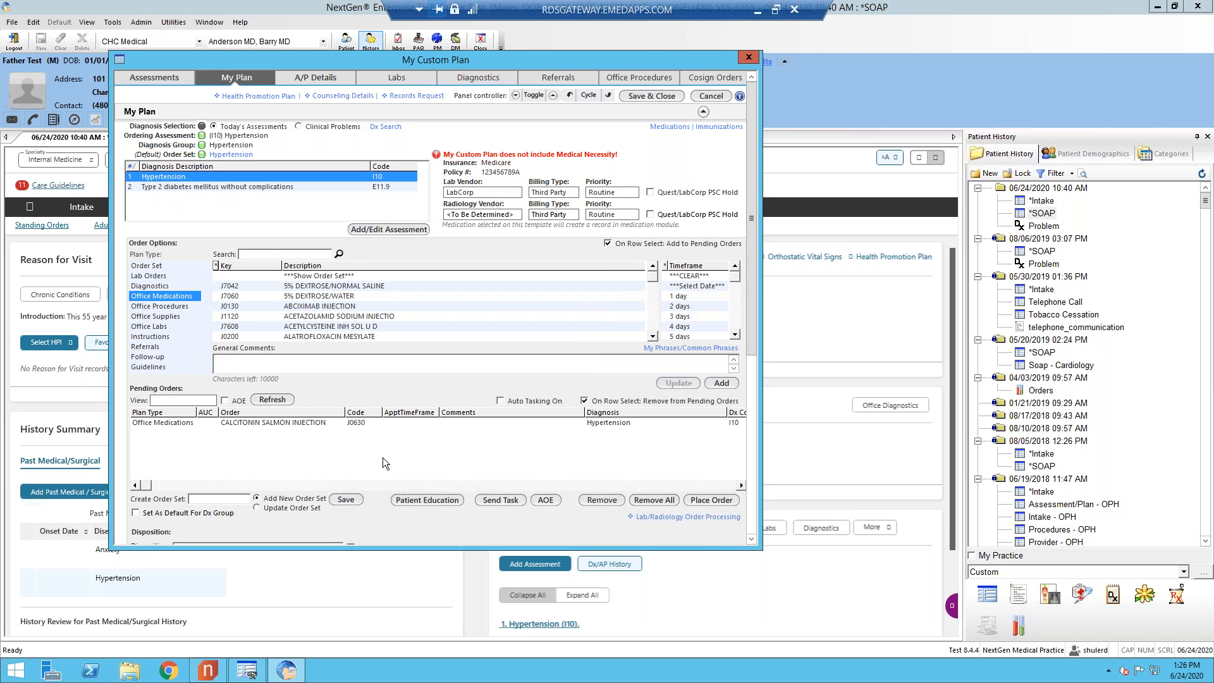
- Review the instruction options and the full referral provider list for the Hypertension assessment
{"action": "left_click", "coordinate": [161, 337]}
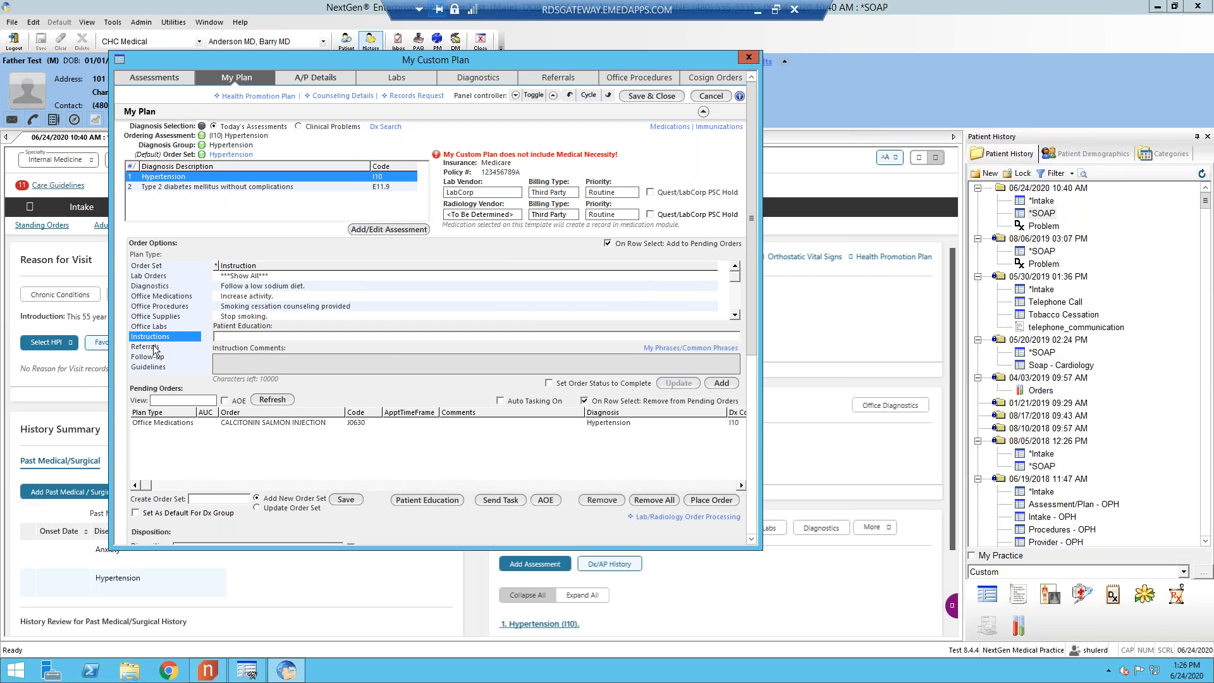
{"action": "left_click", "coordinate": [154, 348]}
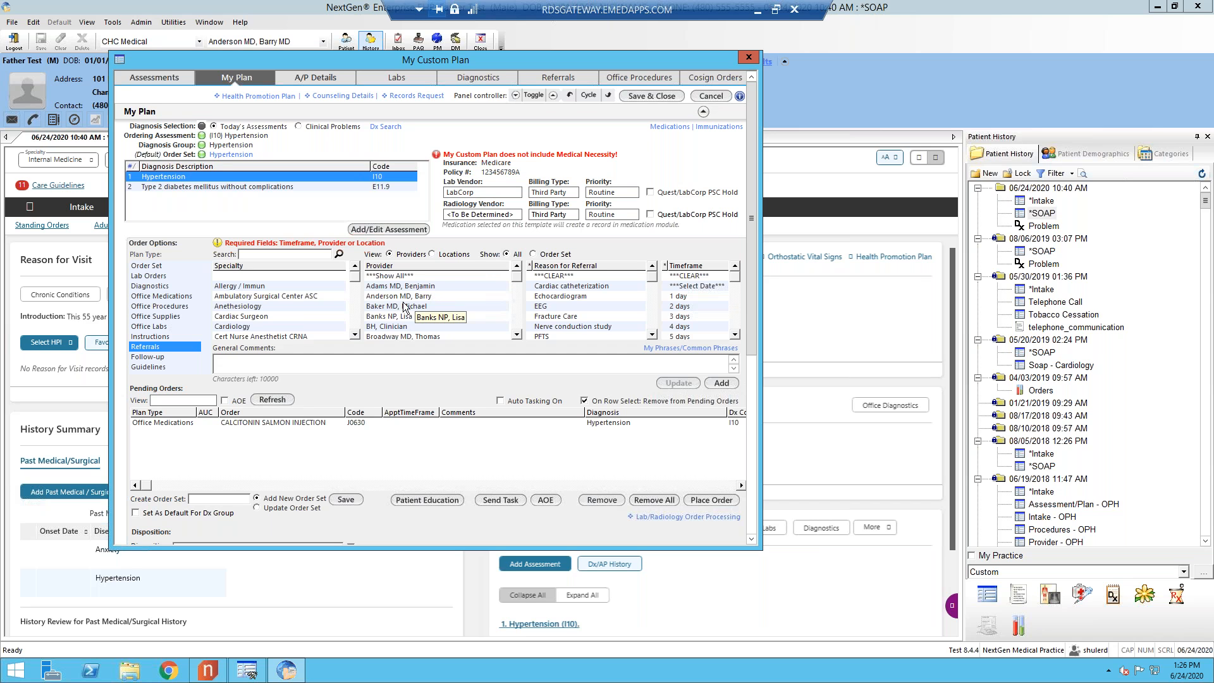
{"action": "left_click", "coordinate": [395, 278]}
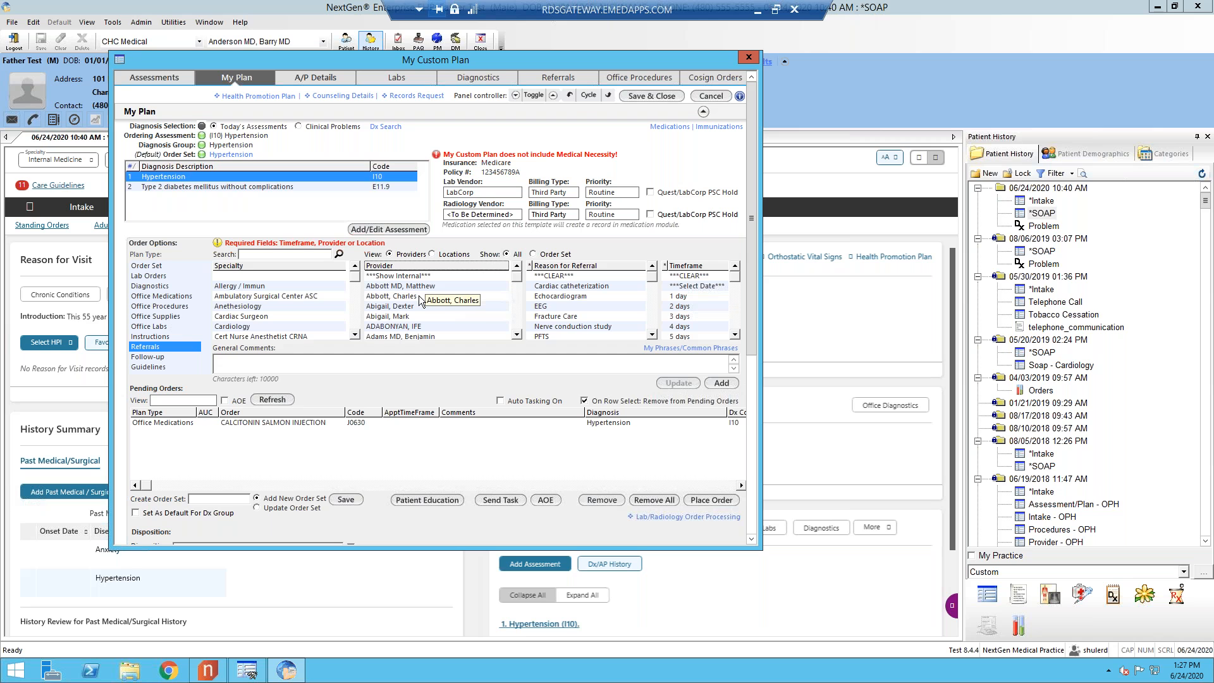
- Add the lab order "Lipid Panel And Chol/HDL Ratio" to the pending orders
{"action": "left_click", "coordinate": [154, 278]}
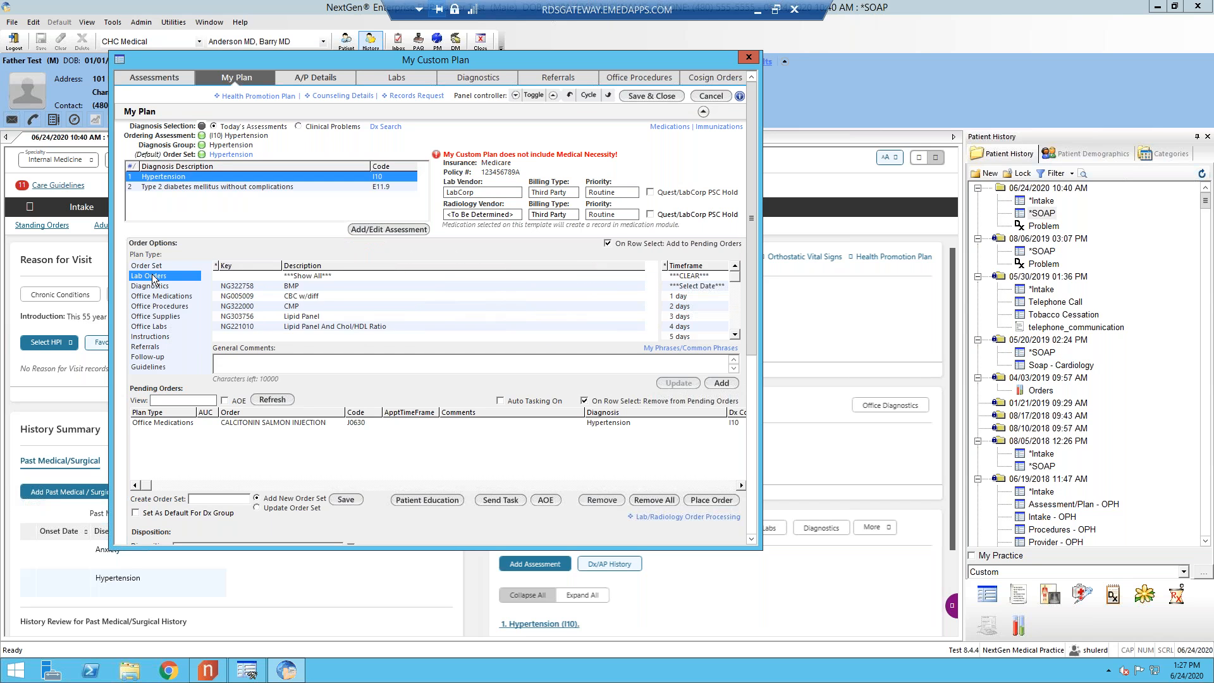
{"action": "left_click", "coordinate": [312, 328]}
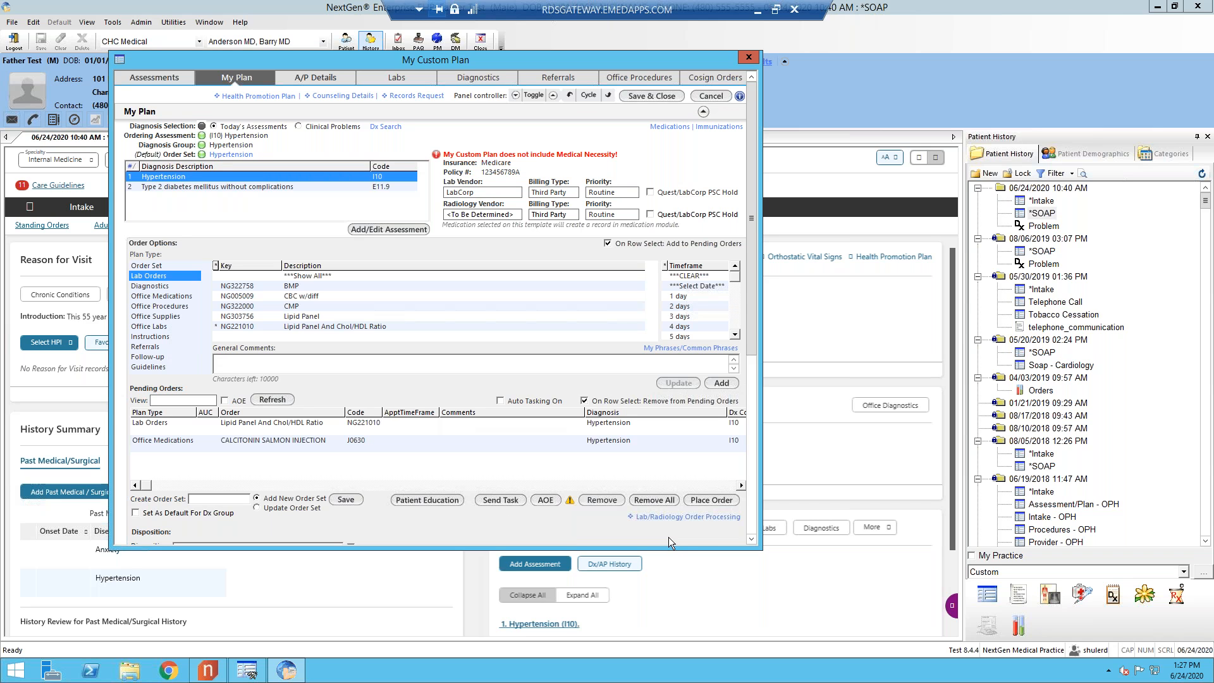
- Place the pending orders, answering YES to the lipid panel's "Is patient fasting" question and saving the answer
{"action": "left_click", "coordinate": [715, 500]}
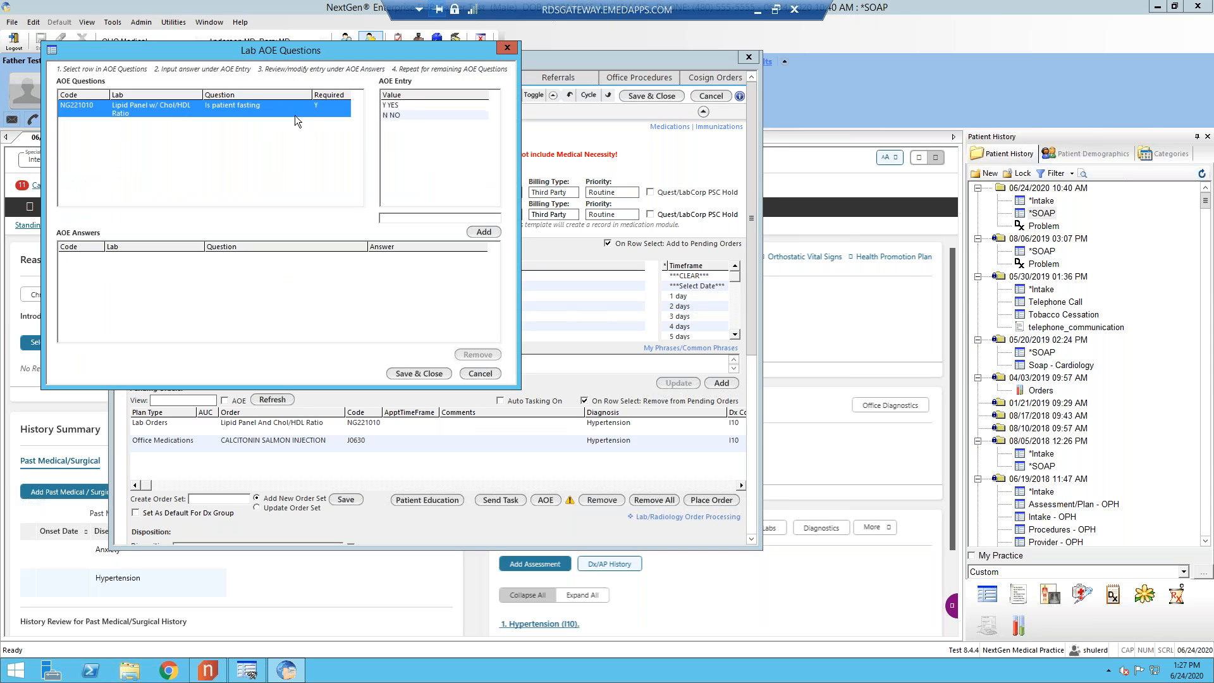
{"action": "left_click", "coordinate": [418, 105]}
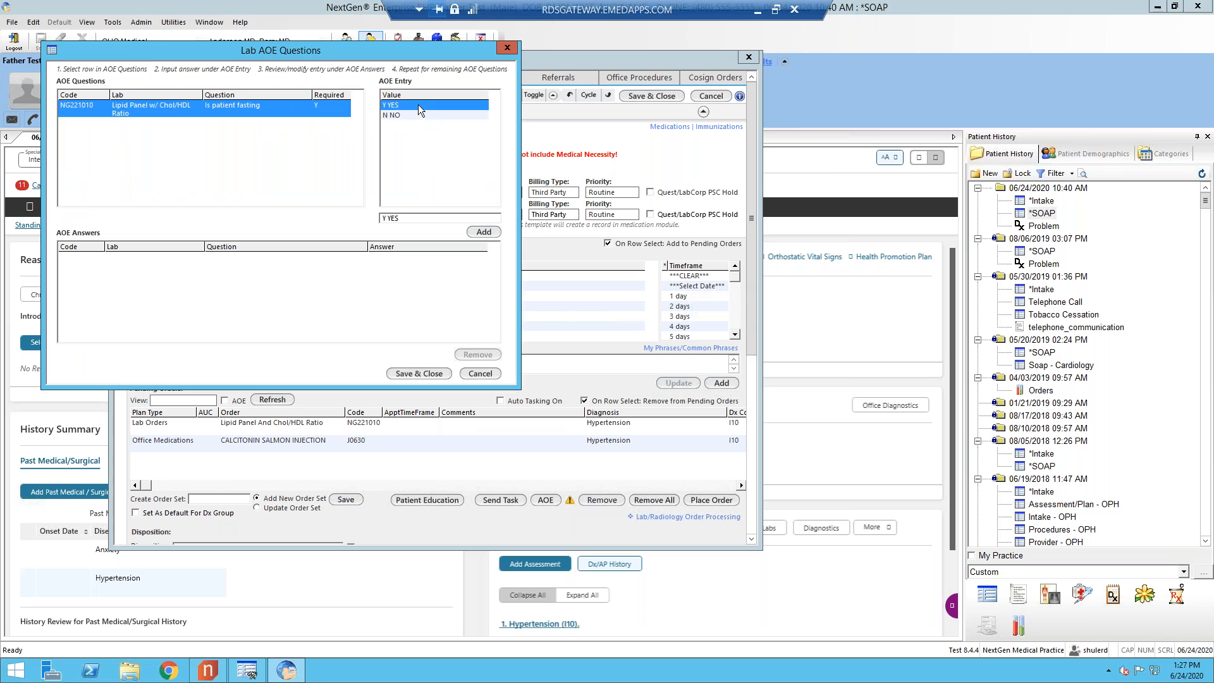
{"action": "left_click", "coordinate": [485, 232]}
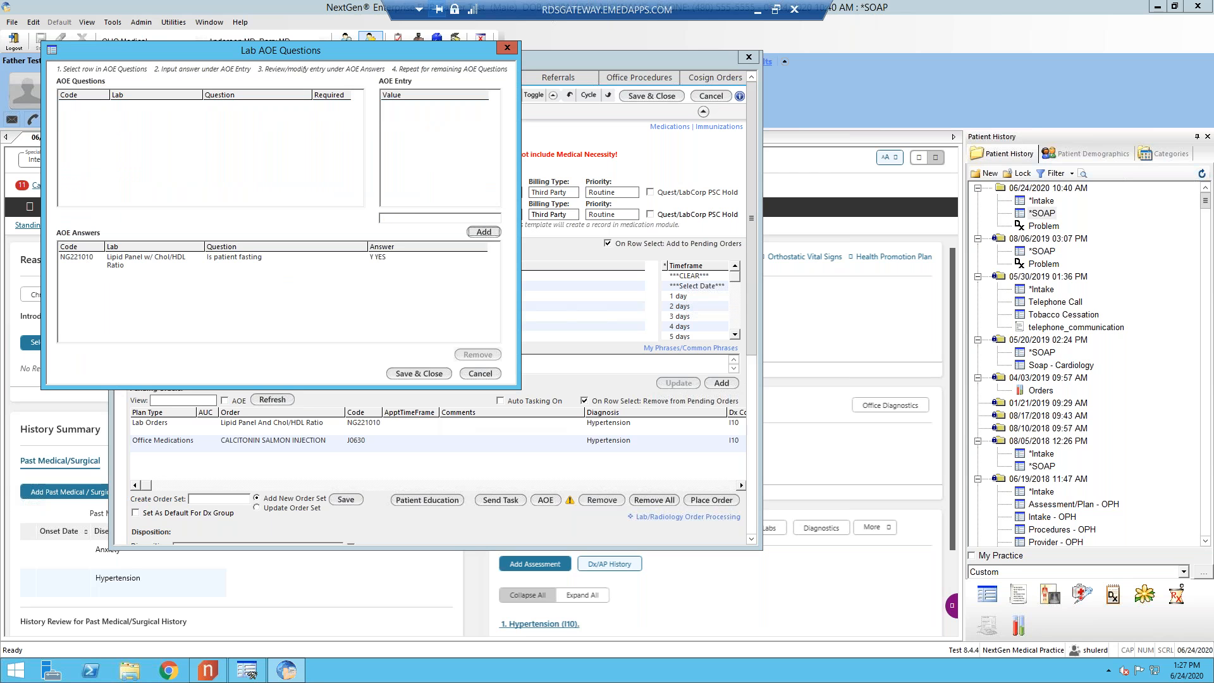
{"action": "left_click", "coordinate": [423, 373]}
{"action": "left_click", "coordinate": [541, 337]}
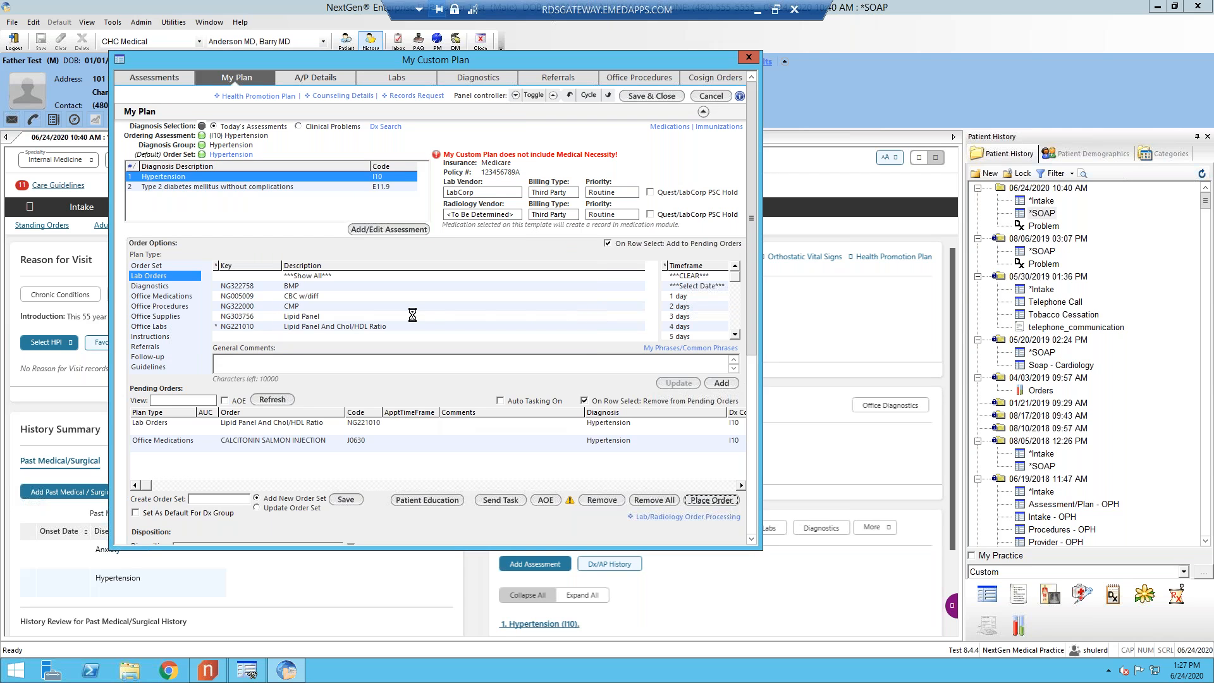
{"action": "left_click", "coordinate": [542, 331]}
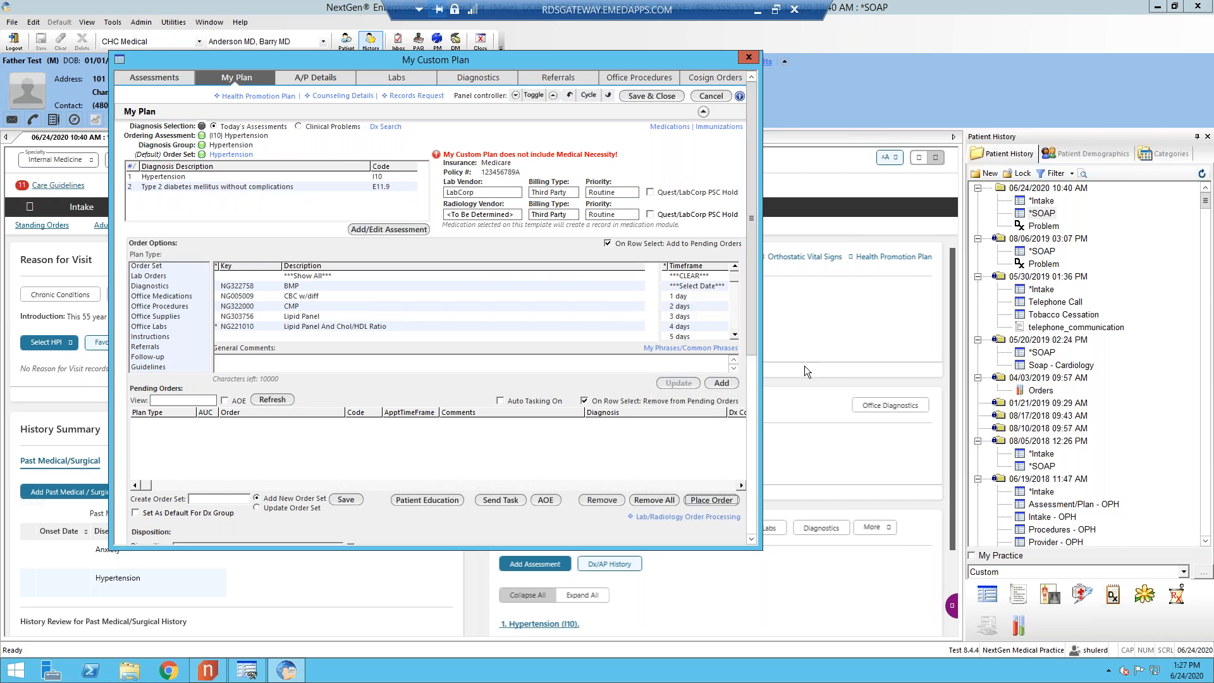
- Close My Custom Plan and view the Orders Summary in the Order Module
{"action": "left_click", "coordinate": [748, 58]}
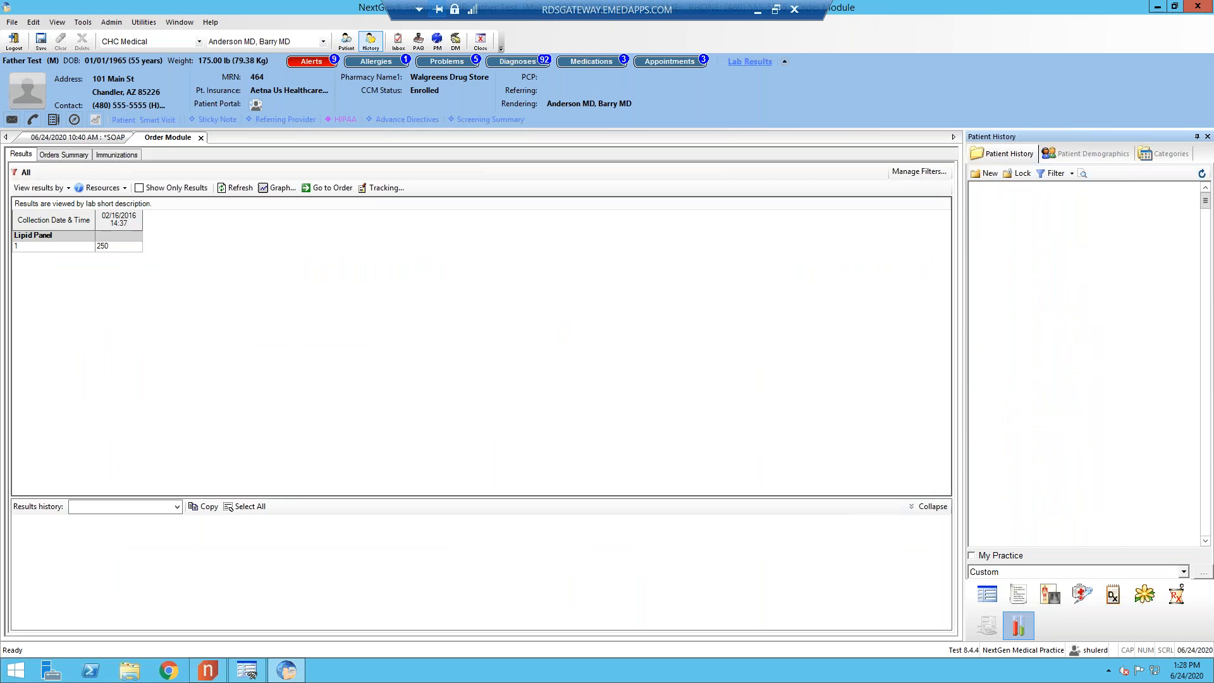
{"action": "left_click", "coordinate": [78, 155]}
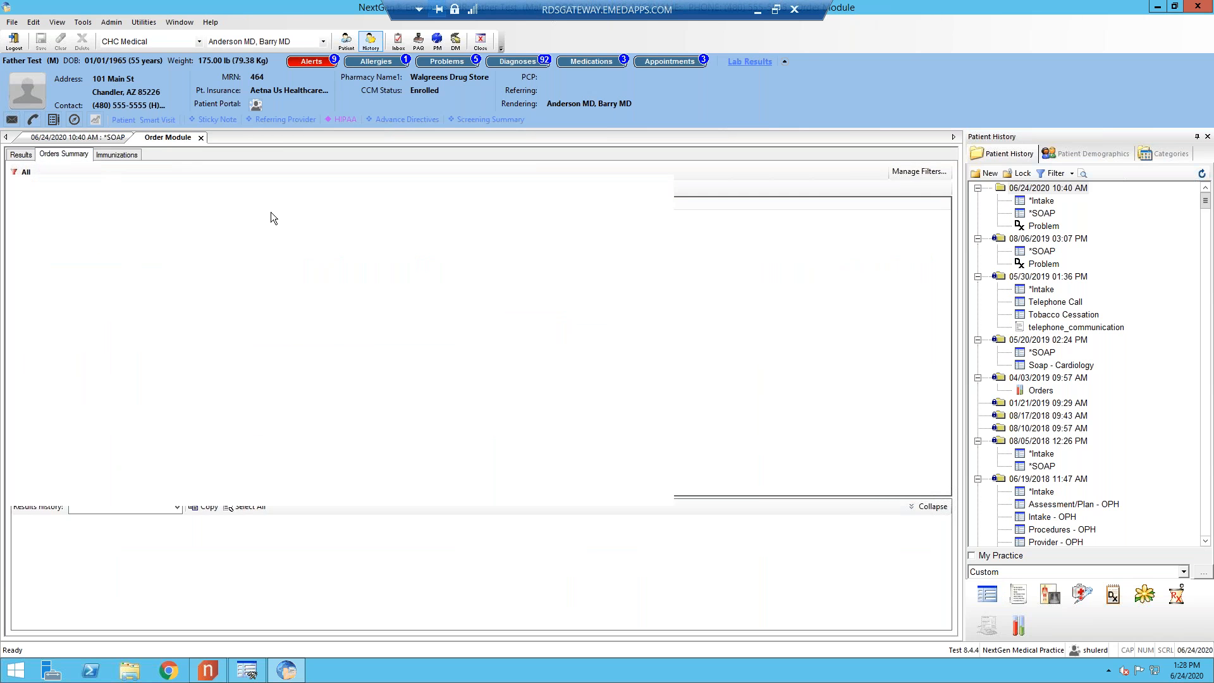
- Select the Lipid Panel And Chol/HDL Ratio order, then close the Order Module and the SOAP template
{"action": "left_click", "coordinate": [228, 235]}
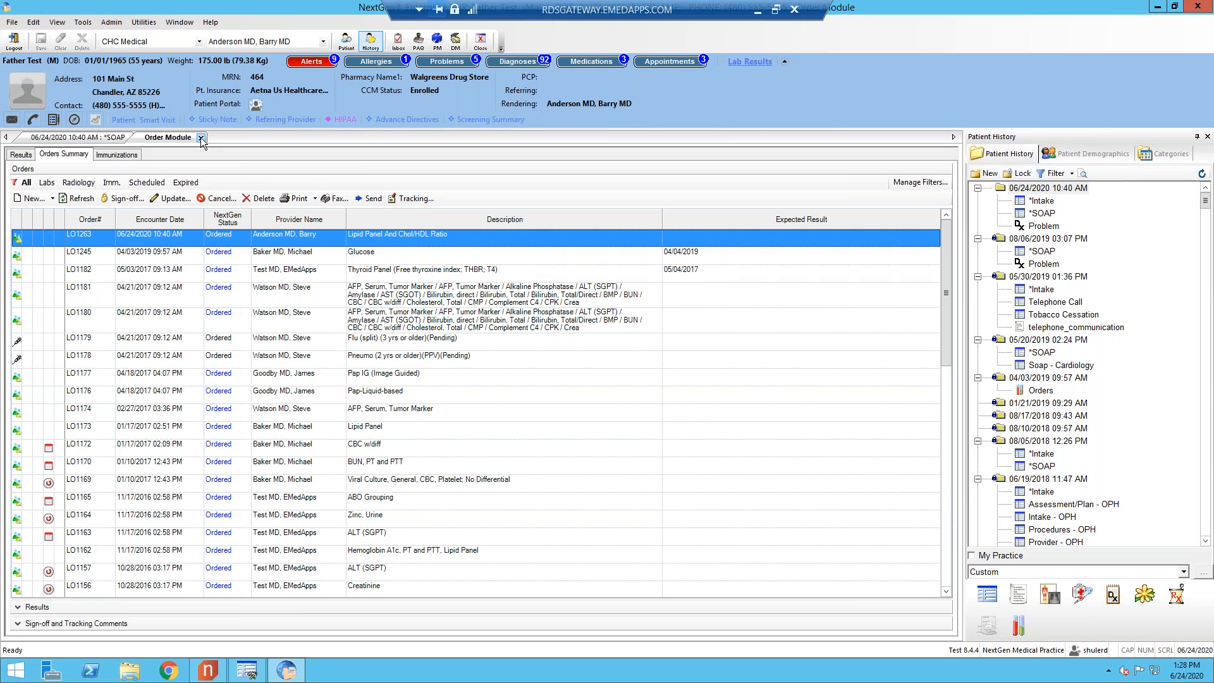
{"action": "left_click", "coordinate": [201, 138]}
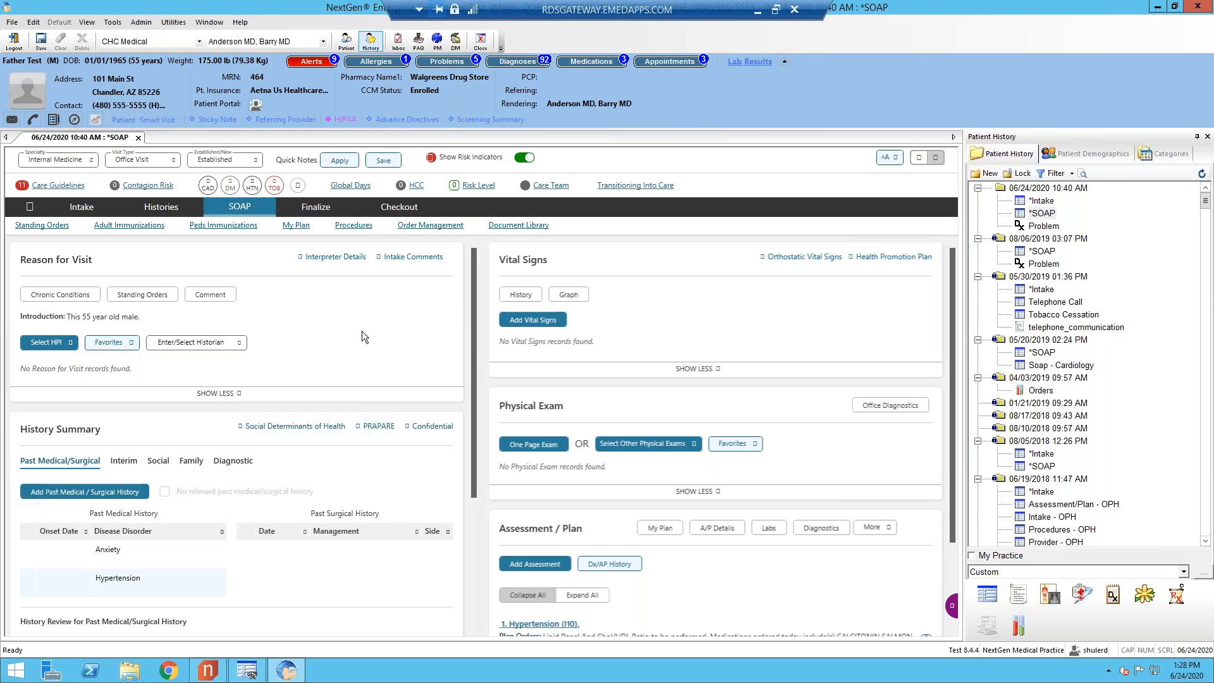
{"action": "left_click", "coordinate": [139, 137]}
{"action": "left_click", "coordinate": [568, 362]}
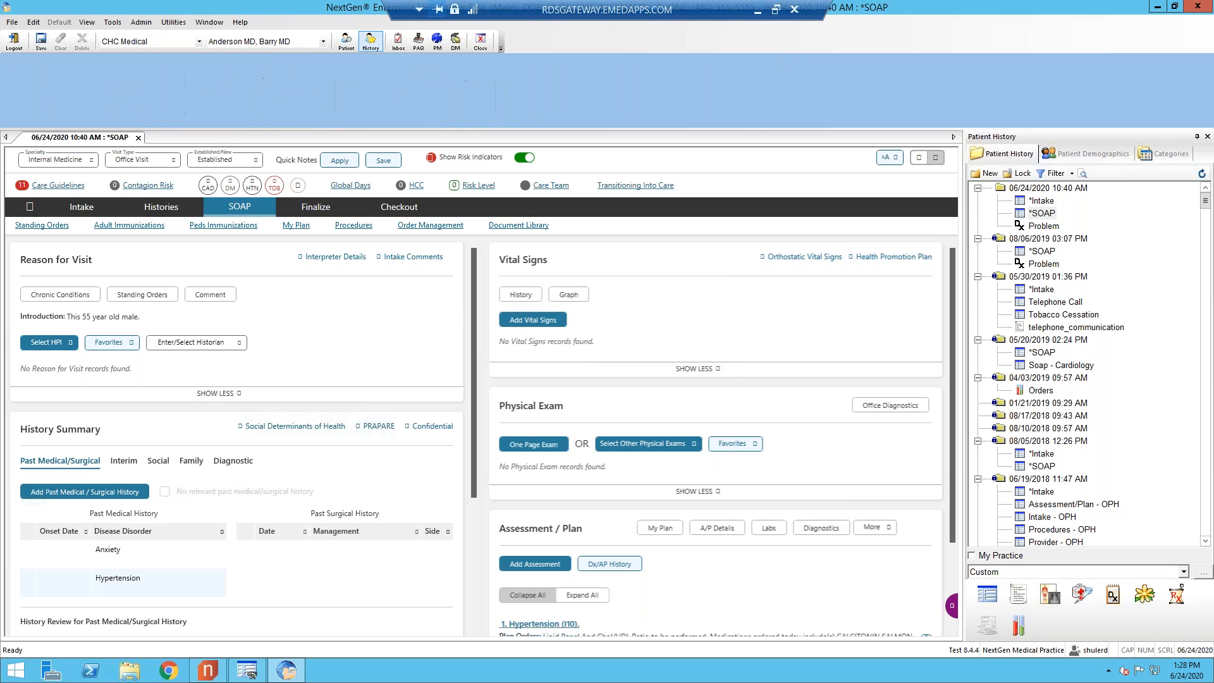
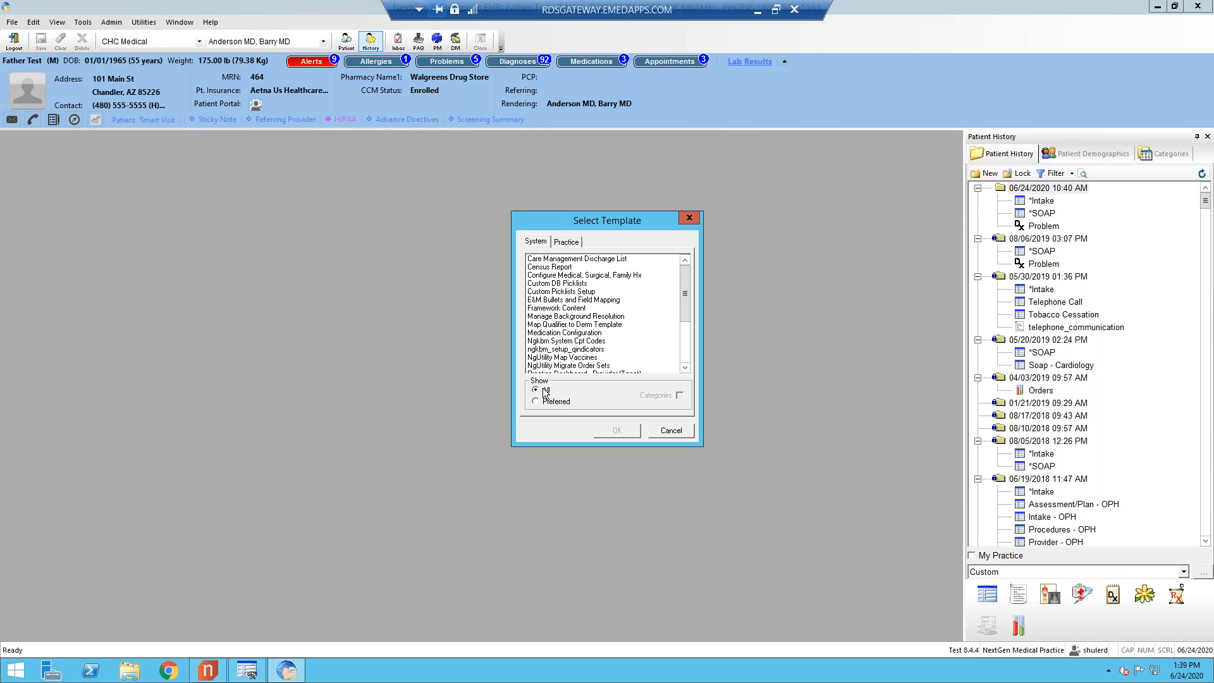
- Open the Framework Content system template and view the Telephone Call/Communication setting in Practice Configuration
{"action": "left_click", "coordinate": [559, 309]}
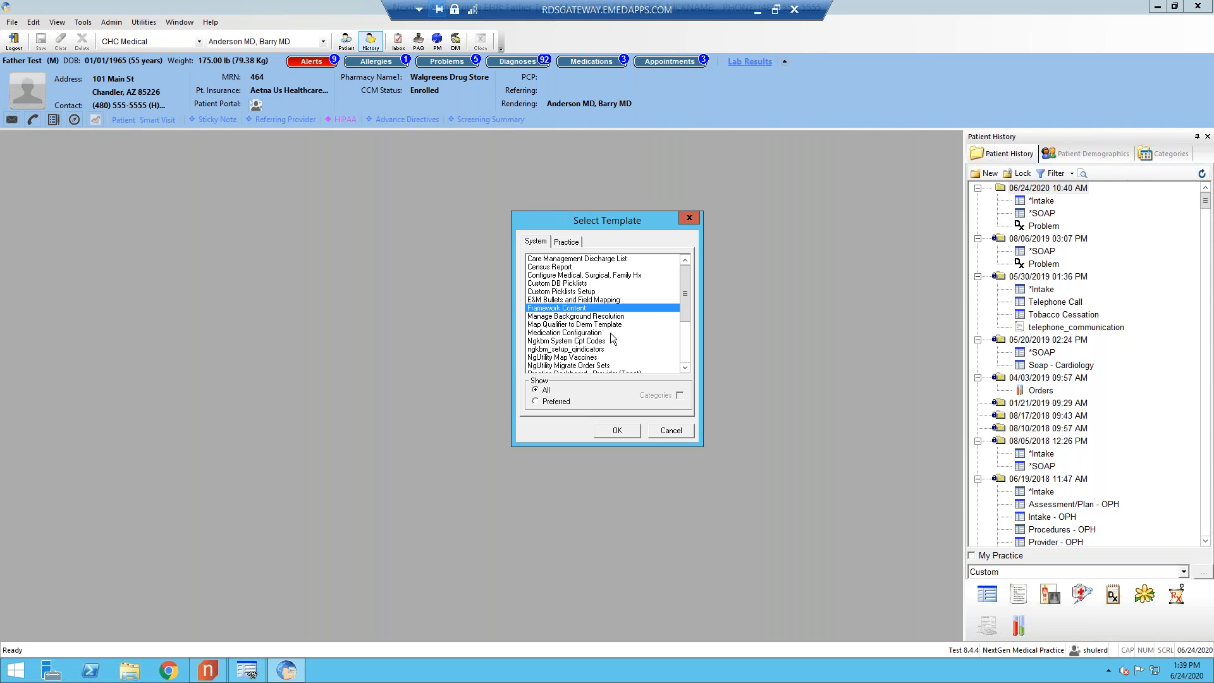
{"action": "left_click", "coordinate": [686, 358]}
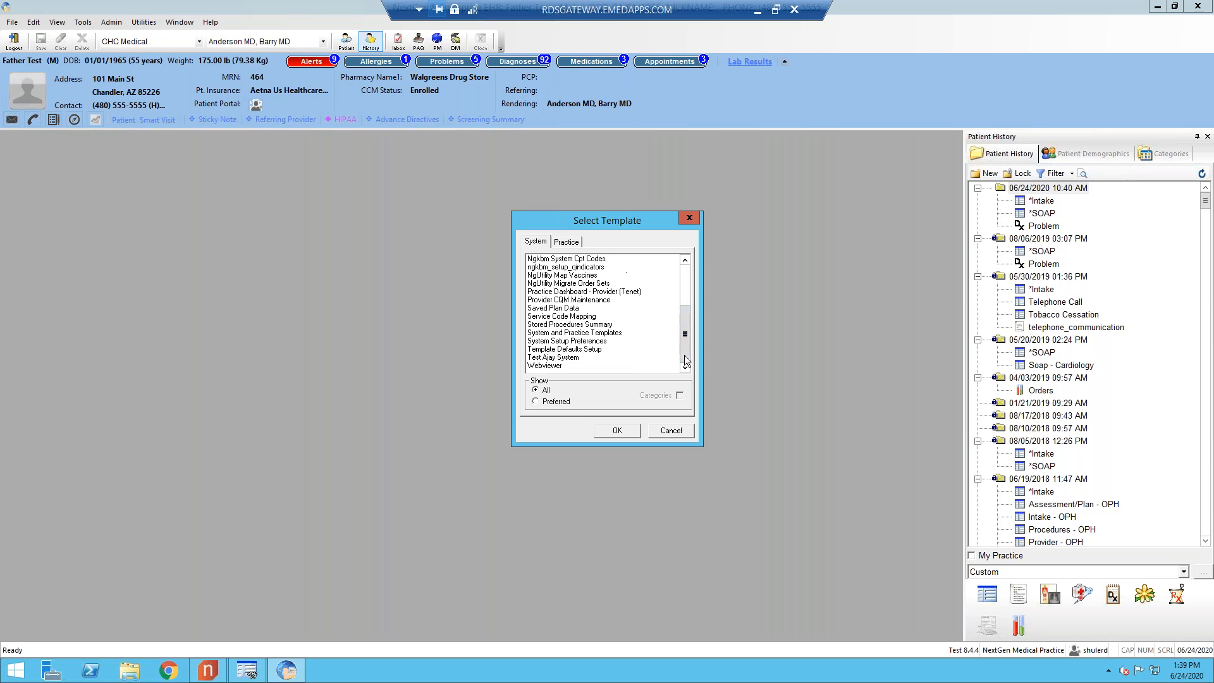
{"action": "left_click", "coordinate": [685, 276]}
{"action": "double_click", "coordinate": [577, 309]}
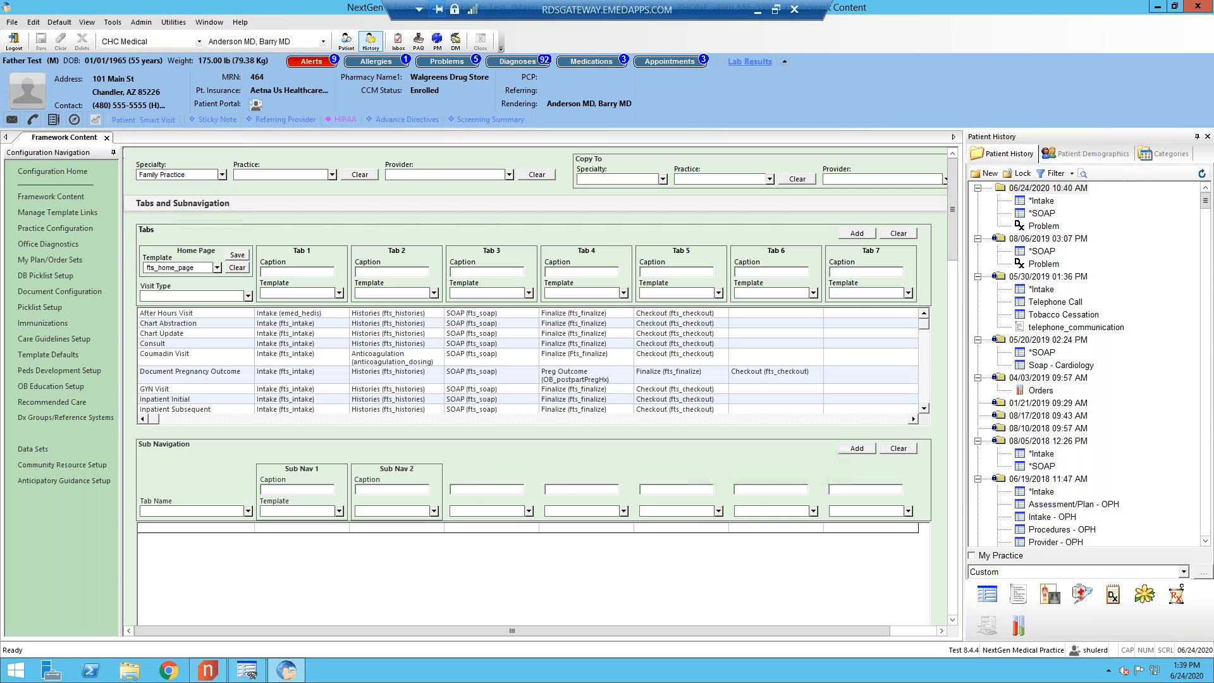
{"action": "left_click", "coordinate": [56, 231]}
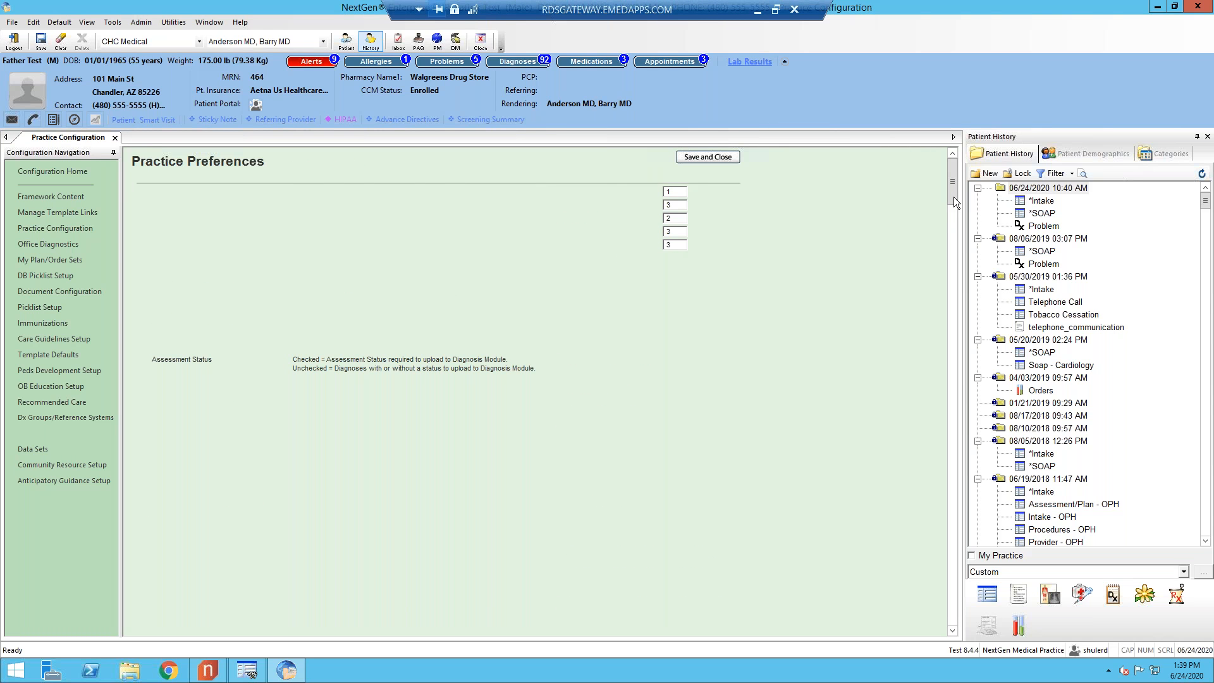
{"action": "left_click_drag", "start_coordinate": [954, 196], "coordinate": [967, 495]}
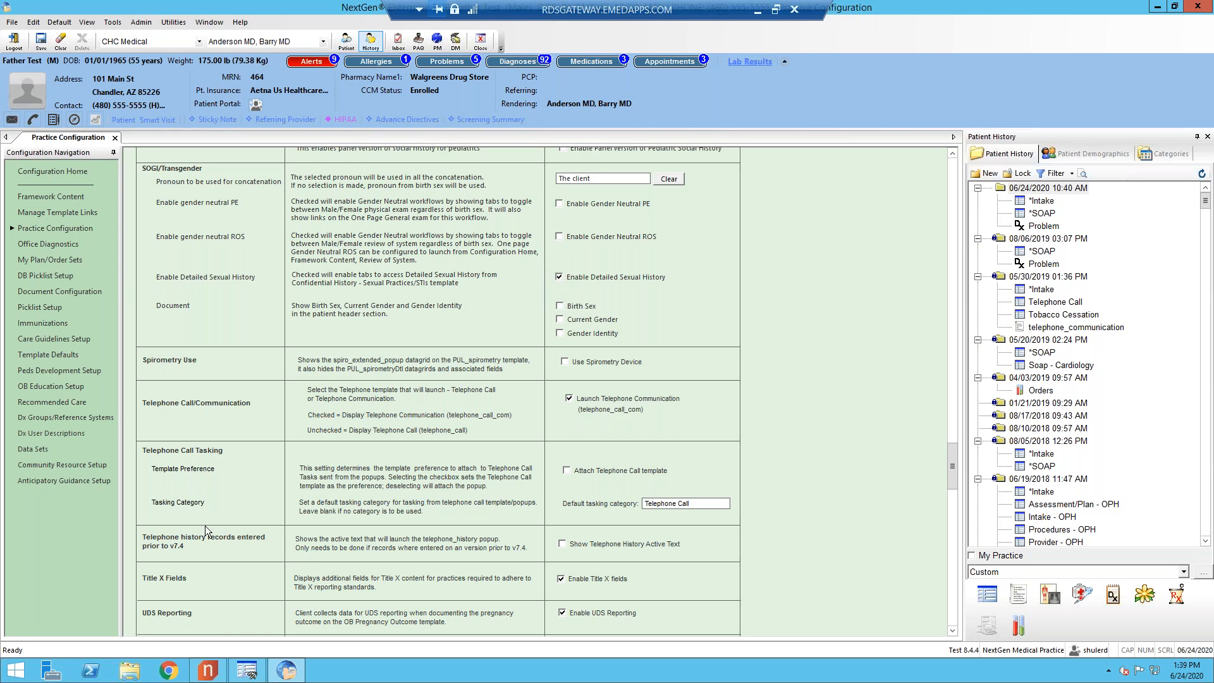
- Switch to File Maintenance and open the Patient Information Bar preferences for NextGen Medical Practice
{"action": "mouse_move", "coordinate": [211, 673]}
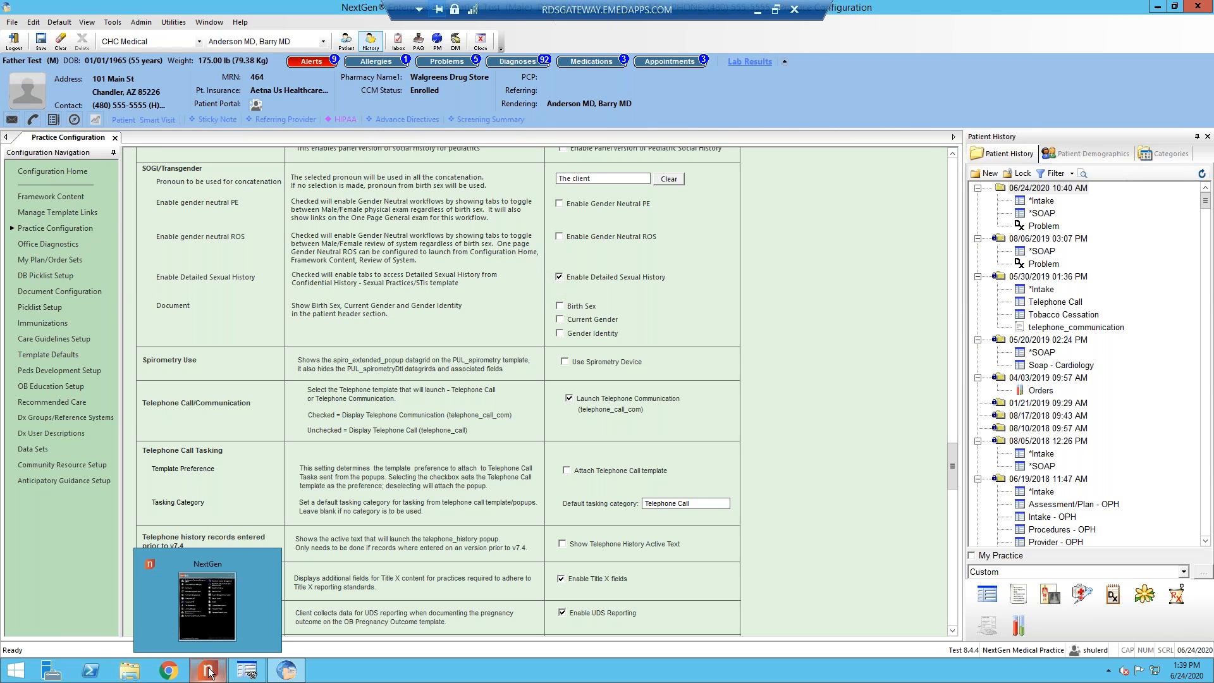
{"action": "left_click", "coordinate": [211, 673]}
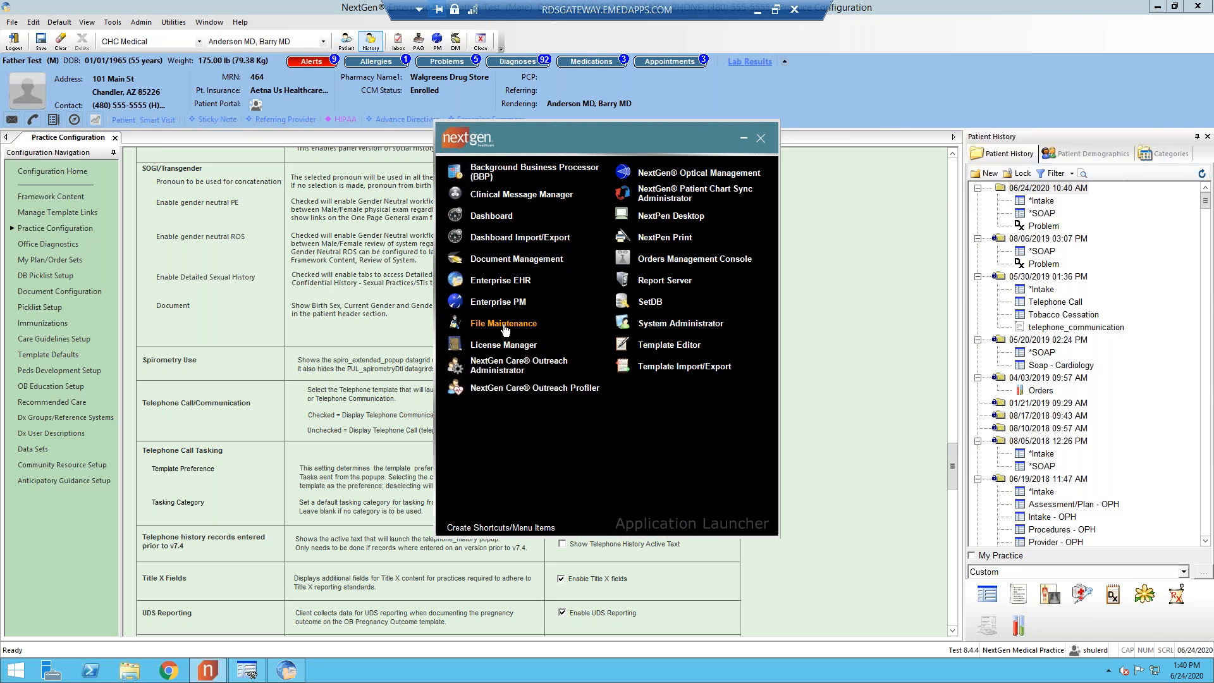
{"action": "left_click", "coordinate": [539, 281]}
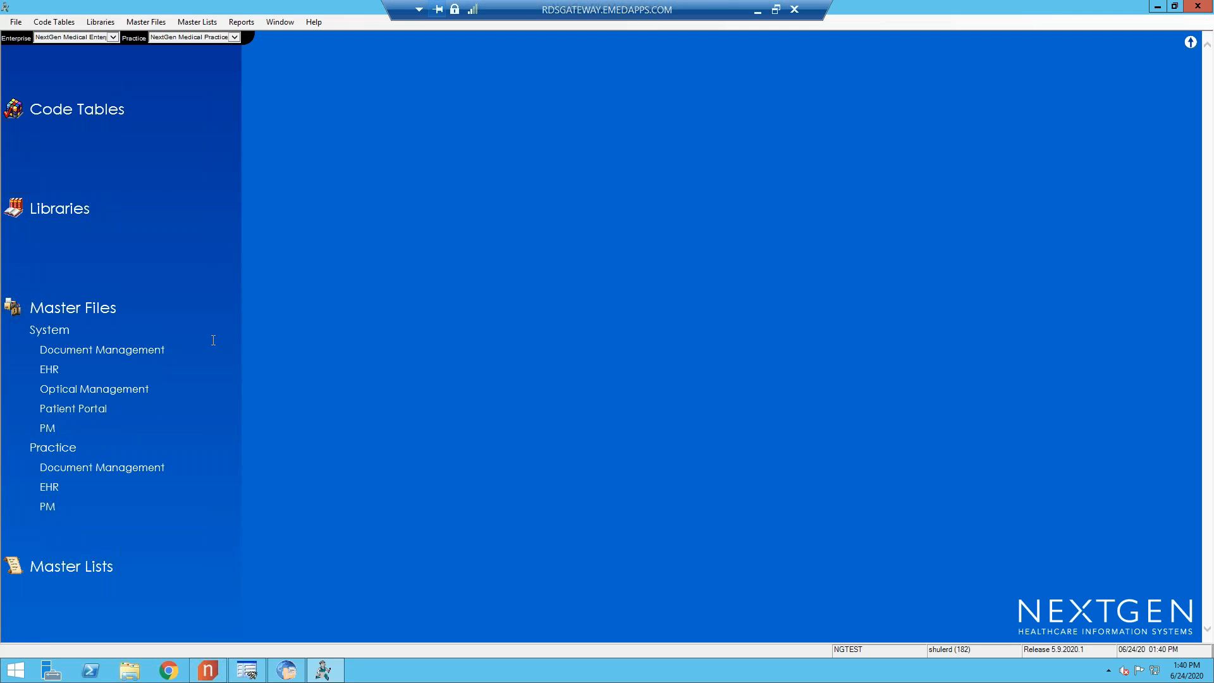
{"action": "left_click", "coordinate": [48, 372]}
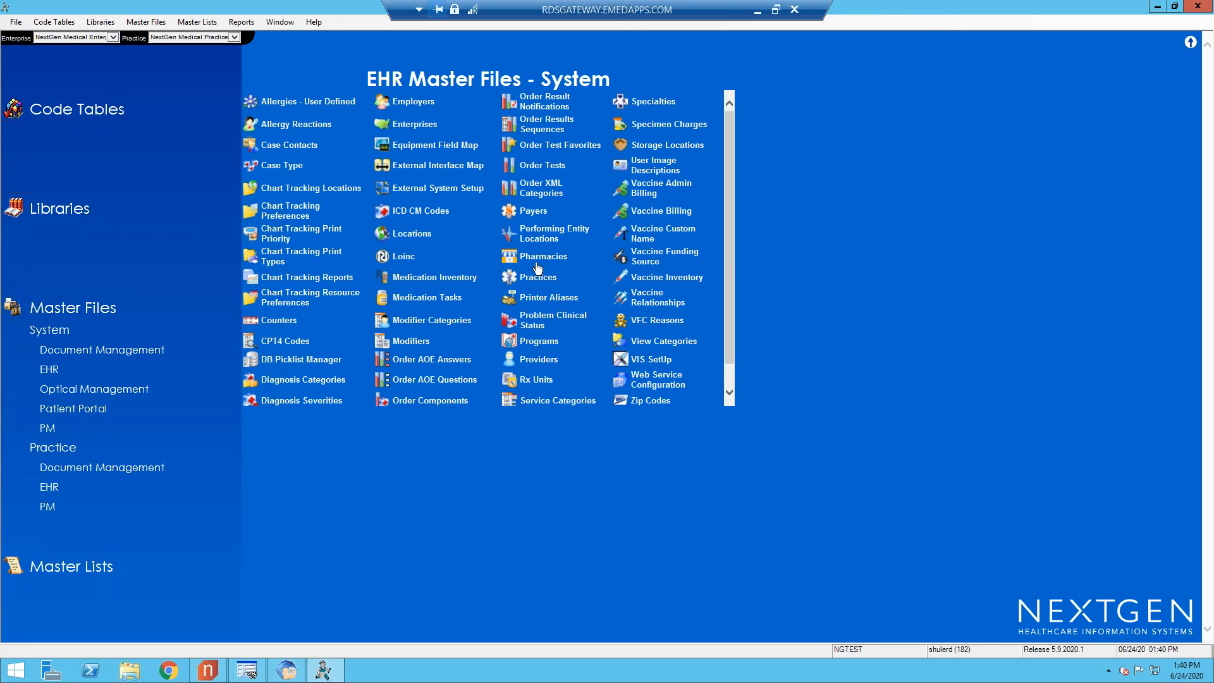
{"action": "left_click", "coordinate": [538, 279]}
{"action": "double_click", "coordinate": [331, 146]}
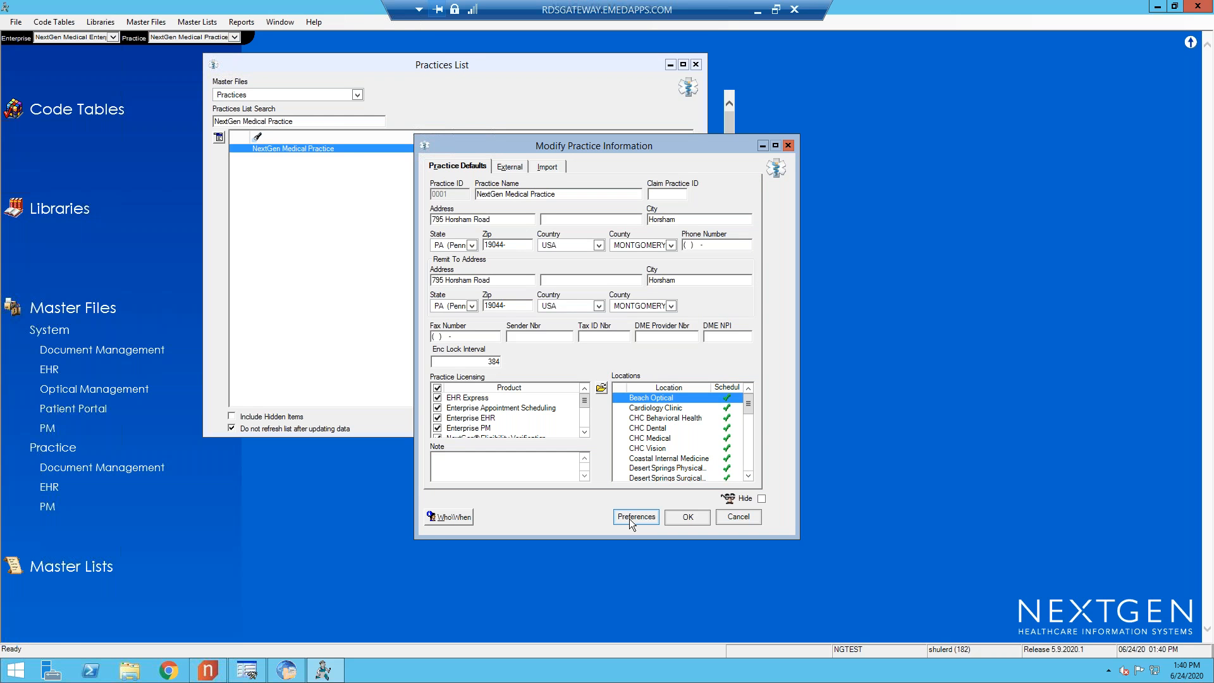
{"action": "left_click", "coordinate": [631, 518]}
{"action": "left_click", "coordinate": [398, 339]}
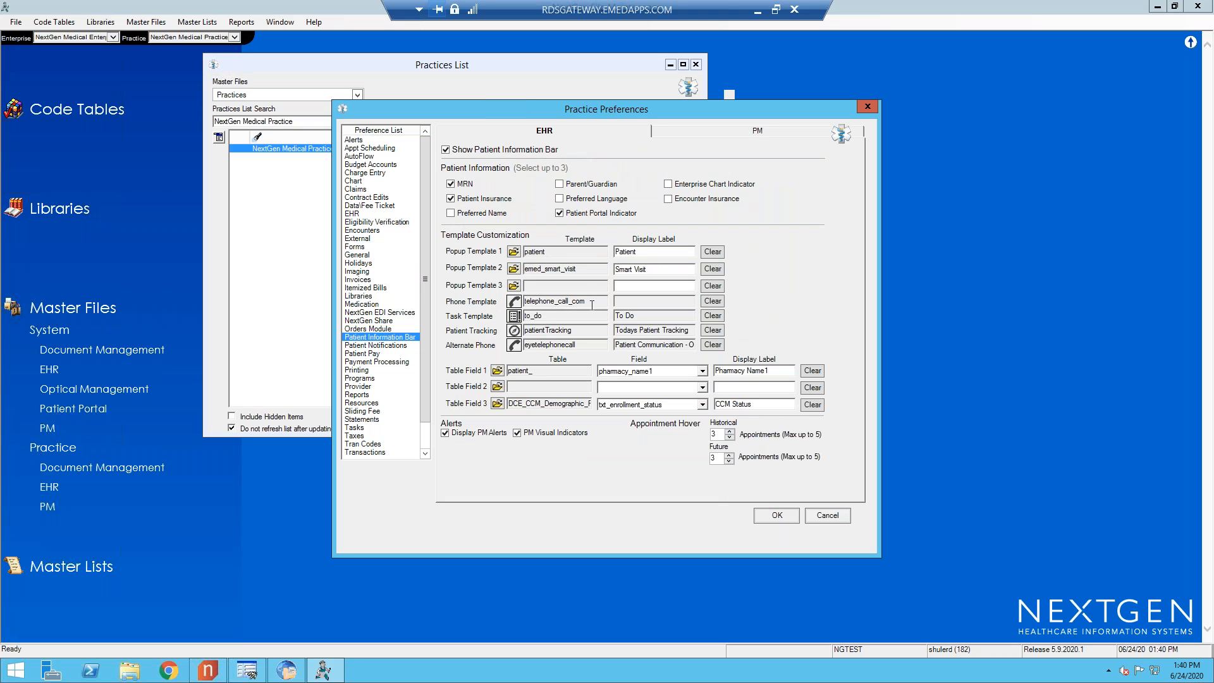
- View the available templates for the Phone Template preference, then accept the practice preferences and close File Maintenance
{"action": "left_click", "coordinate": [514, 302]}
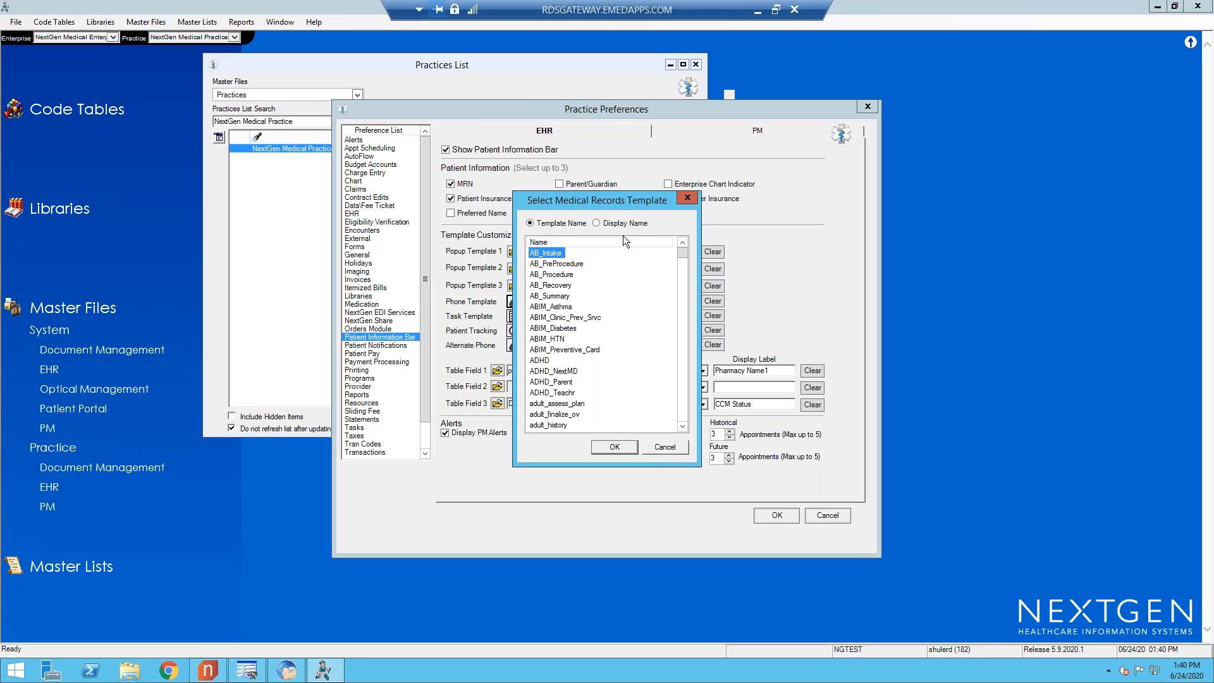
{"action": "left_click", "coordinate": [671, 449]}
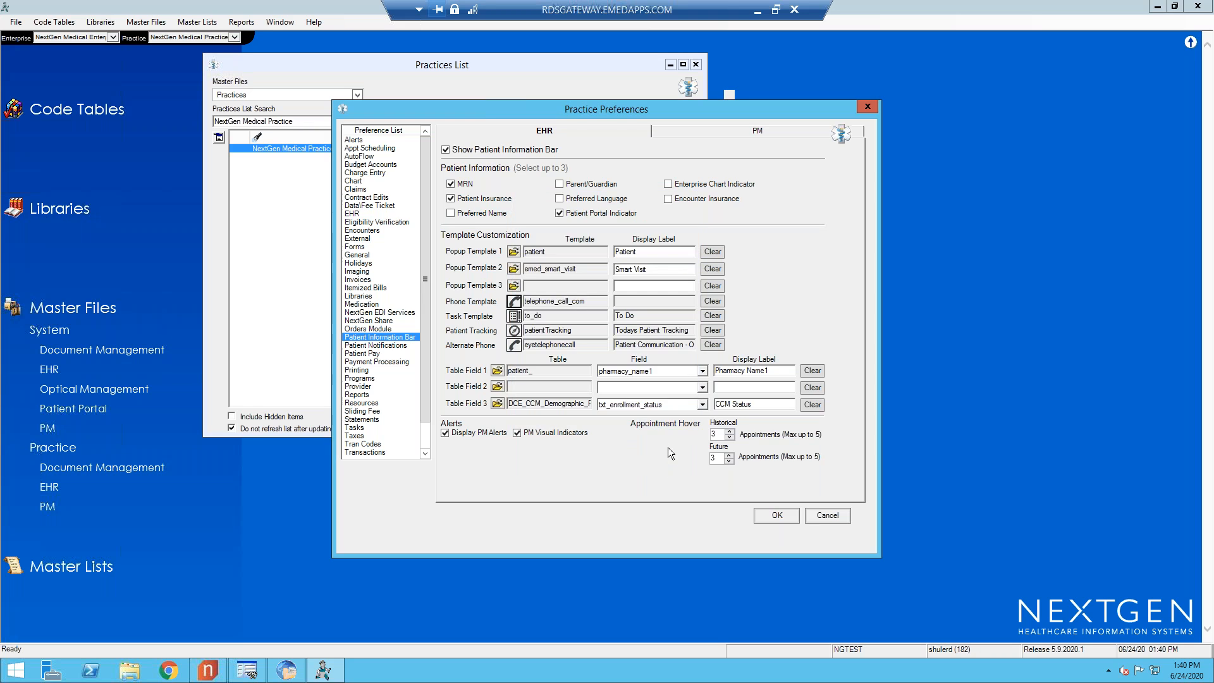
{"action": "left_click", "coordinate": [784, 517]}
{"action": "left_click", "coordinate": [679, 519]}
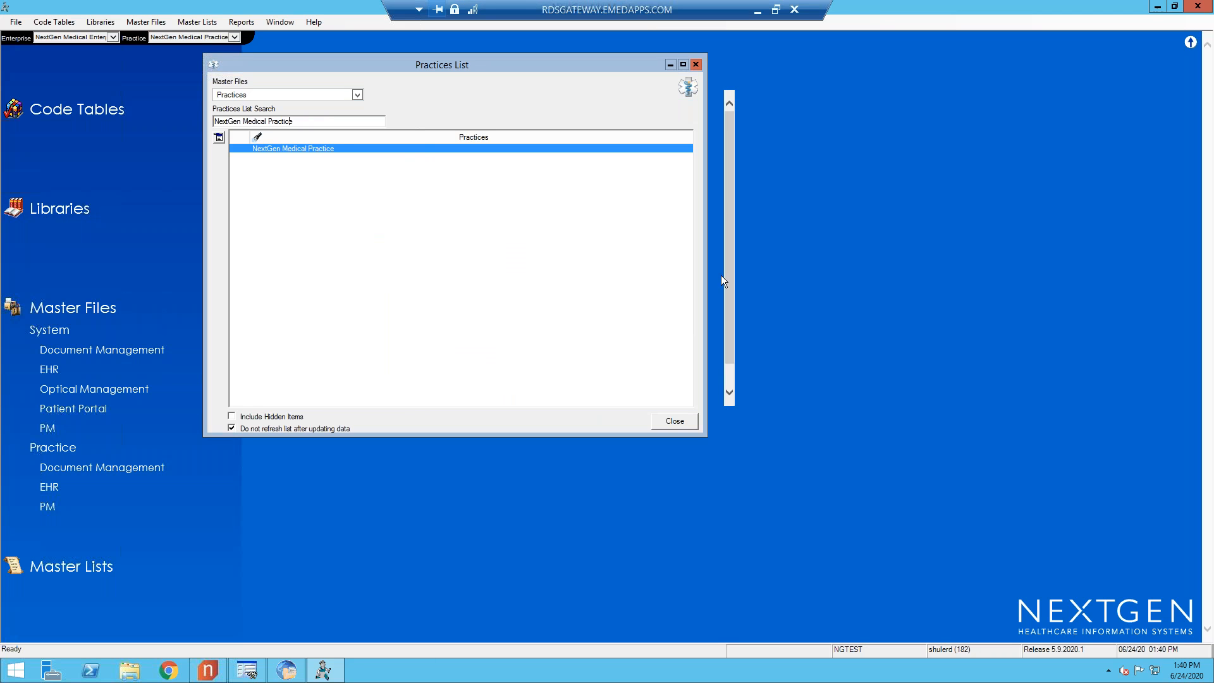
{"action": "left_click", "coordinate": [696, 65]}
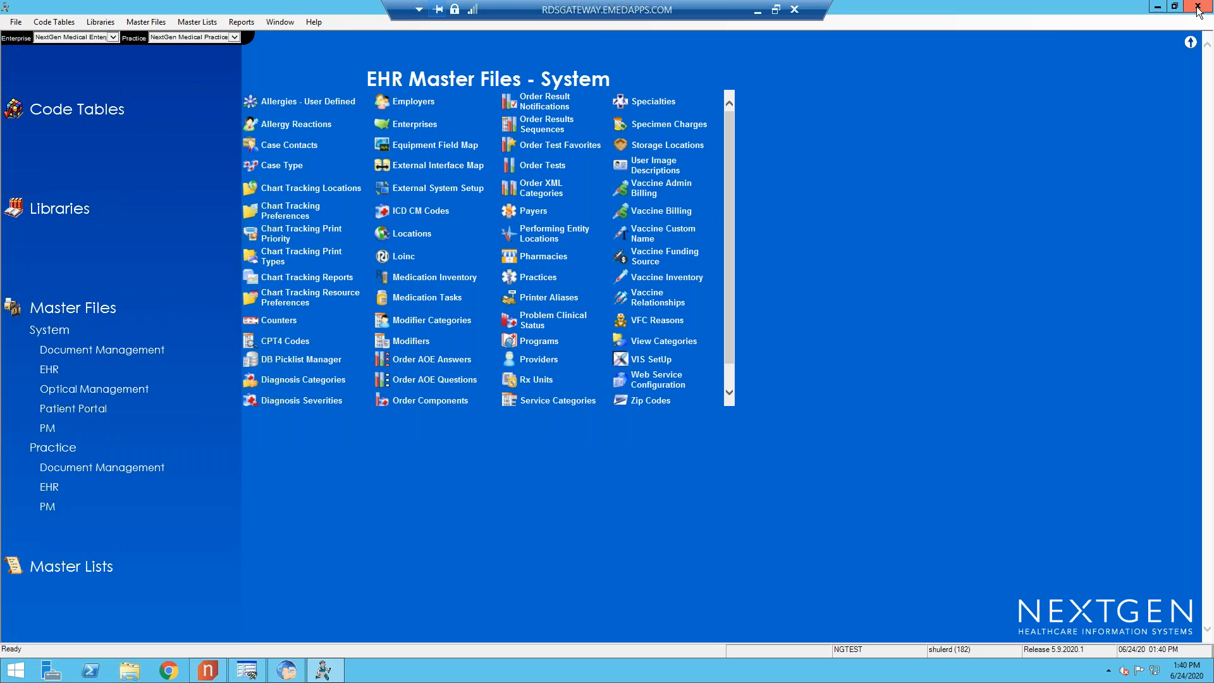
{"action": "left_click", "coordinate": [1198, 8]}
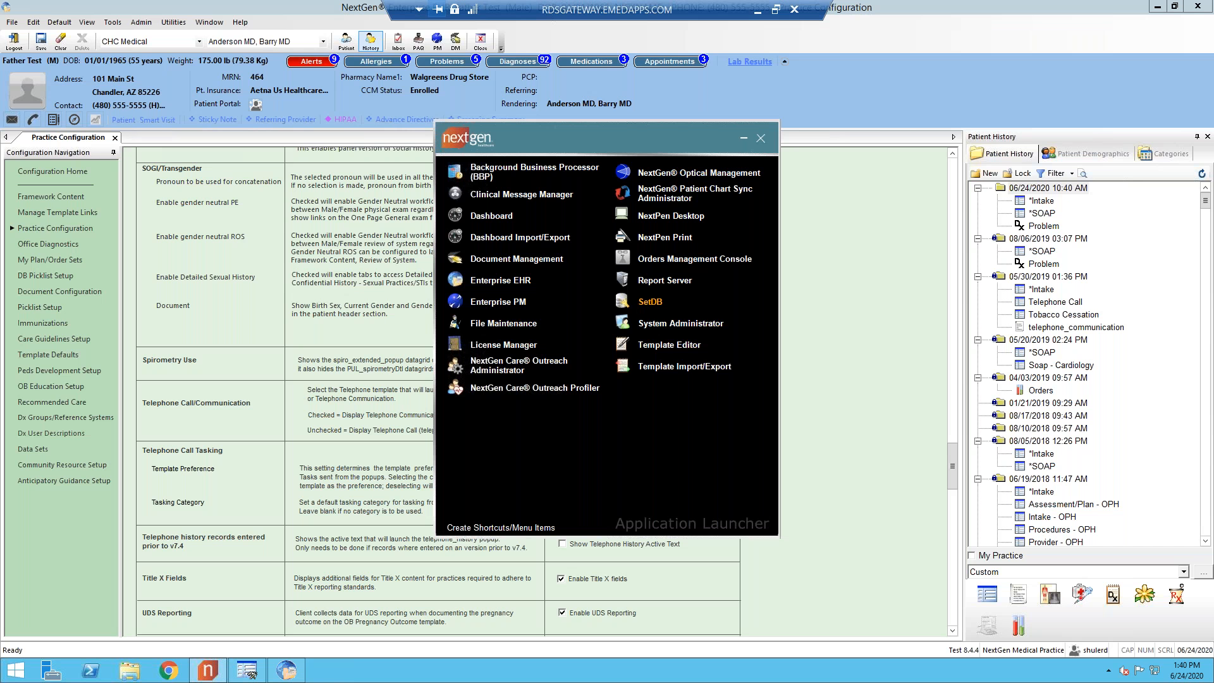
- Minimize the application launcher, then save and close Practice Configuration
{"action": "left_click", "coordinate": [744, 141]}
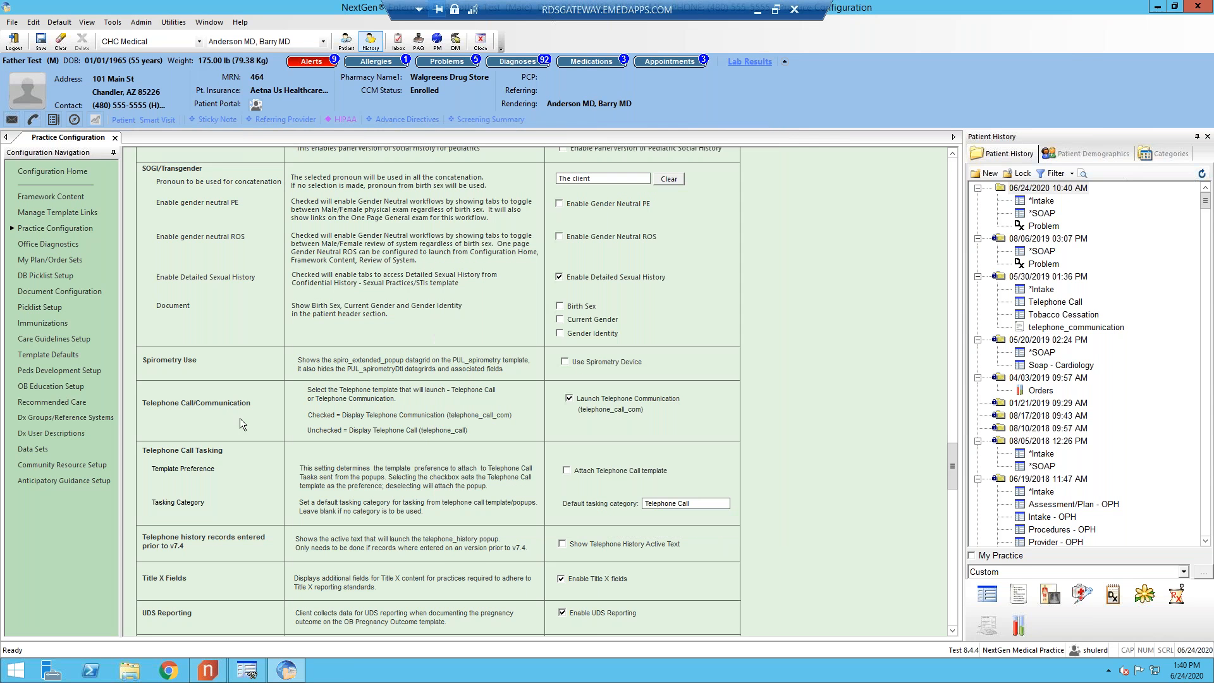
{"action": "left_click", "coordinate": [42, 43]}
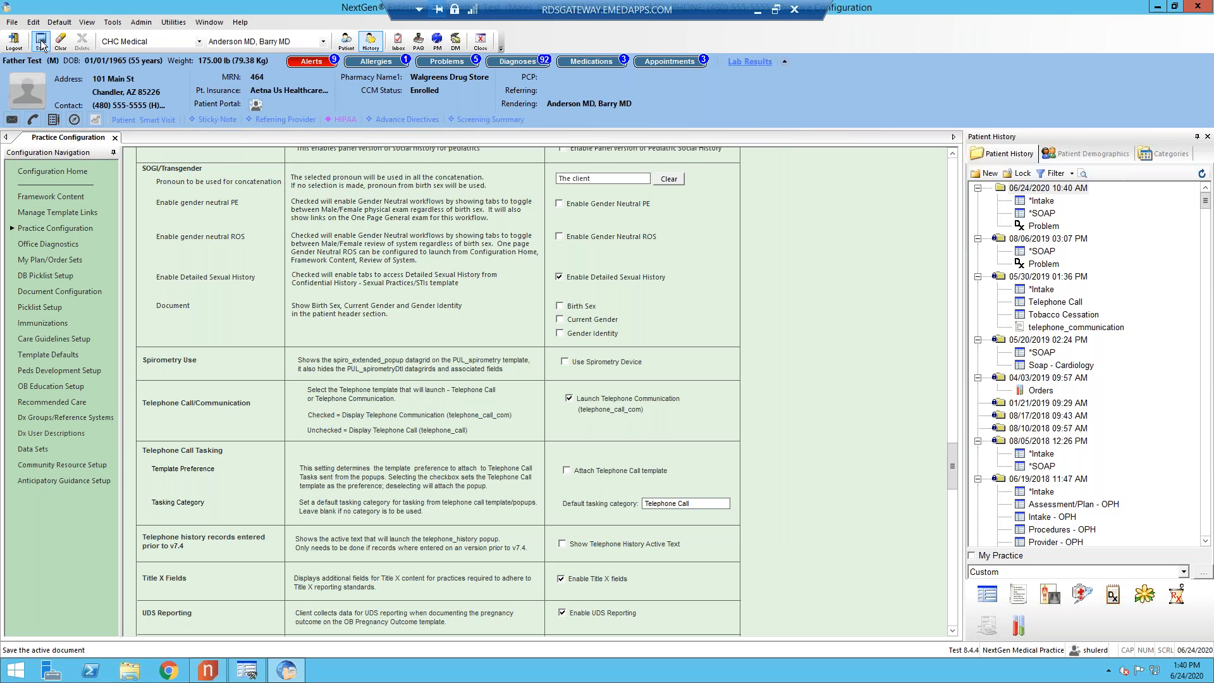
{"action": "left_click", "coordinate": [115, 137]}
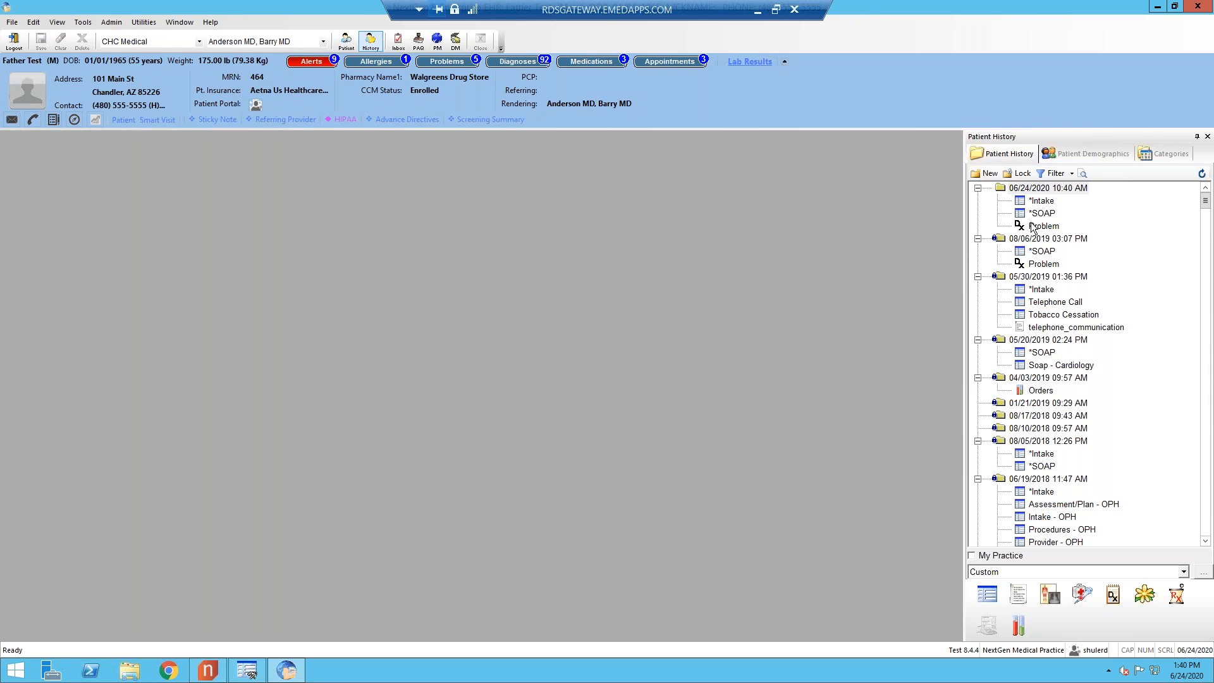
- Open the telephone communications template for the 06/24/2020 10:40 AM encounter and bring its Communication section into view
{"action": "left_click", "coordinate": [1026, 185]}
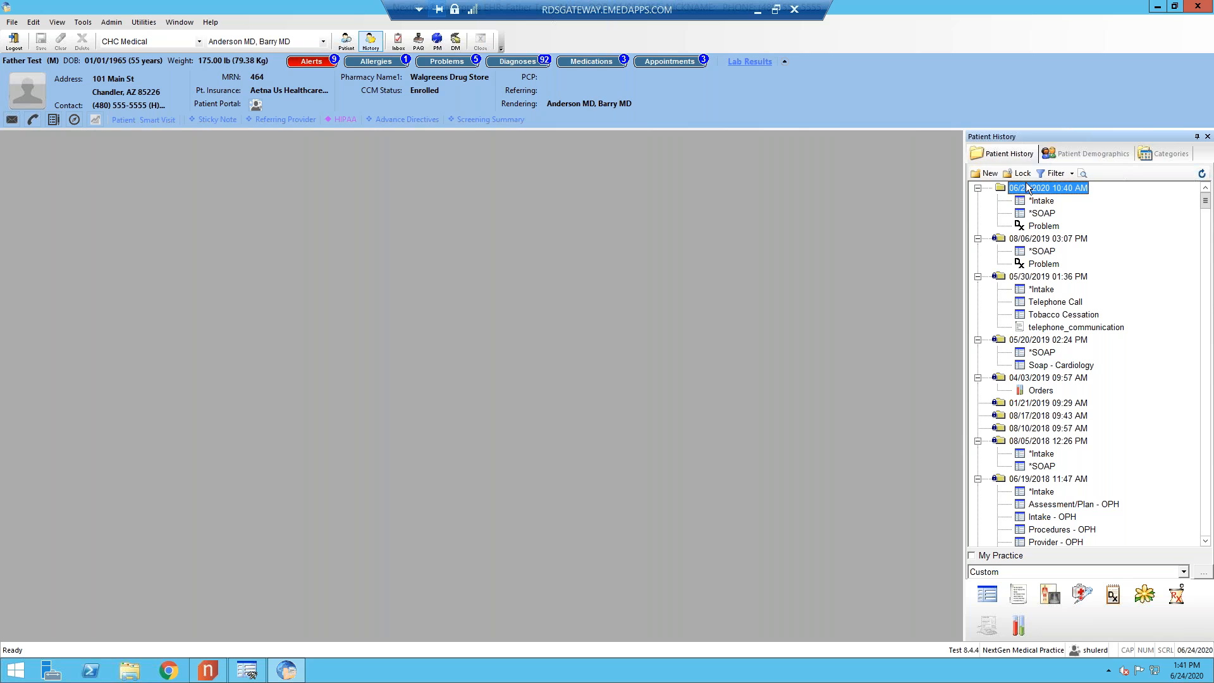
{"action": "left_click", "coordinate": [27, 119]}
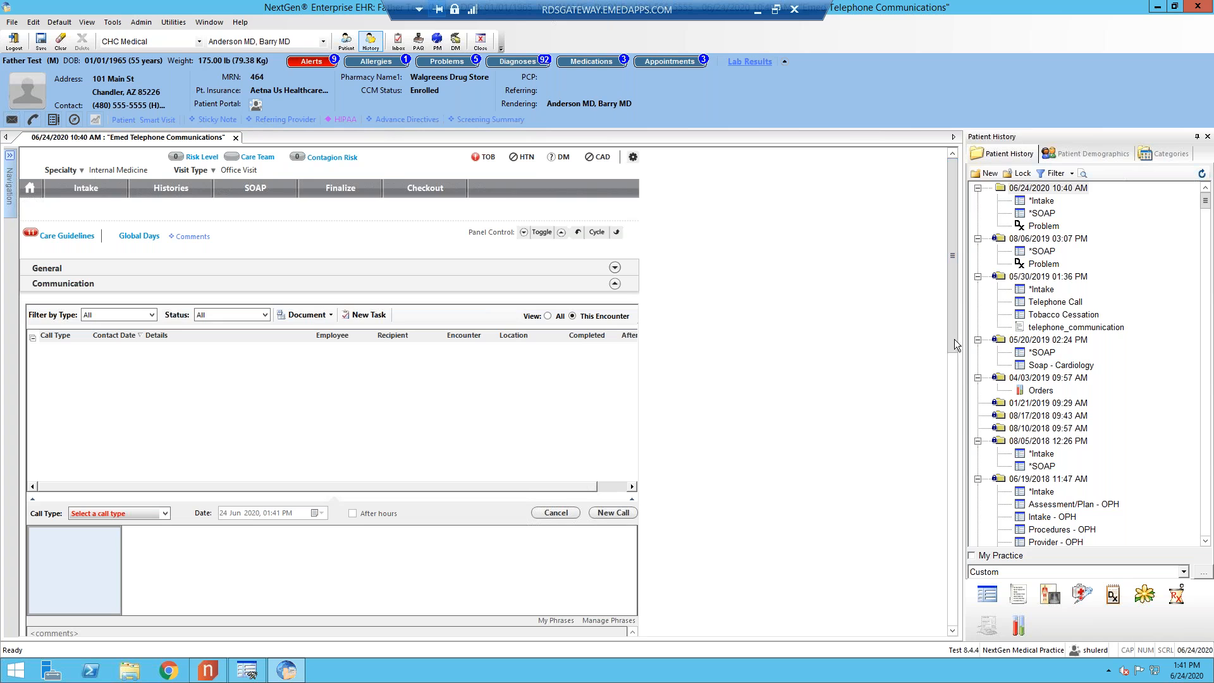
{"action": "left_click_drag", "start_coordinate": [952, 344], "coordinate": [958, 410]}
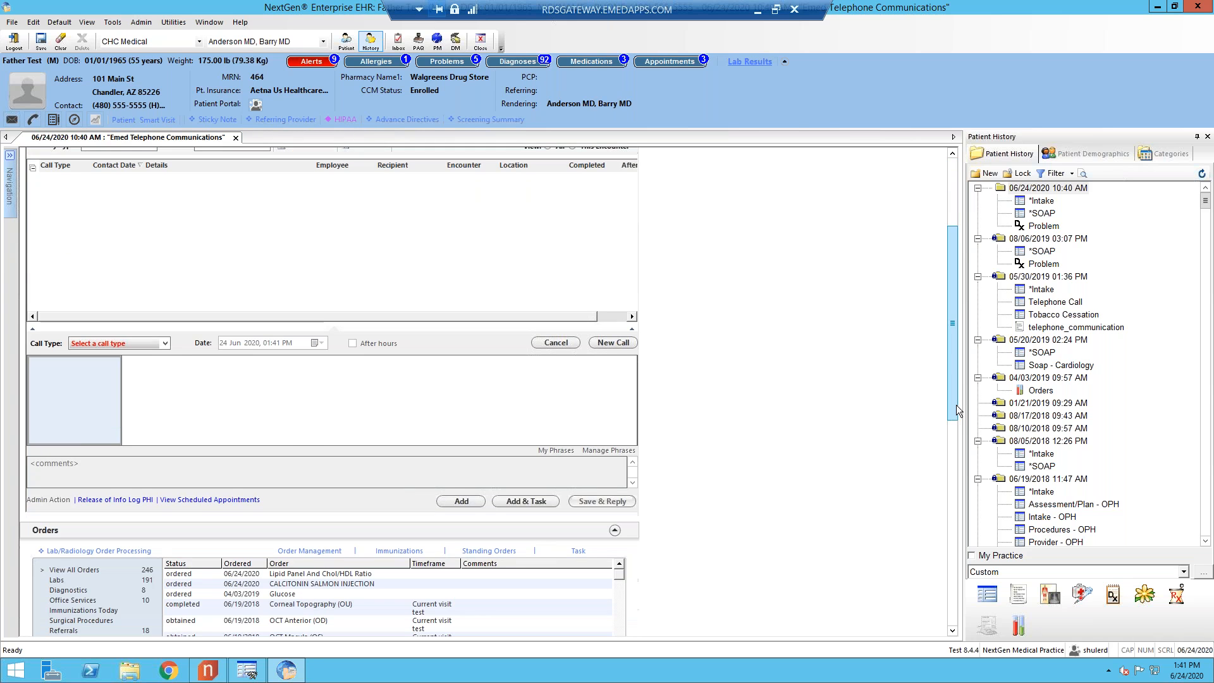
- Set the call type to Charges and show its call information fields
{"action": "left_click", "coordinate": [166, 344]}
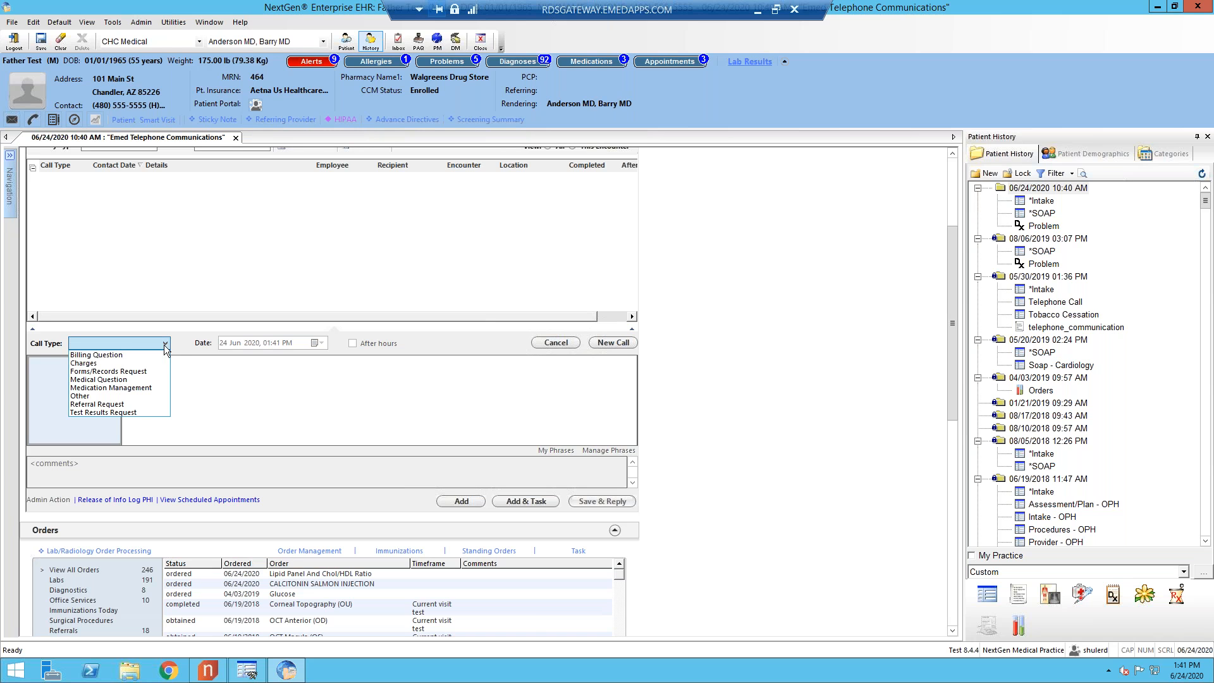
{"action": "left_click", "coordinate": [126, 365]}
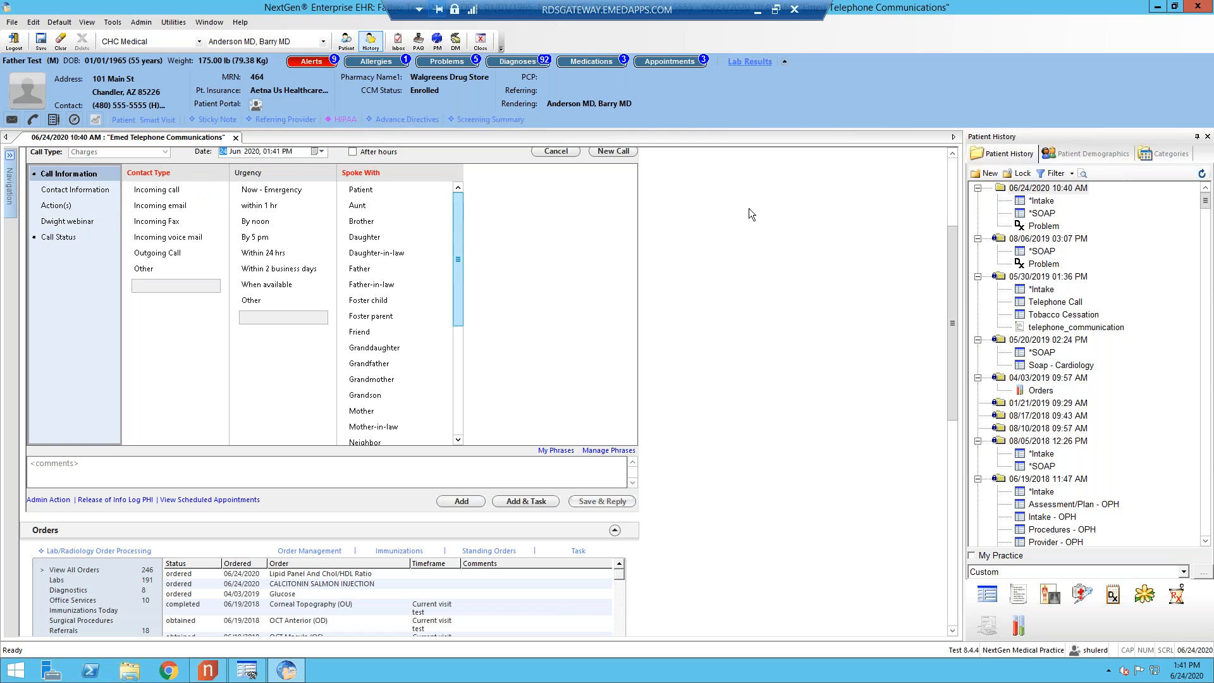
{"action": "left_click", "coordinate": [953, 155]}
{"action": "left_click", "coordinate": [953, 155]}
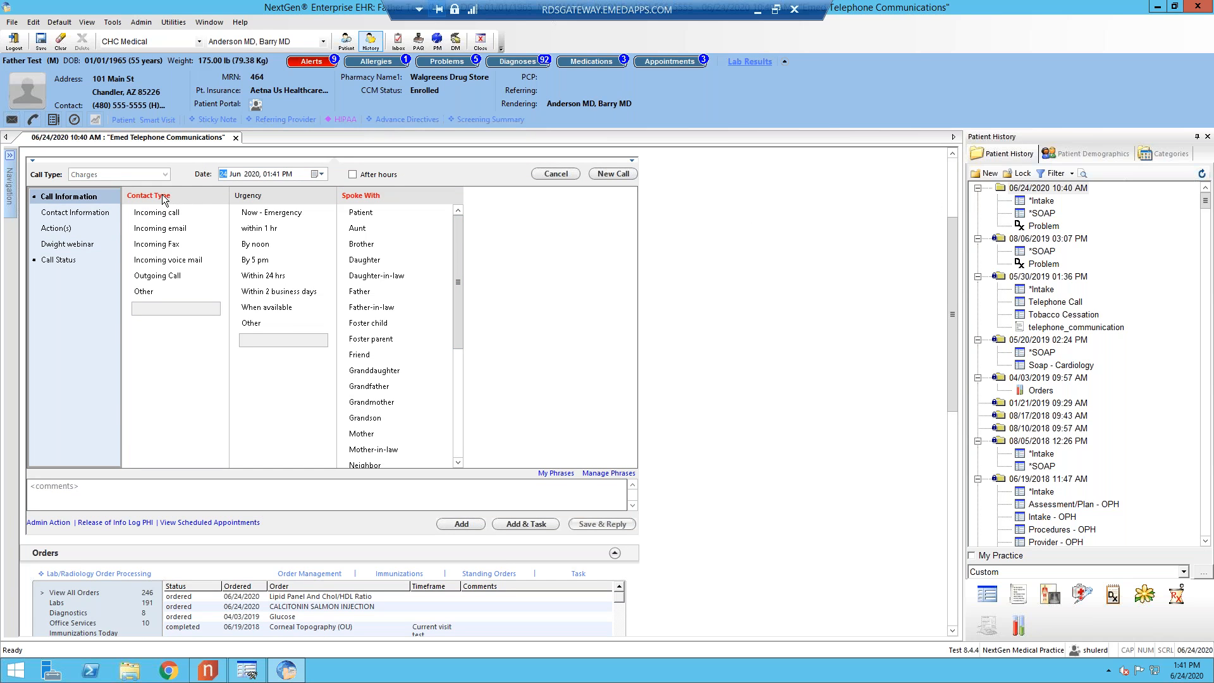
- Enter arbitrary sample text in the Emed Webinar comments box of the call's custom webinar section
{"action": "left_click", "coordinate": [57, 247]}
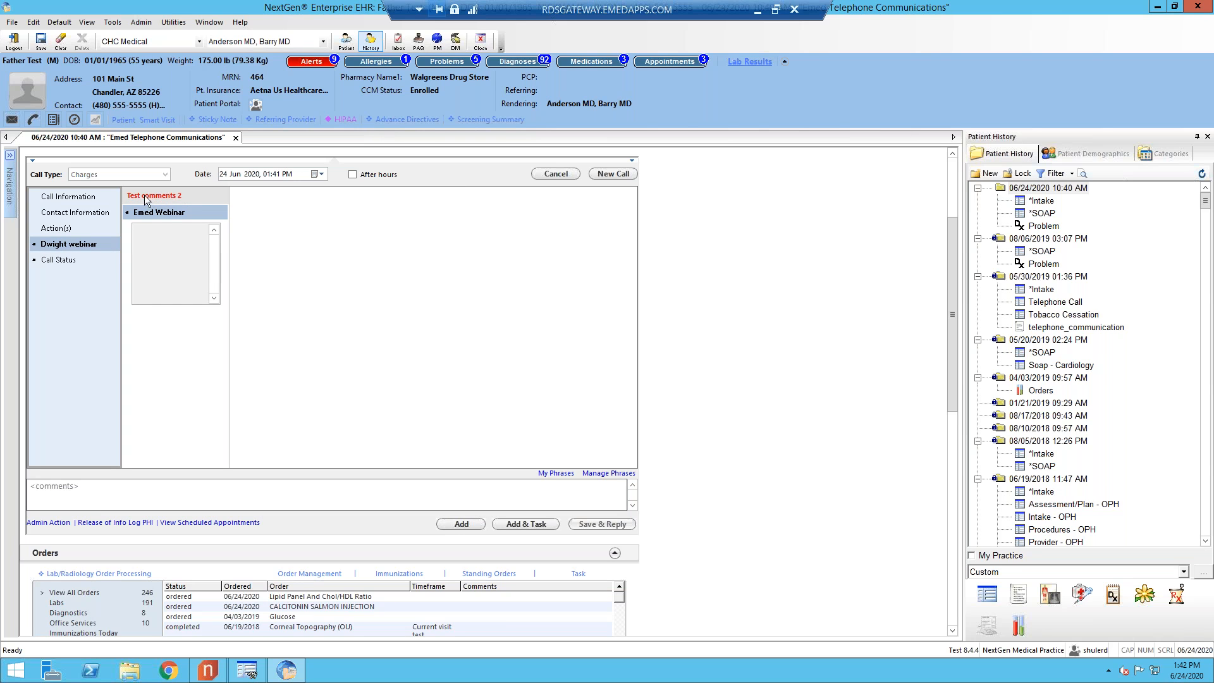
{"action": "left_click", "coordinate": [158, 240]}
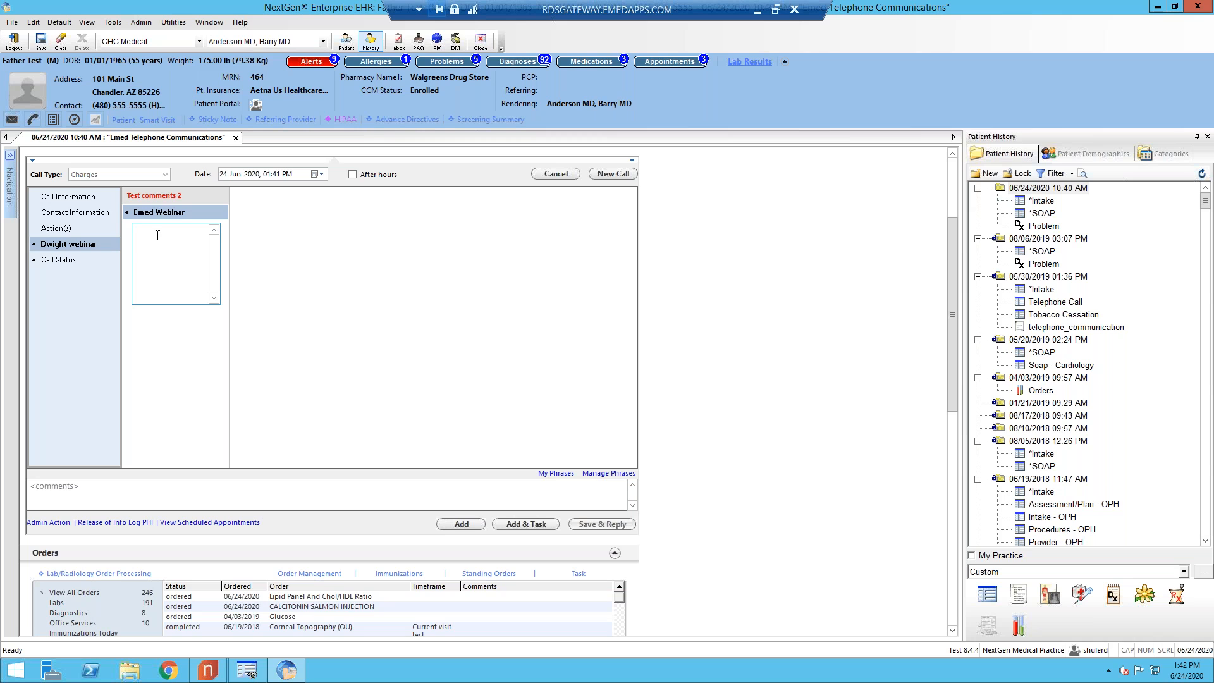
{"action": "type", "text": "s;kdjhg;asdjhkagsagjkdgah;gd;a"}
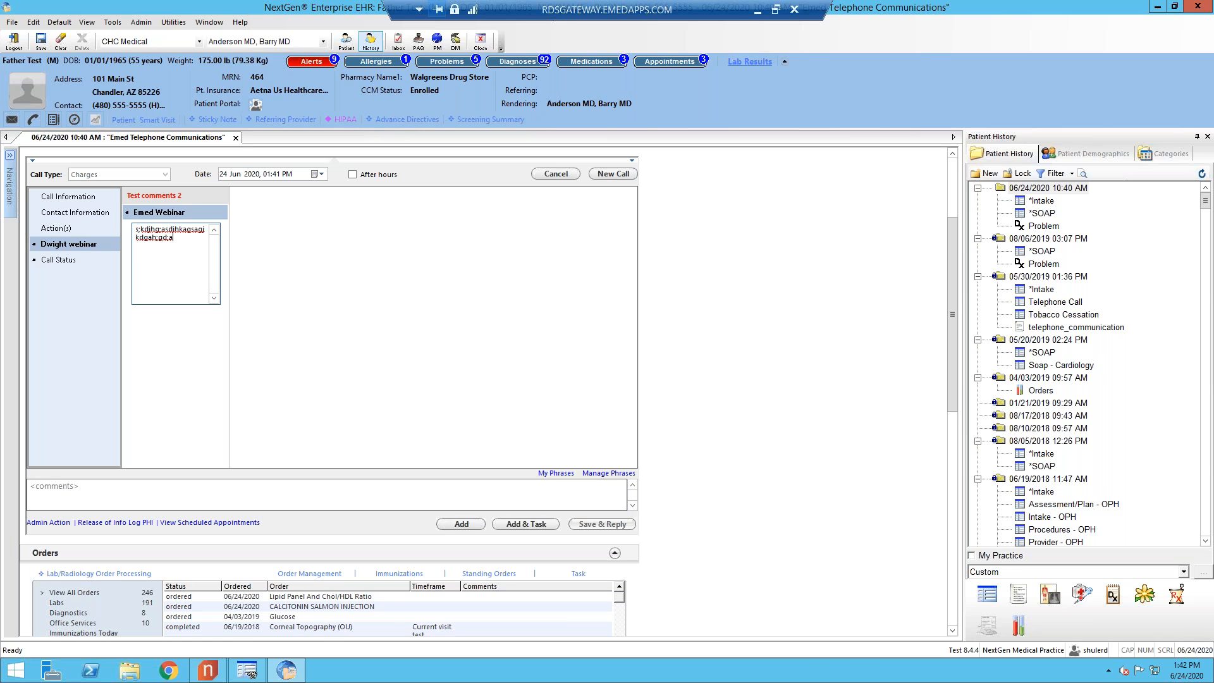
{"action": "type", "text": "gha;skgha;kg;d;fgaghad;fghad;fkghad;fgagadf"}
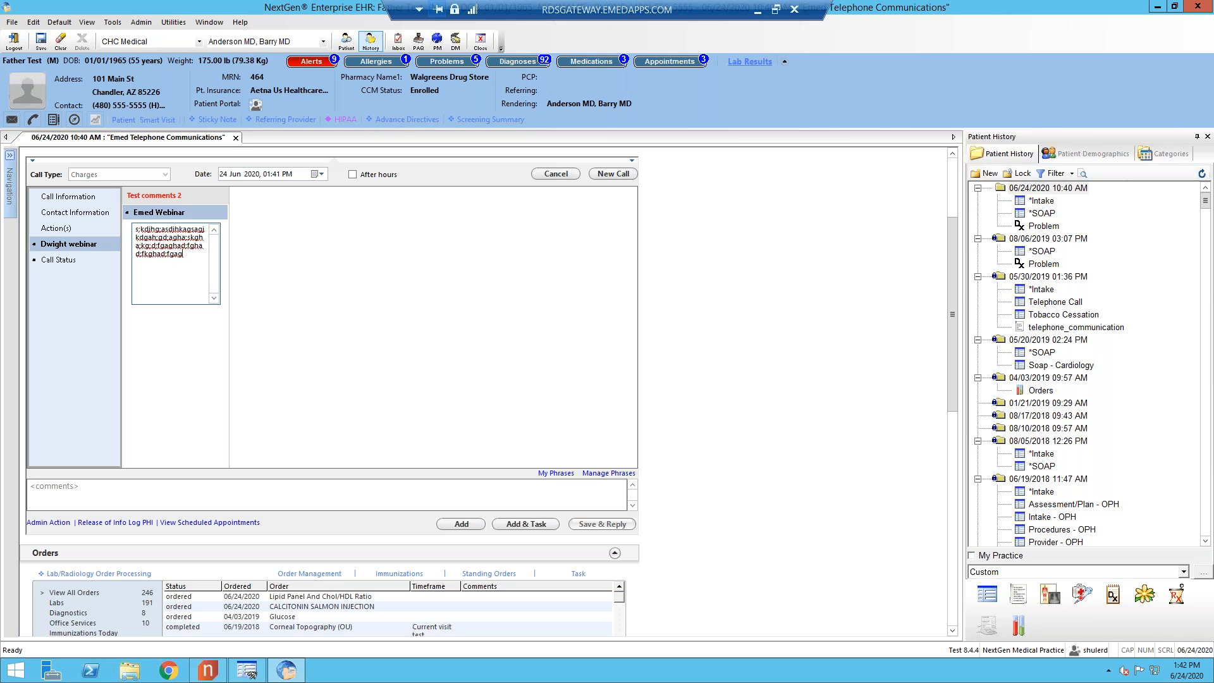
- Try to add the Charges call to the communication list and dismiss the save dialog
{"action": "left_click", "coordinate": [464, 523]}
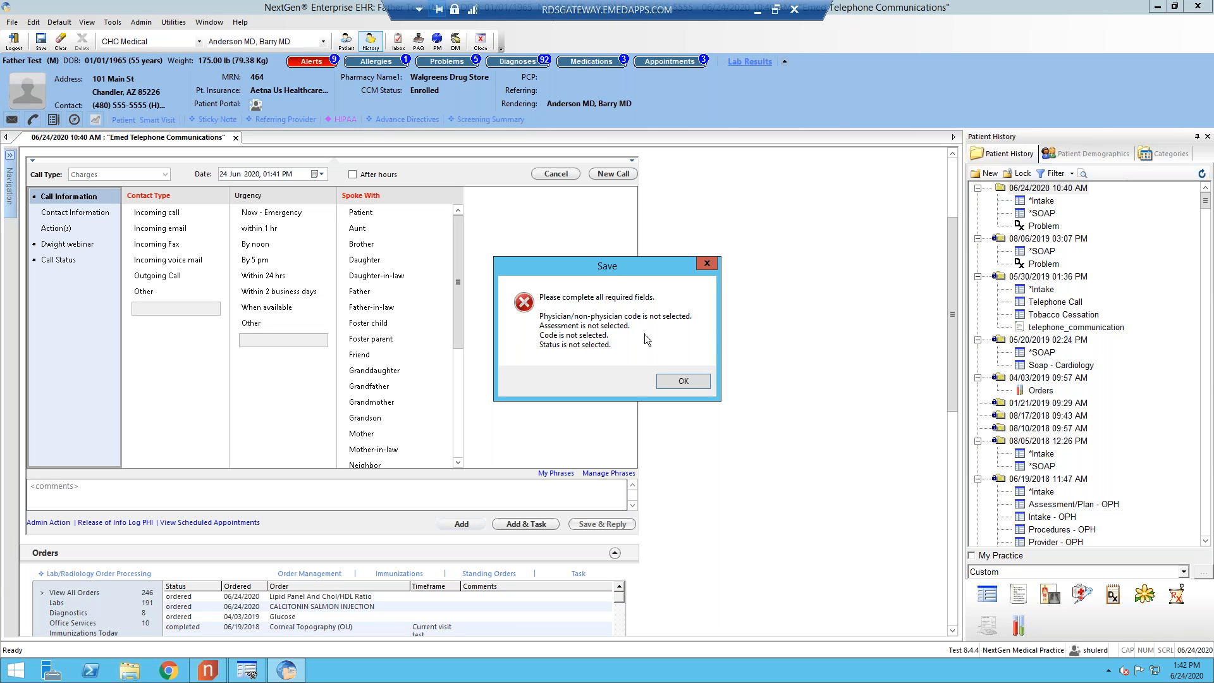
{"action": "left_click", "coordinate": [685, 383]}
{"action": "left_click", "coordinate": [715, 363]}
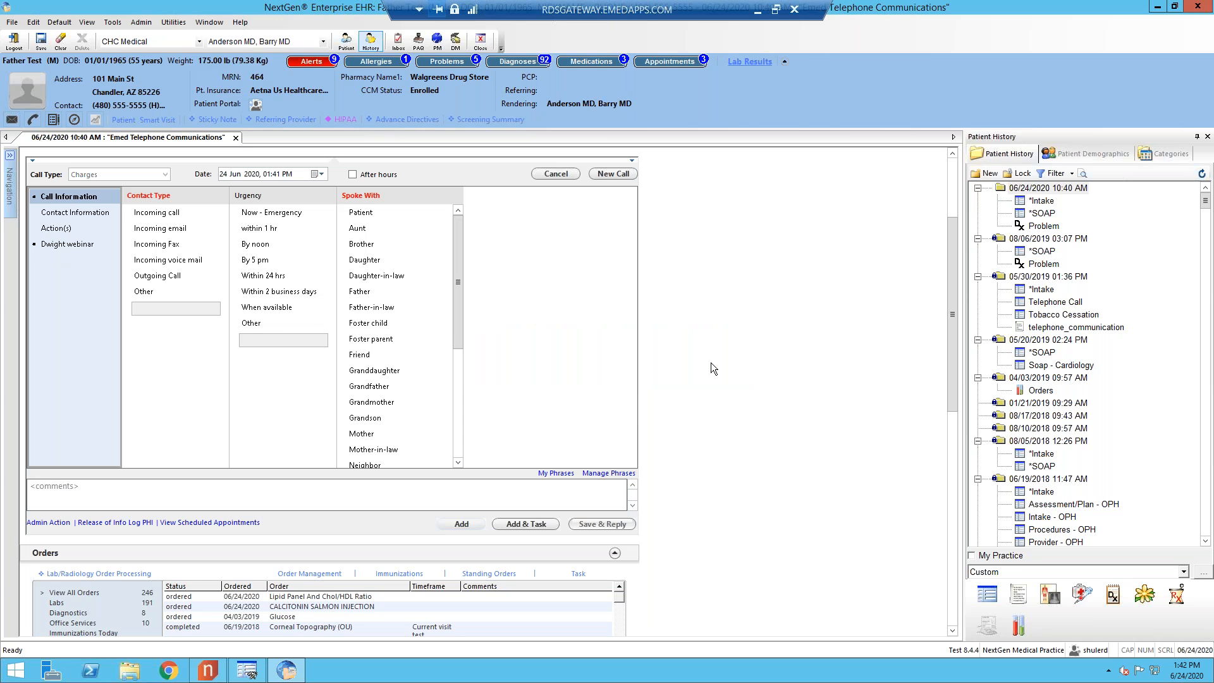
- Set the Charges call's contact type to Incoming call and Spoke With to Patient, and show the contact information
{"action": "left_click", "coordinate": [676, 382]}
{"action": "left_click", "coordinate": [184, 214]}
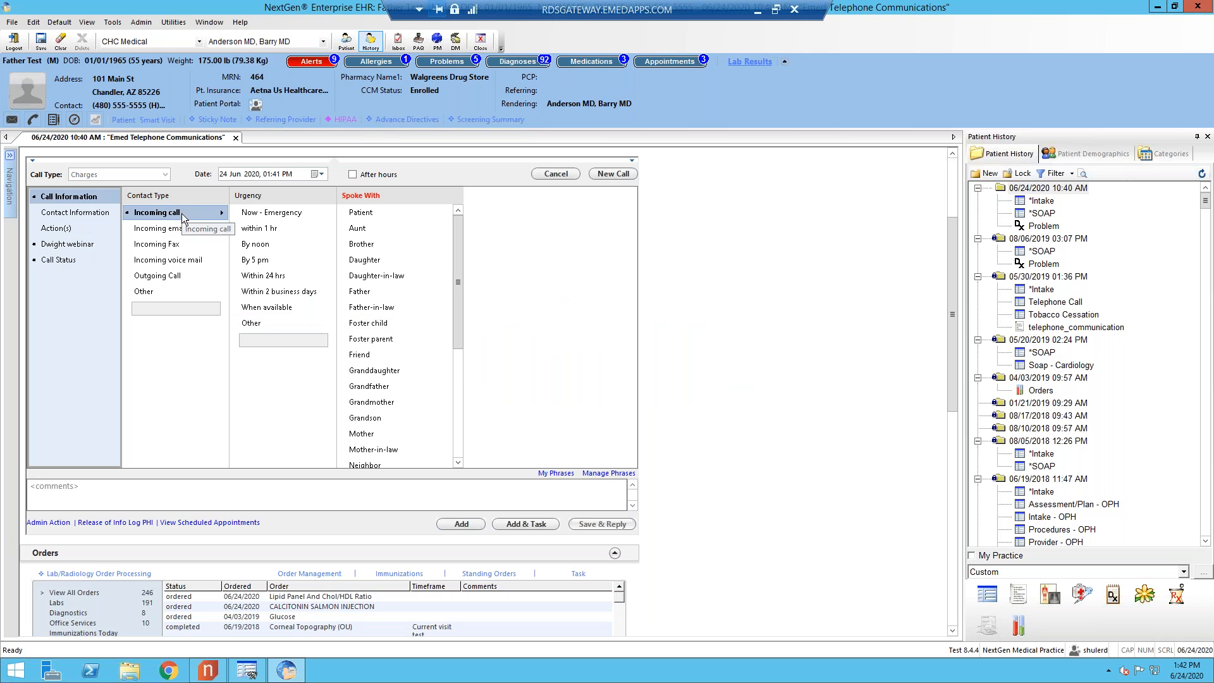
{"action": "left_click", "coordinate": [361, 215]}
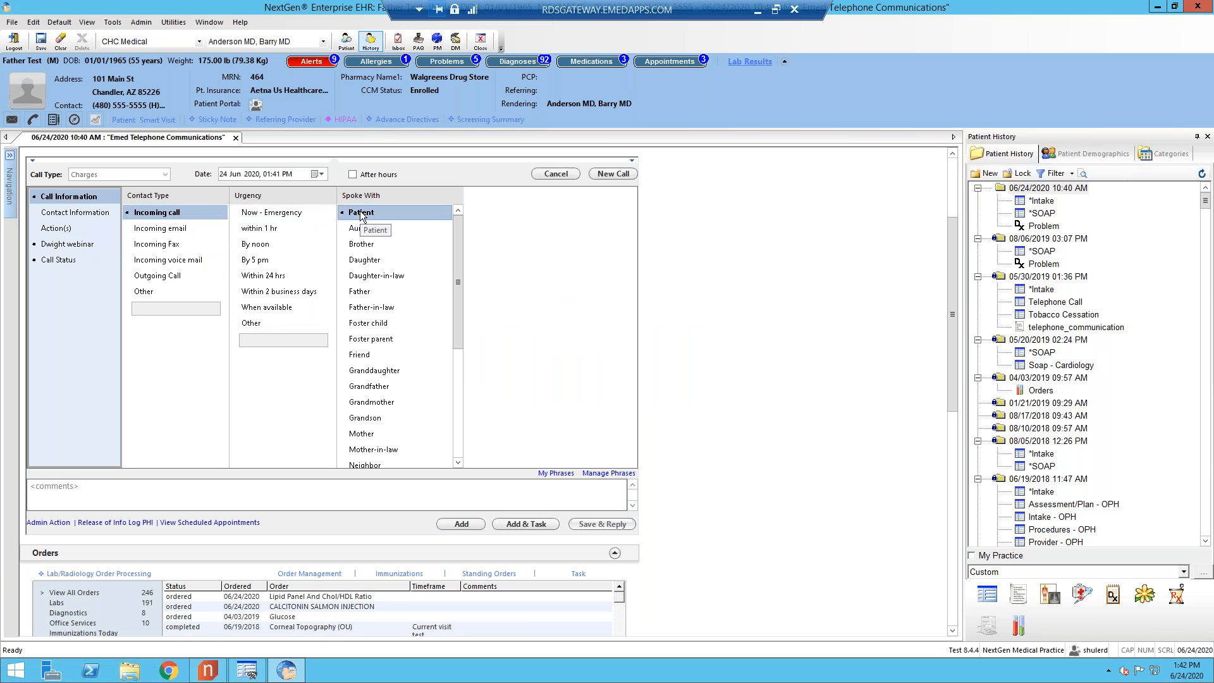
{"action": "left_click", "coordinate": [73, 214]}
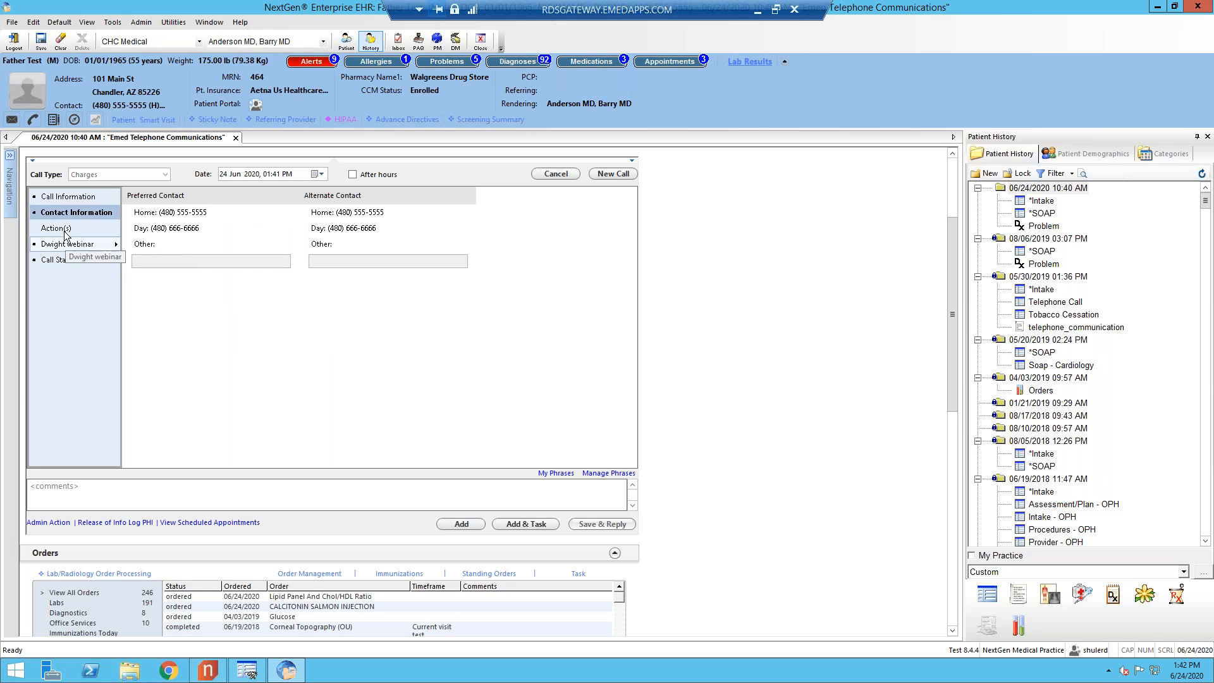
- Select physician management code 99442 (11 - 20 min) for the call's actions and assign Hypertension (I10) from the patient's diagnoses as the assessment
{"action": "left_click", "coordinate": [58, 228]}
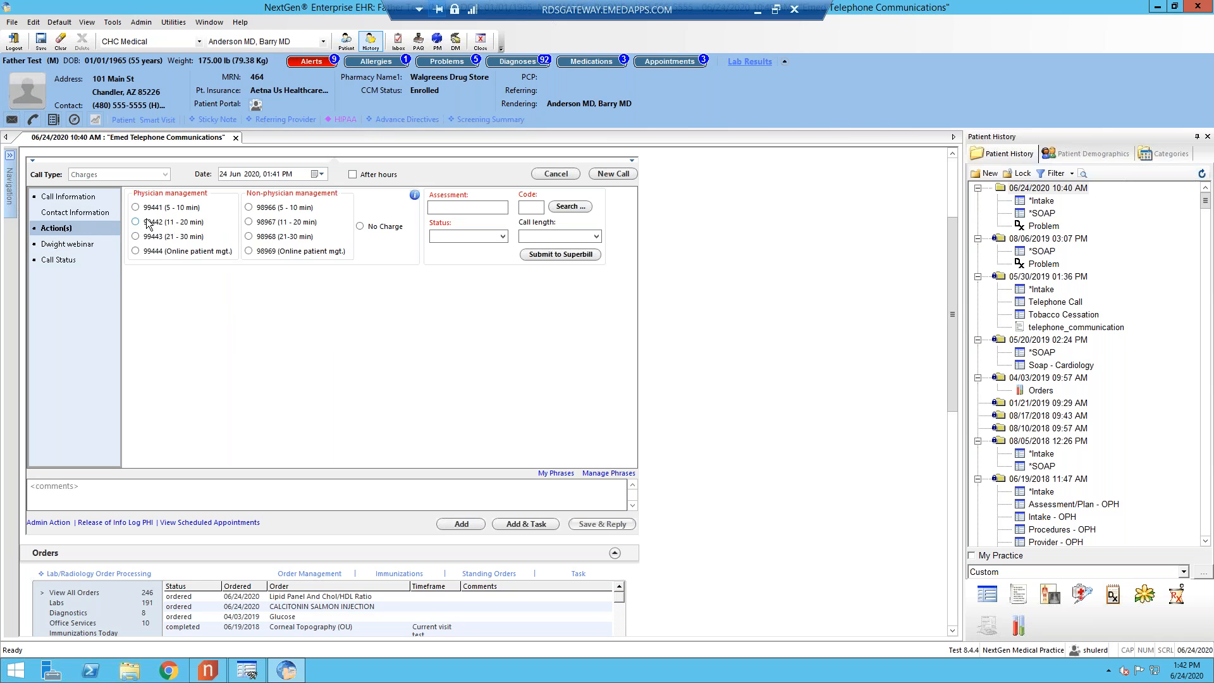
{"action": "left_click", "coordinate": [147, 222]}
{"action": "left_click", "coordinate": [444, 209]}
{"action": "left_click", "coordinate": [571, 206]}
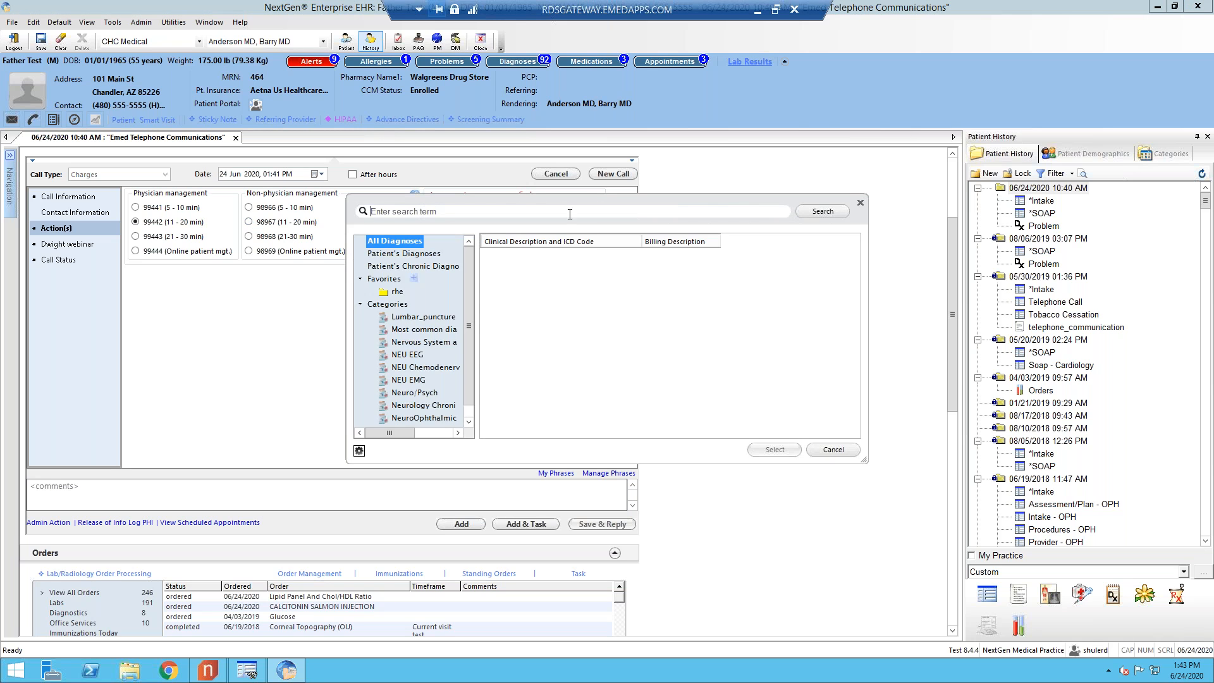
{"action": "left_click", "coordinate": [417, 254]}
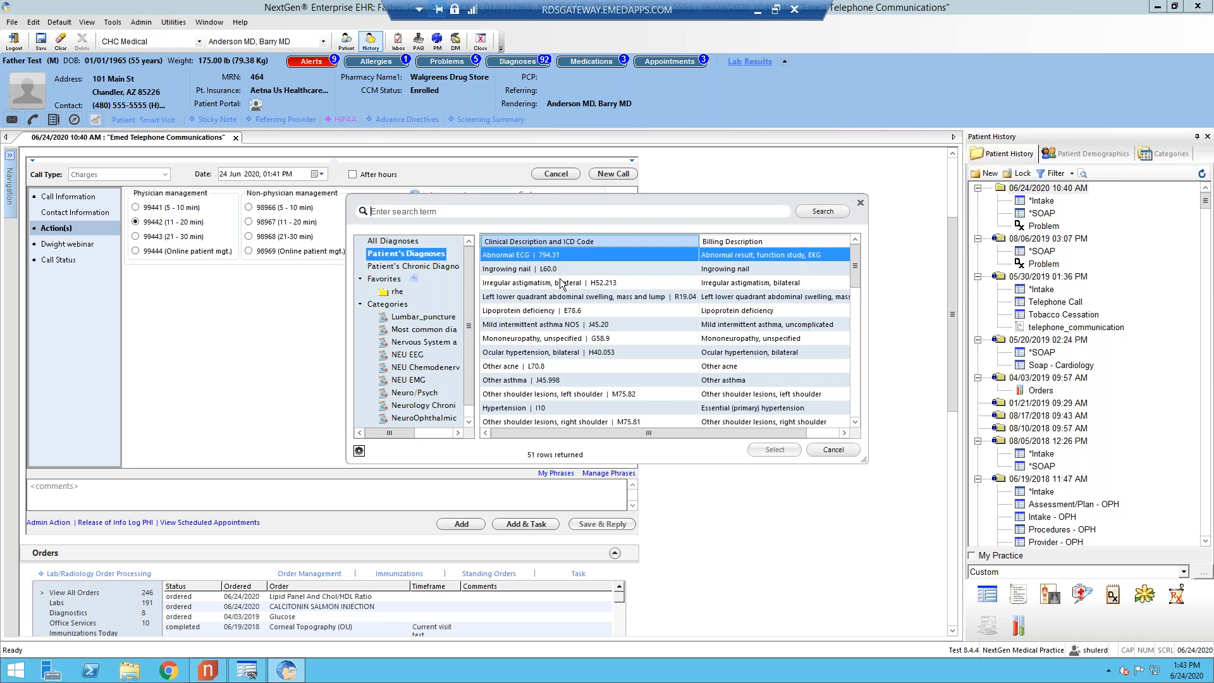
{"action": "left_click", "coordinate": [575, 408]}
{"action": "left_click", "coordinate": [775, 450]}
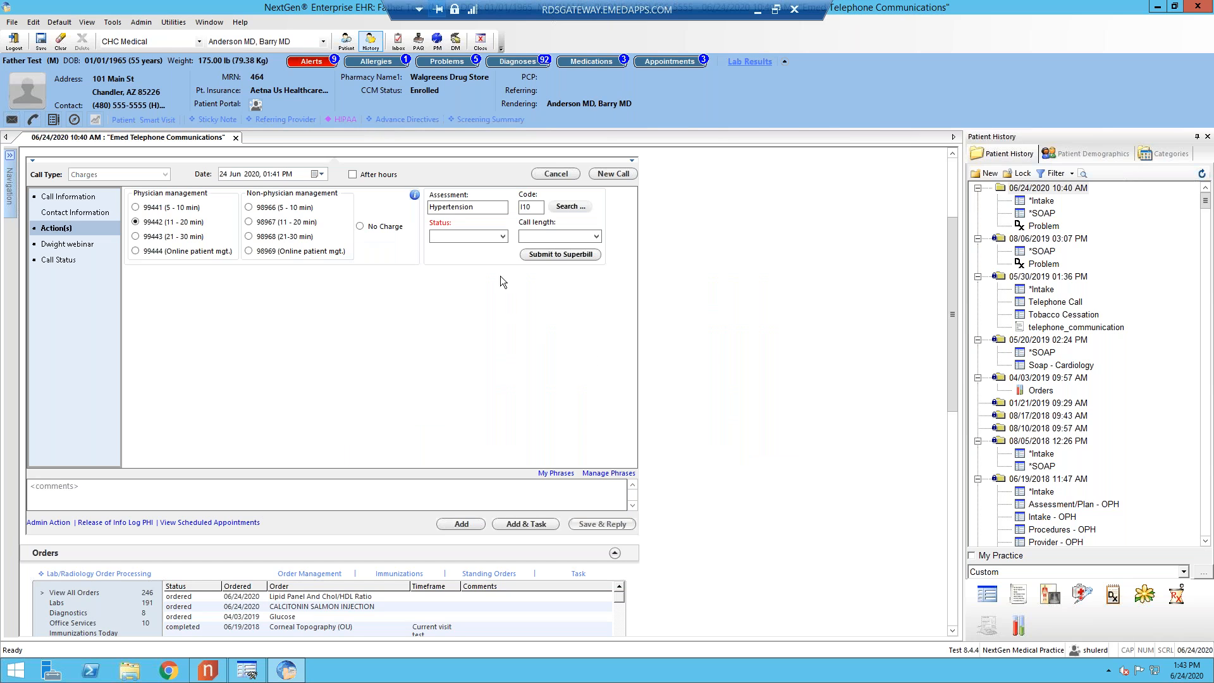
- Set the assessment status to Chronic and the call length to 15 minutes
{"action": "left_click", "coordinate": [503, 236]}
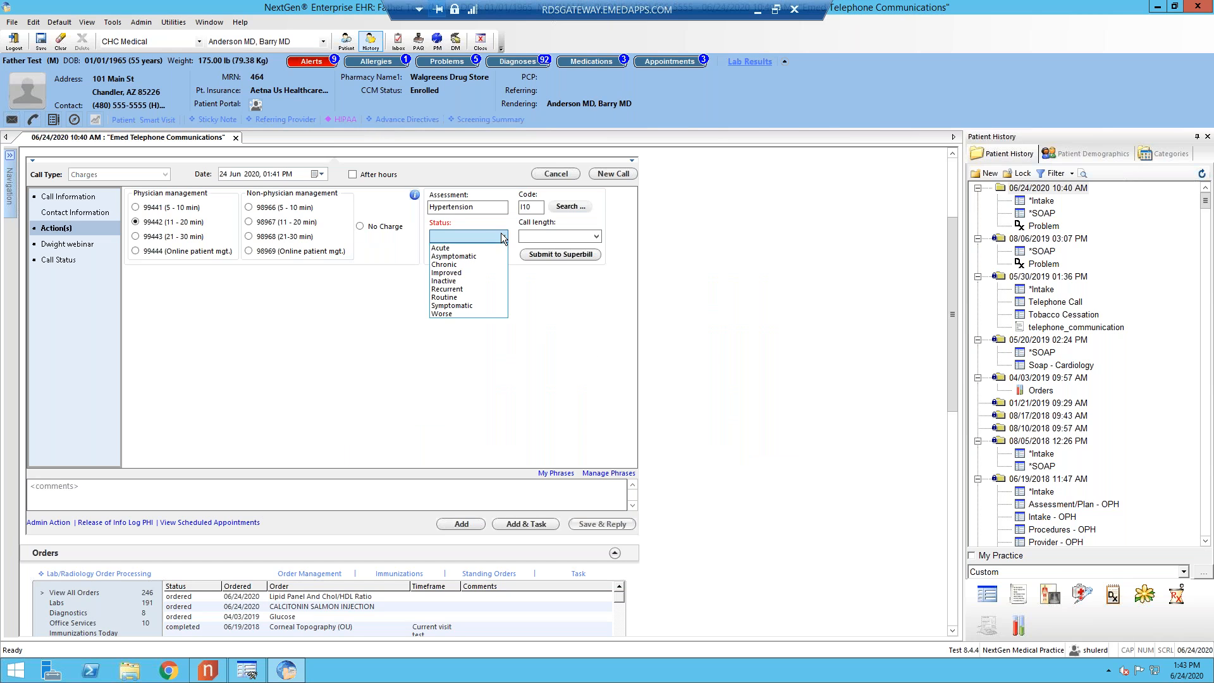
{"action": "left_click", "coordinate": [451, 264]}
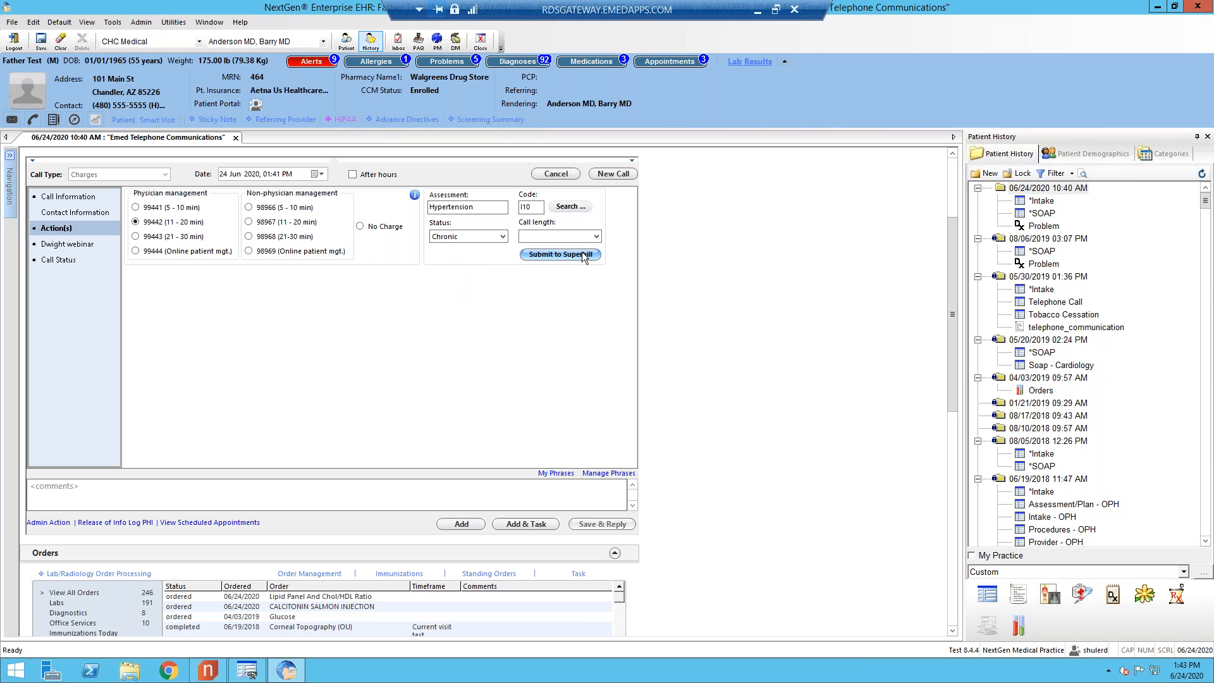
{"action": "left_click", "coordinate": [598, 235]}
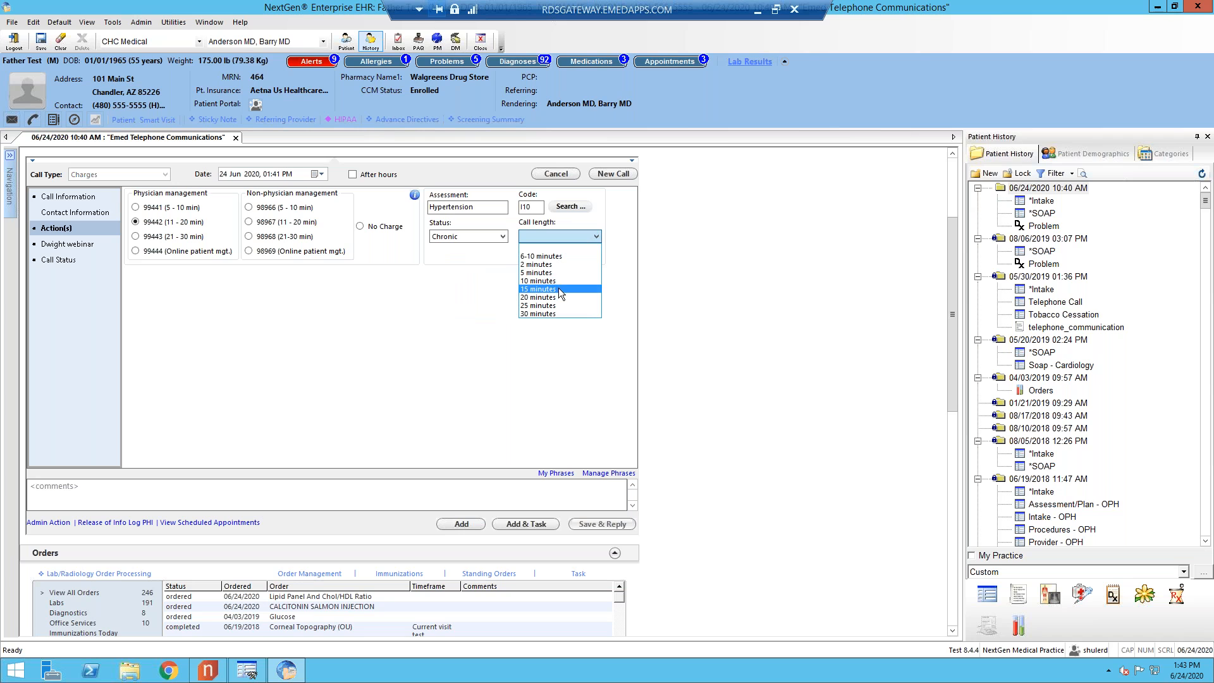
{"action": "left_click", "coordinate": [561, 290]}
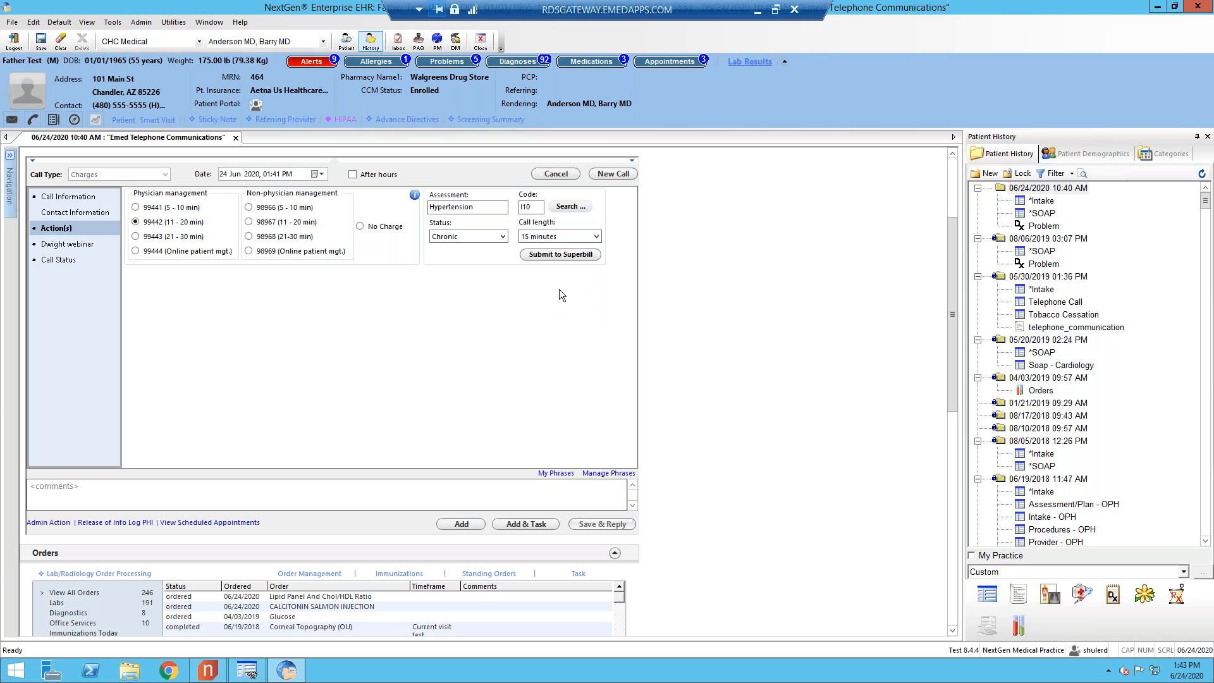
- Set the call status to Complete, save the call with its communication document, and close both the document and the telephone template
{"action": "left_click", "coordinate": [68, 260]}
{"action": "left_click", "coordinate": [152, 228]}
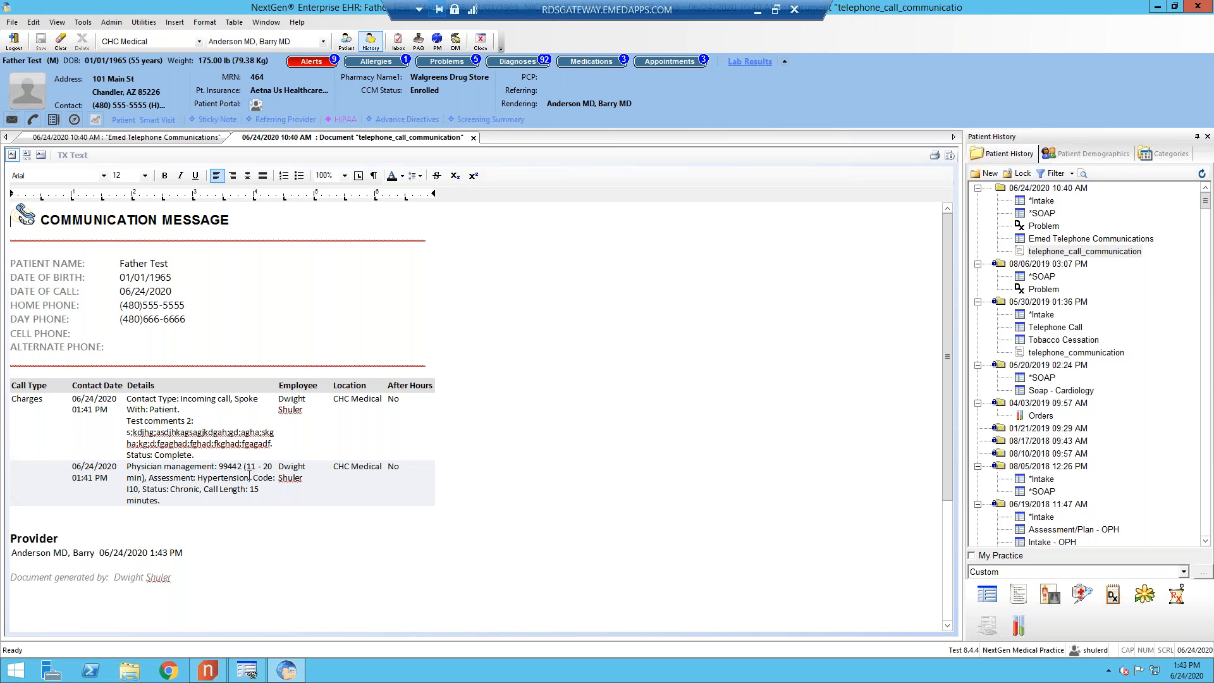
{"action": "left_click", "coordinate": [474, 138]}
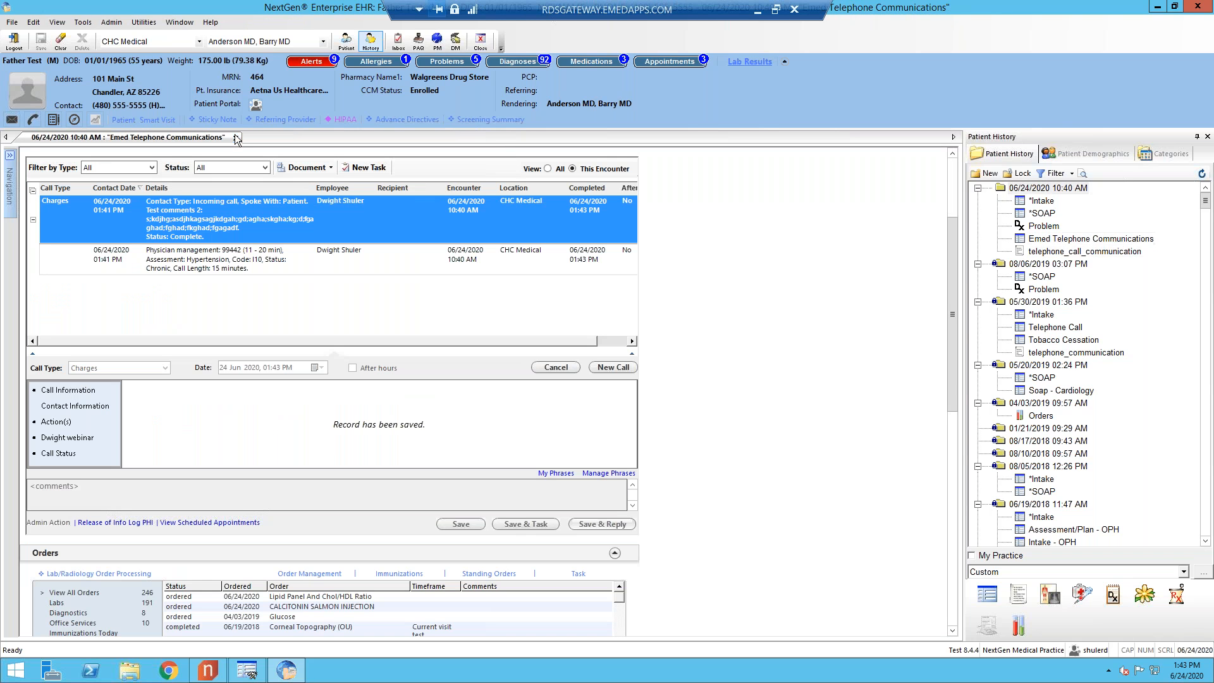
{"action": "left_click", "coordinate": [237, 138]}
- Switch to the Template Editor and open the properties of the Communication hosted component in the Emed_telephone_call_com_DS template
{"action": "left_click", "coordinate": [244, 671]}
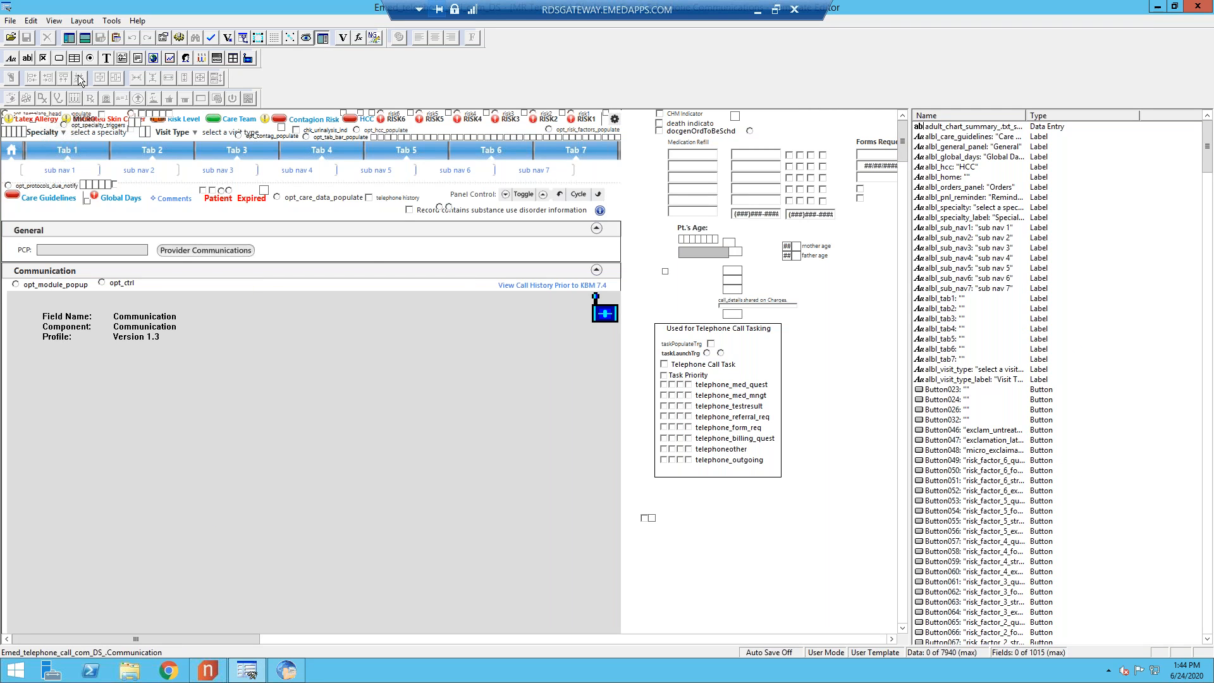
{"action": "left_click_drag", "start_coordinate": [514, 11], "coordinate": [858, 18]}
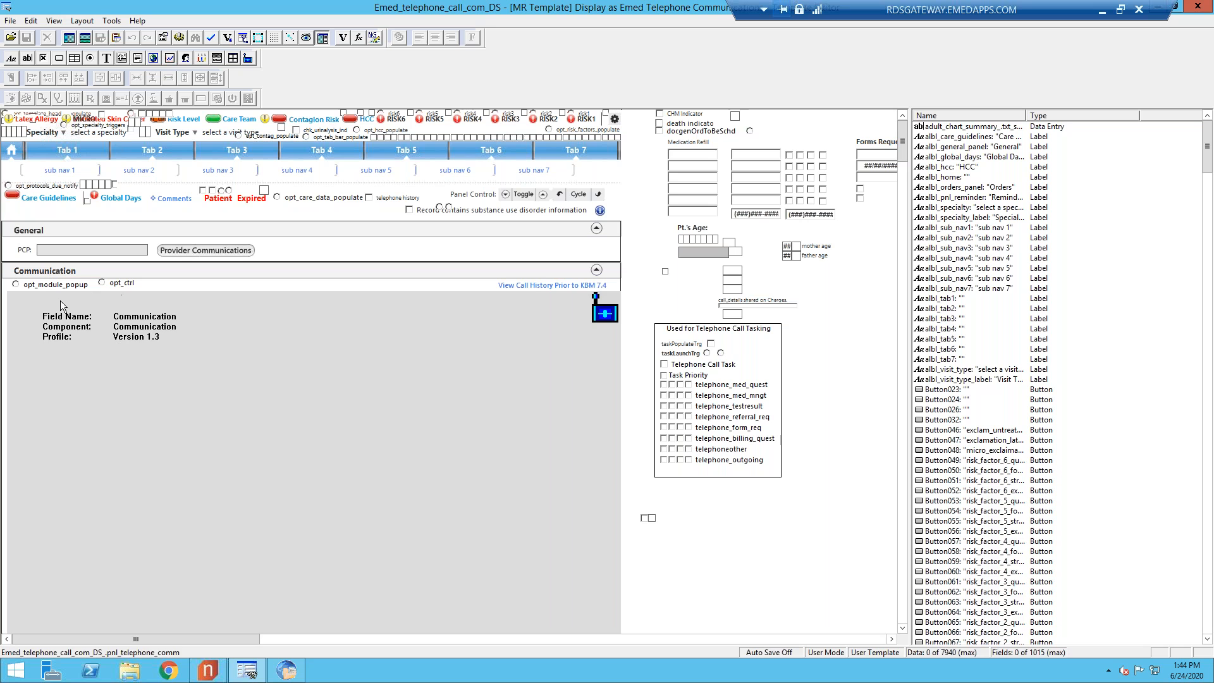
{"action": "right_click", "coordinate": [295, 374]}
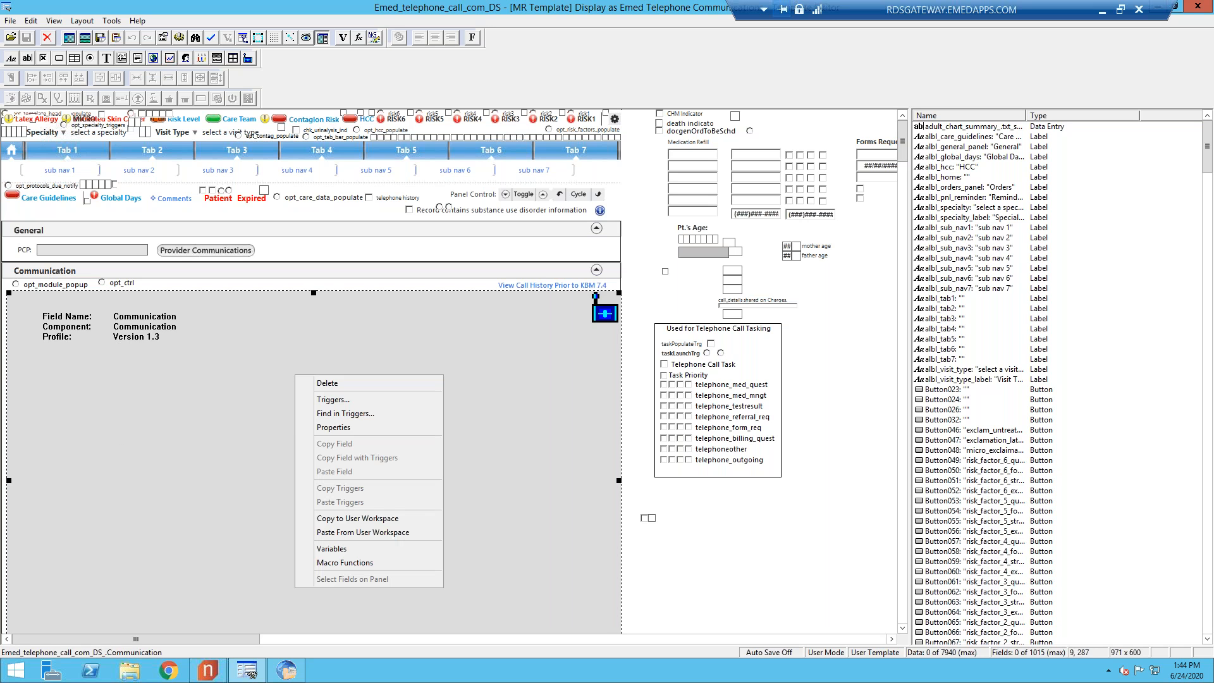
{"action": "left_click", "coordinate": [334, 428]}
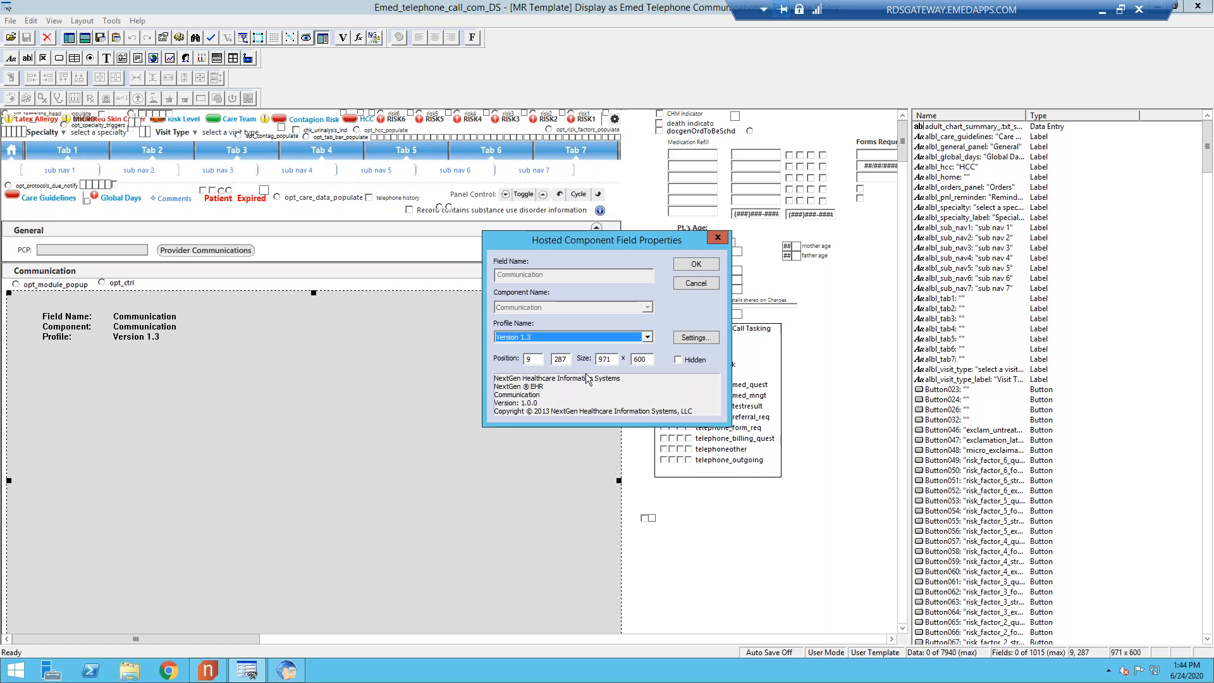
{"action": "left_click", "coordinate": [648, 338]}
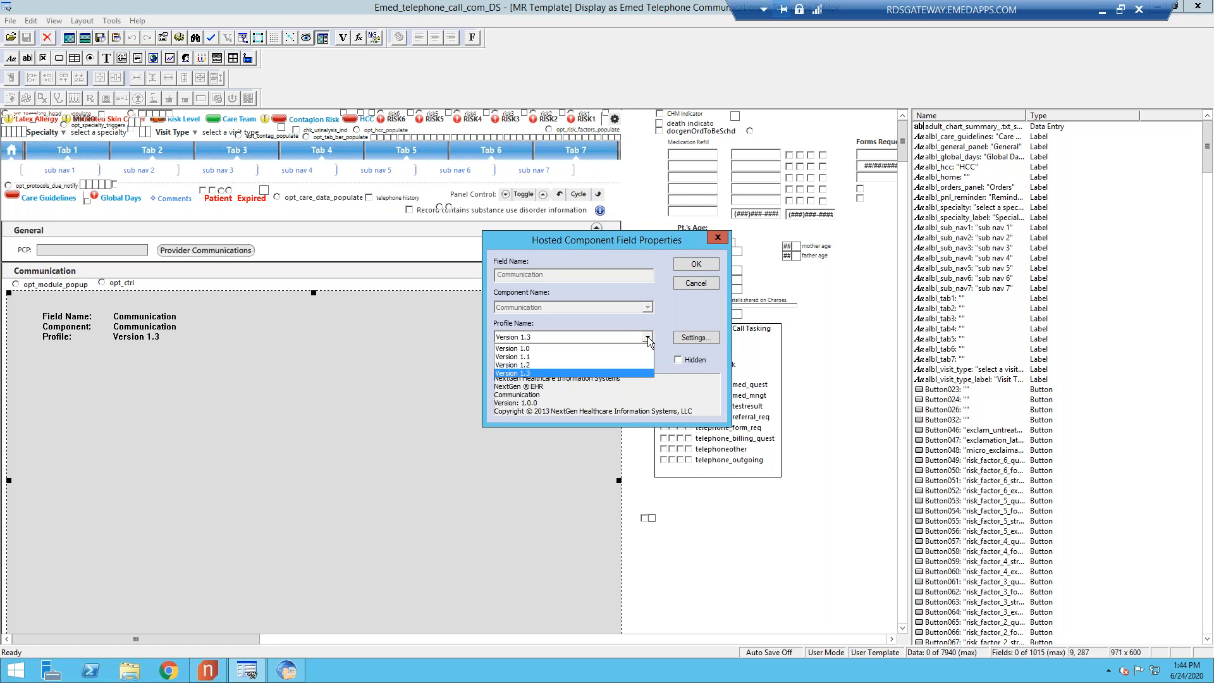
{"action": "left_click", "coordinate": [556, 348]}
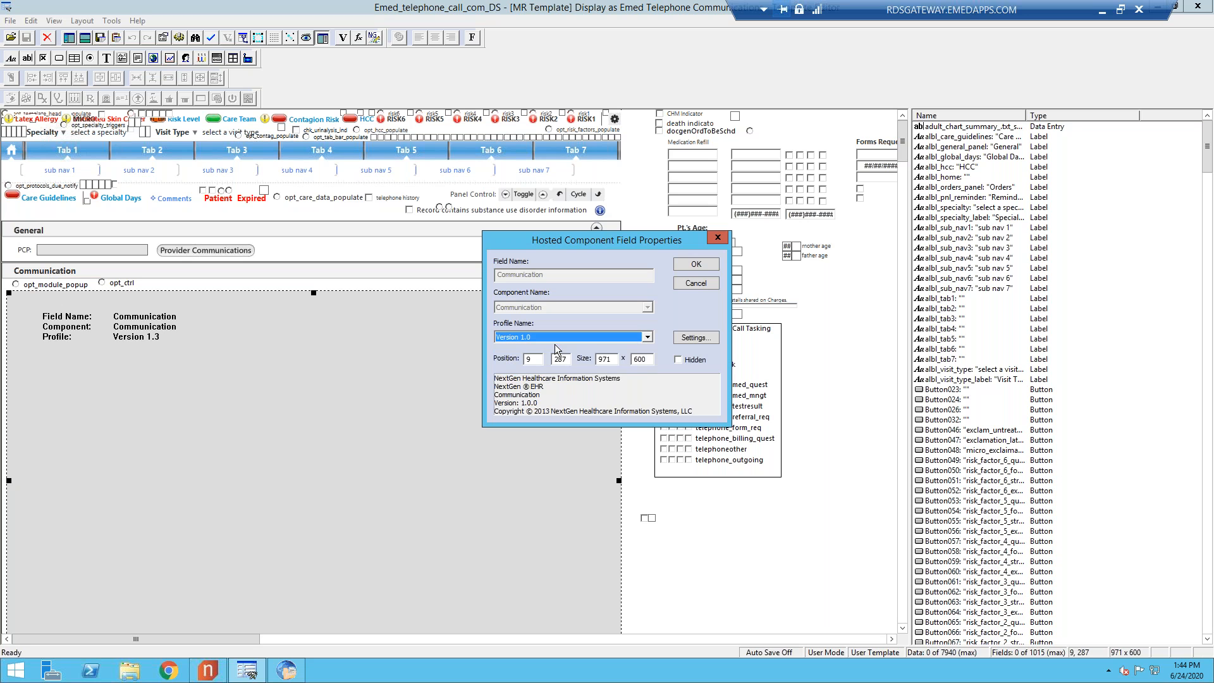
{"action": "left_click", "coordinate": [648, 338]}
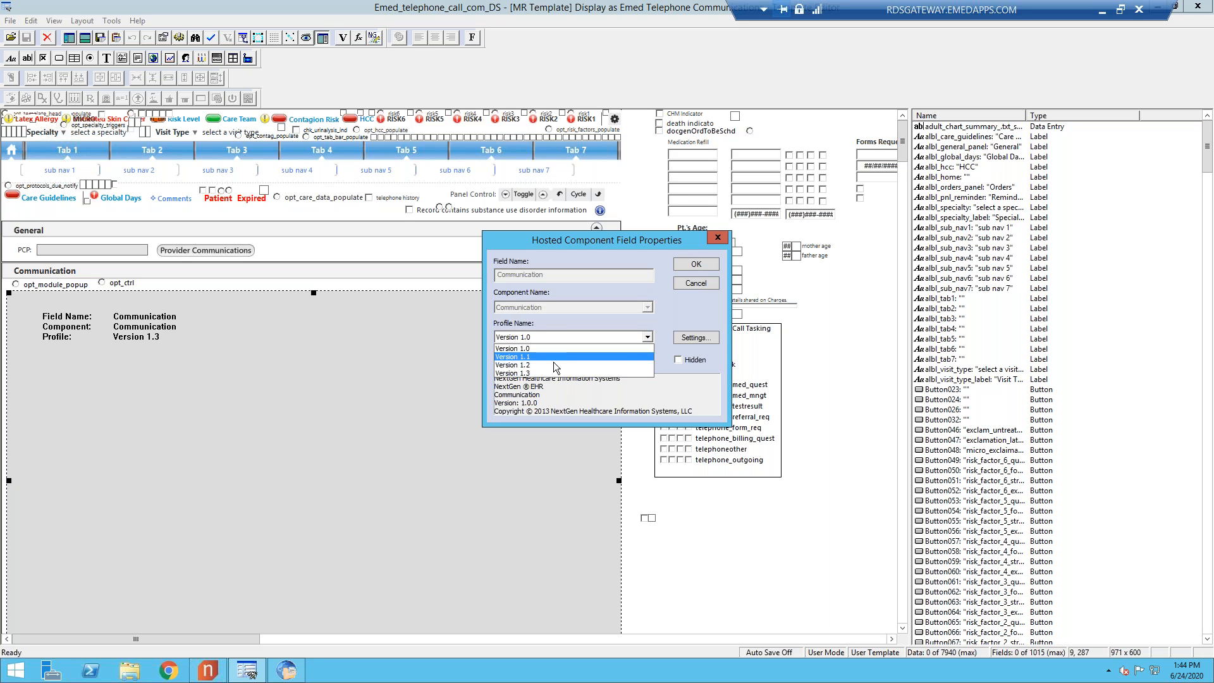
{"action": "left_click", "coordinate": [557, 373]}
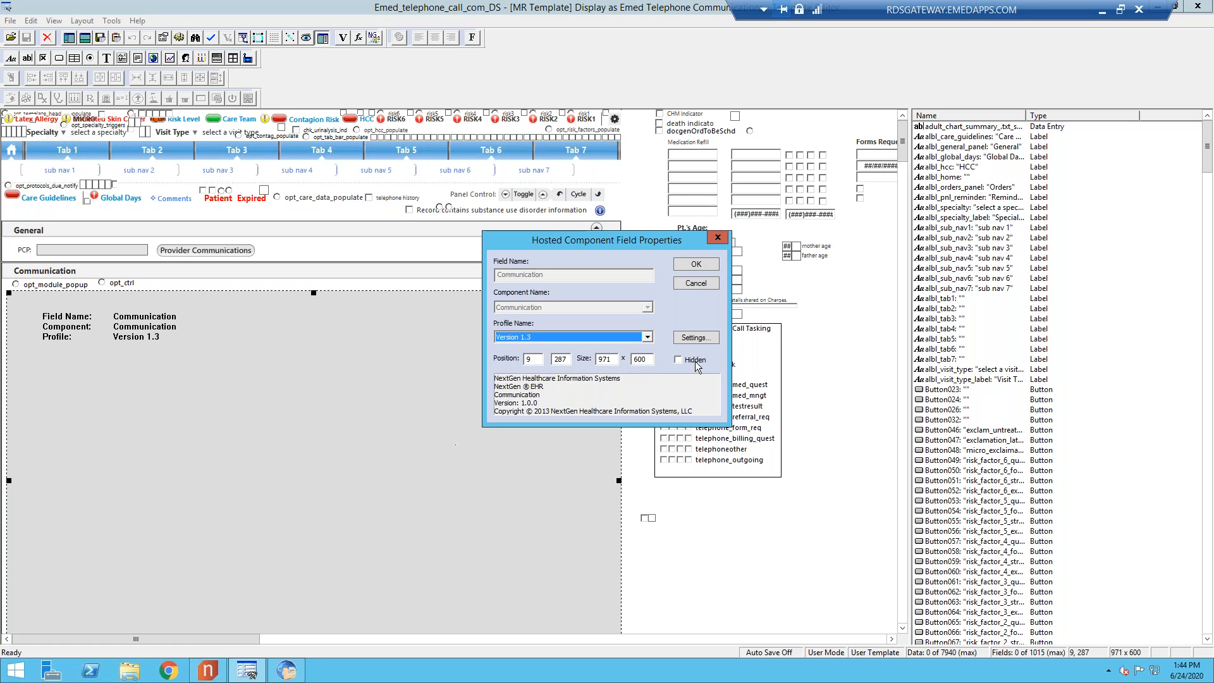
- Set the Communication component's profile to Version 1.0 and save the template
{"action": "left_click", "coordinate": [648, 337]}
{"action": "left_click", "coordinate": [612, 347]}
{"action": "left_click", "coordinate": [690, 267]}
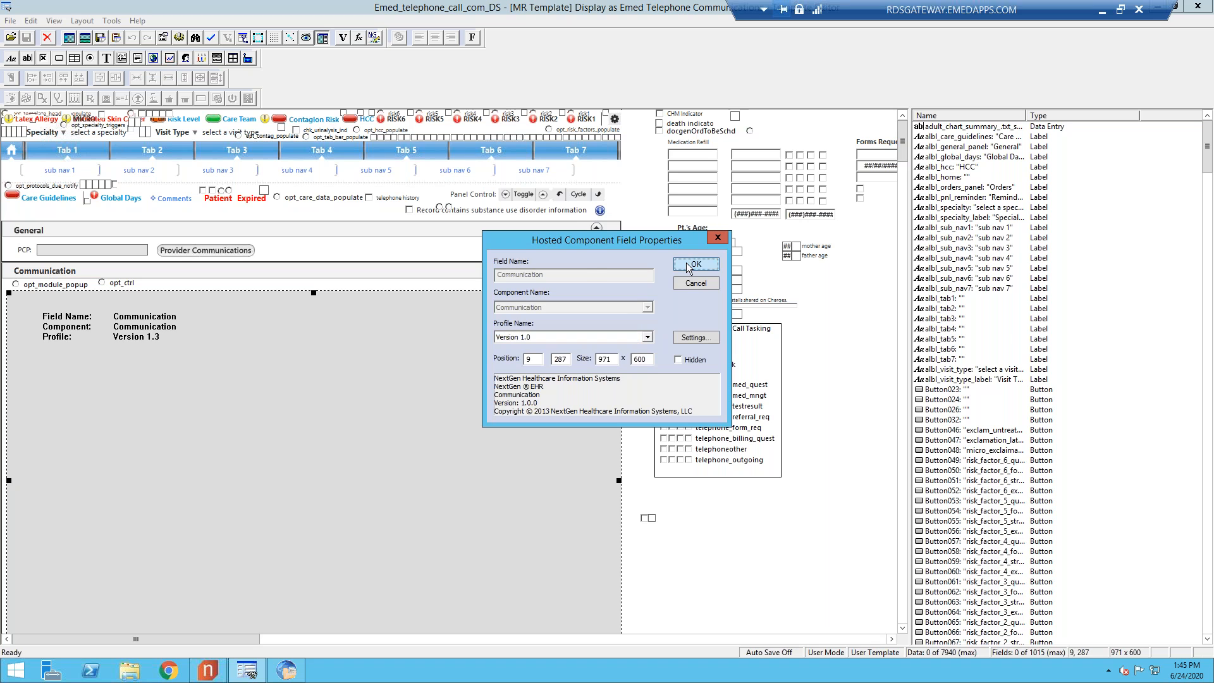
{"action": "left_click", "coordinate": [32, 38]}
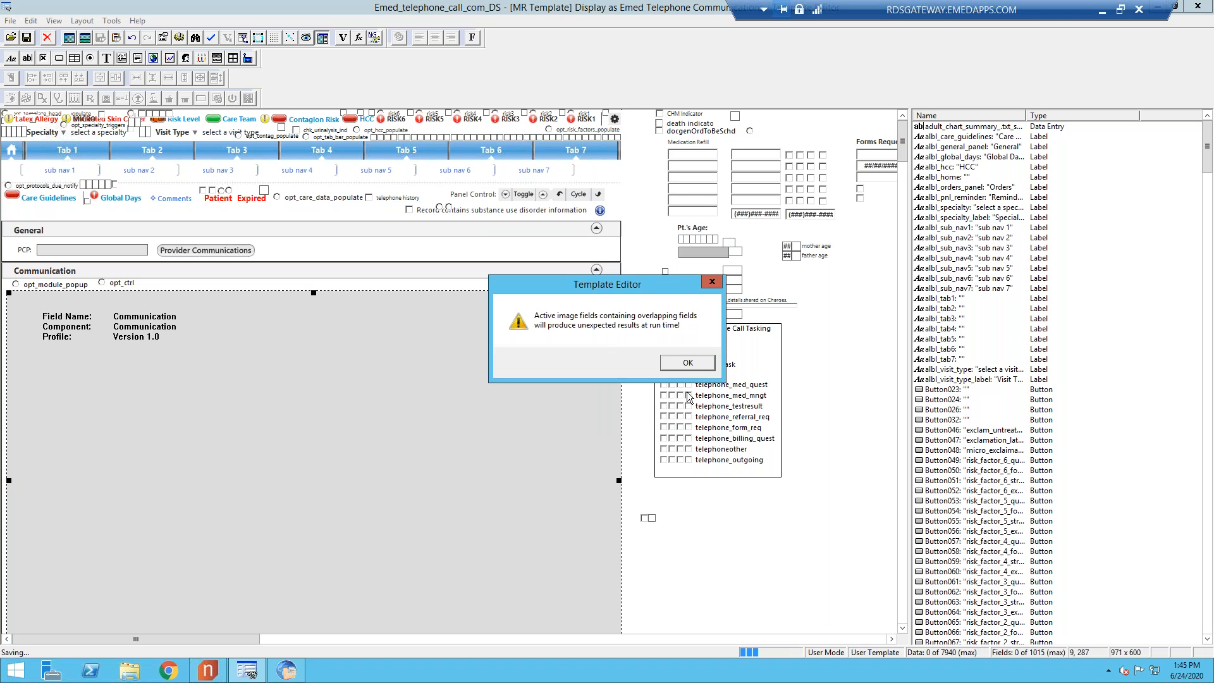
{"action": "left_click", "coordinate": [696, 366]}
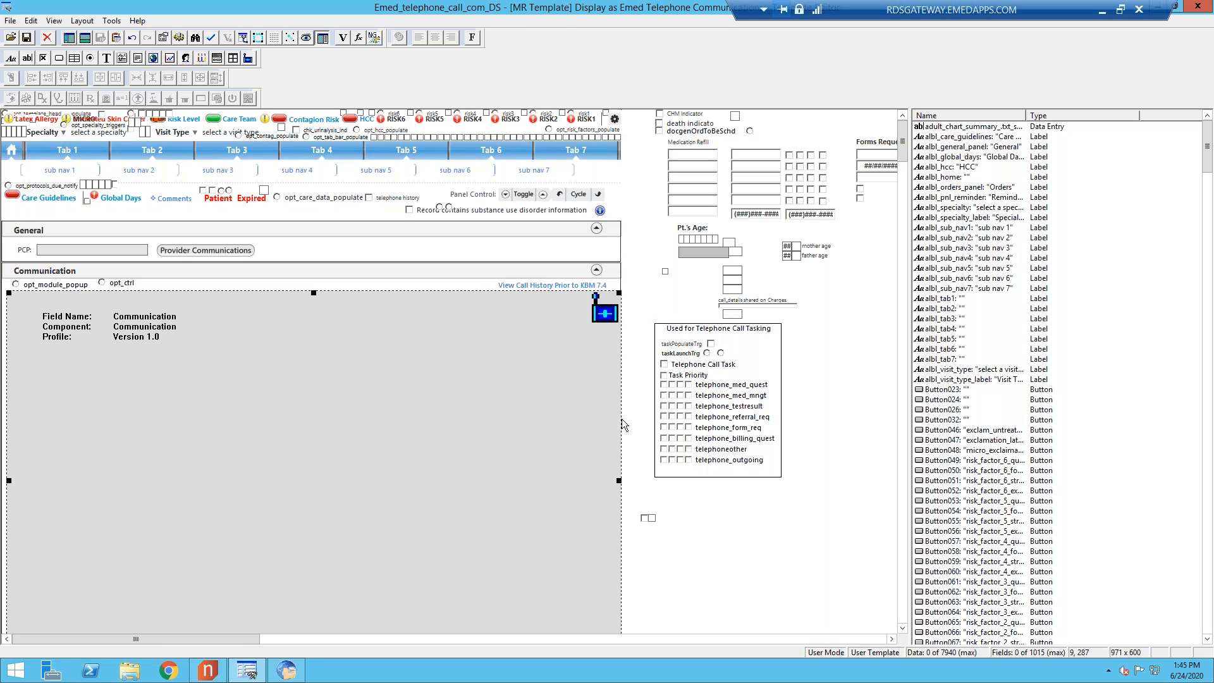
- Reopen the Communication component's properties, choose profile Version 1.2, and open its settings with profile Version 1.3 selected
{"action": "right_click", "coordinate": [291, 482]}
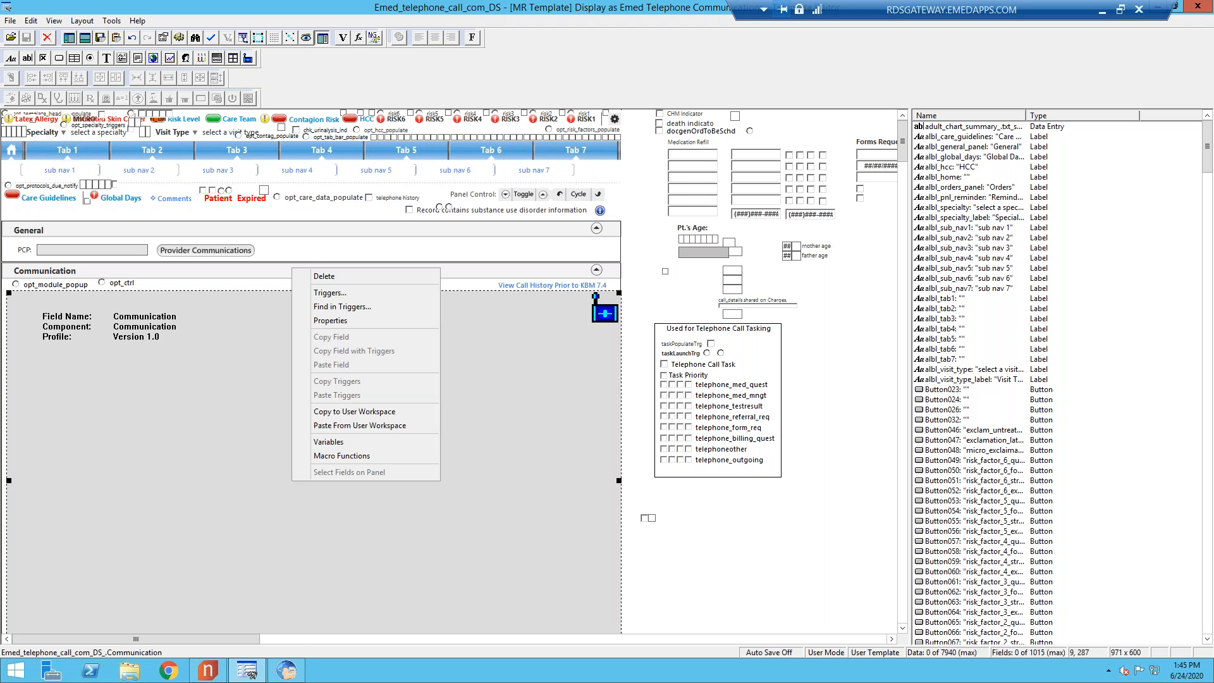
{"action": "left_click", "coordinate": [353, 320]}
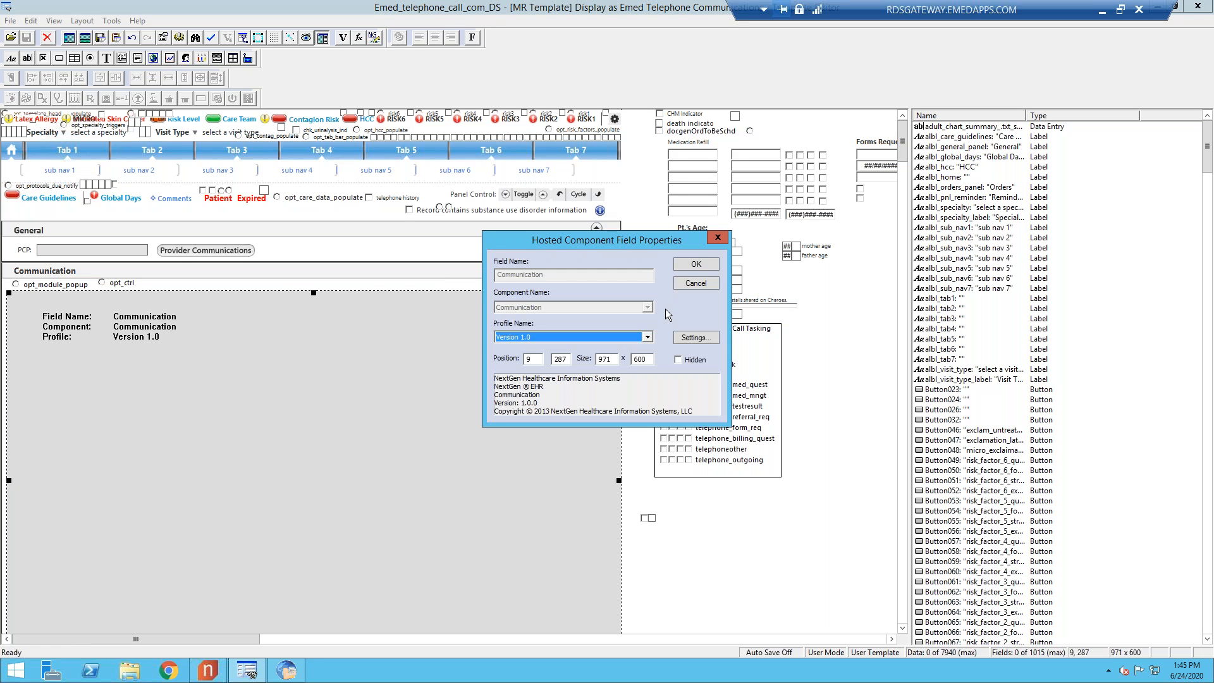
{"action": "left_click", "coordinate": [648, 337]}
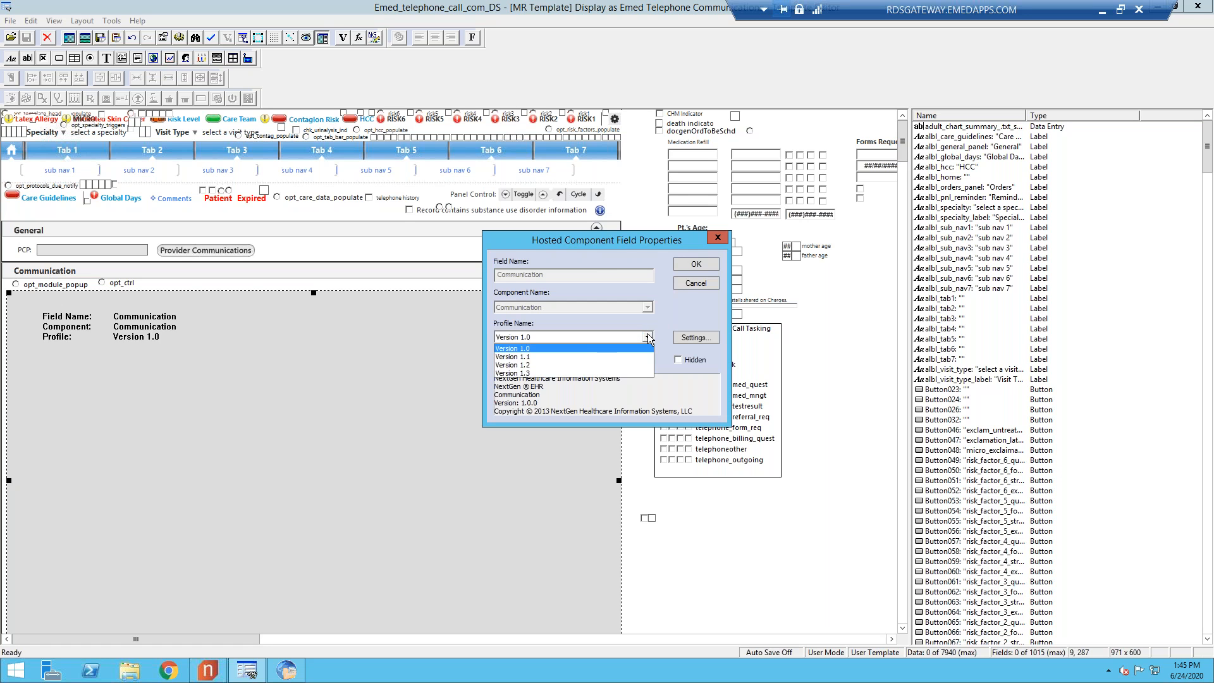
{"action": "left_click", "coordinate": [599, 365]}
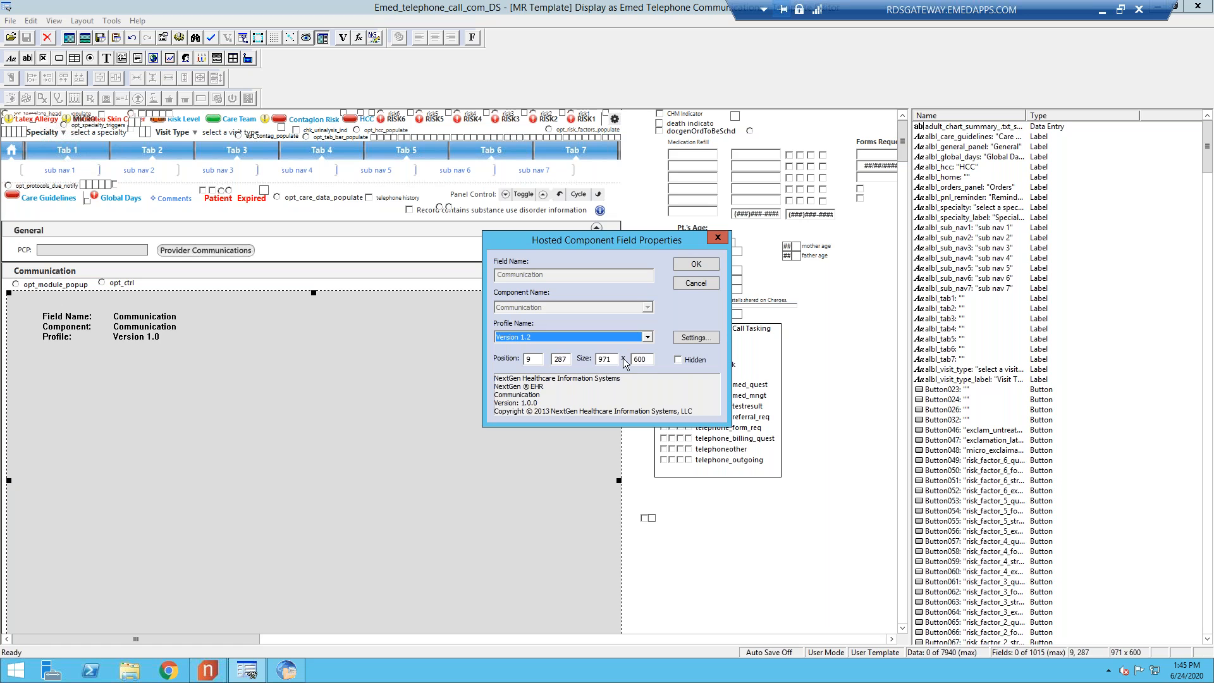
{"action": "left_click", "coordinate": [702, 337]}
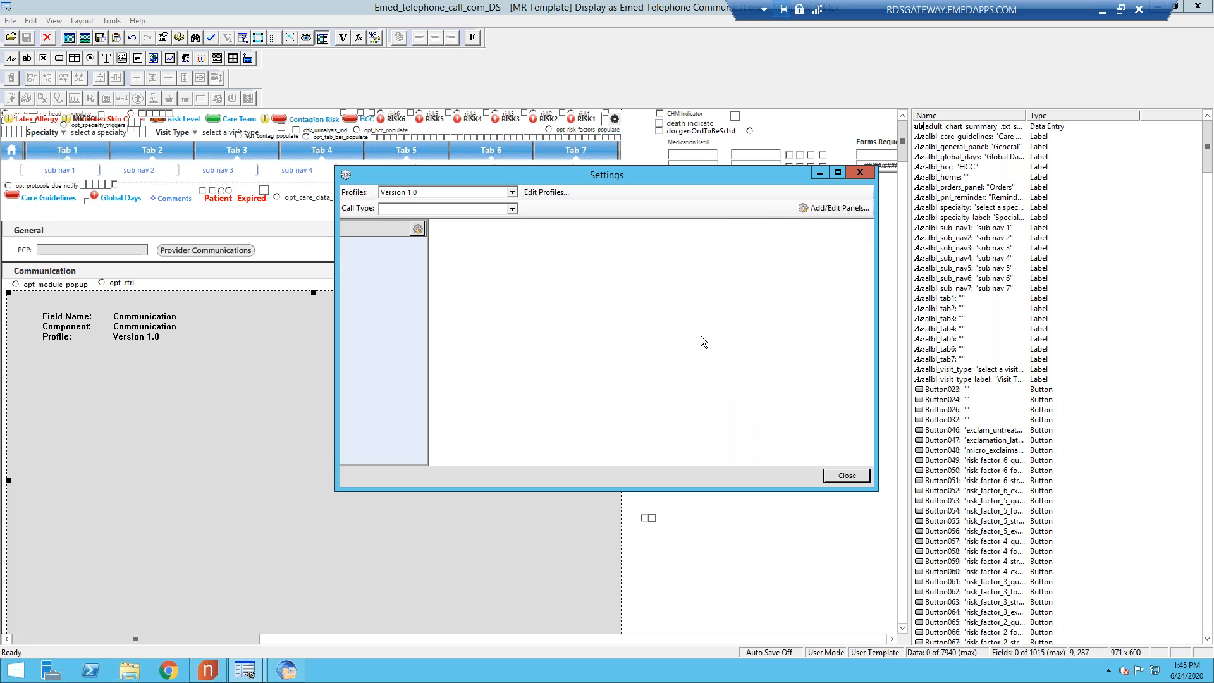
{"action": "left_click", "coordinate": [512, 192]}
{"action": "left_click", "coordinate": [453, 228]}
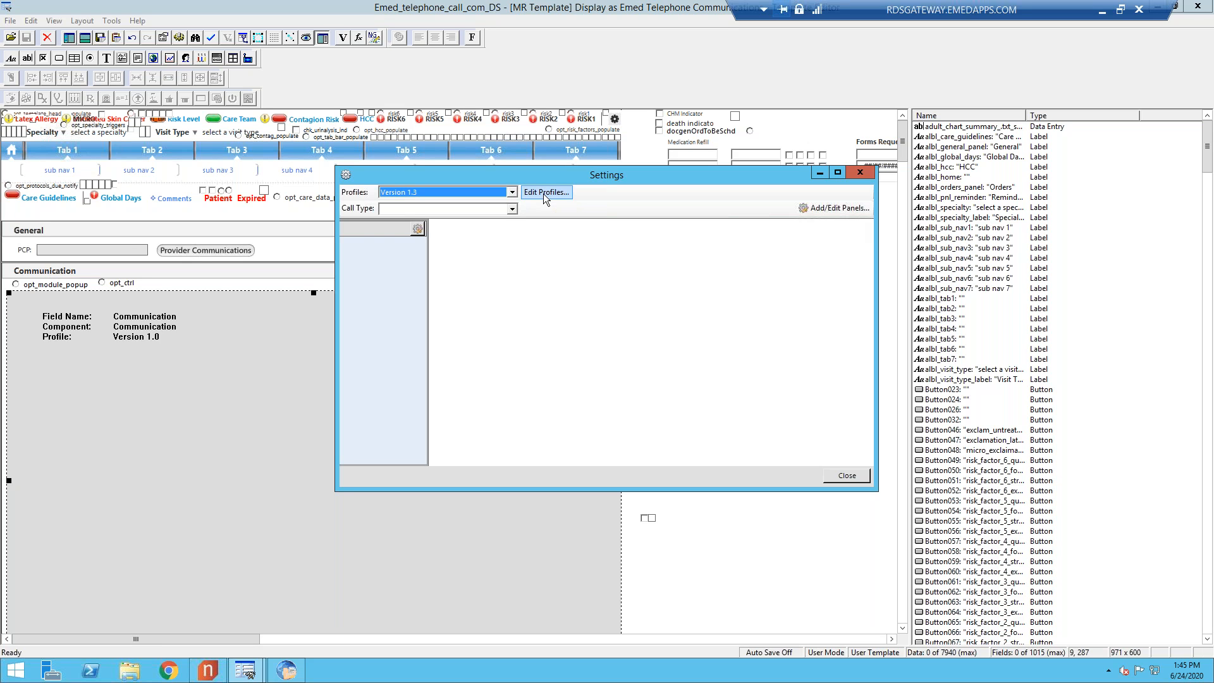
- Add a new profile in the communication settings' profile editor and show the properties of the Version 1.0 profile
{"action": "left_click", "coordinate": [544, 194]}
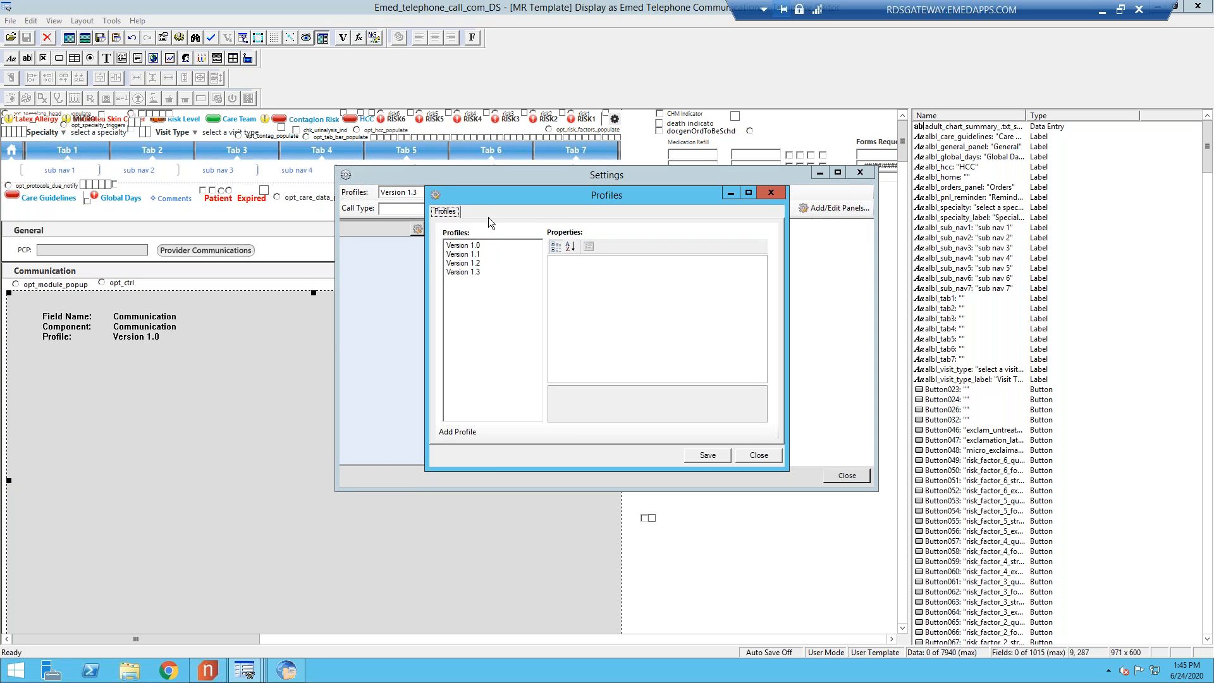
{"action": "left_click_drag", "start_coordinate": [582, 197], "coordinate": [571, 229]}
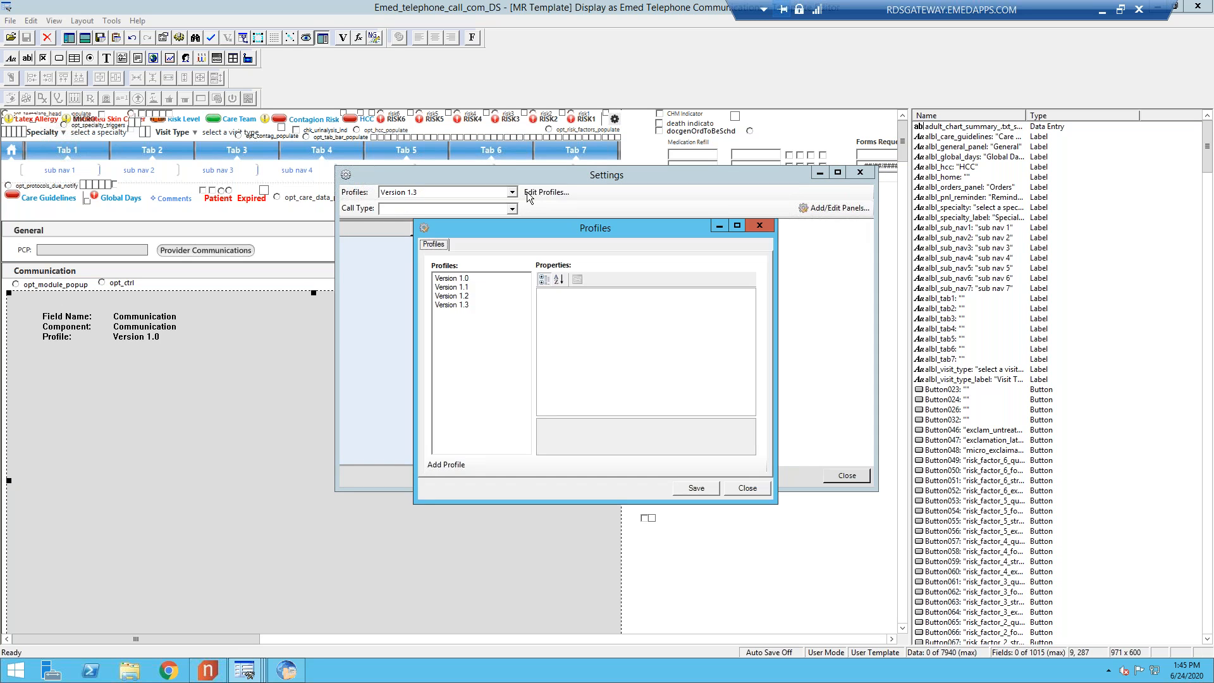
{"action": "left_click", "coordinate": [445, 468]}
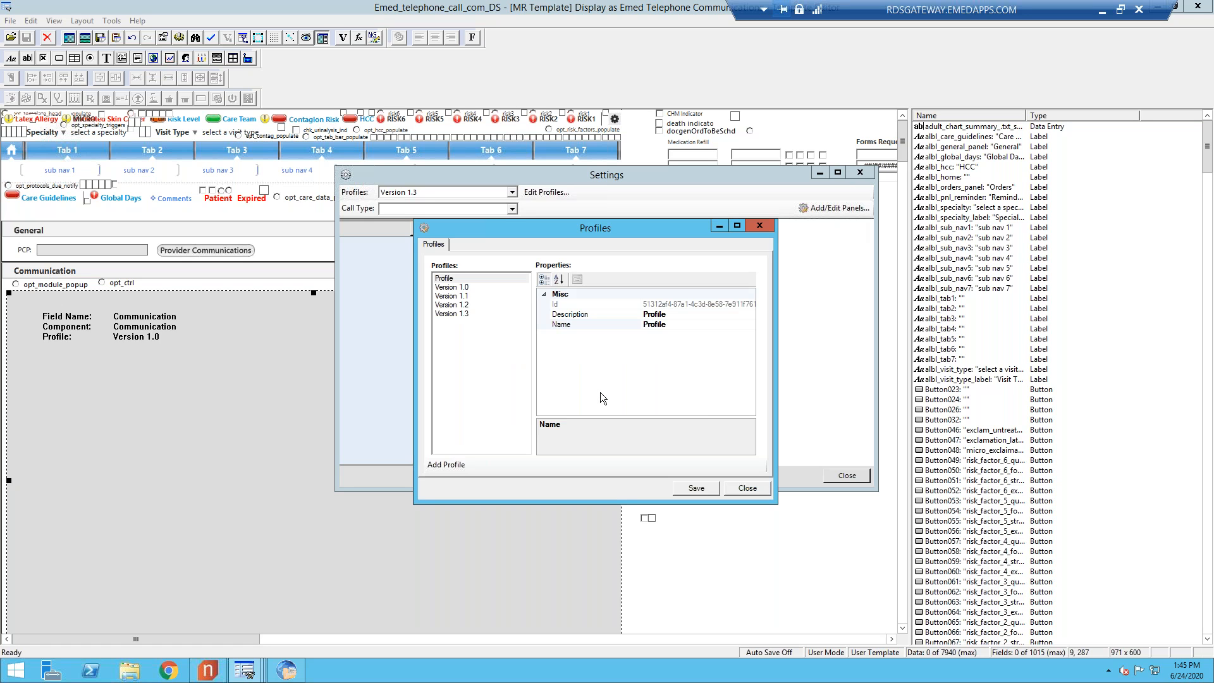
{"action": "left_click", "coordinate": [462, 280]}
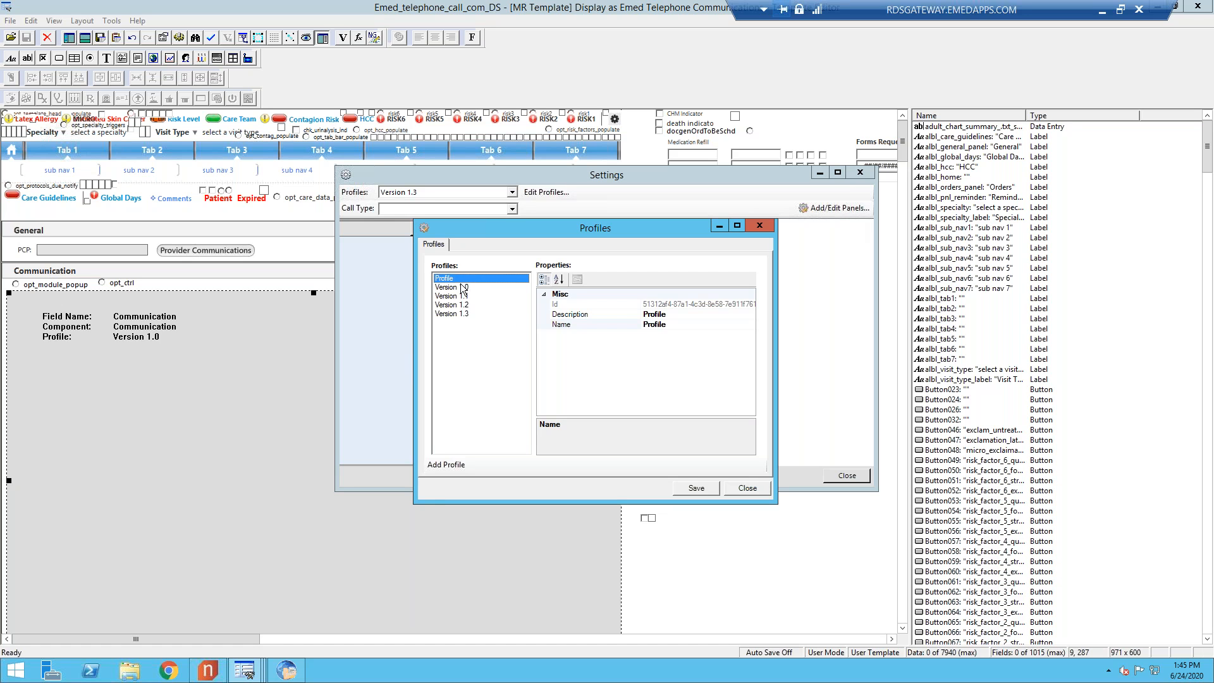
{"action": "left_click", "coordinate": [462, 288]}
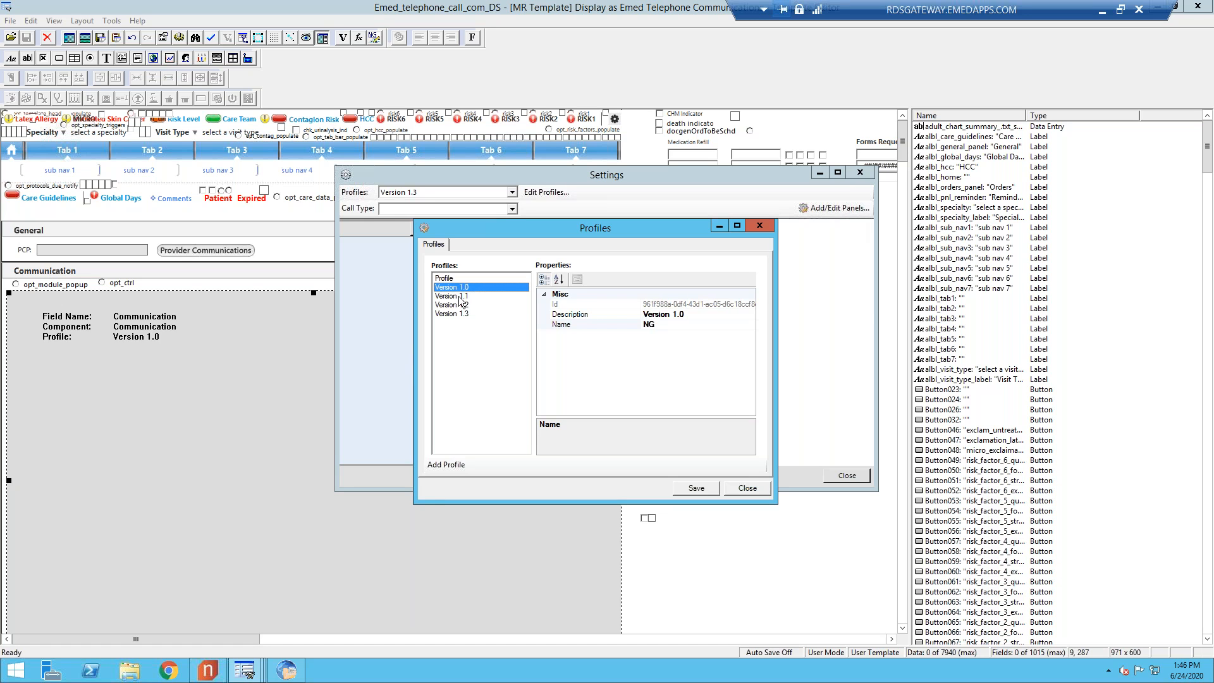
- Review the properties of the Version 1.1, Version 1.2 and Version 1.3 profiles
{"action": "left_click", "coordinate": [463, 296]}
{"action": "left_click", "coordinate": [463, 305]}
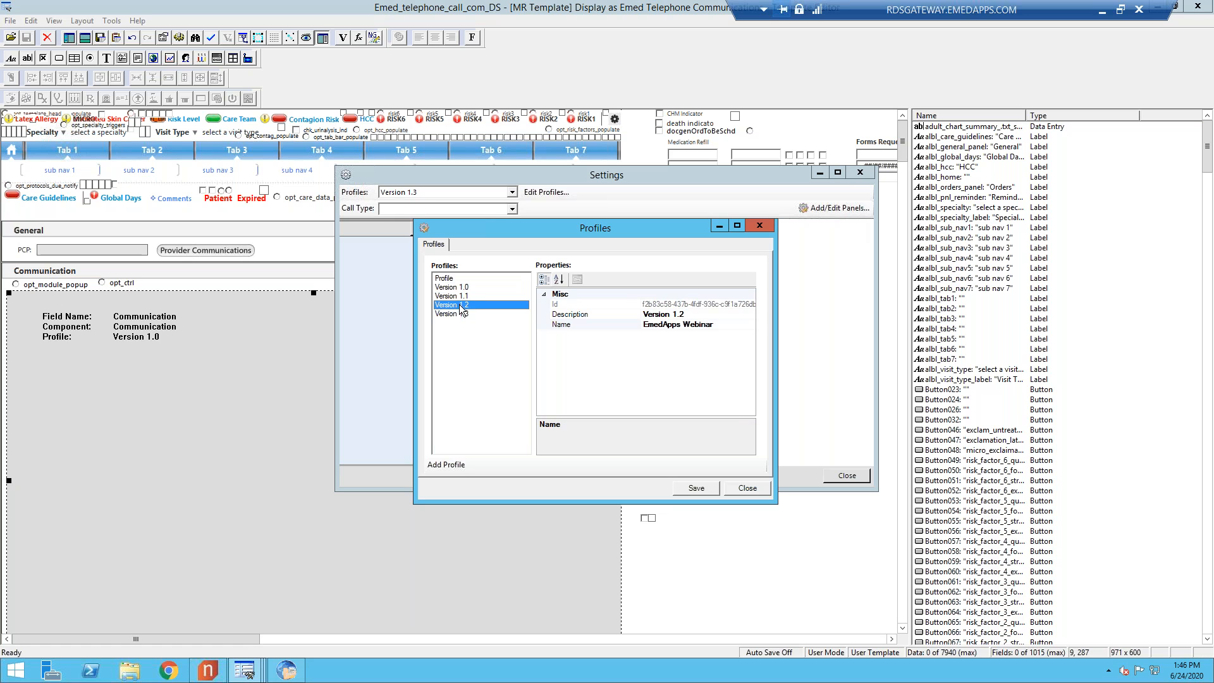
{"action": "left_click", "coordinate": [463, 315]}
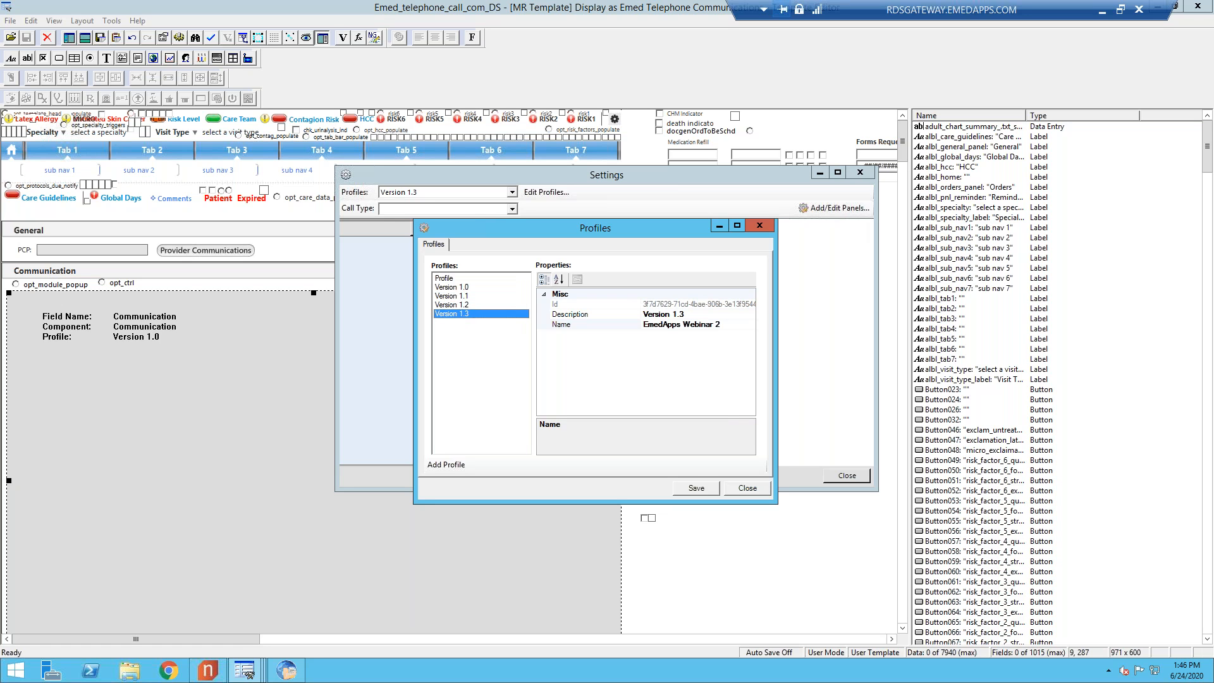
- Set the description of the newly added profile to Version 1.4
{"action": "left_click", "coordinate": [458, 281]}
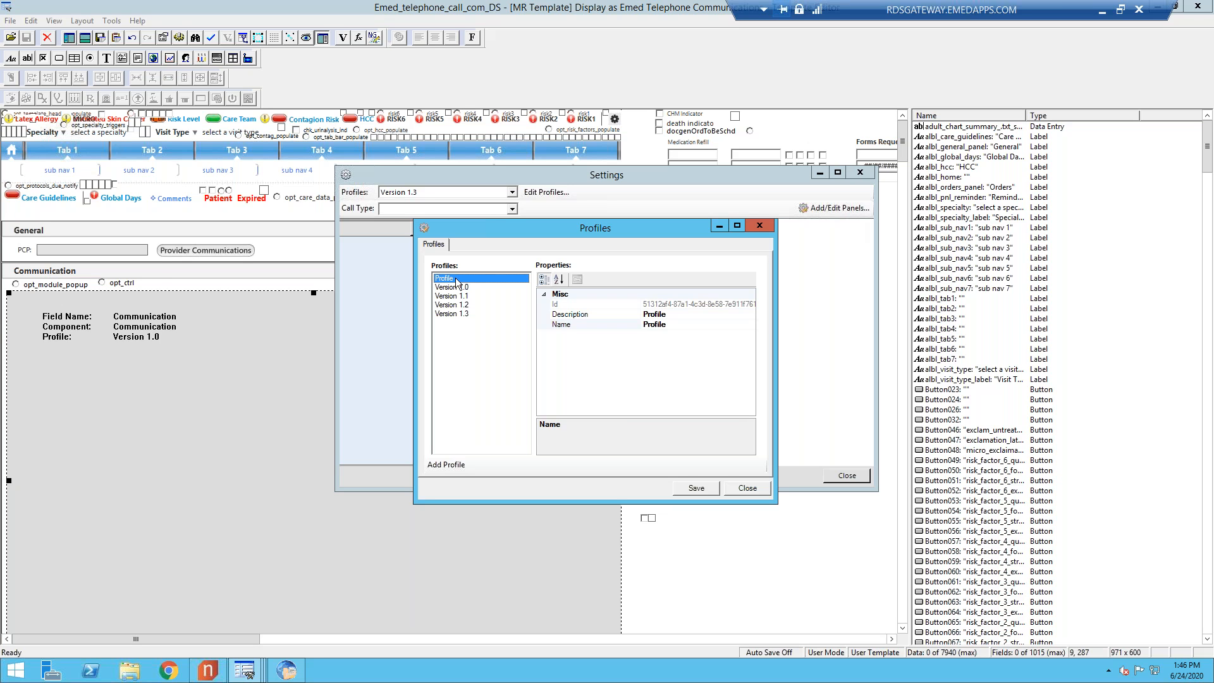
{"action": "left_click", "coordinate": [668, 314]}
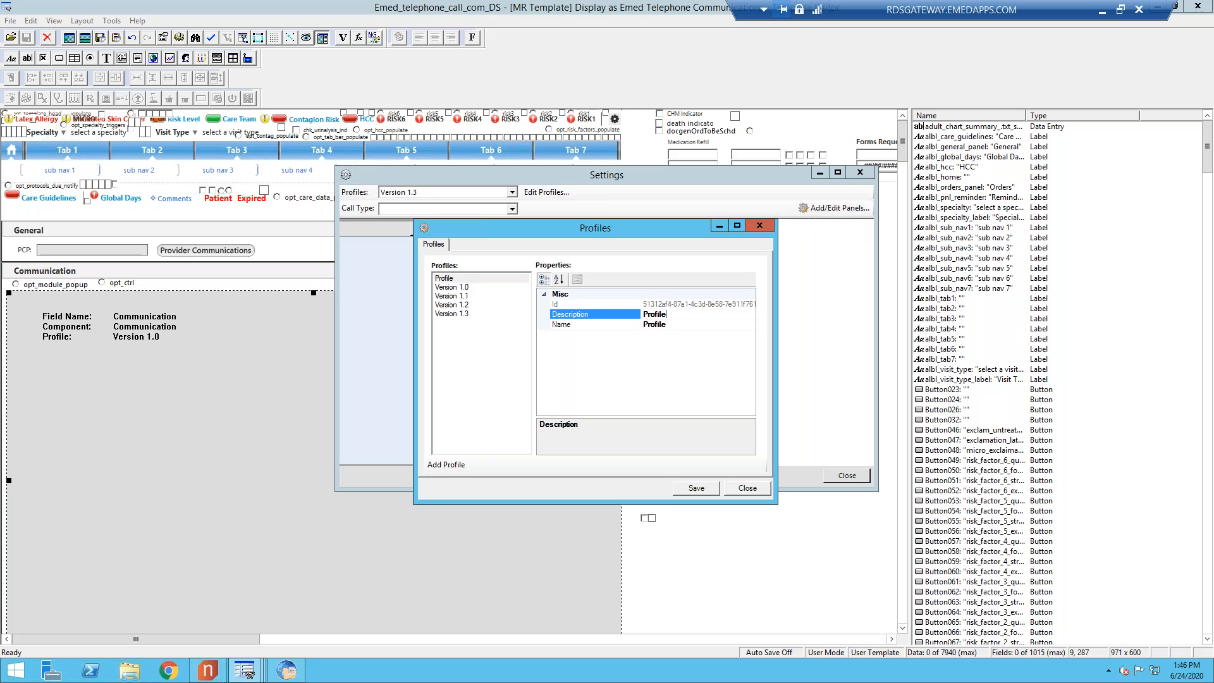
{"action": "key", "text": "BackSpace"}
{"action": "key", "text": "BackSpace"}
{"action": "key", "text": "BackSpace"}
{"action": "key", "text": "BackSpace"}
{"action": "key", "text": "BackSpace"}
{"action": "key", "text": "BackSpace"}
{"action": "key", "text": "BackSpace"}
{"action": "type", "text": "Version 1.4"}
{"action": "key", "text": "Tab"}
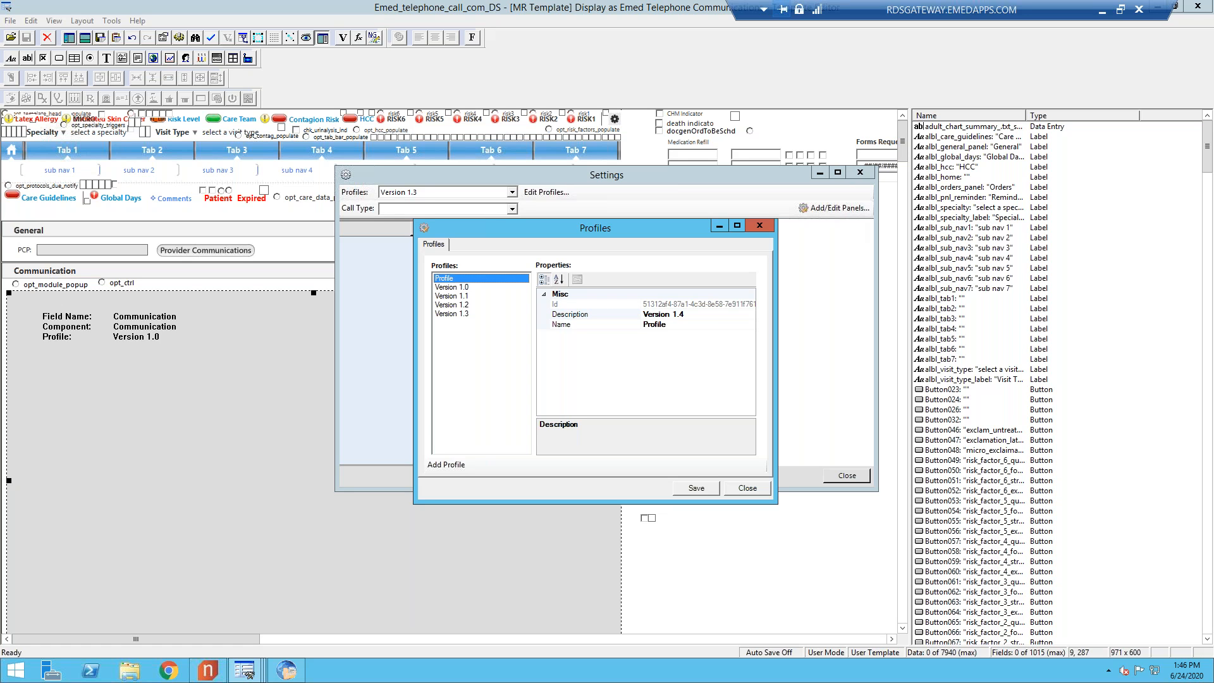
- Name the Version 1.4 profile with the presenter's first name followed by "Webinar 3", save it, and close the profile editor
{"action": "left_click", "coordinate": [668, 324]}
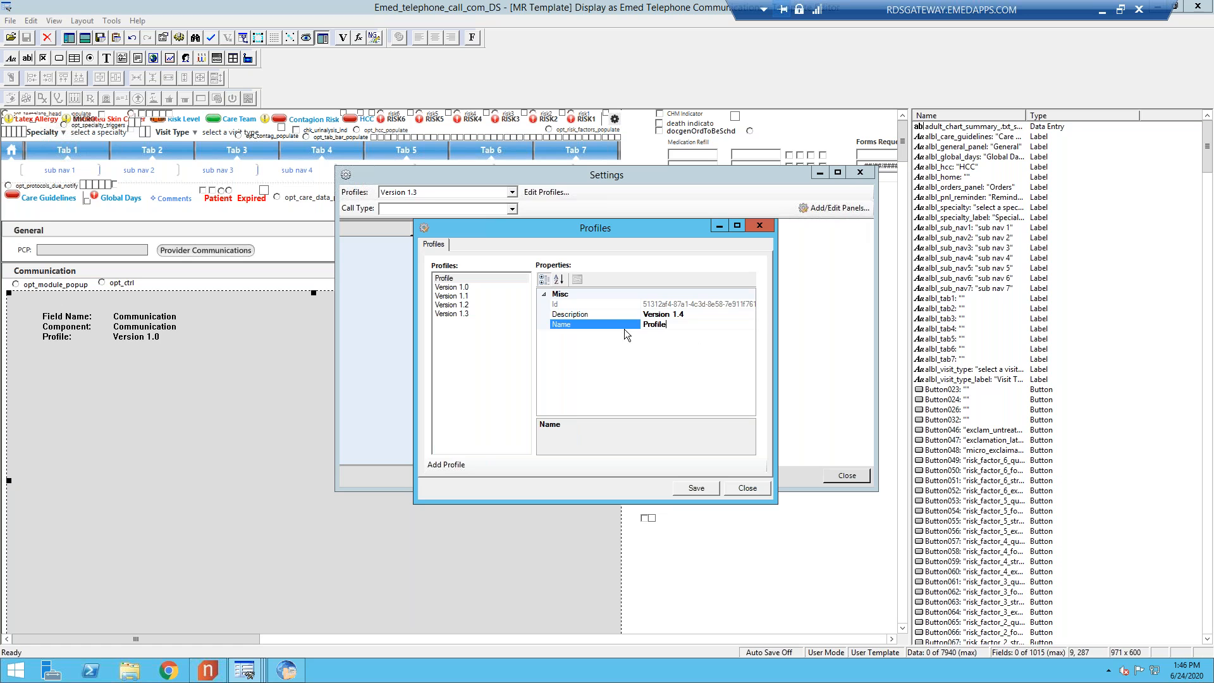
{"action": "left_click_drag", "start_coordinate": [683, 325], "coordinate": [636, 323]}
{"action": "type", "text": "Dwight We3binar"}
{"action": "key", "text": "BackSpace"}
{"action": "key", "text": "BackSpace"}
{"action": "key", "text": "BackSpace"}
{"action": "key", "text": "BackSpace"}
{"action": "key", "text": "BackSpace"}
{"action": "key", "text": "BackSpace"}
{"action": "key", "text": "BackSpace"}
{"action": "type", "text": "binar"}
{"action": "key", "text": "BackSpace"}
{"action": "key", "text": "BackSpace"}
{"action": "key", "text": "BackSpace"}
{"action": "key", "text": "BackSpace"}
{"action": "type", "text": "inar 3"}
{"action": "left_click", "coordinate": [695, 488]}
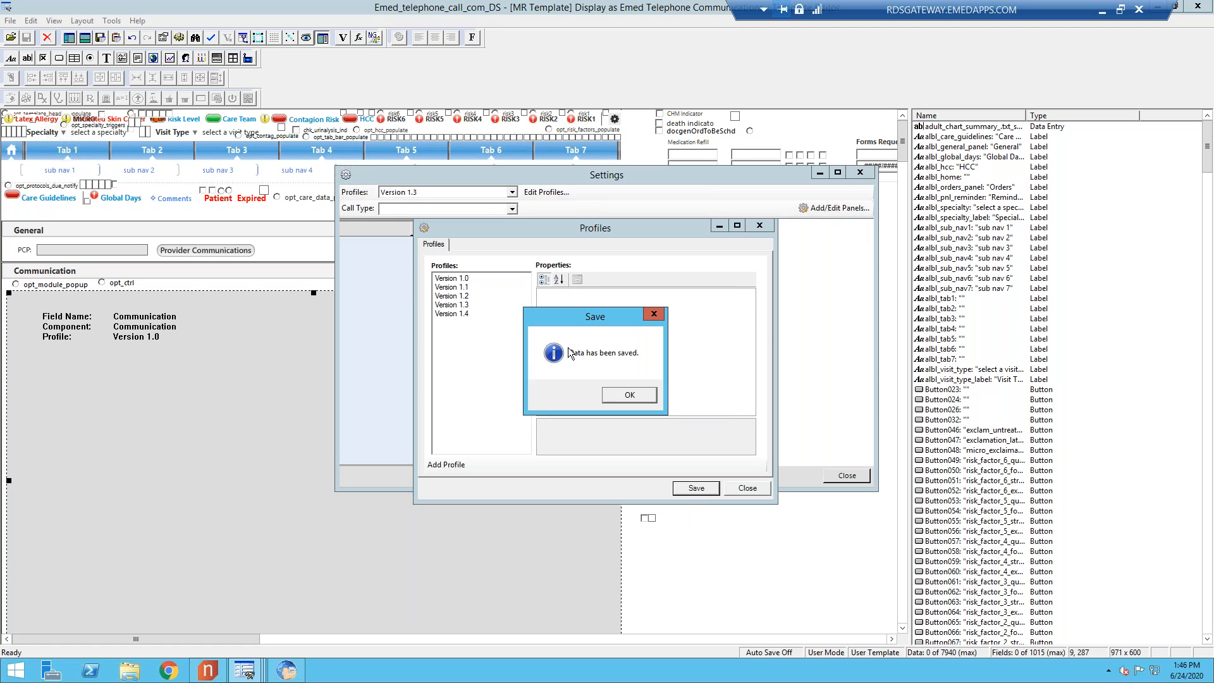
{"action": "left_click", "coordinate": [626, 396]}
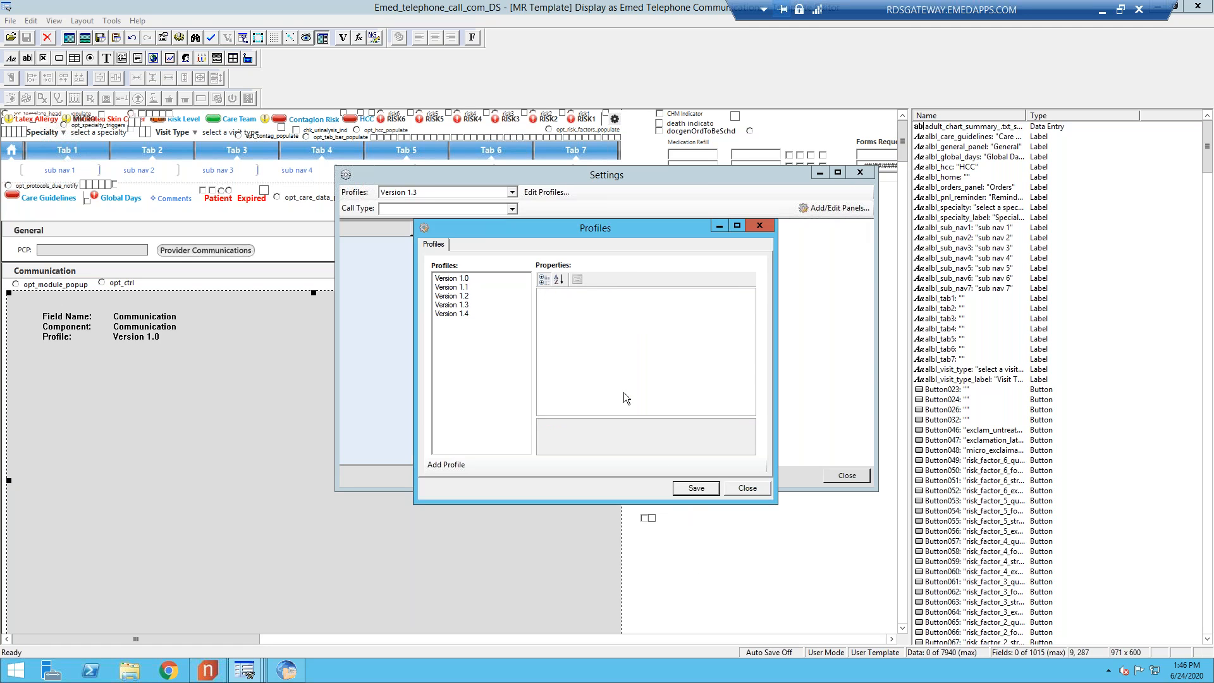
{"action": "left_click", "coordinate": [474, 314]}
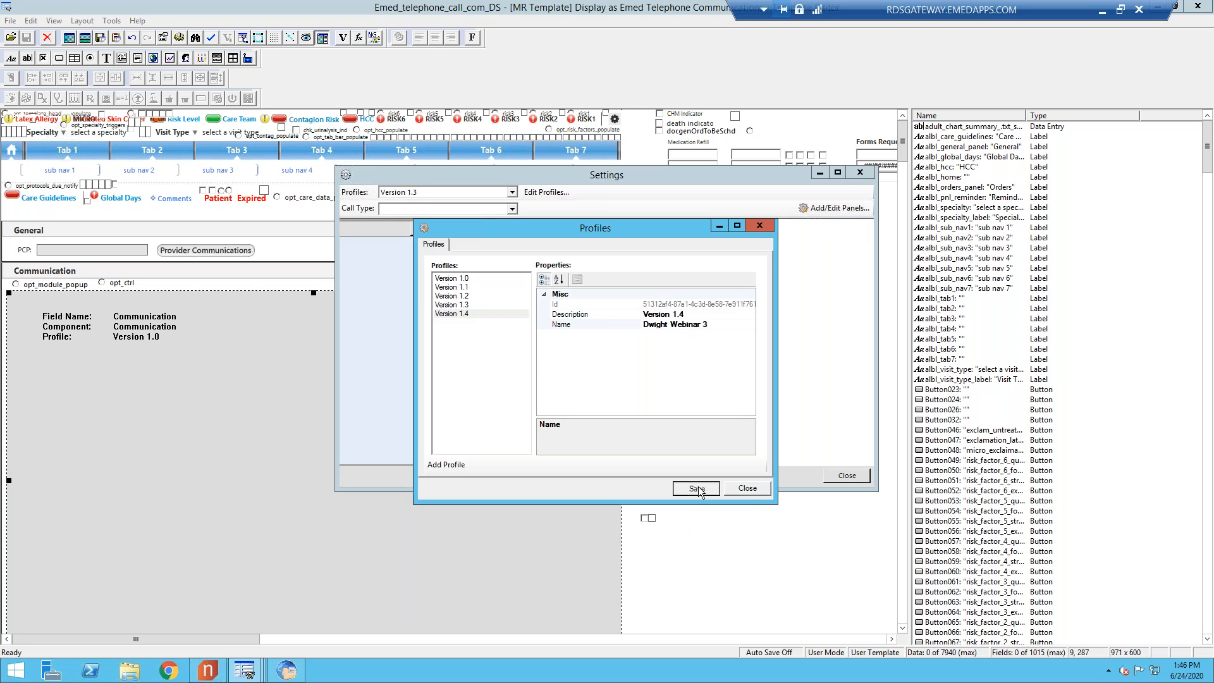
{"action": "left_click", "coordinate": [749, 488]}
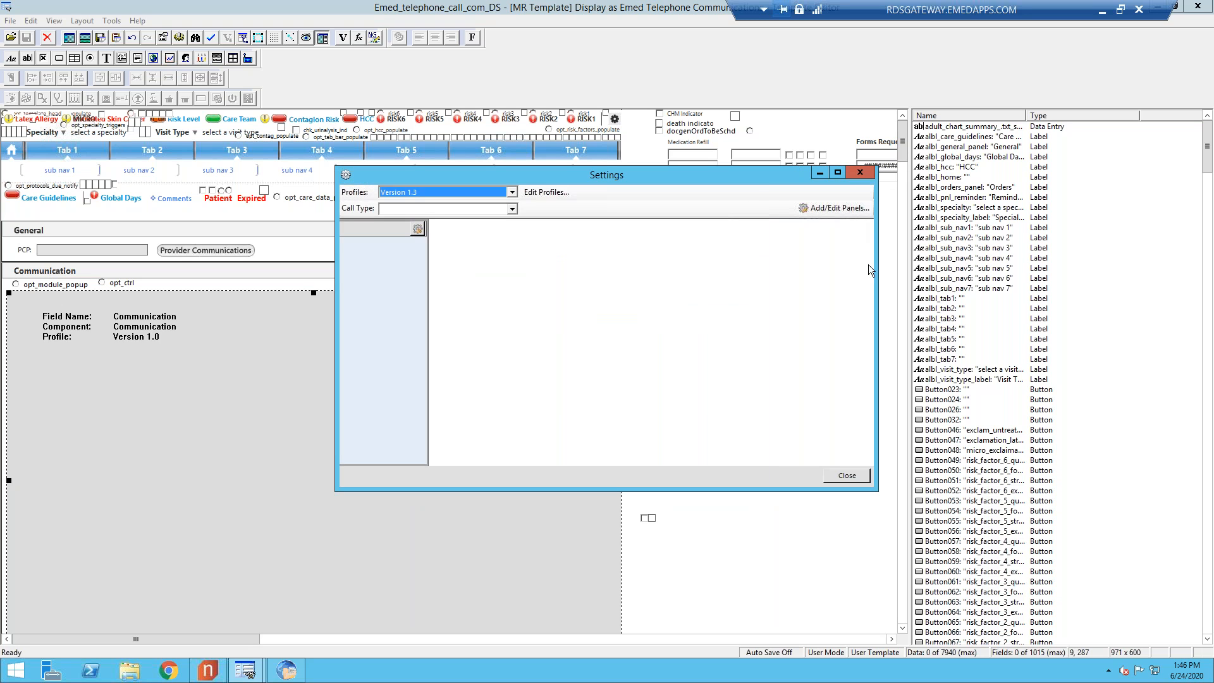
- Open the panel editor and compare the properties of the Test webinar and Test results from (Profile) panels
{"action": "left_click", "coordinate": [845, 209]}
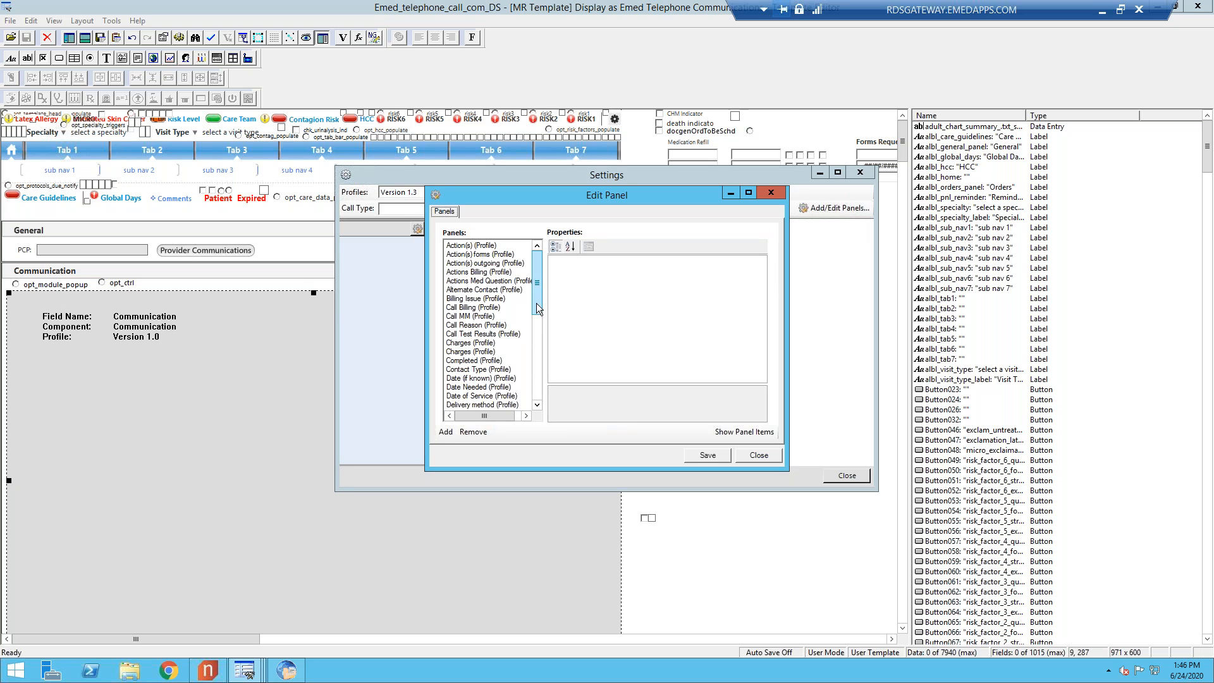
{"action": "left_click_drag", "start_coordinate": [537, 306], "coordinate": [530, 370]}
{"action": "scroll", "coordinate": [530, 370], "scroll_direction": "down", "scroll_amount": 4}
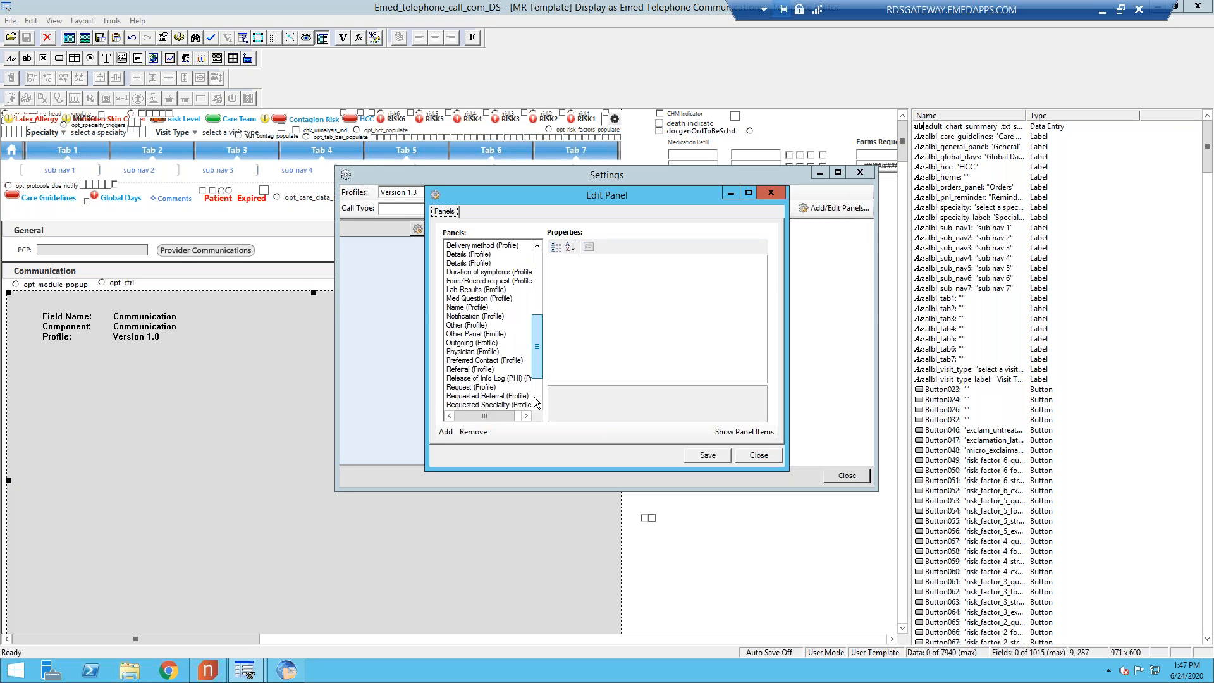
{"action": "left_click", "coordinate": [466, 388]}
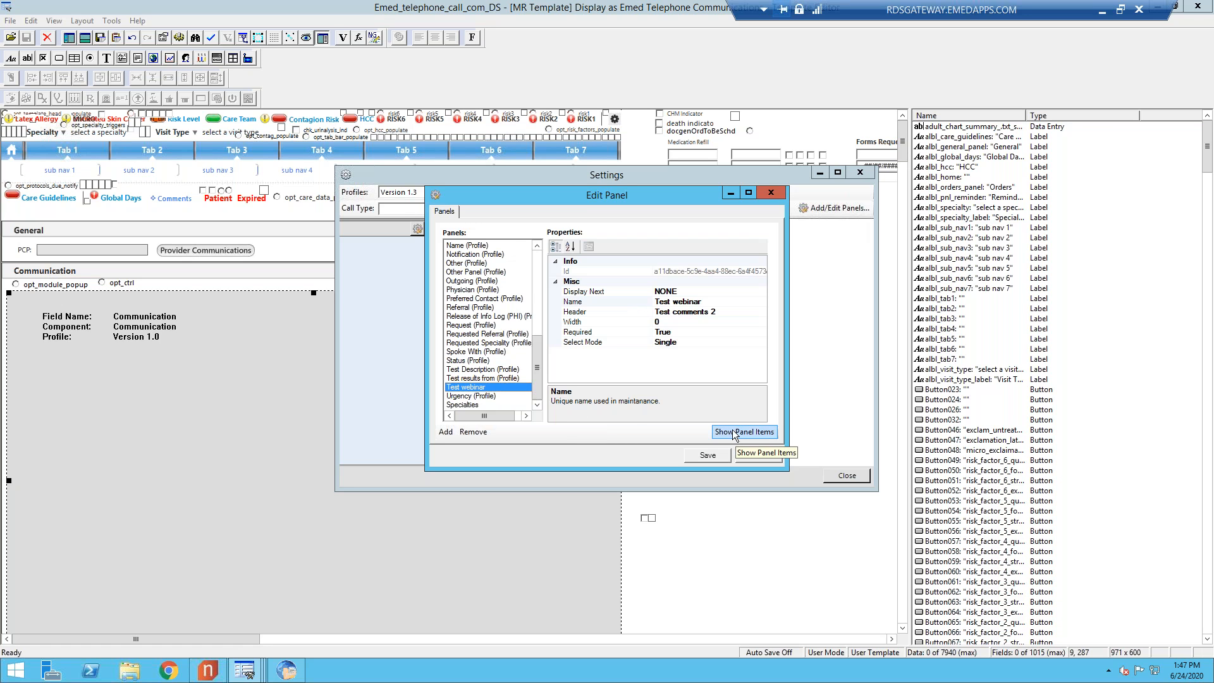
{"action": "left_click", "coordinate": [499, 378]}
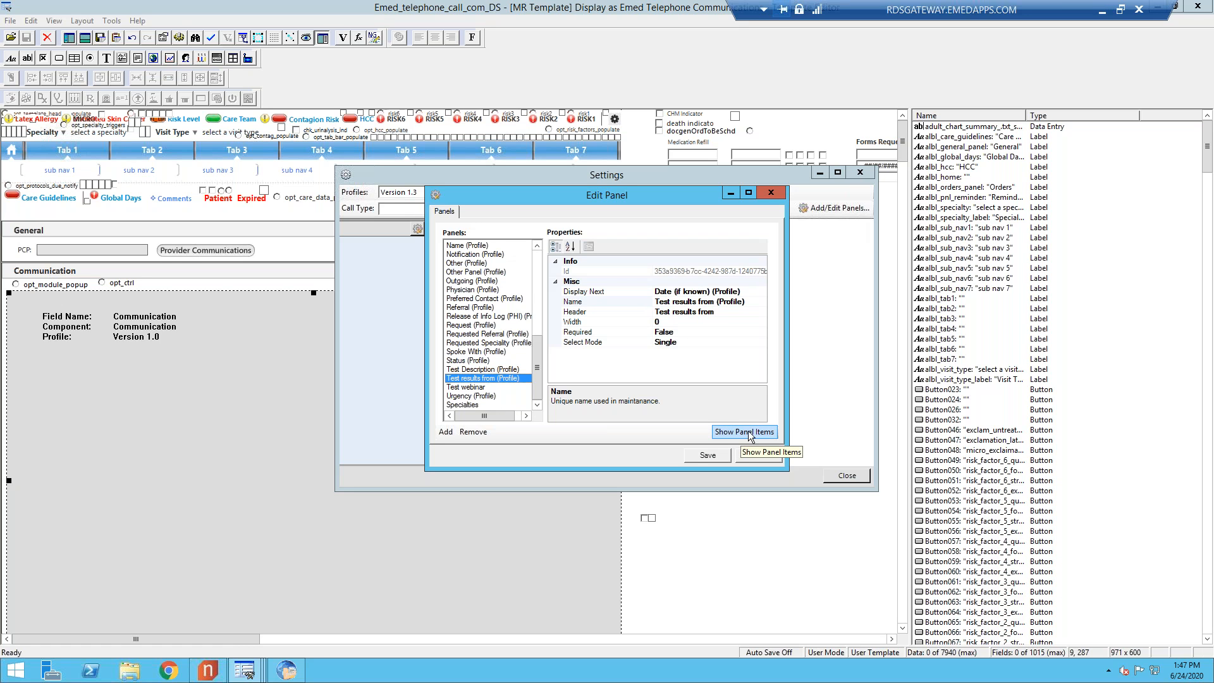
{"action": "left_click", "coordinate": [479, 388]}
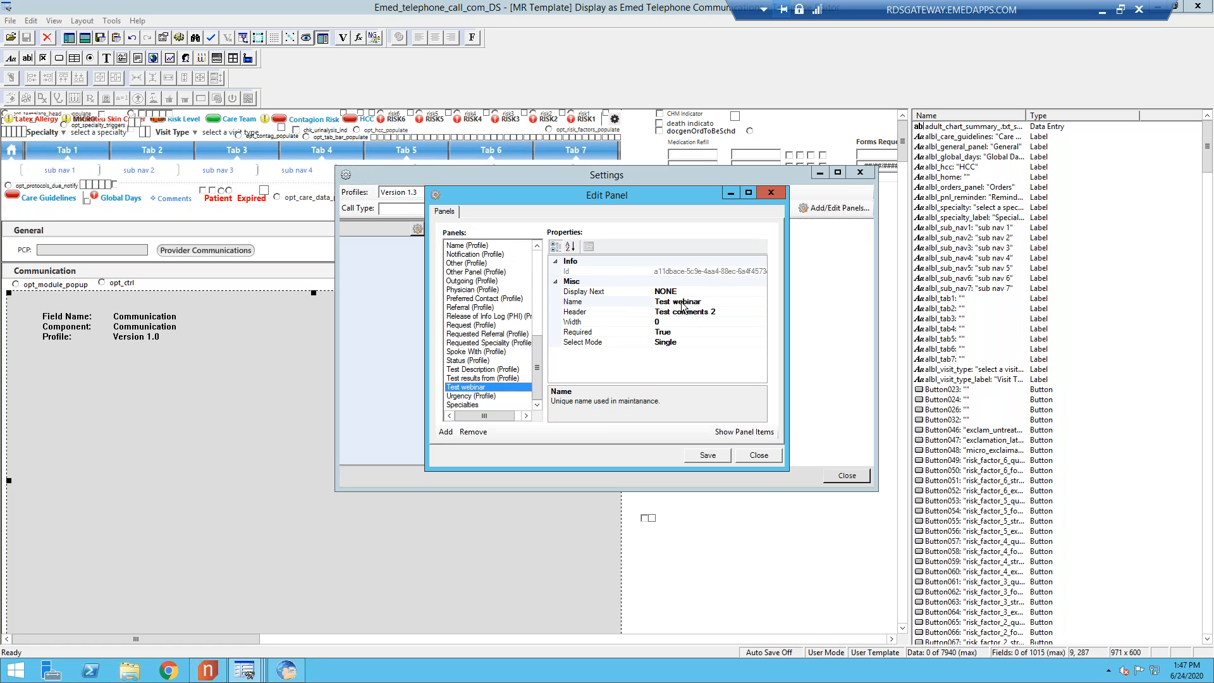
- Check the Display Next setting of the Test webinar panel and set the panel's width to 350
{"action": "left_click", "coordinate": [761, 291]}
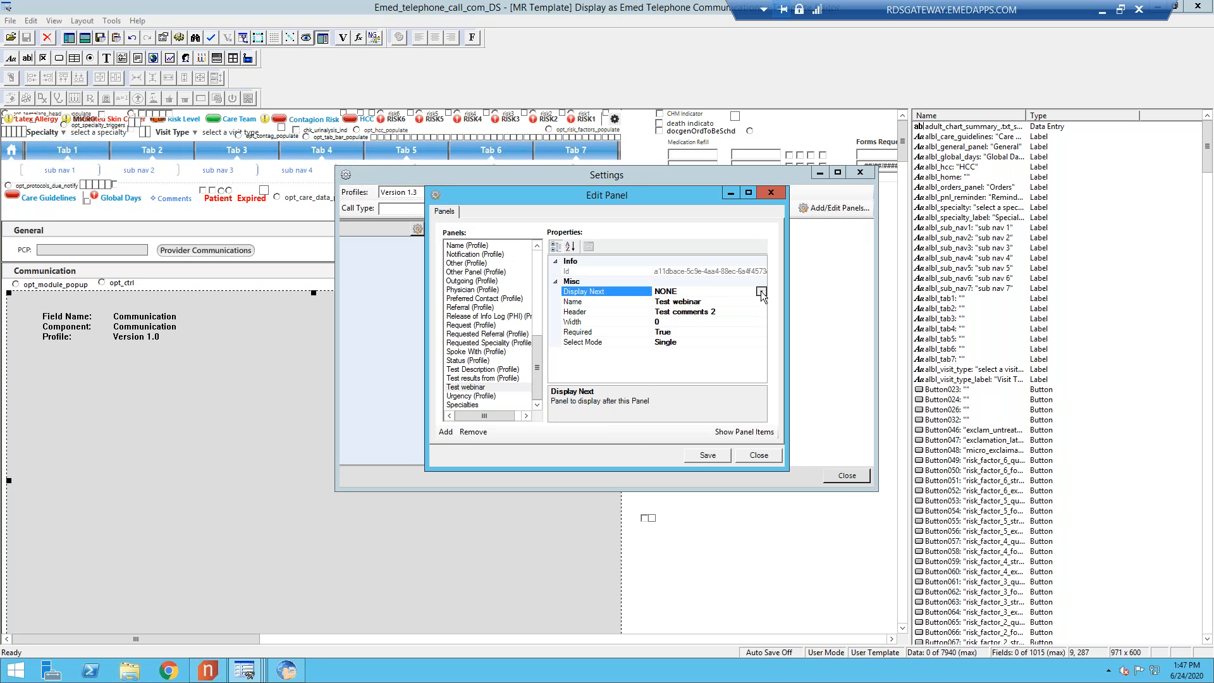
{"action": "left_click", "coordinate": [761, 291]}
{"action": "left_click", "coordinate": [762, 292]}
{"action": "left_click", "coordinate": [668, 323]}
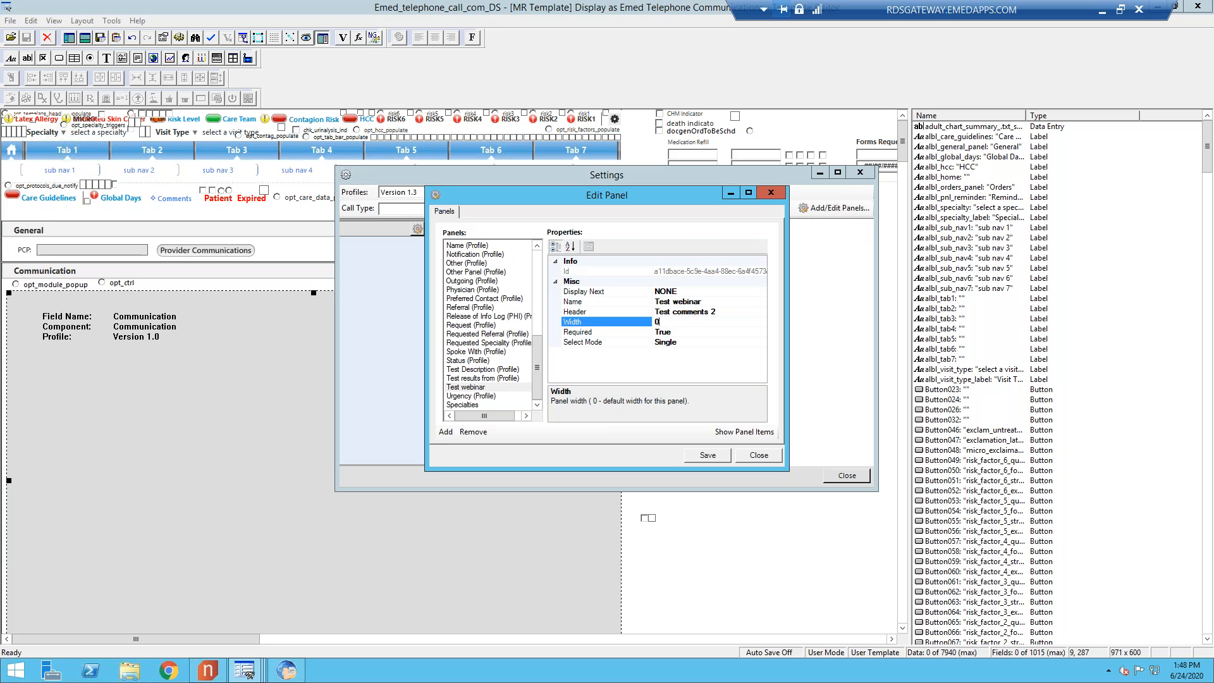
{"action": "key", "text": "BackSpace"}
{"action": "type", "text": "350"}
- Review the Required and Select Mode options of the Test webinar panel, keeping Required at True and Select Mode at Single
{"action": "left_click", "coordinate": [689, 331]}
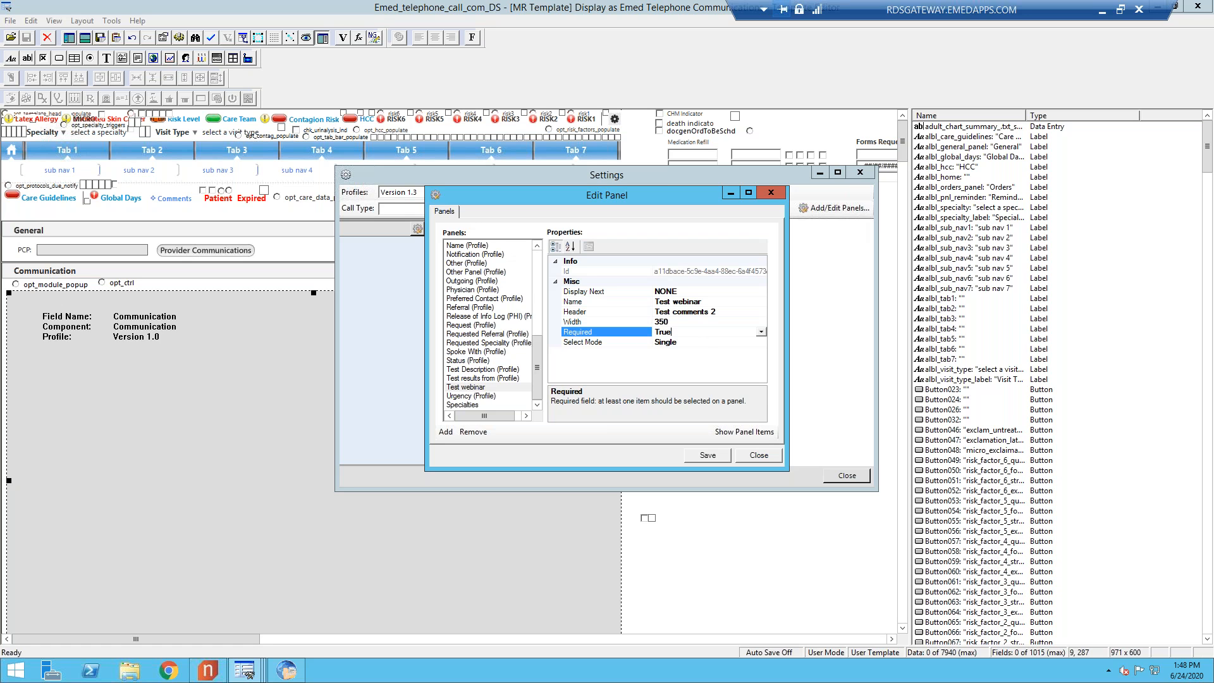
{"action": "left_click", "coordinate": [761, 332]}
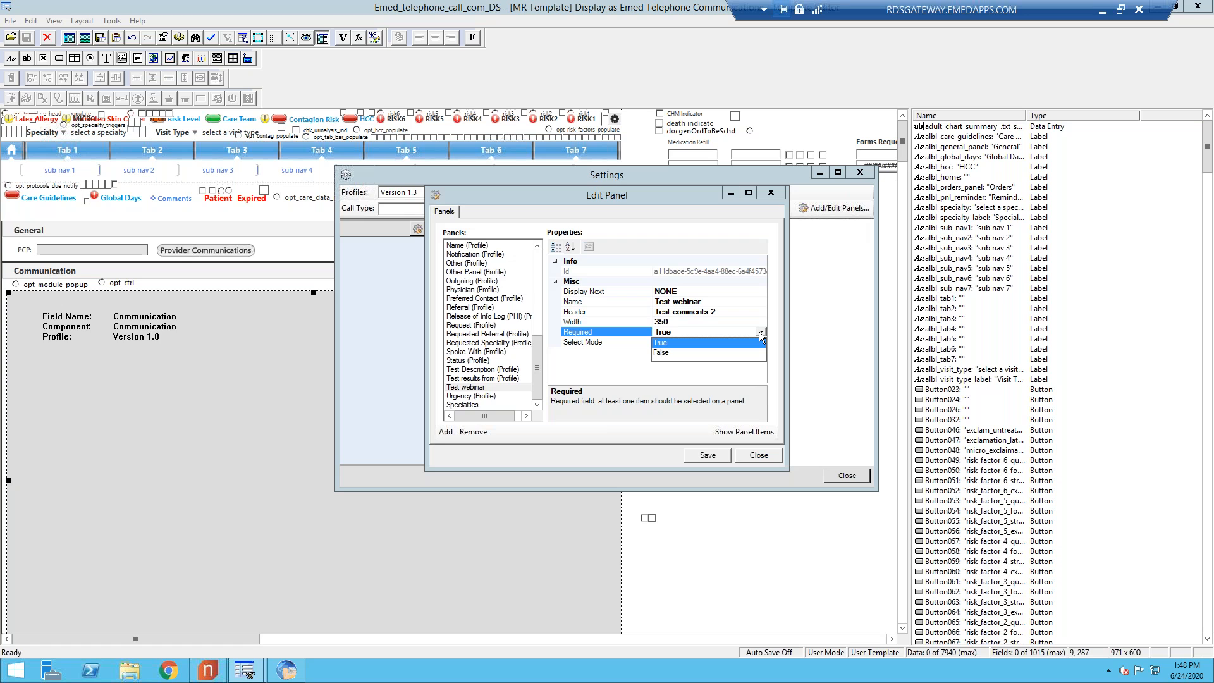
{"action": "left_click", "coordinate": [741, 340]}
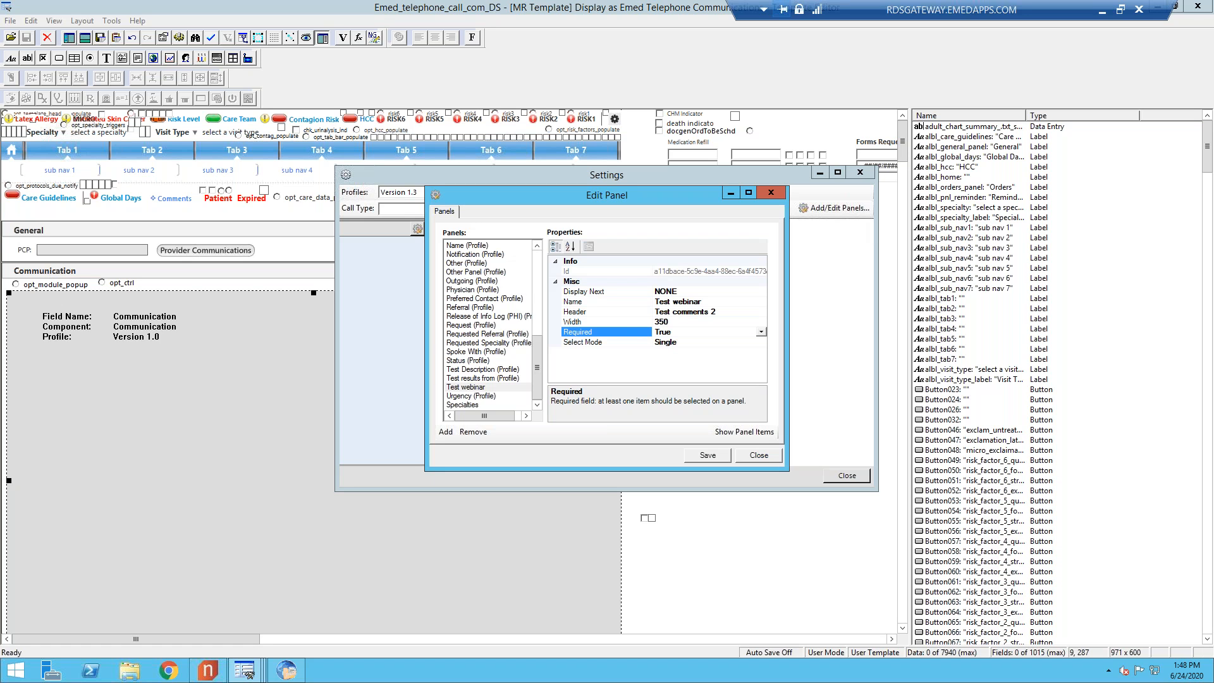
{"action": "left_click", "coordinate": [740, 342]}
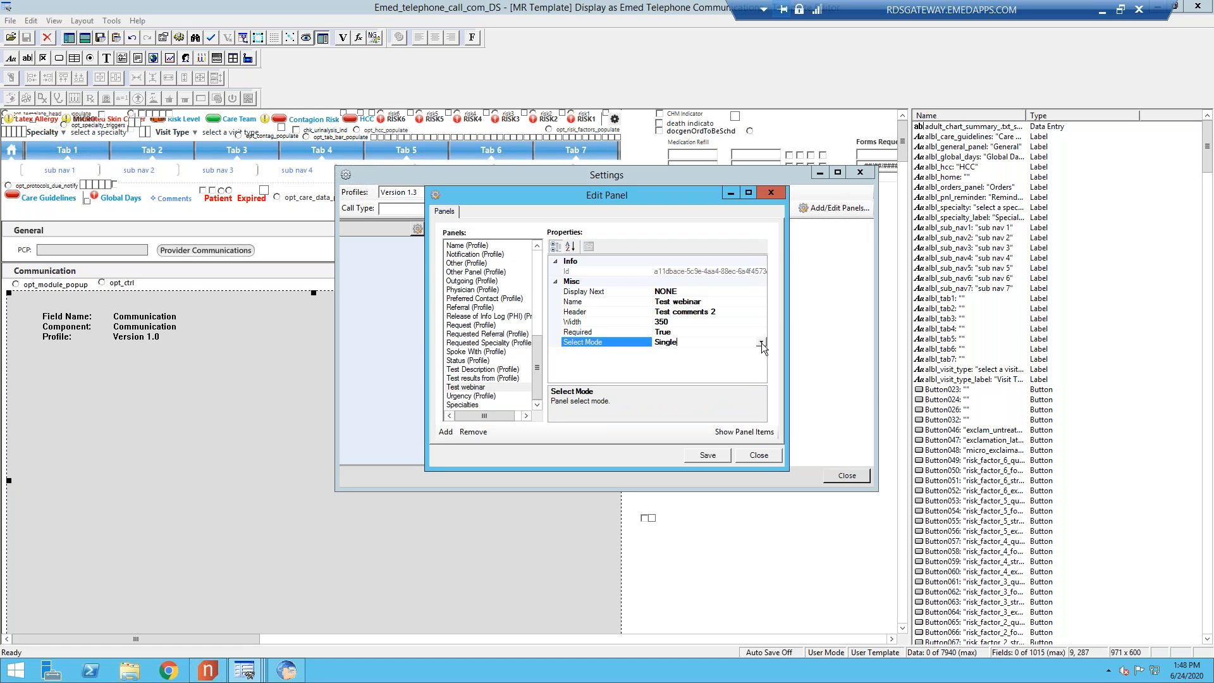
{"action": "left_click", "coordinate": [762, 342]}
{"action": "left_click", "coordinate": [761, 343]}
- Show the Test webinar panel's items and set Selected By Default to False for the Emed Webinar item
{"action": "left_click", "coordinate": [747, 434]}
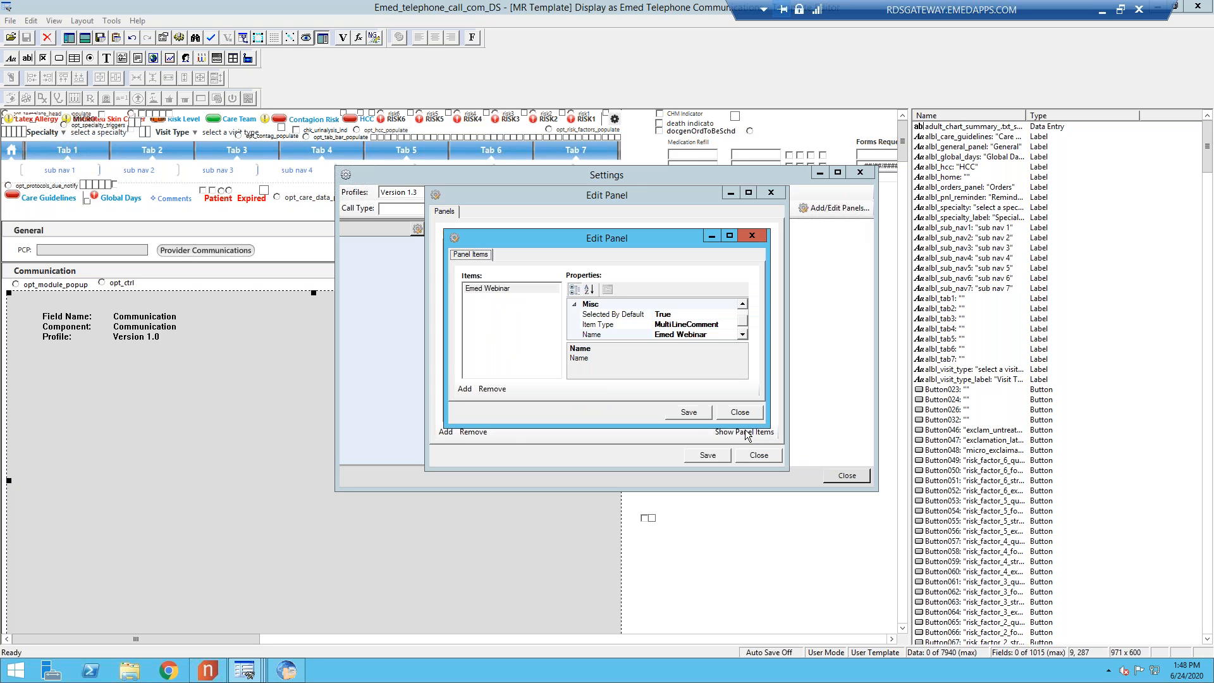
{"action": "left_click", "coordinate": [499, 287]}
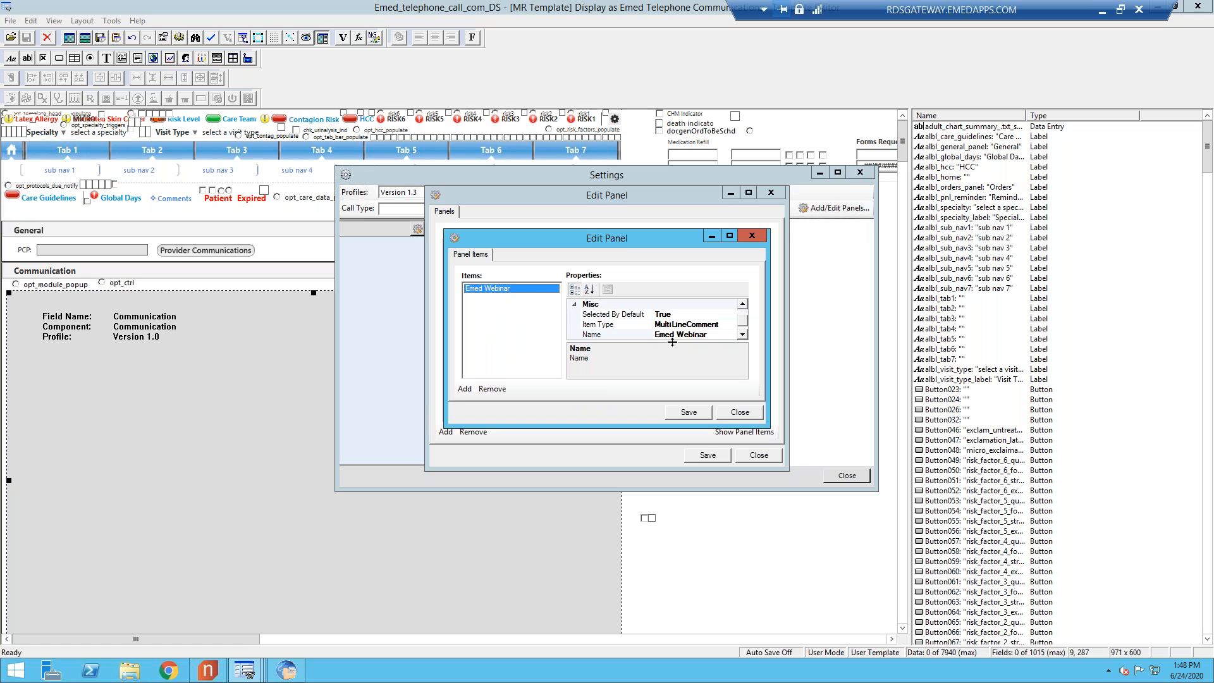
{"action": "left_click_drag", "start_coordinate": [673, 342], "coordinate": [673, 373]}
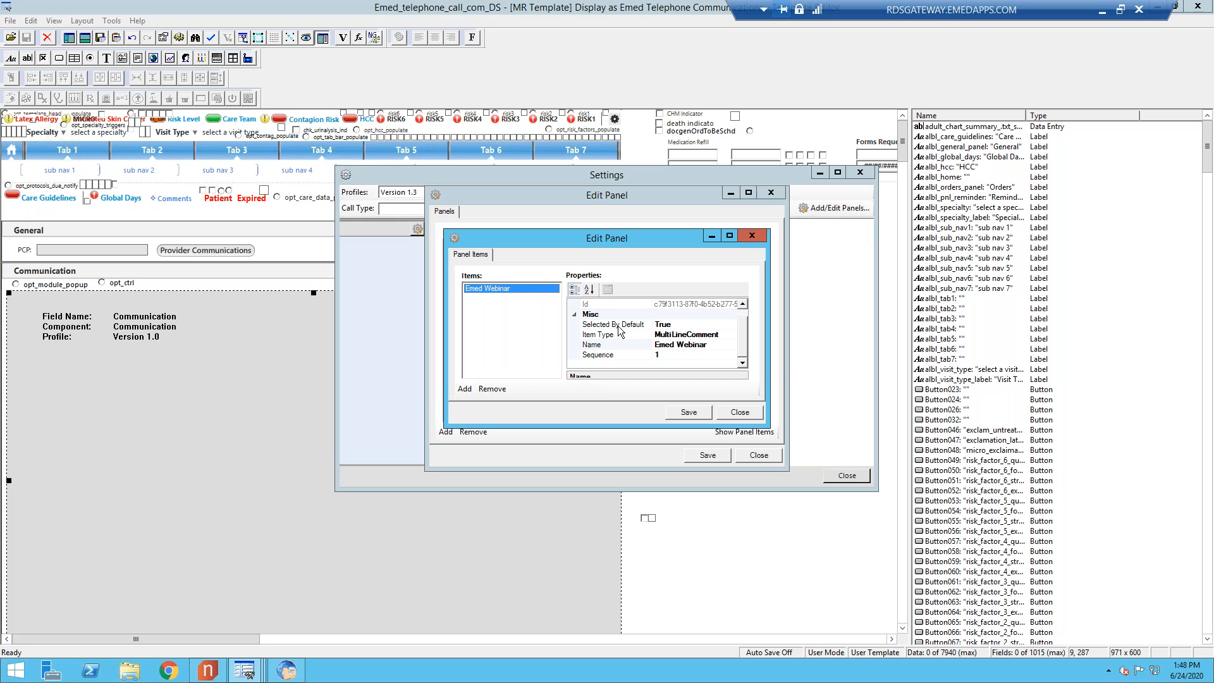
{"action": "left_click", "coordinate": [699, 325]}
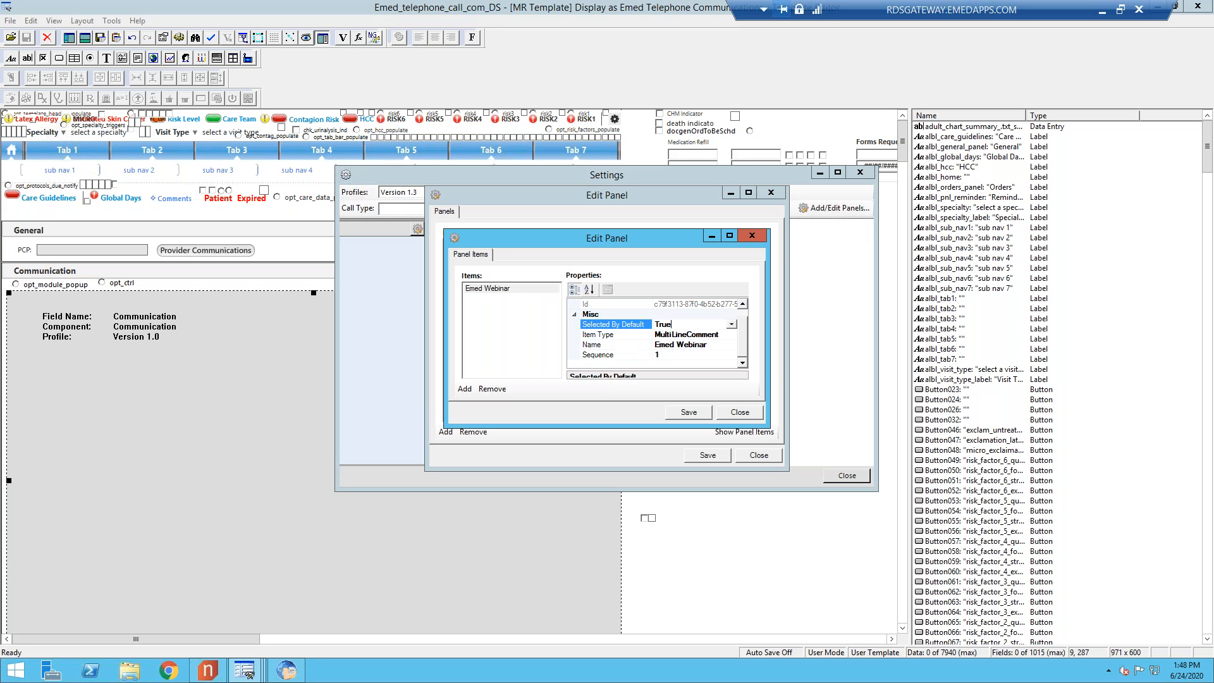
{"action": "left_click", "coordinate": [732, 326]}
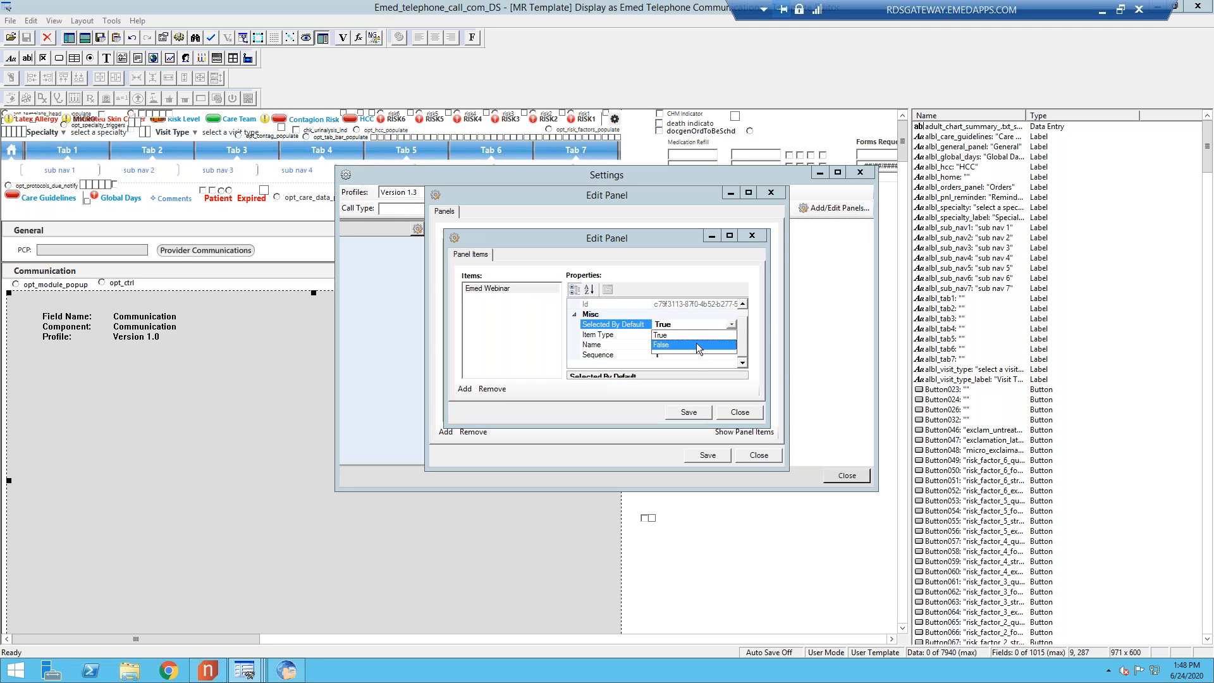
{"action": "left_click", "coordinate": [697, 345]}
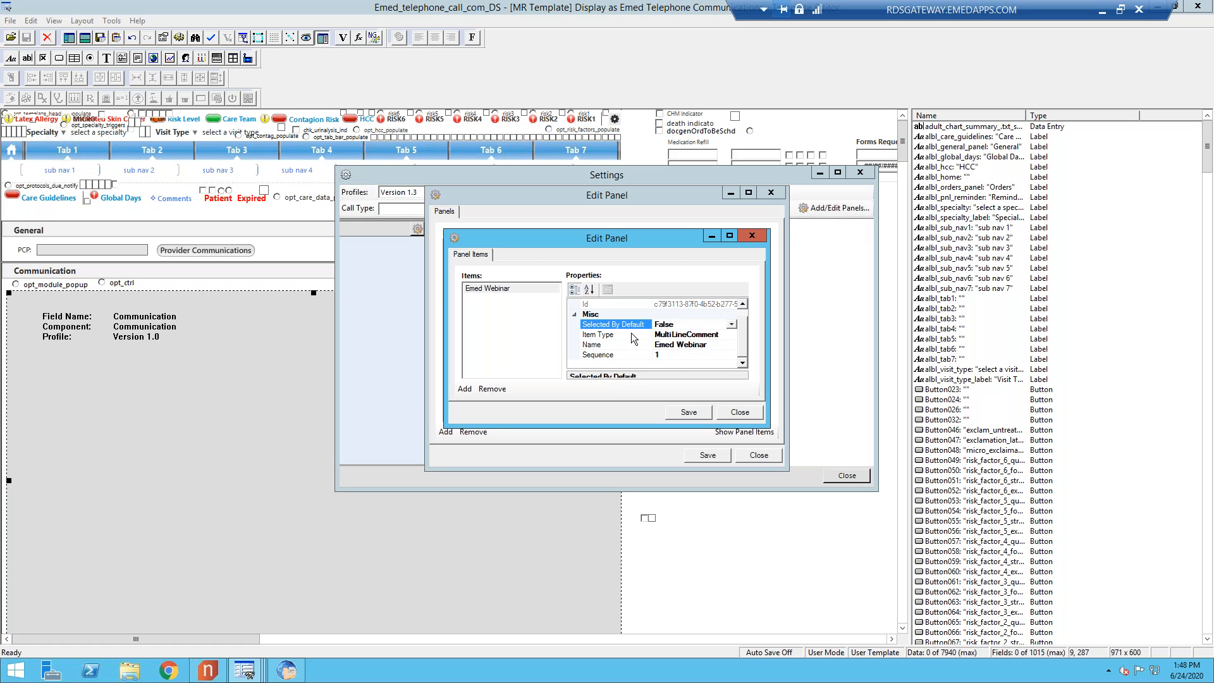
- Try the Menu item type on the Emed Webinar item and return it to MultiLineComment
{"action": "left_click", "coordinate": [691, 335]}
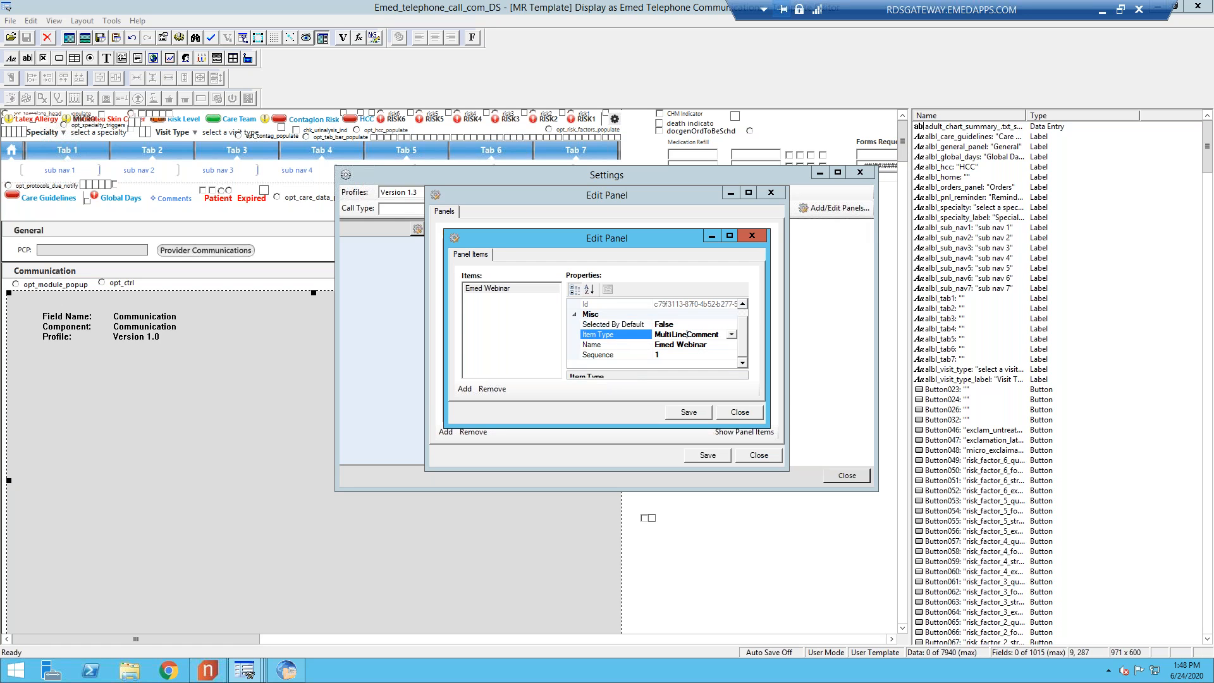
{"action": "left_click", "coordinate": [732, 335]}
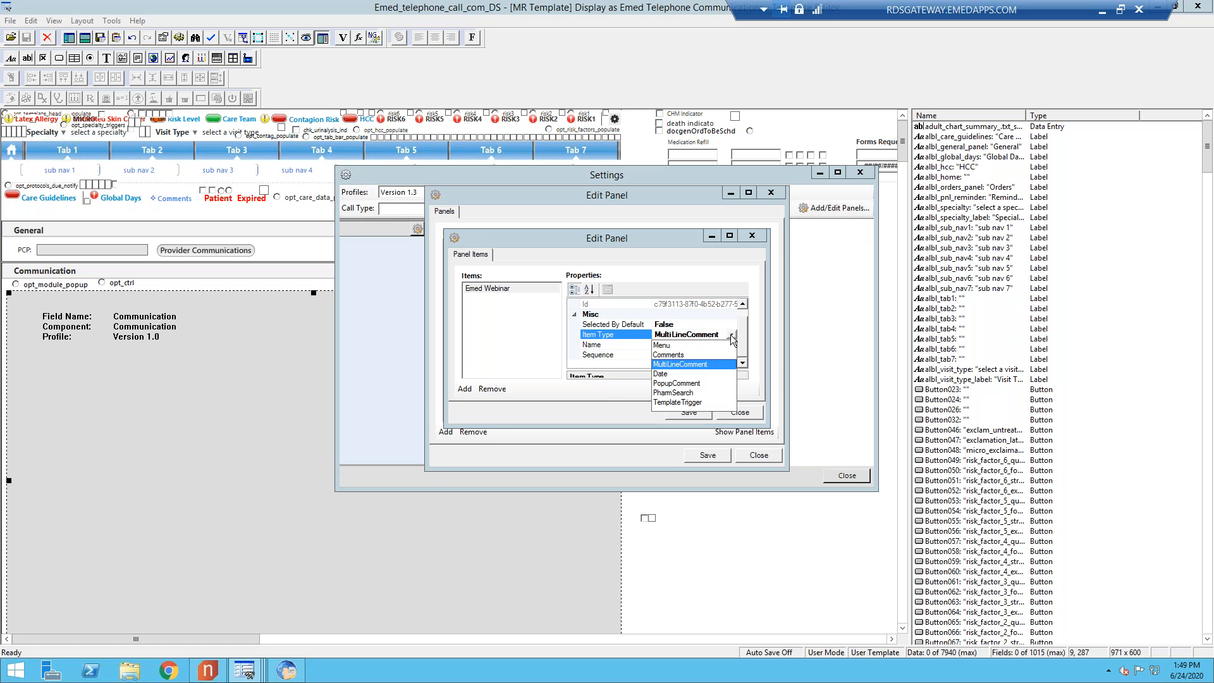
{"action": "left_click", "coordinate": [685, 345]}
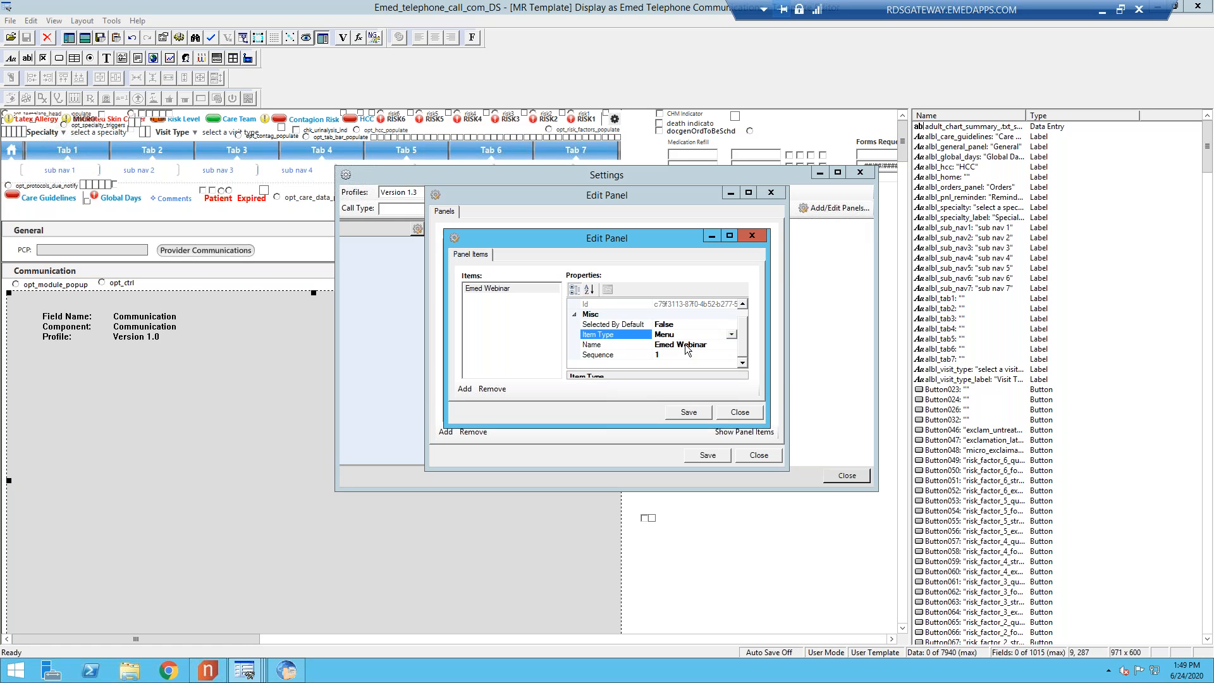
{"action": "left_click", "coordinate": [731, 335]}
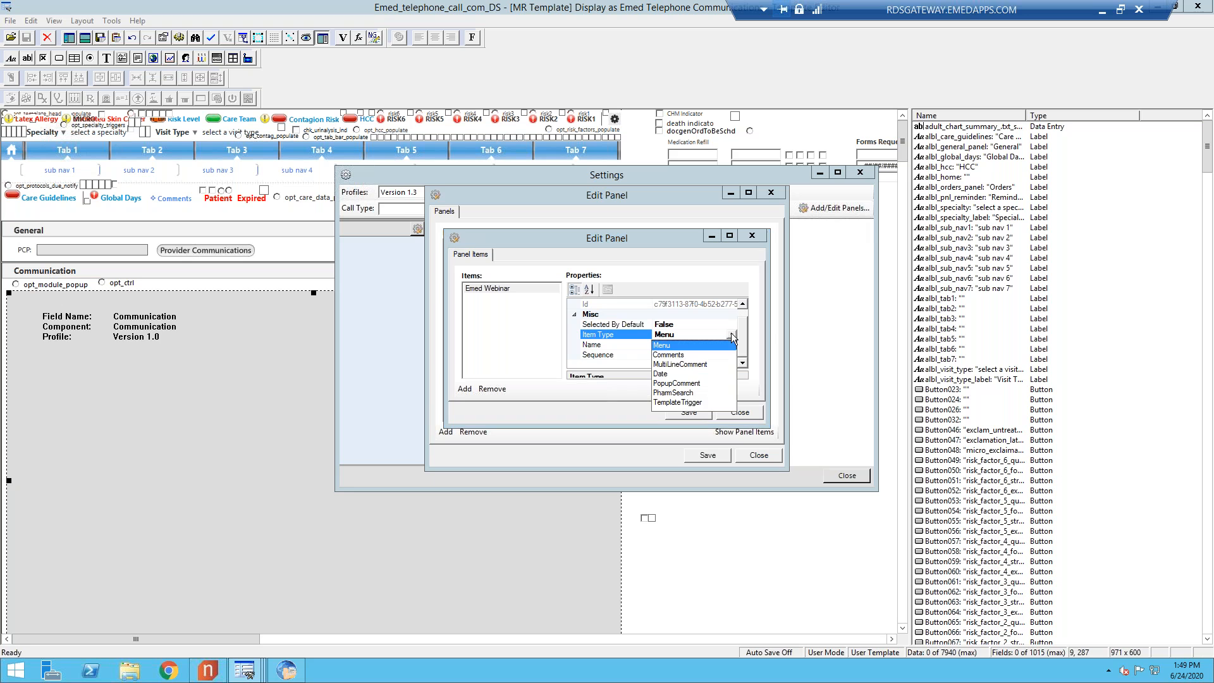
{"action": "left_click", "coordinate": [691, 364]}
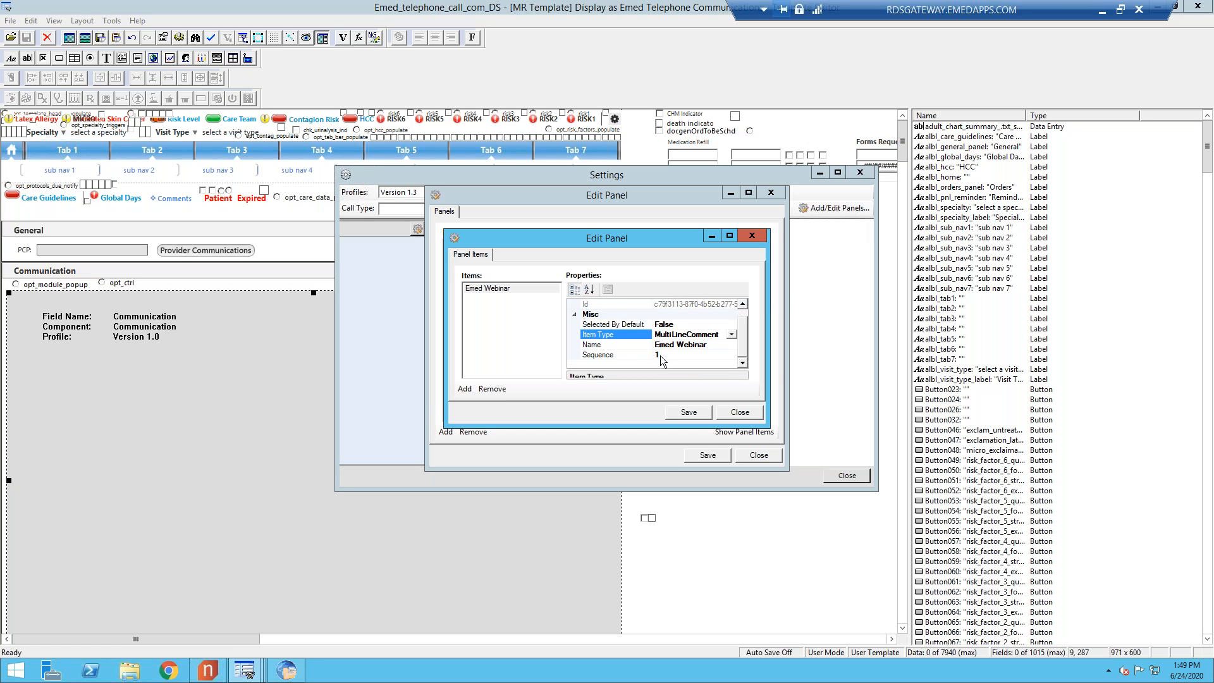
- Add a panel item of type Menu to the Test webinar panel, named "menu" with sequence 2
{"action": "left_click", "coordinate": [464, 388]}
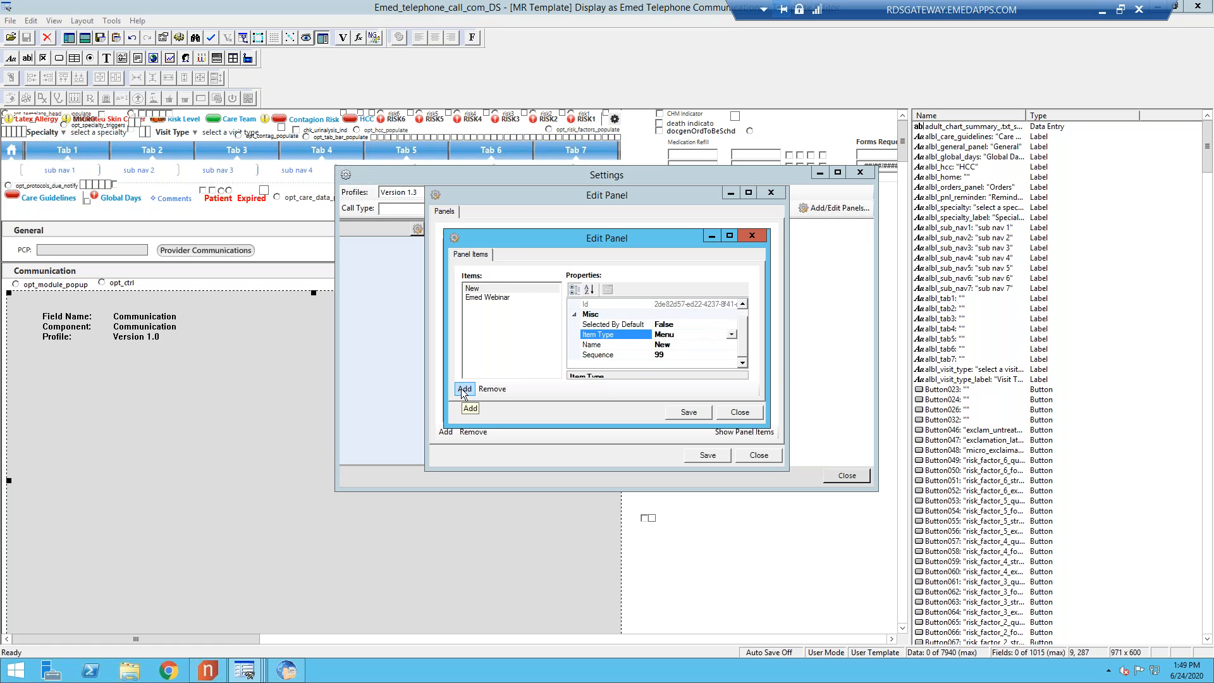
{"action": "left_click", "coordinate": [732, 334]}
{"action": "left_click", "coordinate": [693, 343]}
{"action": "left_click", "coordinate": [693, 343]}
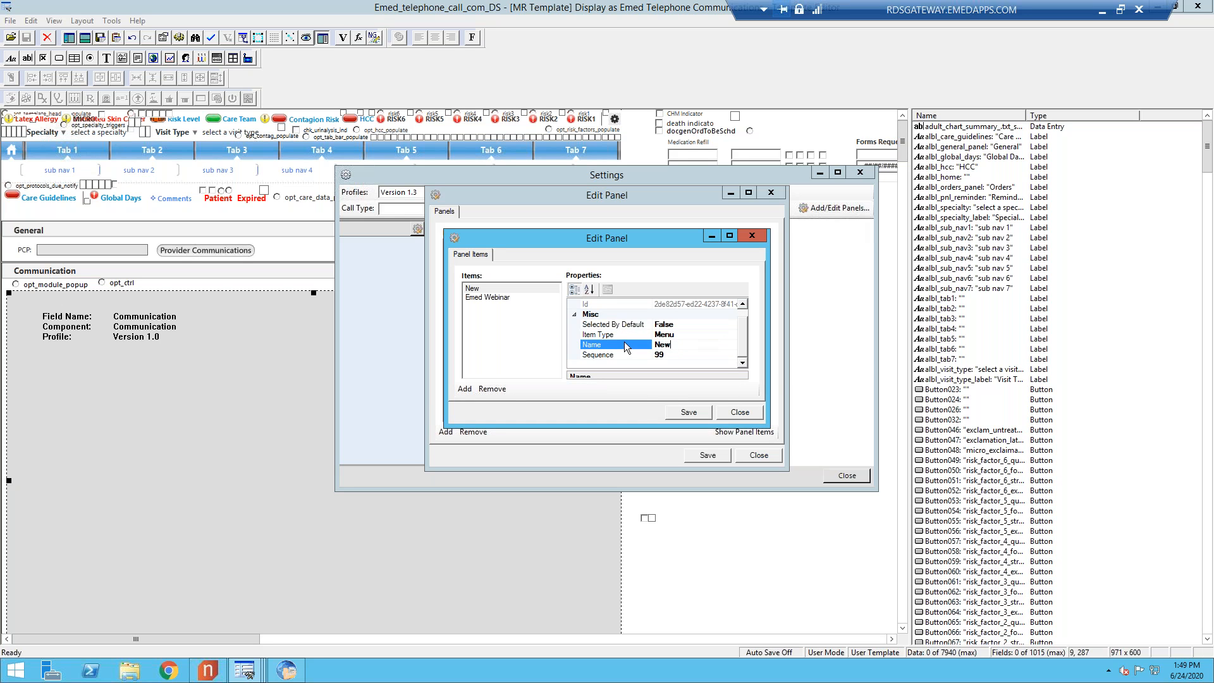
{"action": "key", "text": "BackSpace"}
{"action": "type", "text": "menu"}
{"action": "left_click", "coordinate": [671, 355]}
{"action": "key", "text": "BackSpace"}
{"action": "key", "text": "BackSpace"}
{"action": "type", "text": "2"}
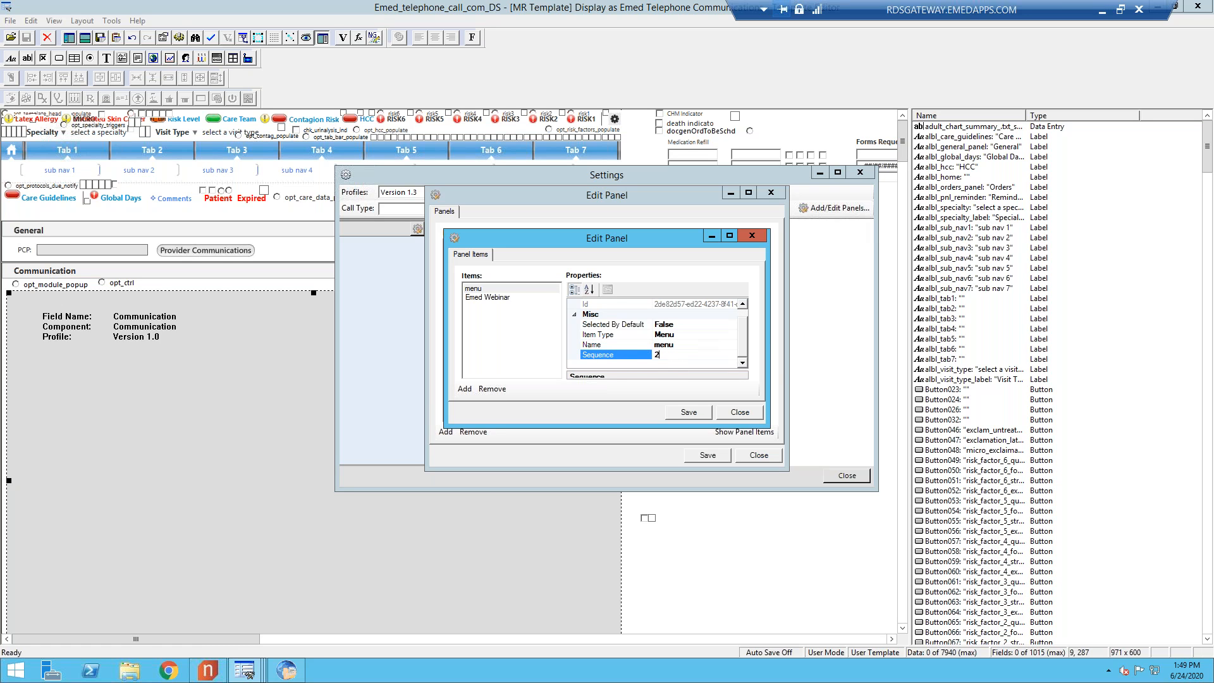
- Save the new "menu" panel item, rename it to a person's first name followed by 2, and save again
{"action": "left_click", "coordinate": [690, 415]}
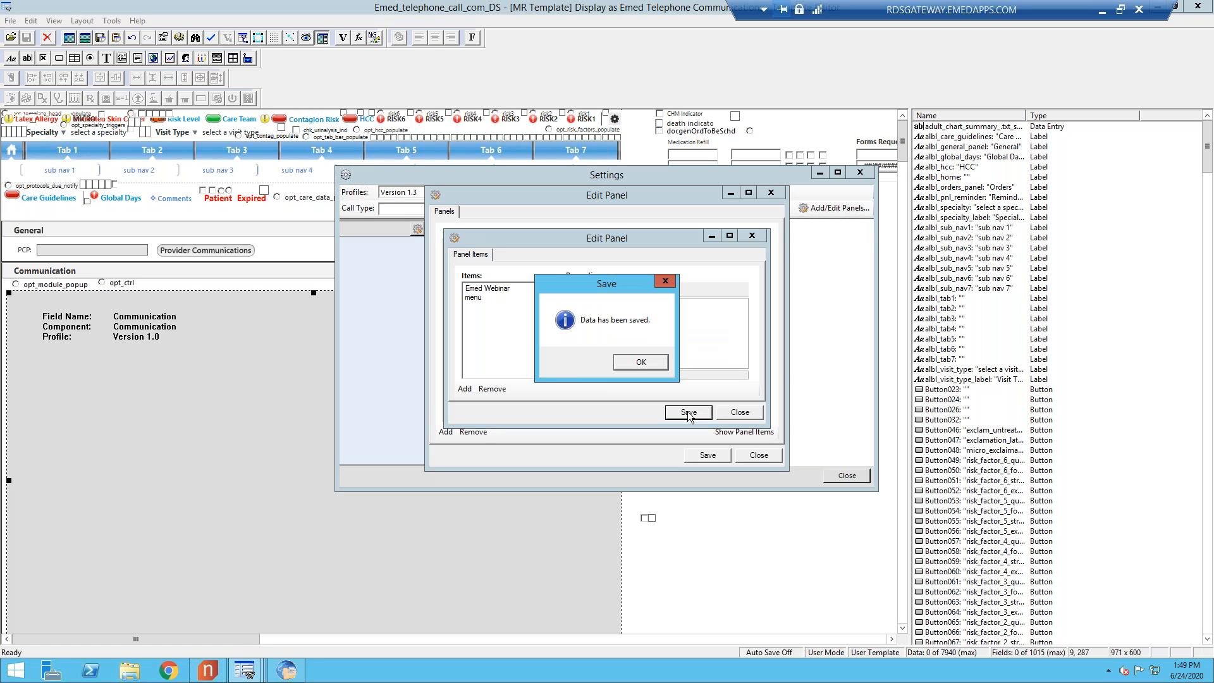
{"action": "left_click", "coordinate": [641, 362]}
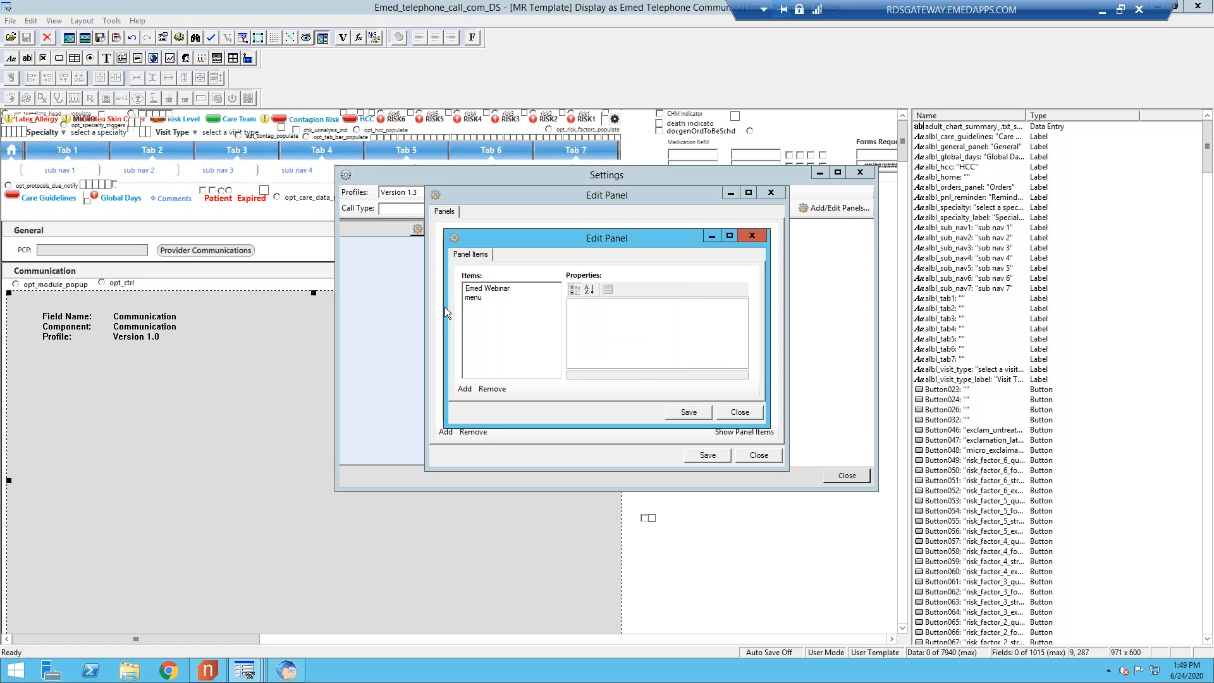
{"action": "left_click", "coordinate": [483, 300]}
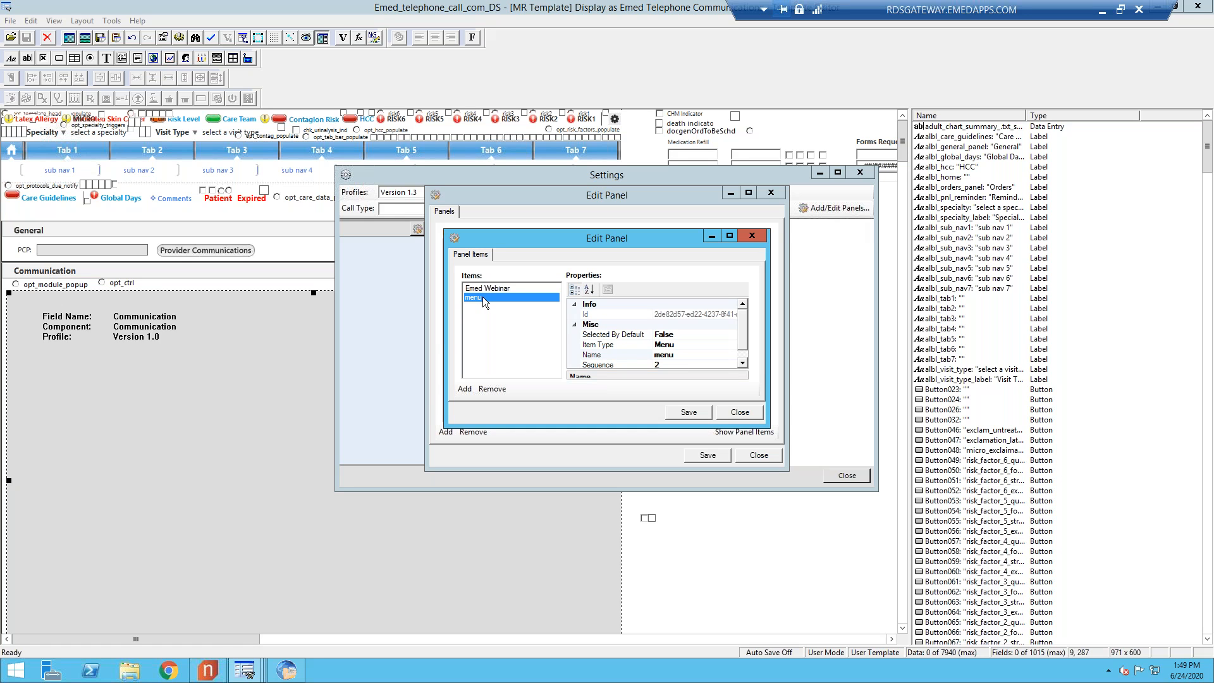
{"action": "left_click", "coordinate": [678, 355]}
{"action": "double_click", "coordinate": [659, 355]}
{"action": "type", "text": "D"}
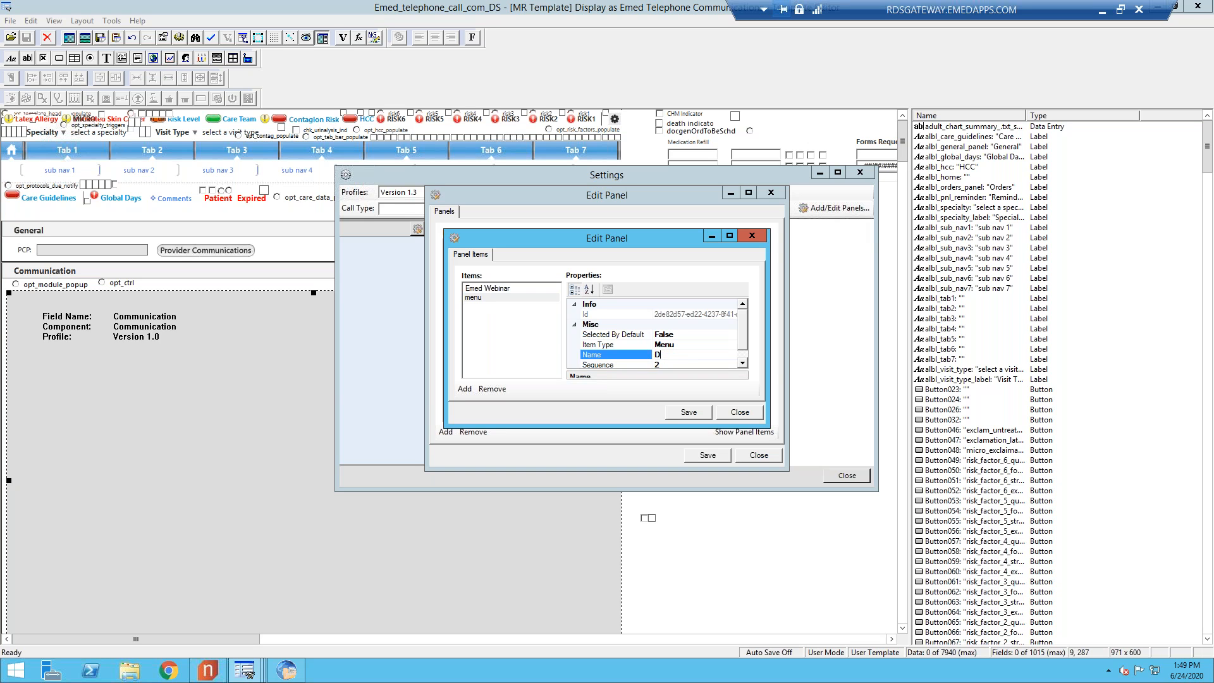
{"action": "type", "text": "wight 2"}
{"action": "left_click", "coordinate": [692, 411]}
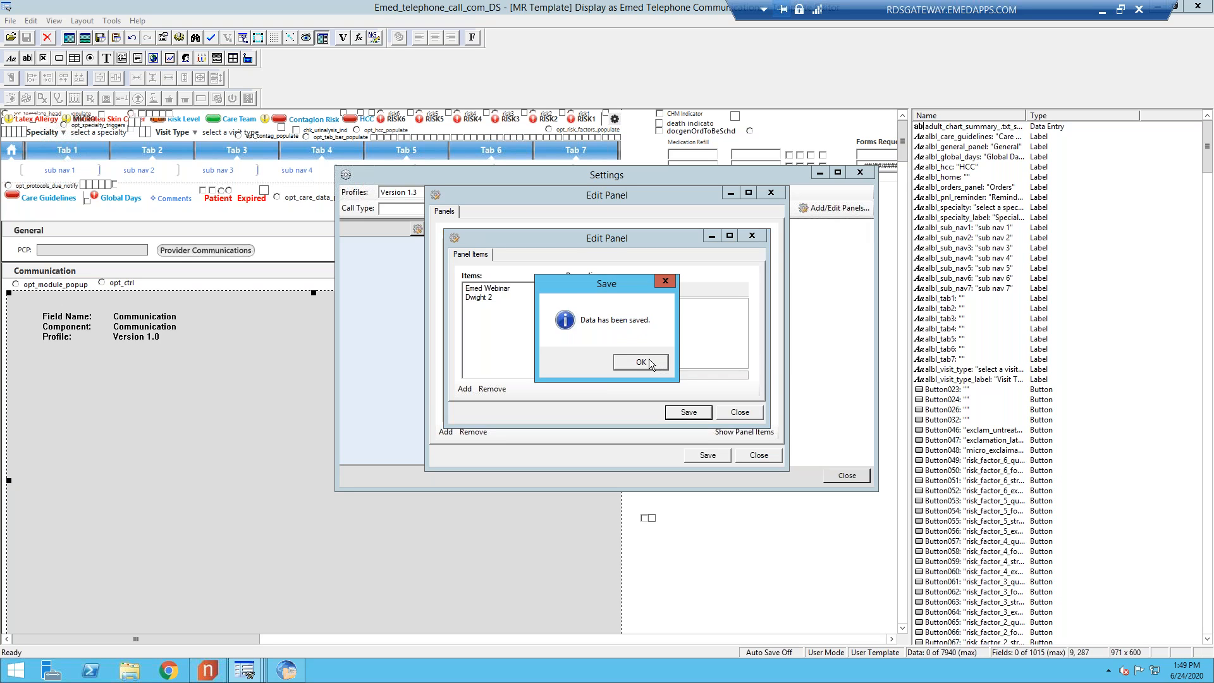
{"action": "left_click", "coordinate": [714, 360]}
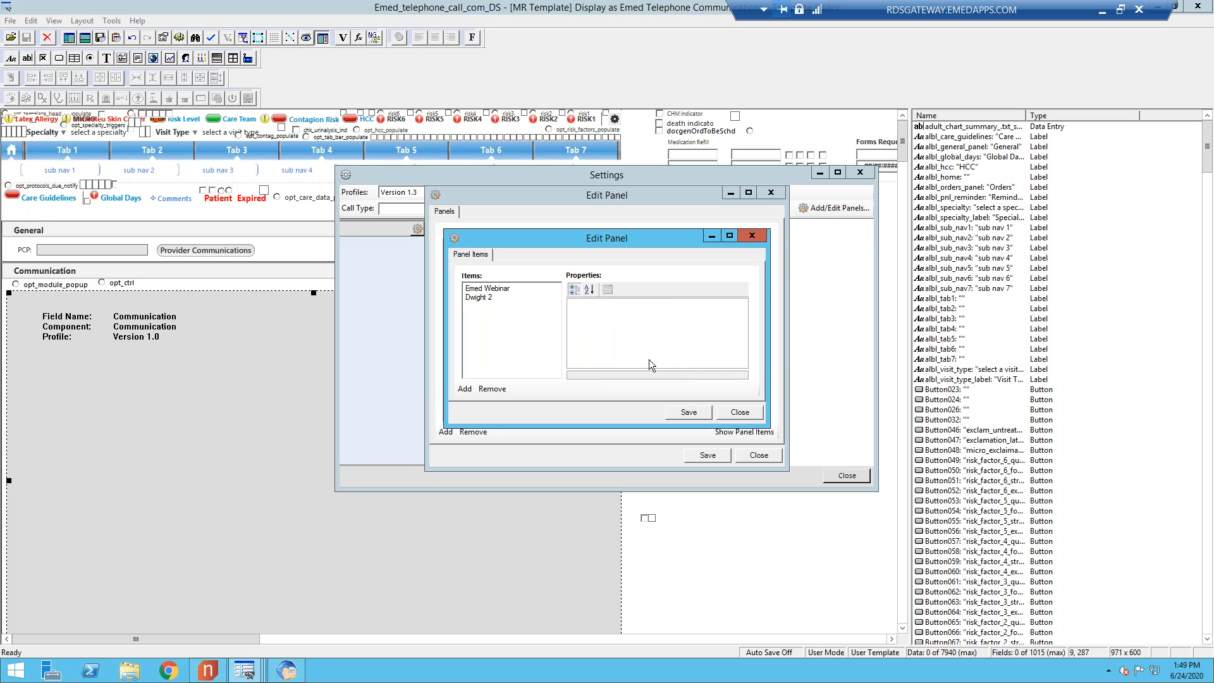
- Save the renamed item, leave the panel items, and save and close the panel list
{"action": "left_click", "coordinate": [482, 298]}
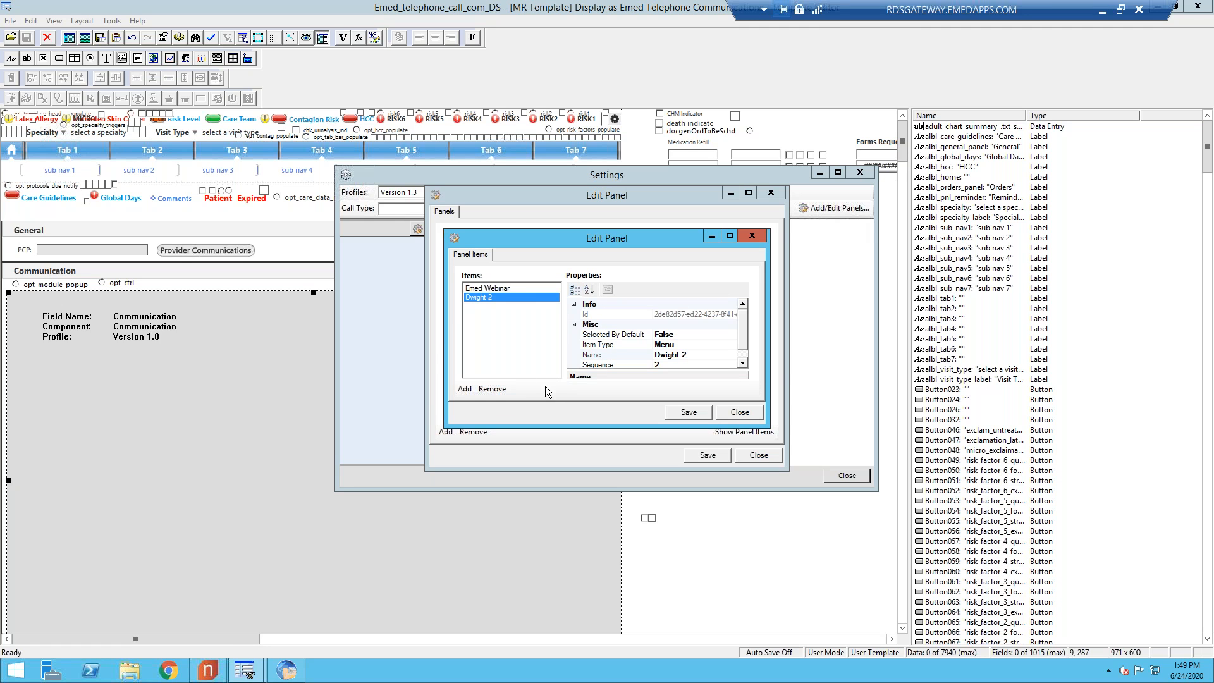
{"action": "left_click", "coordinate": [686, 413]}
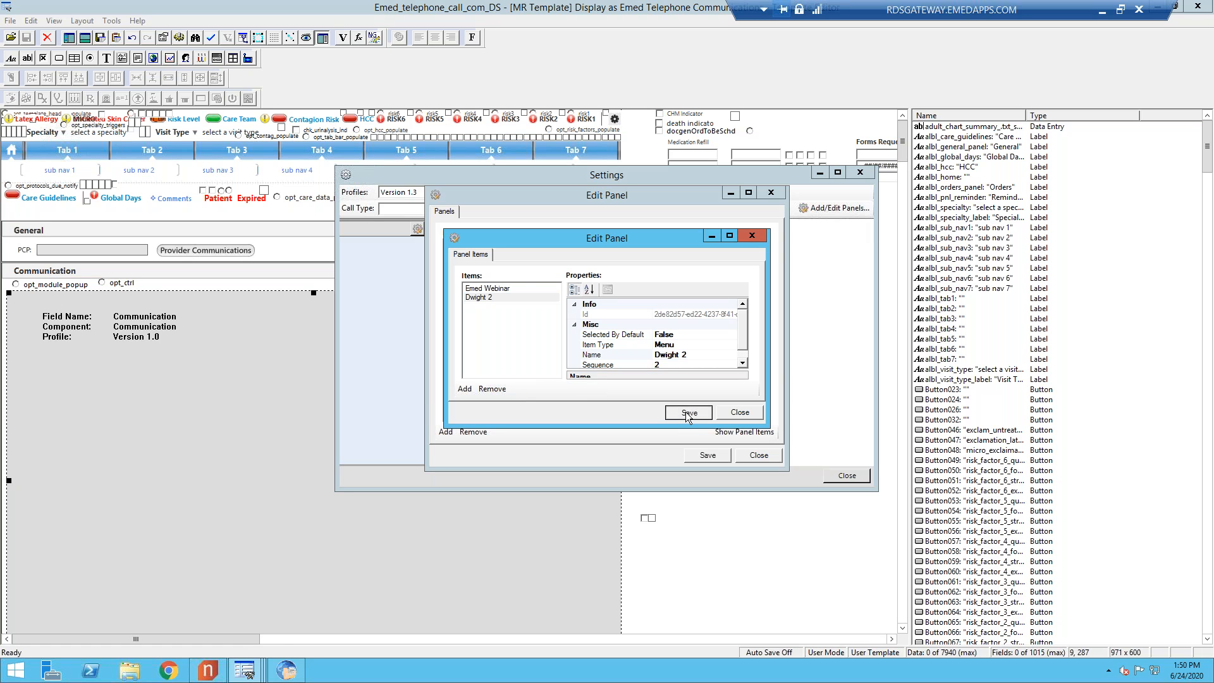
{"action": "left_click", "coordinate": [746, 411]}
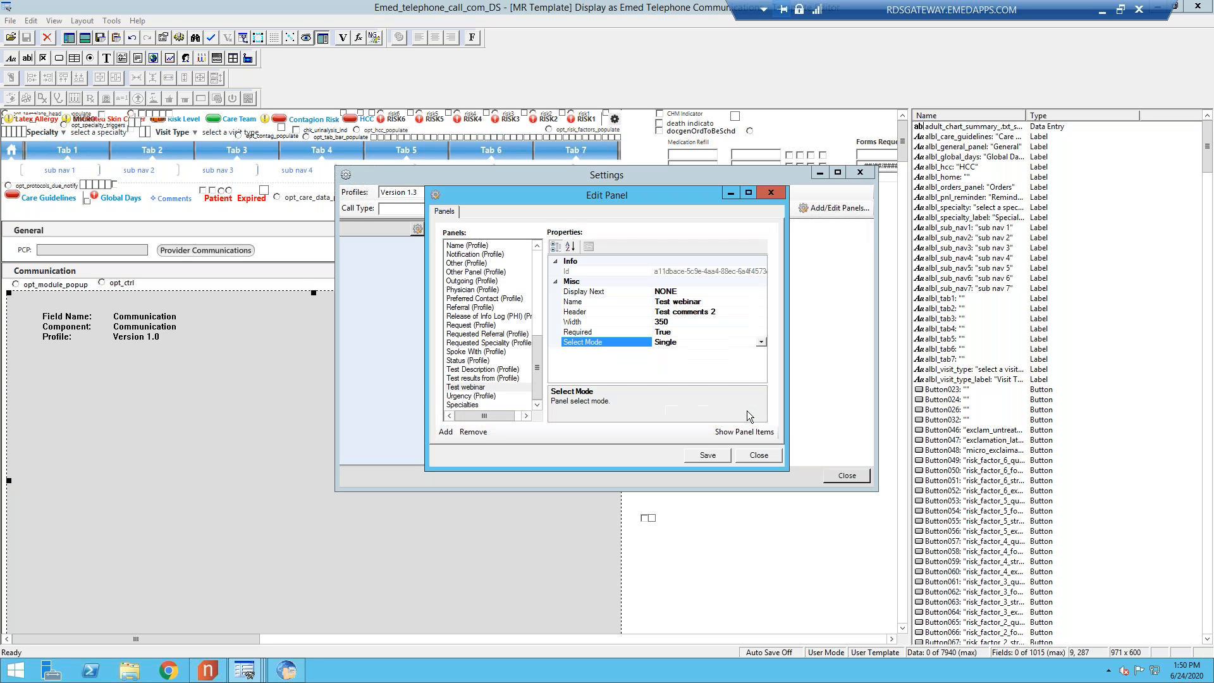
{"action": "left_click", "coordinate": [708, 454]}
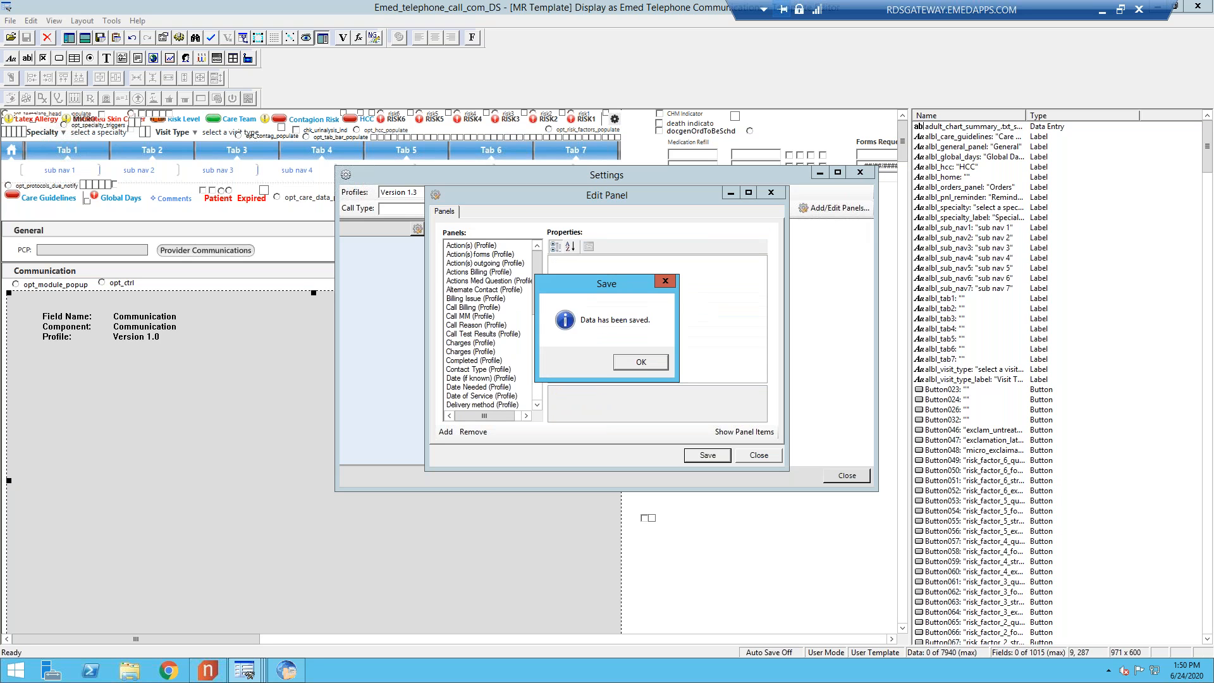
{"action": "left_click", "coordinate": [642, 359]}
{"action": "left_click", "coordinate": [771, 193]}
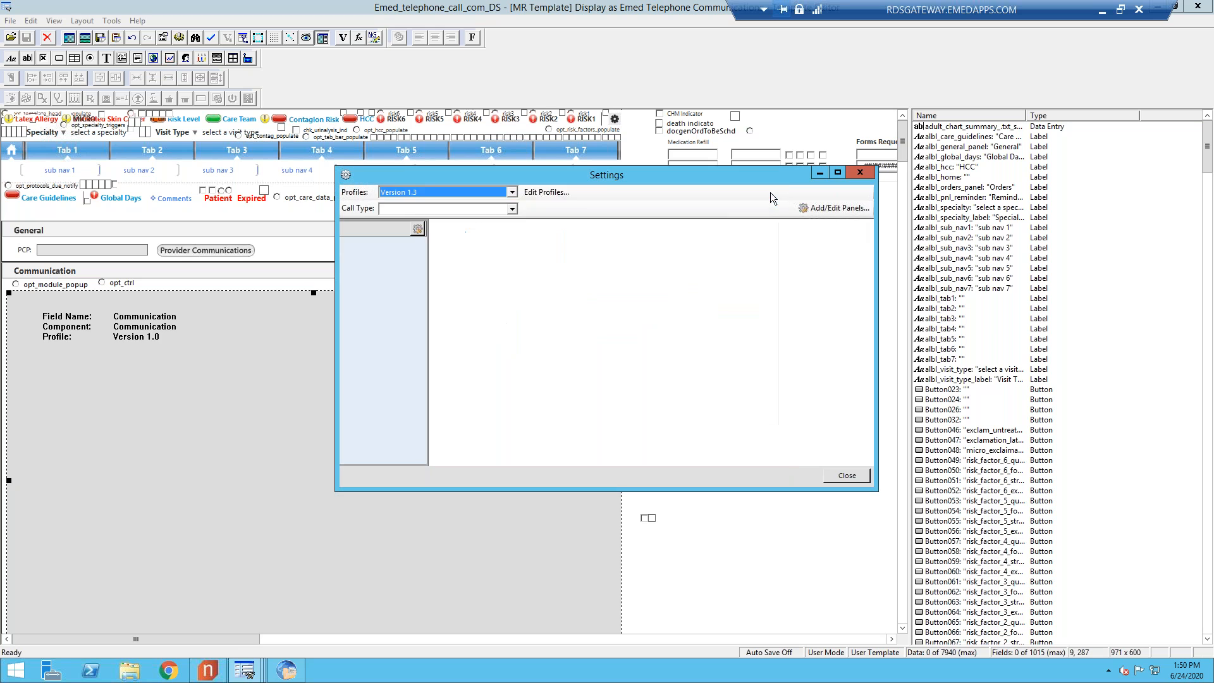
- Reopen the panel list and try to save the Test webinar panel with Display Next set to Alternate Contact (Profile)
{"action": "left_click", "coordinate": [822, 207]}
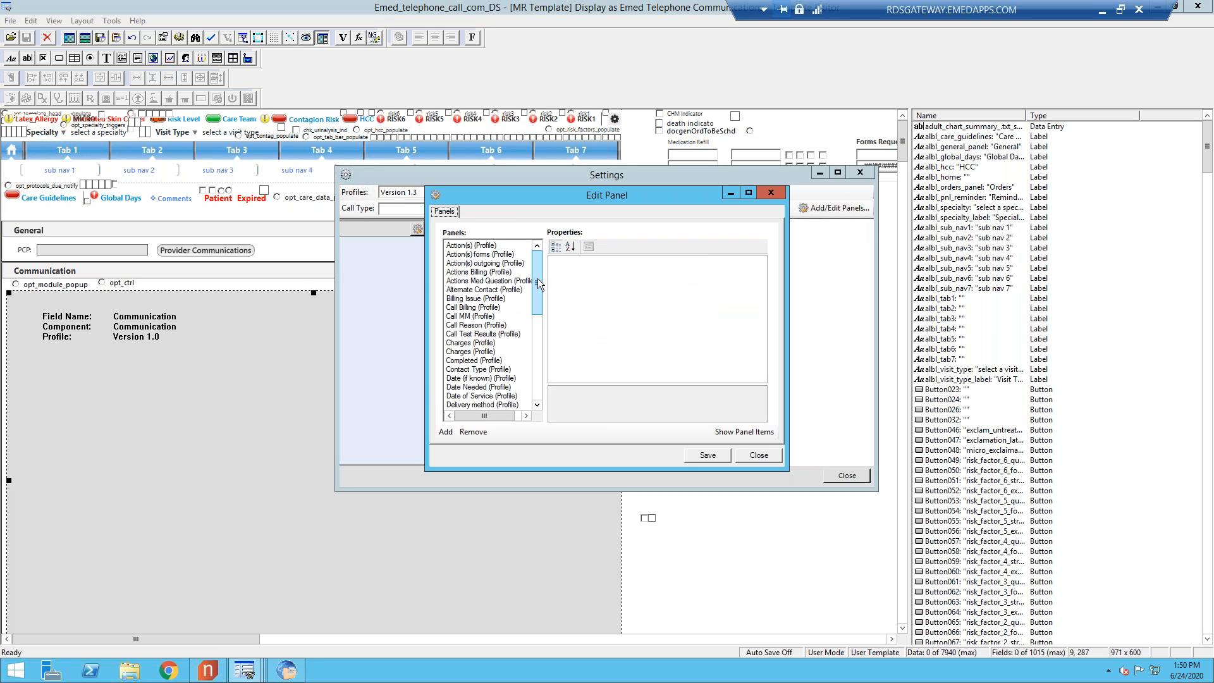
{"action": "scroll", "coordinate": [541, 323], "scroll_direction": "down", "scroll_amount": 10}
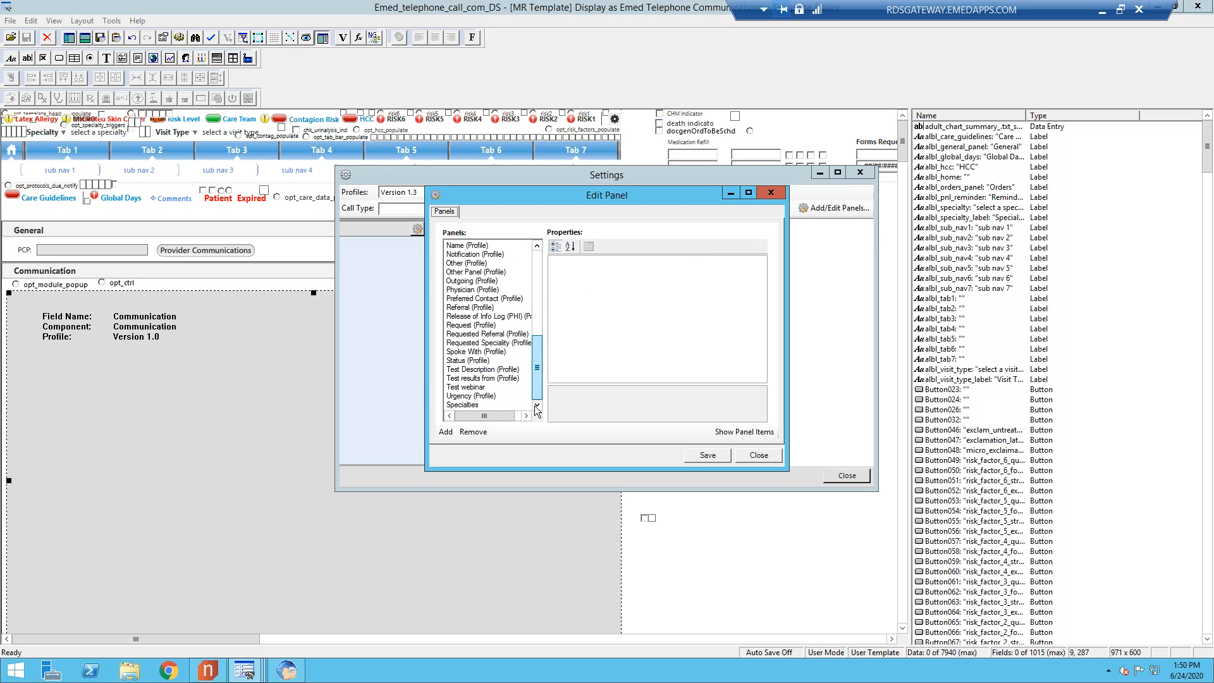
{"action": "left_click", "coordinate": [483, 388]}
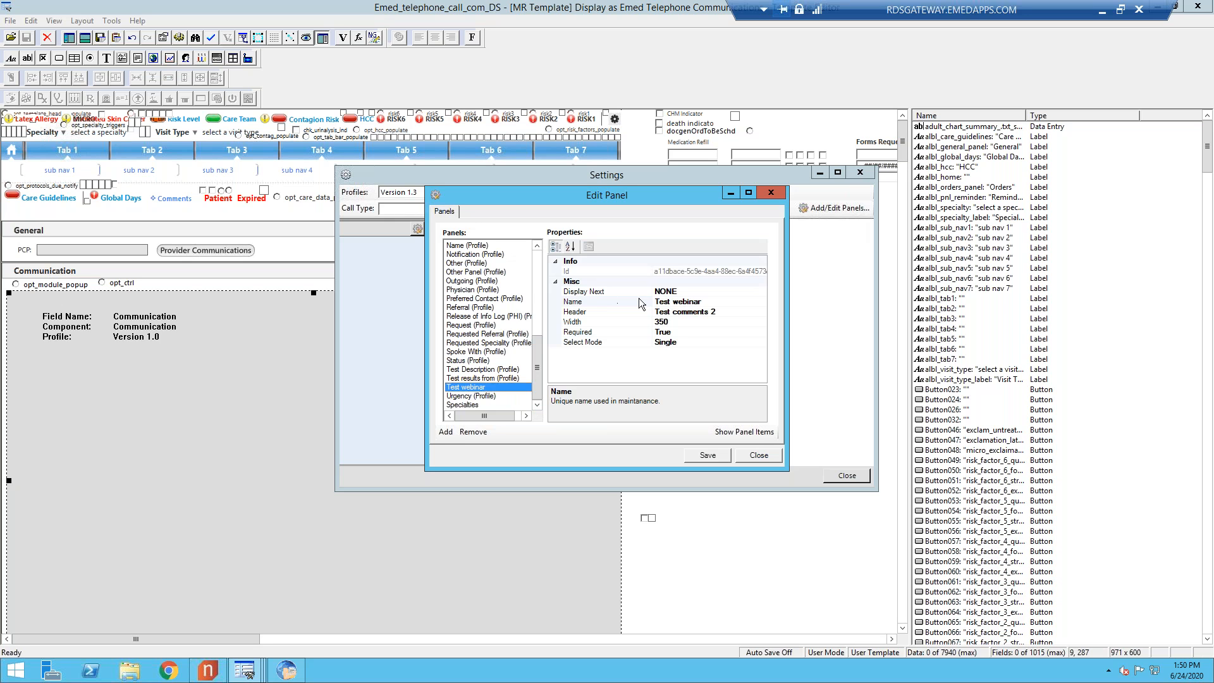
{"action": "left_click", "coordinate": [726, 291]}
{"action": "left_click", "coordinate": [762, 292]}
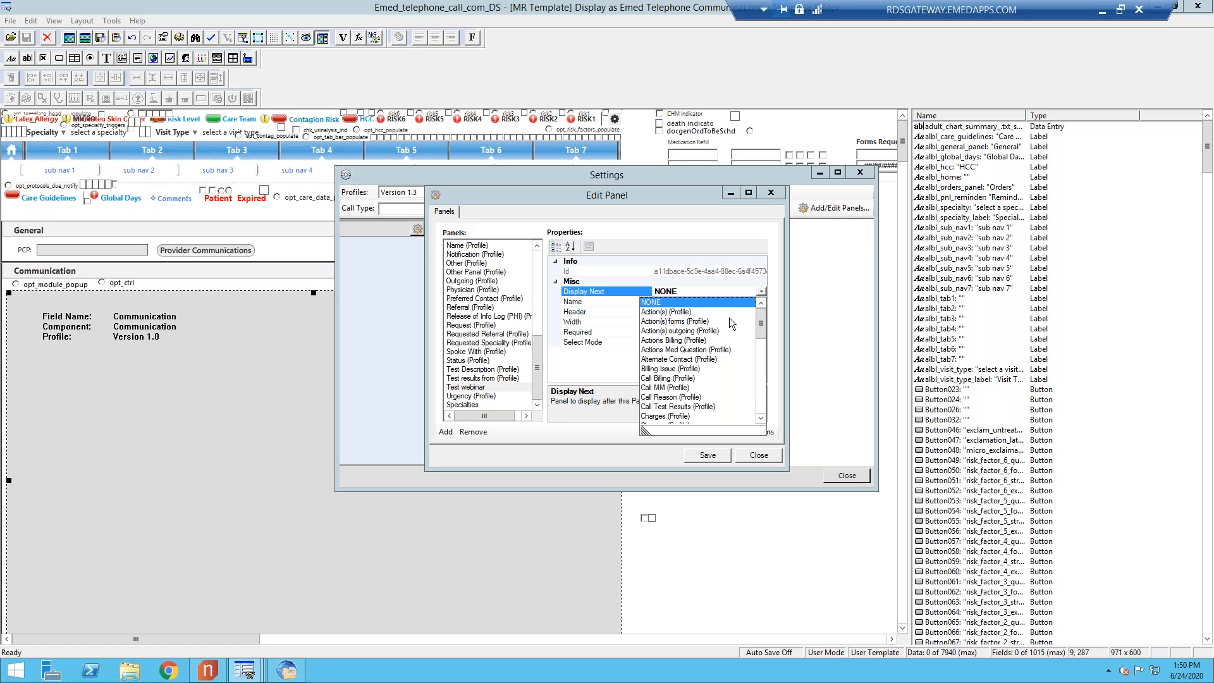
{"action": "left_click", "coordinate": [697, 359]}
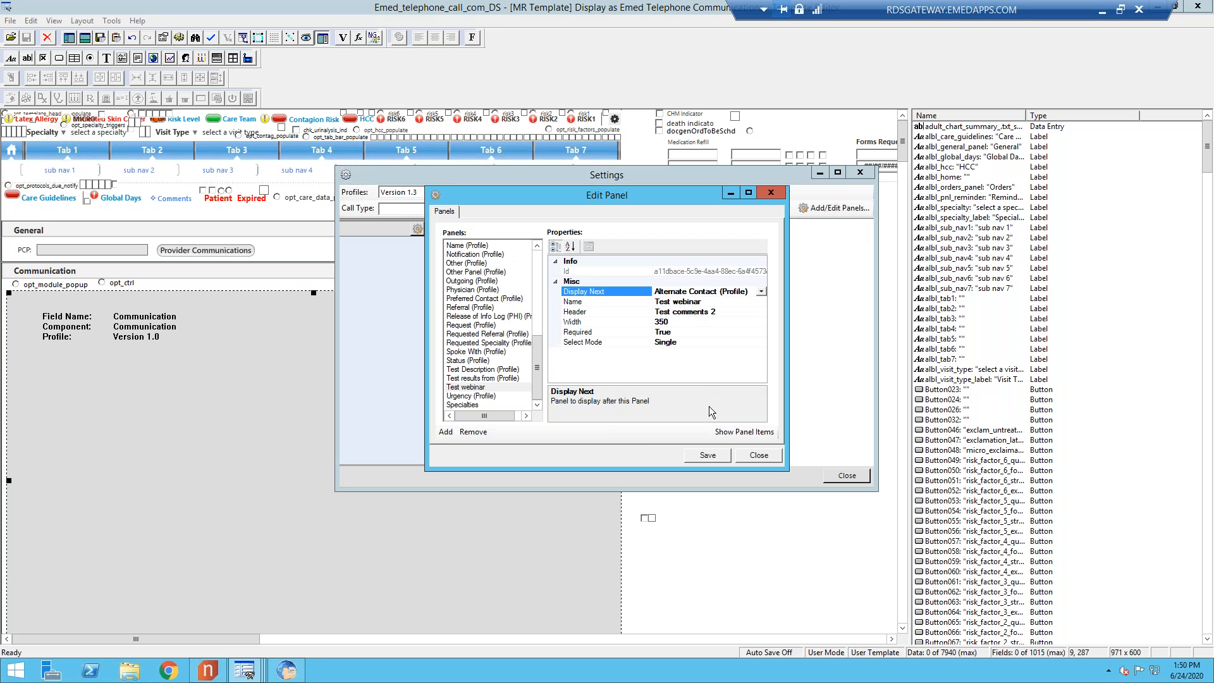
{"action": "left_click", "coordinate": [715, 454]}
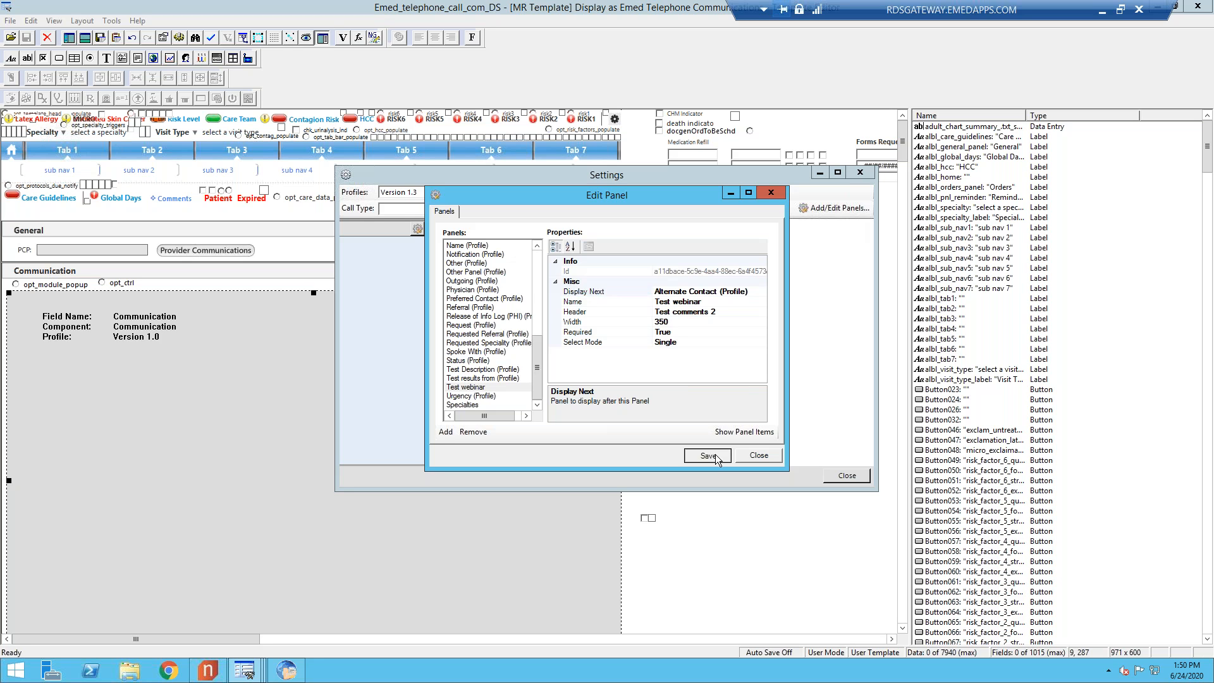
{"action": "left_click", "coordinate": [711, 372]}
- Return the Test webinar panel's Display Next to NONE, save the panels and close the panel list
{"action": "left_click", "coordinate": [702, 289]}
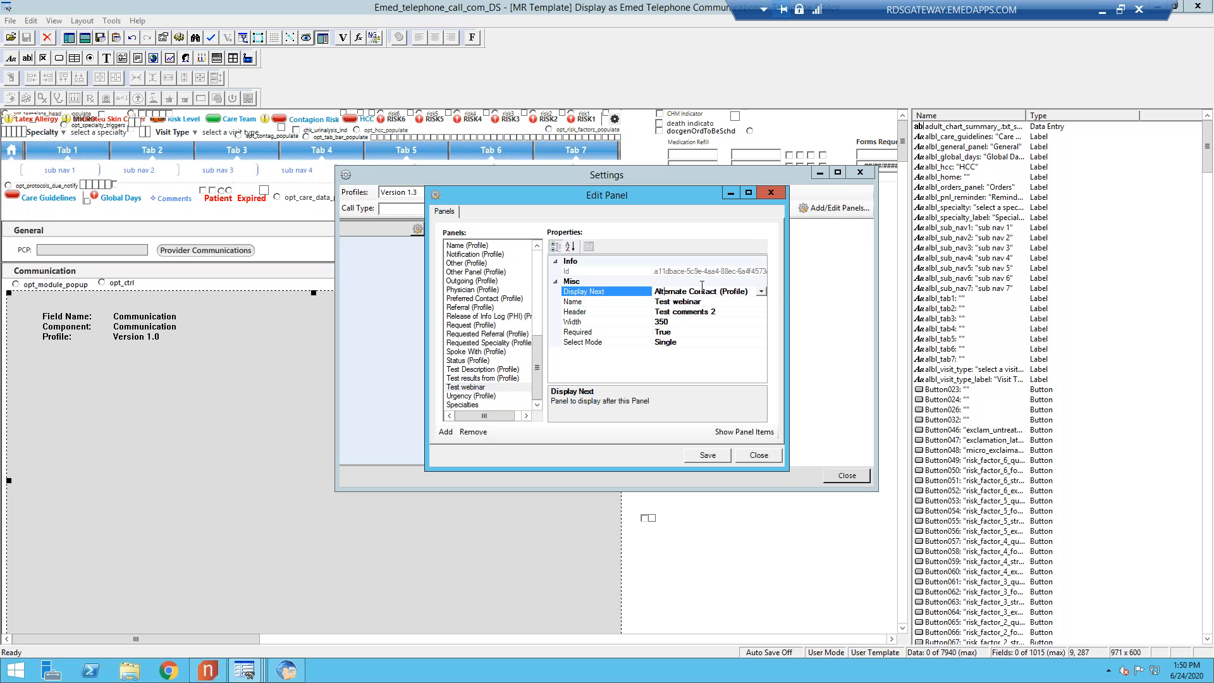
{"action": "left_click", "coordinate": [764, 290]}
{"action": "left_click", "coordinate": [701, 301]}
{"action": "left_click", "coordinate": [708, 455]}
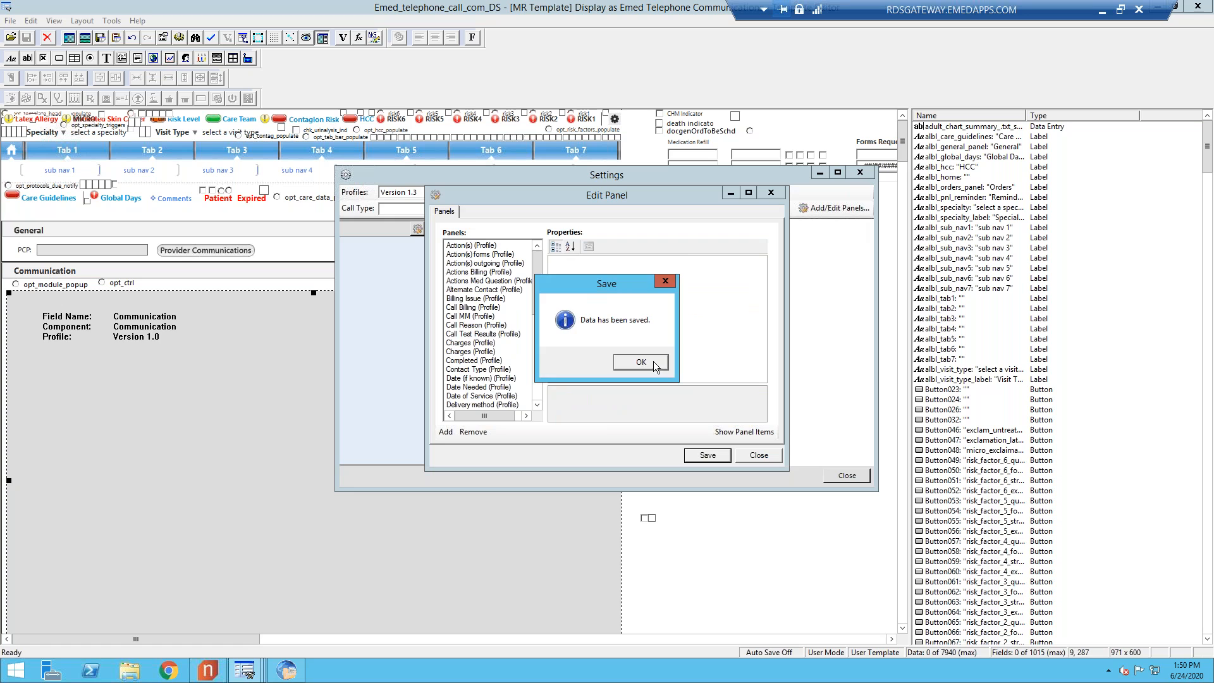
{"action": "left_click", "coordinate": [654, 361]}
{"action": "left_click", "coordinate": [761, 454]}
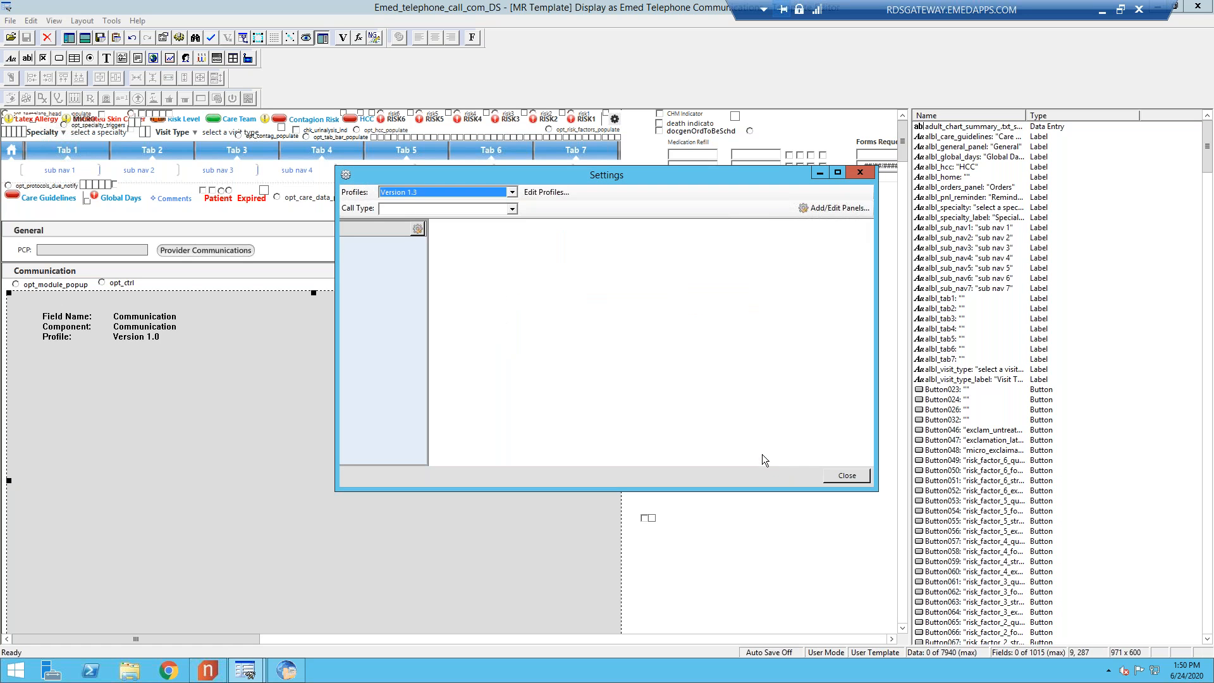
- Load the Version 1.4 profile with the Charges call type in the component settings
{"action": "left_click", "coordinate": [511, 192]}
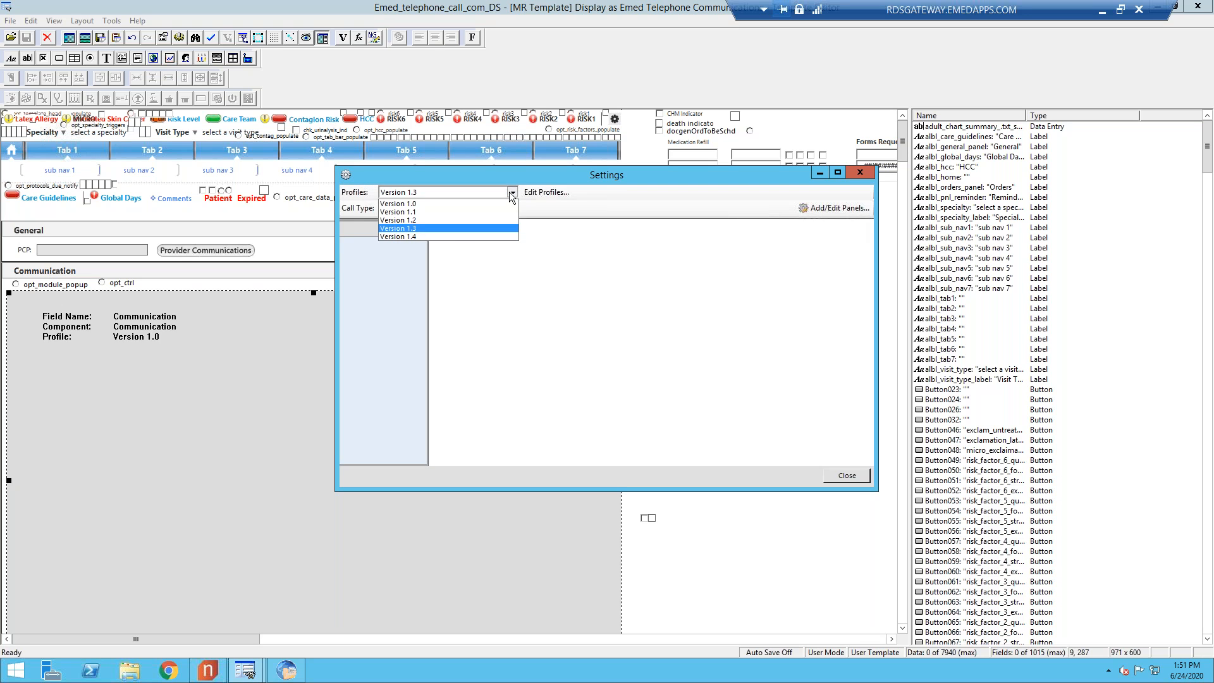
{"action": "left_click", "coordinate": [468, 238]}
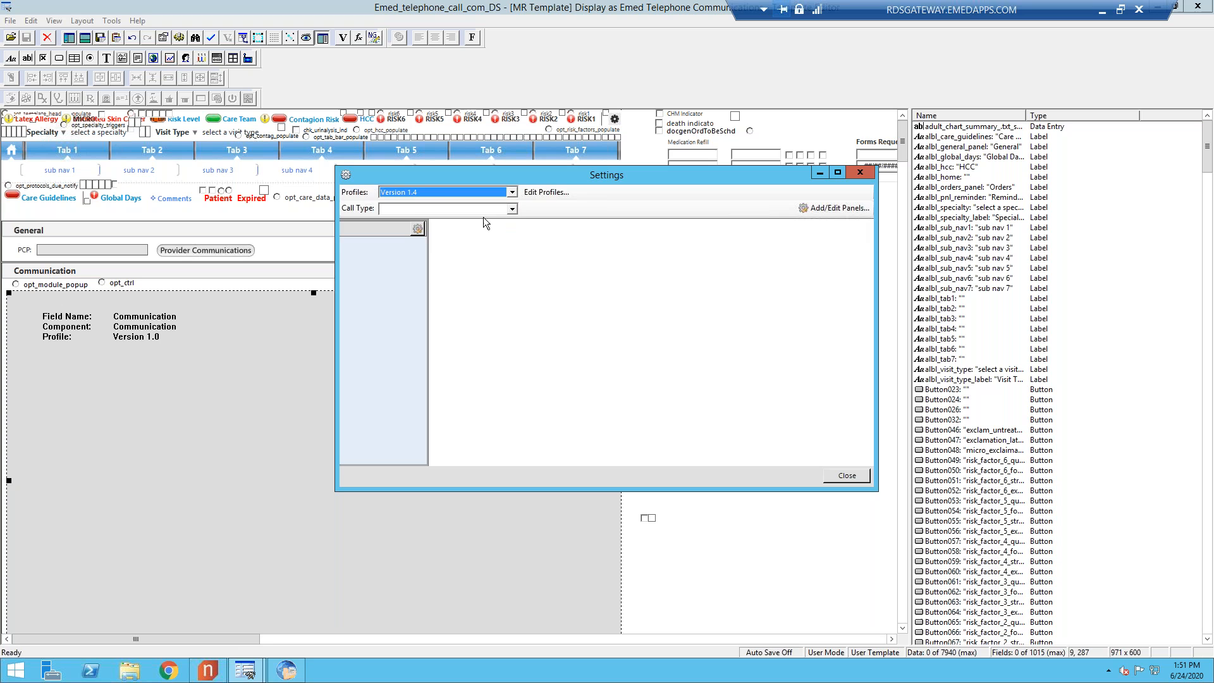
{"action": "left_click", "coordinate": [512, 208]}
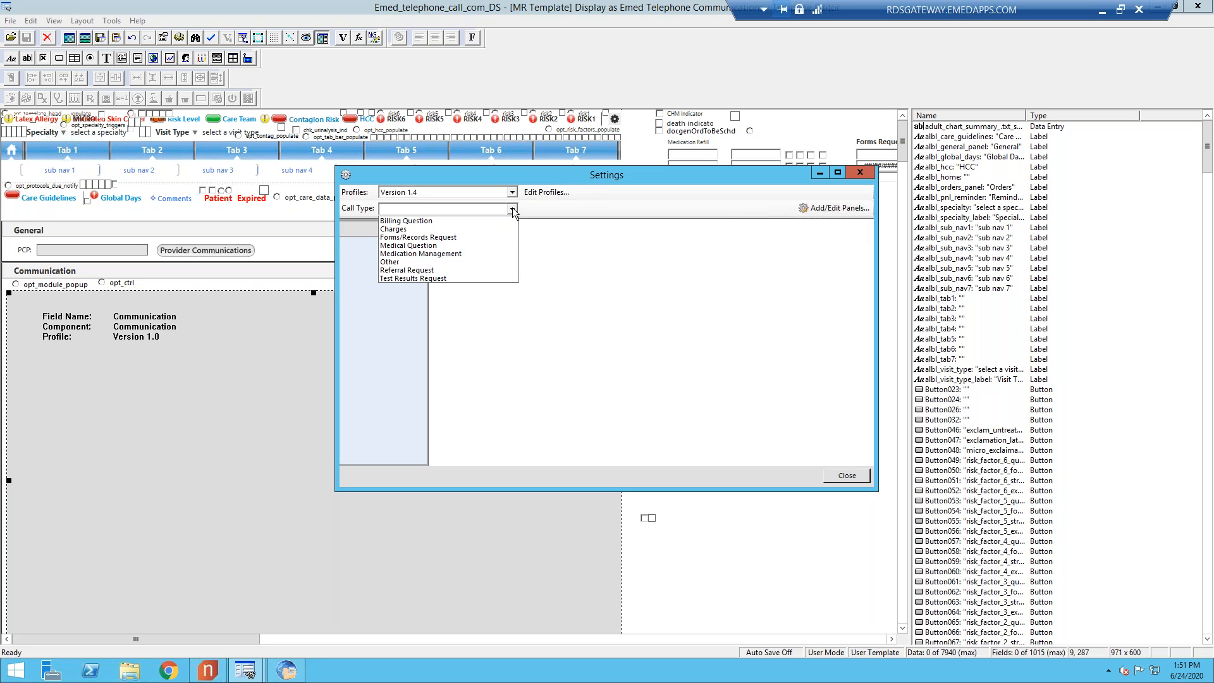
{"action": "left_click", "coordinate": [459, 229]}
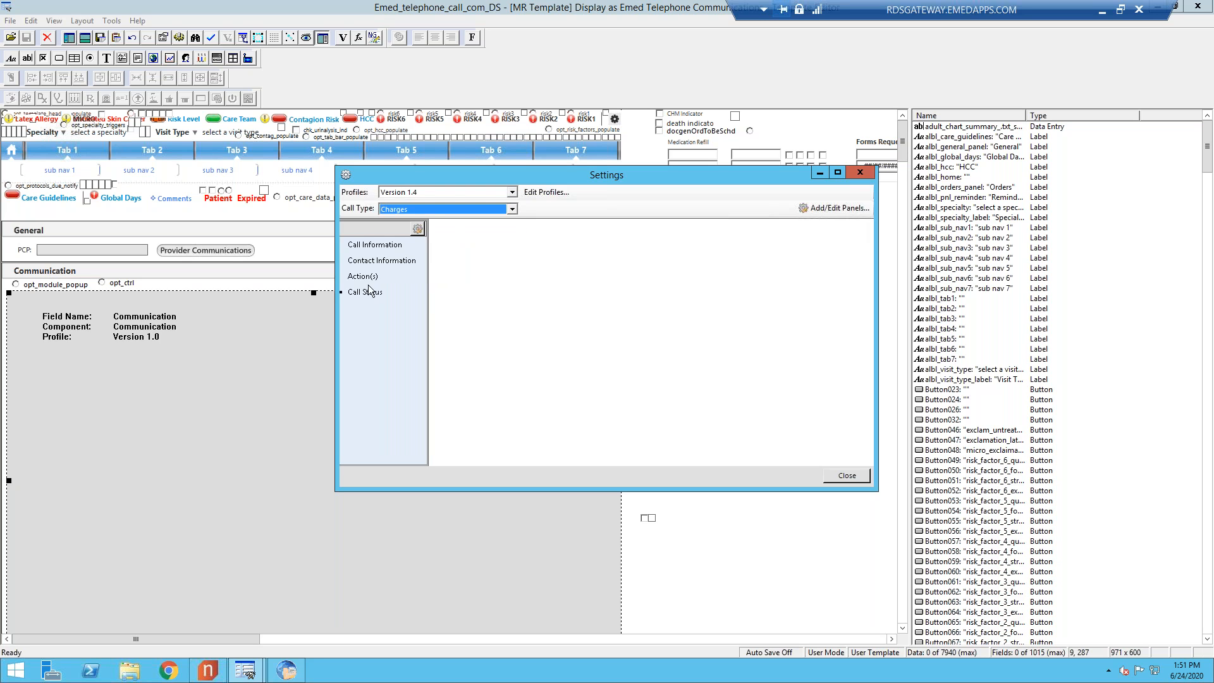
- Examine the properties of the Charges (Profile) panel and close its editor
{"action": "left_click", "coordinate": [418, 229]}
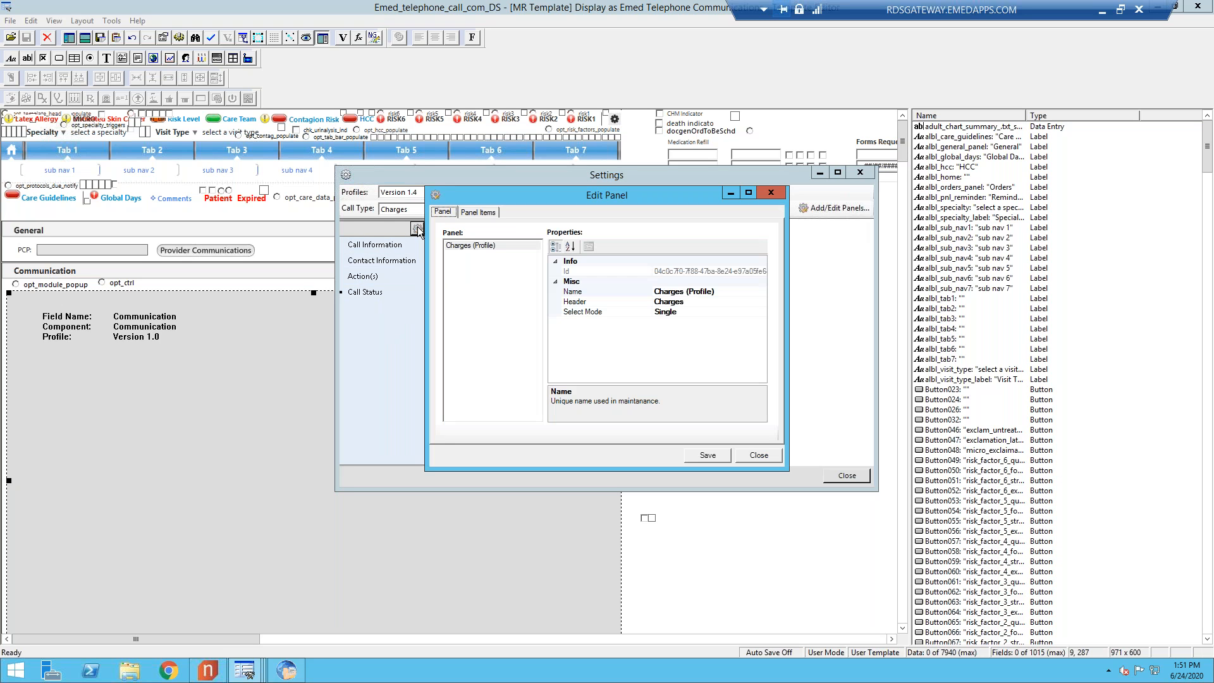
{"action": "left_click", "coordinate": [492, 245]}
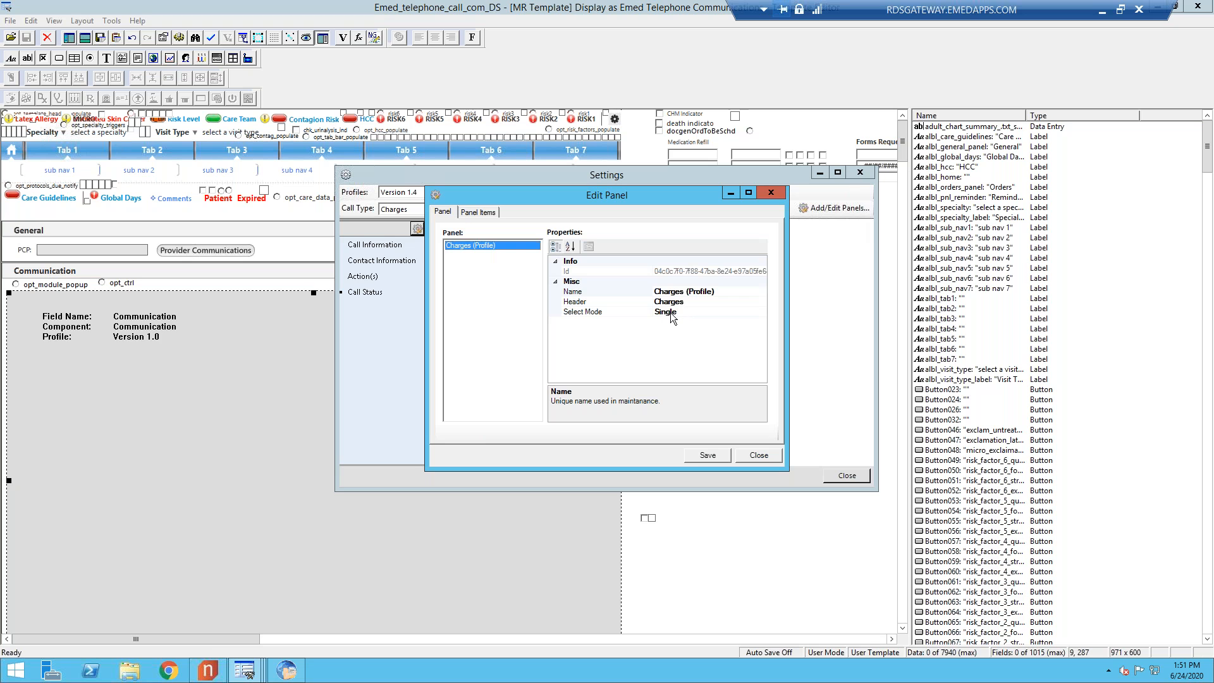
{"action": "left_click_drag", "start_coordinate": [612, 192], "coordinate": [1014, 245]}
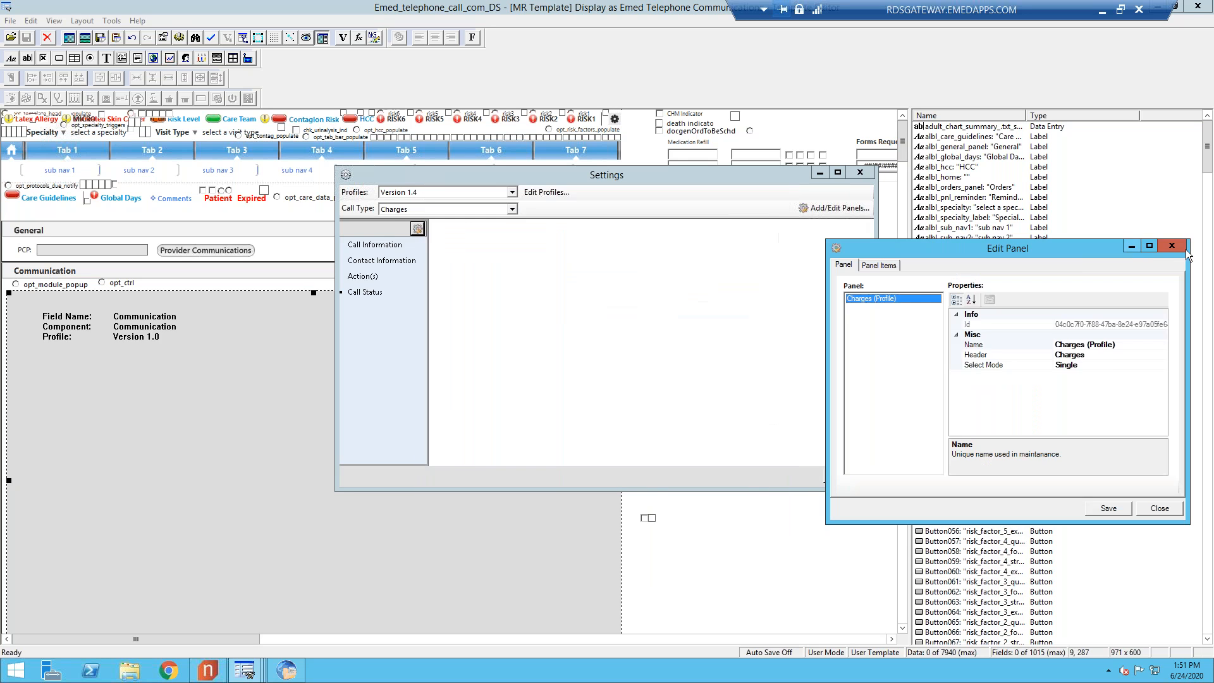
{"action": "left_click", "coordinate": [1174, 246]}
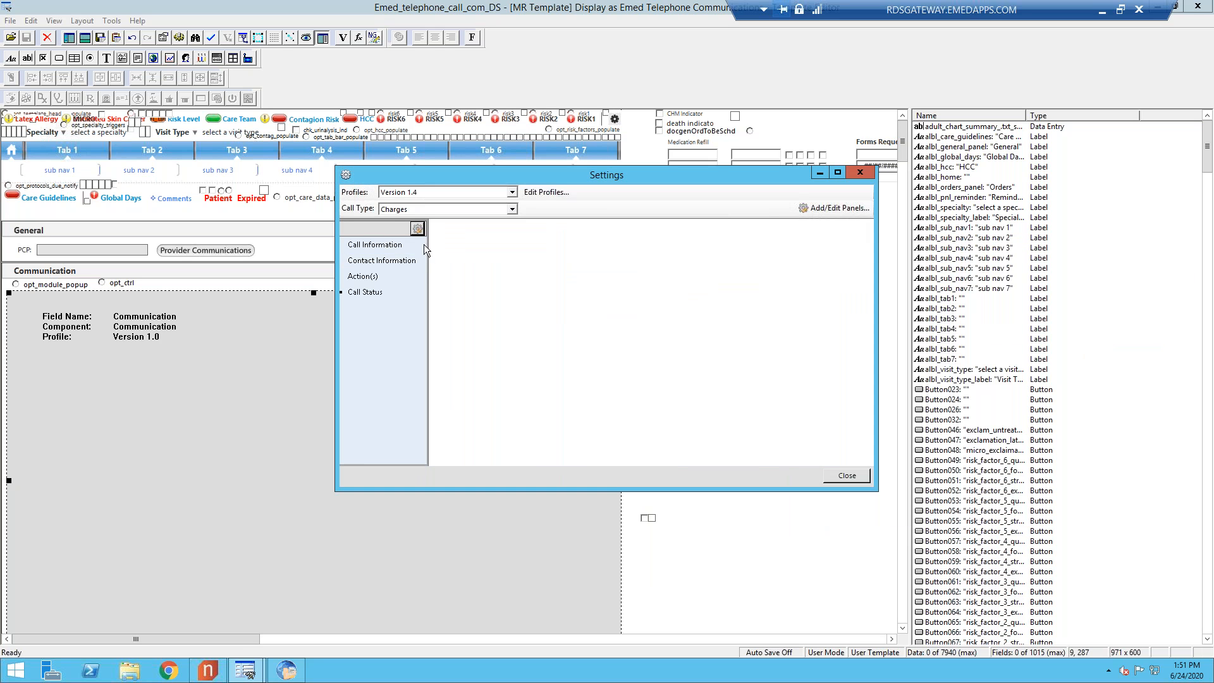
- Show the Call Information panels and examine the Contact Type panel's properties and its incoming call, email and fax items
{"action": "left_click", "coordinate": [404, 248]}
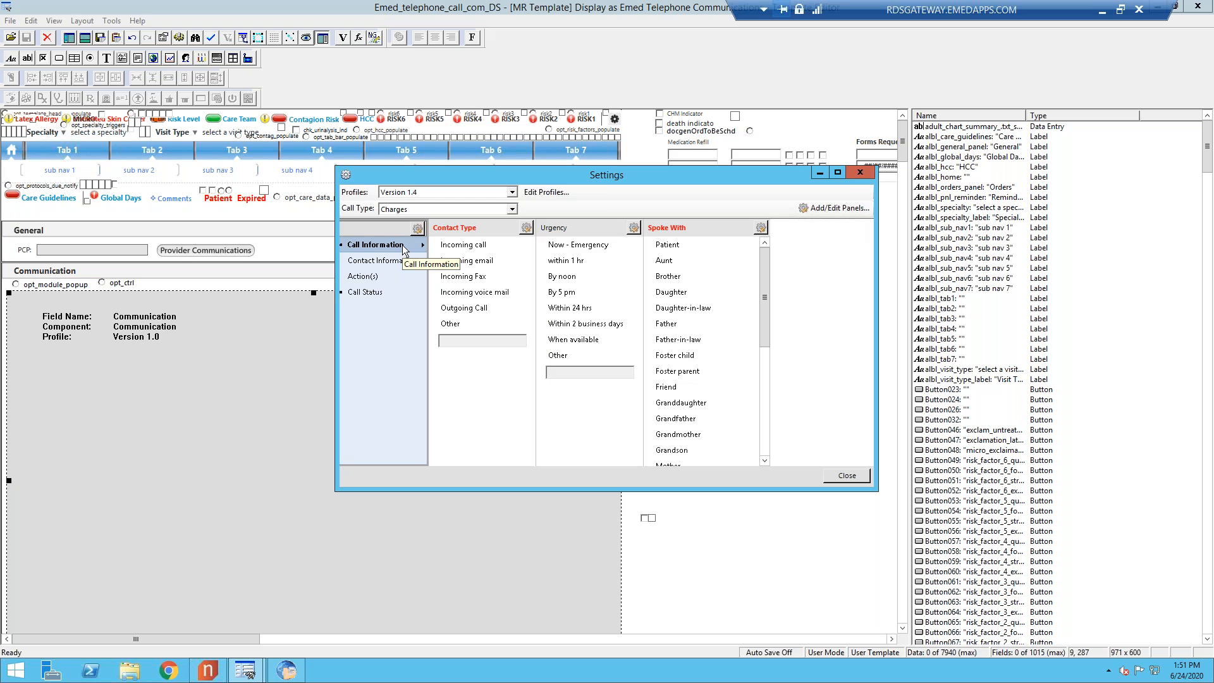
{"action": "left_click", "coordinate": [526, 228]}
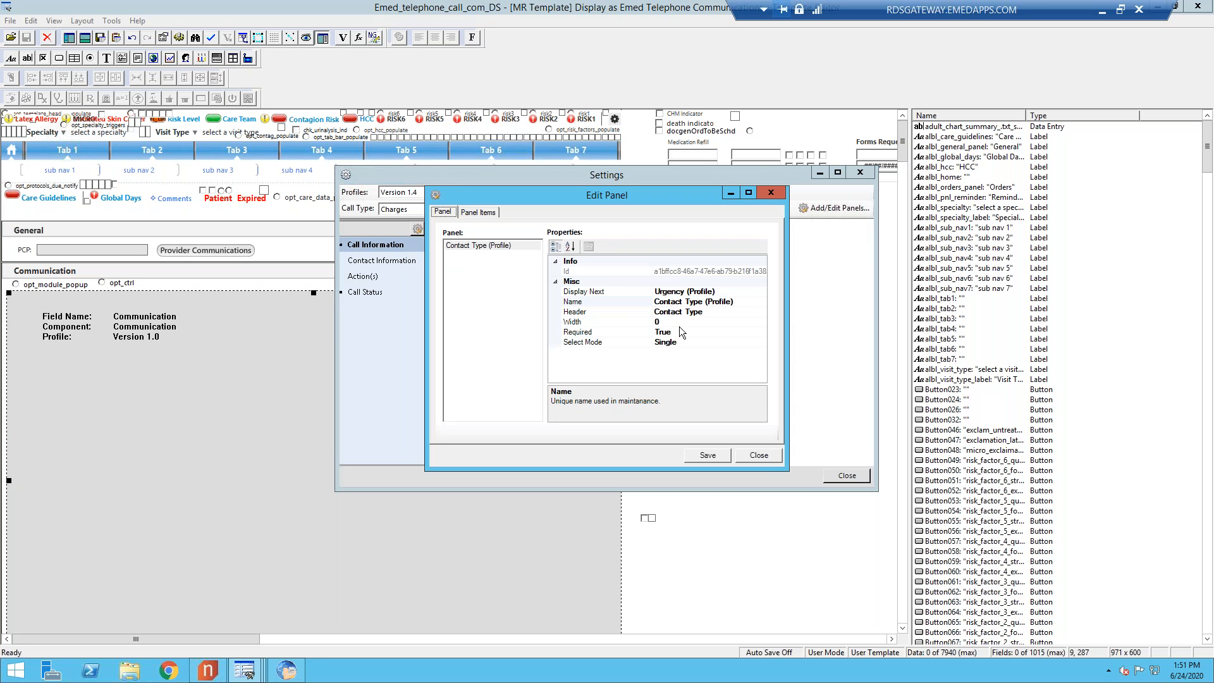
{"action": "left_click", "coordinate": [484, 213]}
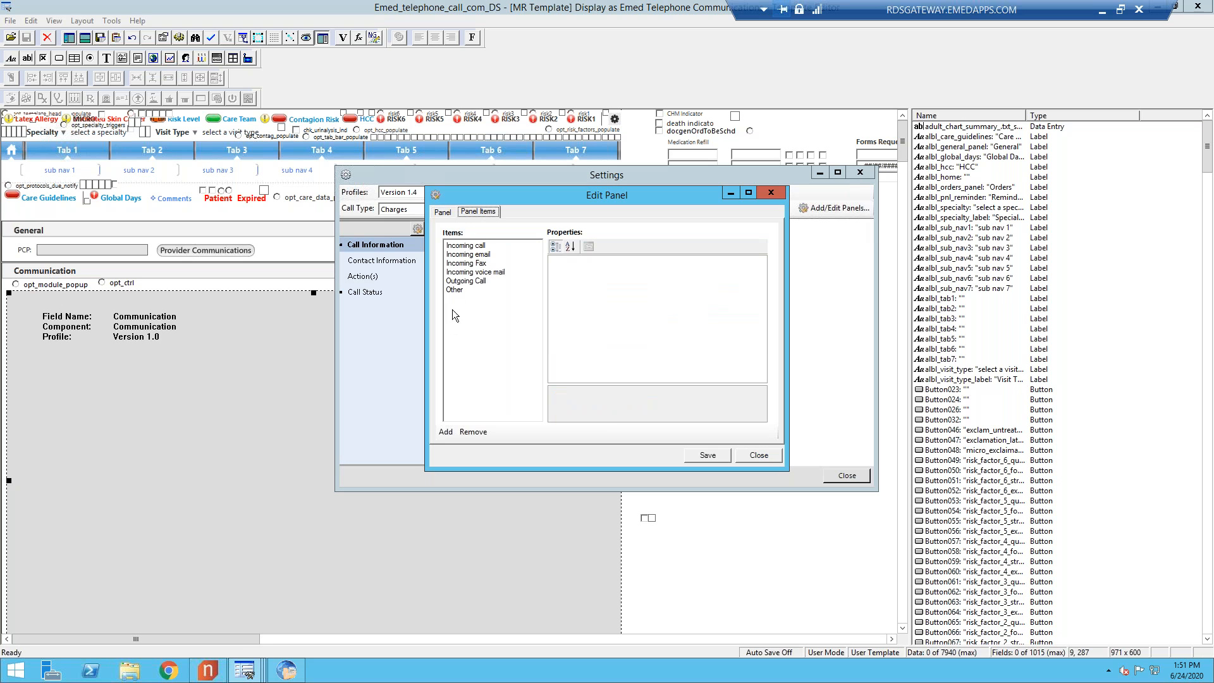
{"action": "left_click", "coordinate": [446, 211]}
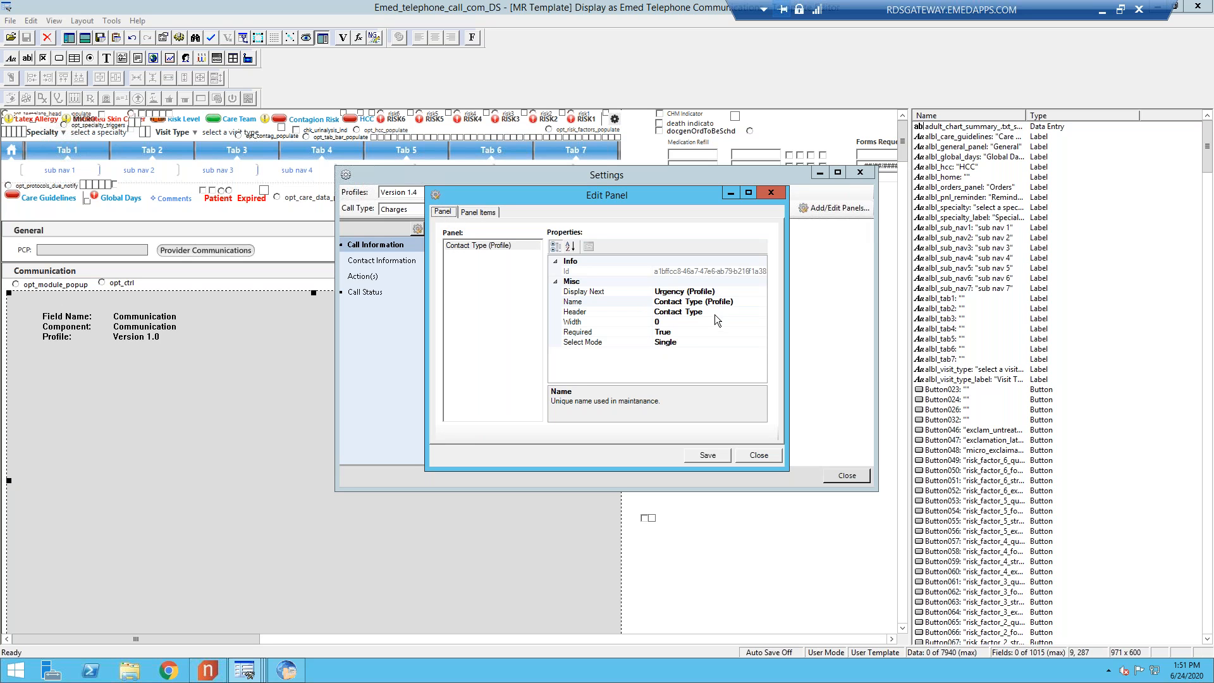
{"action": "left_click", "coordinate": [476, 213]}
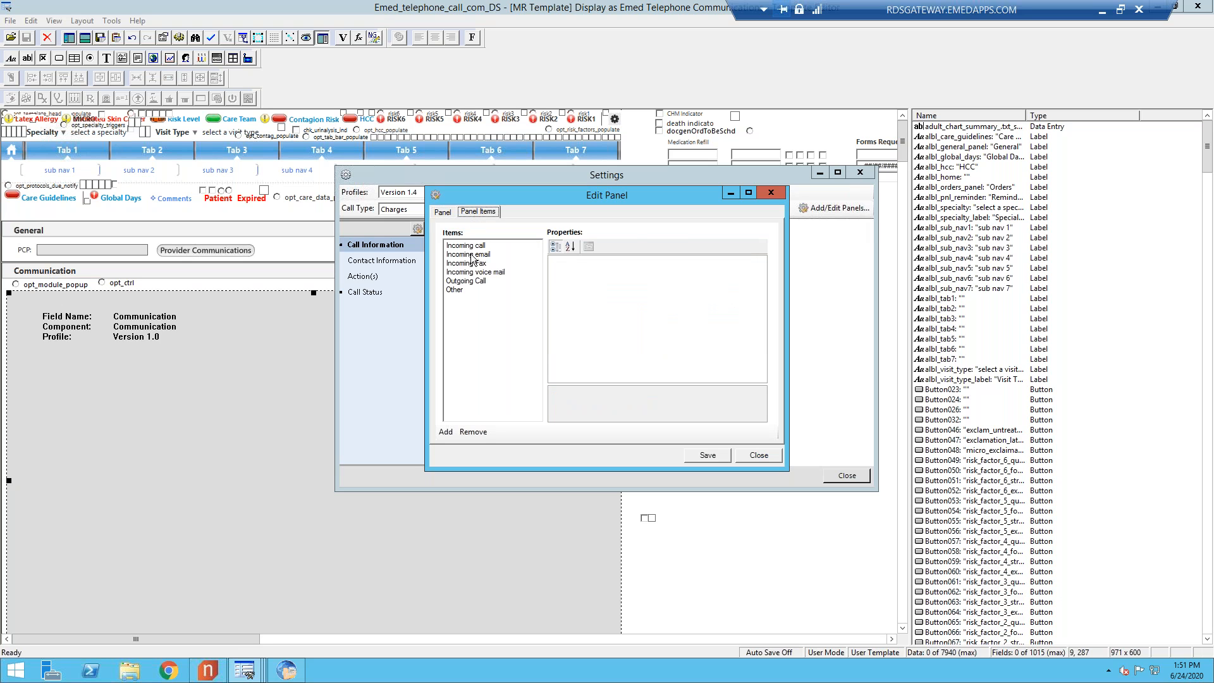
{"action": "left_click", "coordinate": [473, 246]}
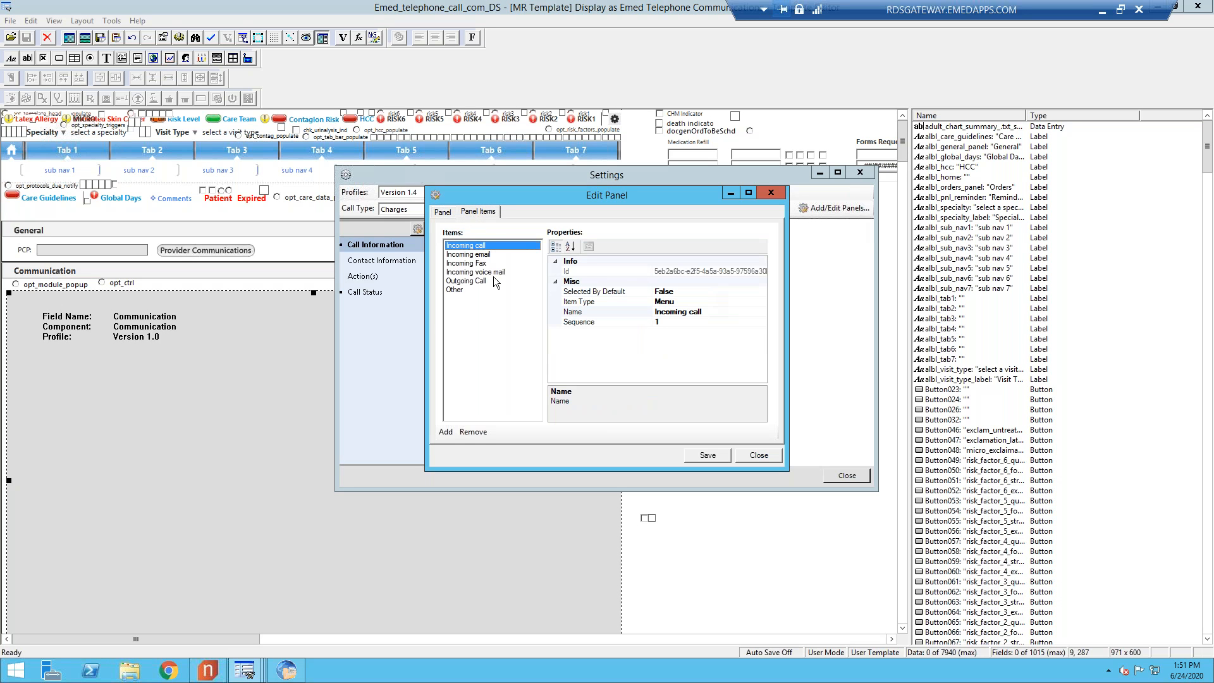
{"action": "left_click", "coordinate": [478, 255]}
{"action": "left_click", "coordinate": [477, 263]}
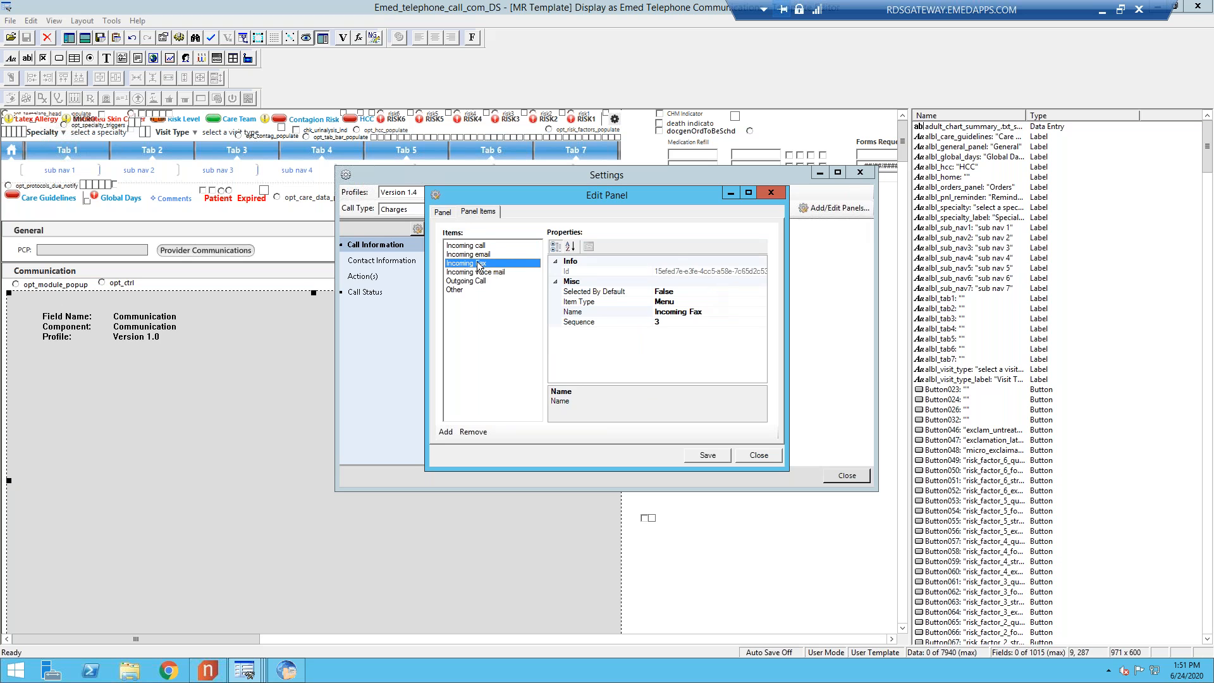
- Examine the Contact Type panel's Incoming voice mail and Outgoing Call items and close its editor
{"action": "left_click", "coordinate": [478, 272]}
{"action": "left_click", "coordinate": [477, 280]}
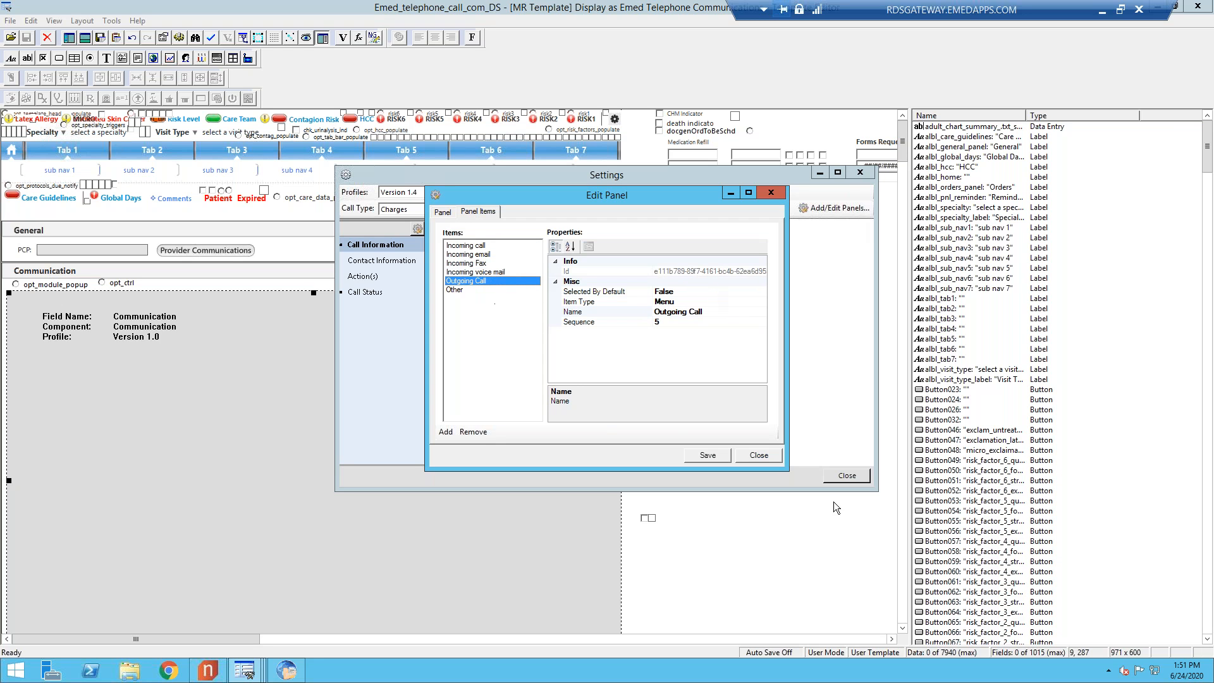
{"action": "left_click", "coordinate": [763, 454]}
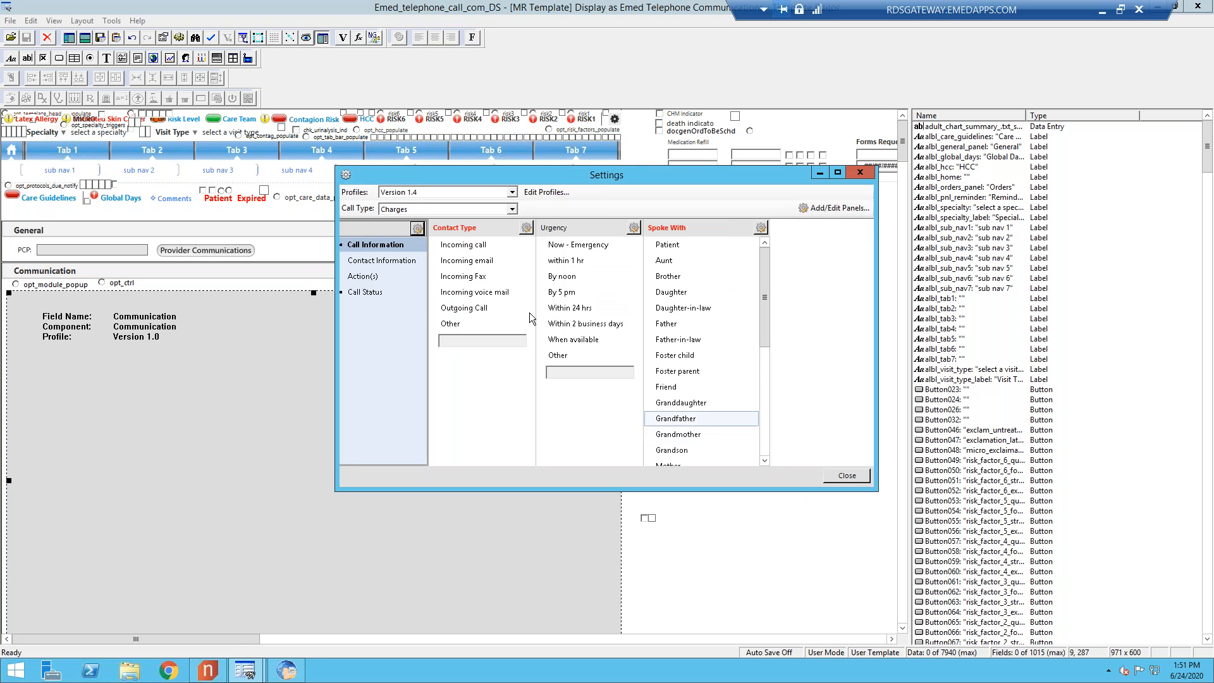
- Show the Contact Information panels, examine the Preferred Contact panel's properties and panel items, and close its editor
{"action": "left_click", "coordinate": [408, 259]}
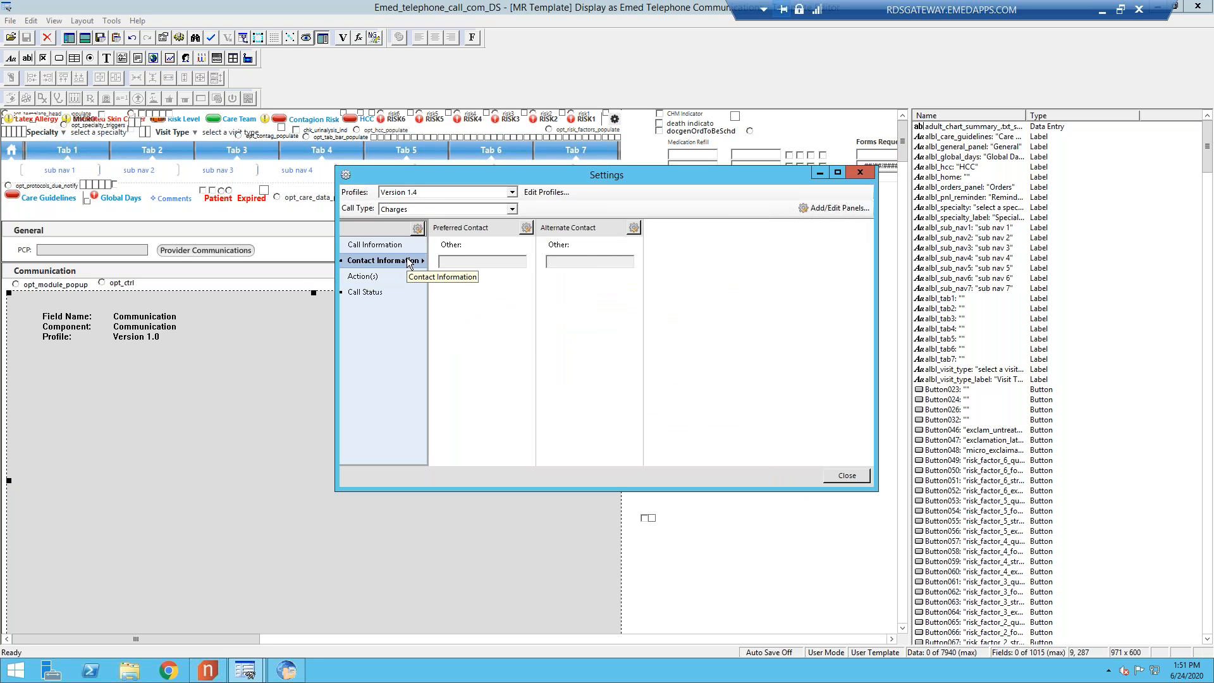
{"action": "left_click", "coordinate": [526, 229]}
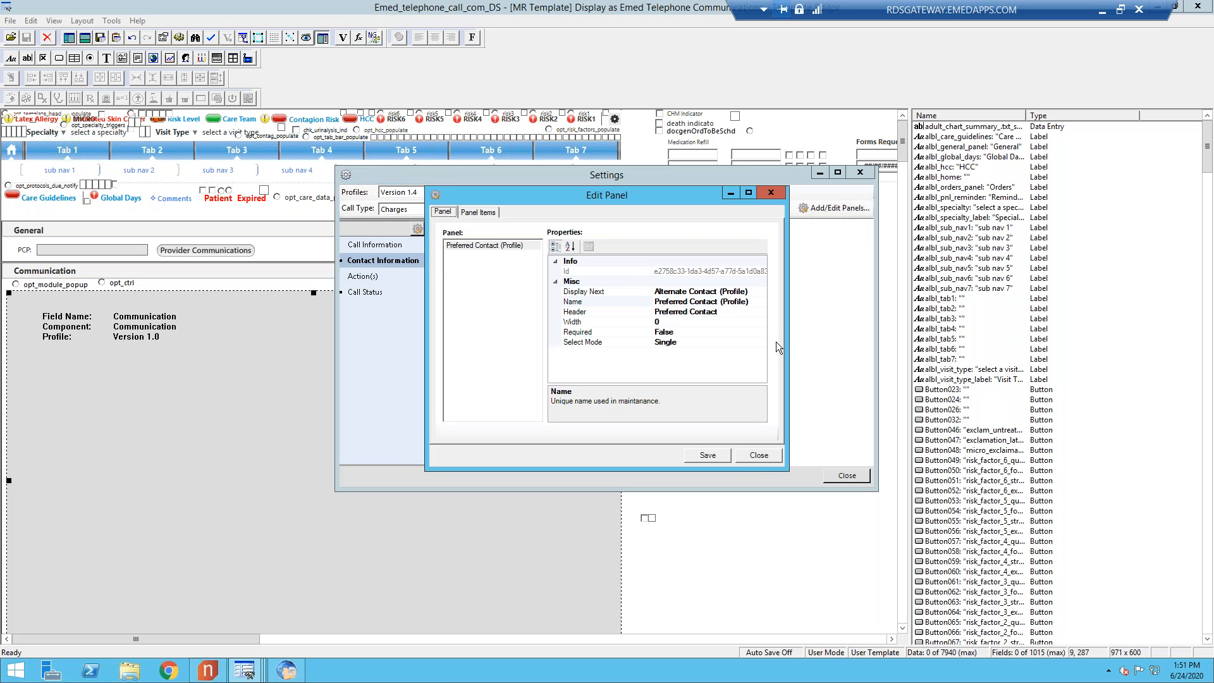
{"action": "left_click", "coordinate": [489, 212]}
{"action": "left_click", "coordinate": [445, 212]}
{"action": "left_click", "coordinate": [757, 454]}
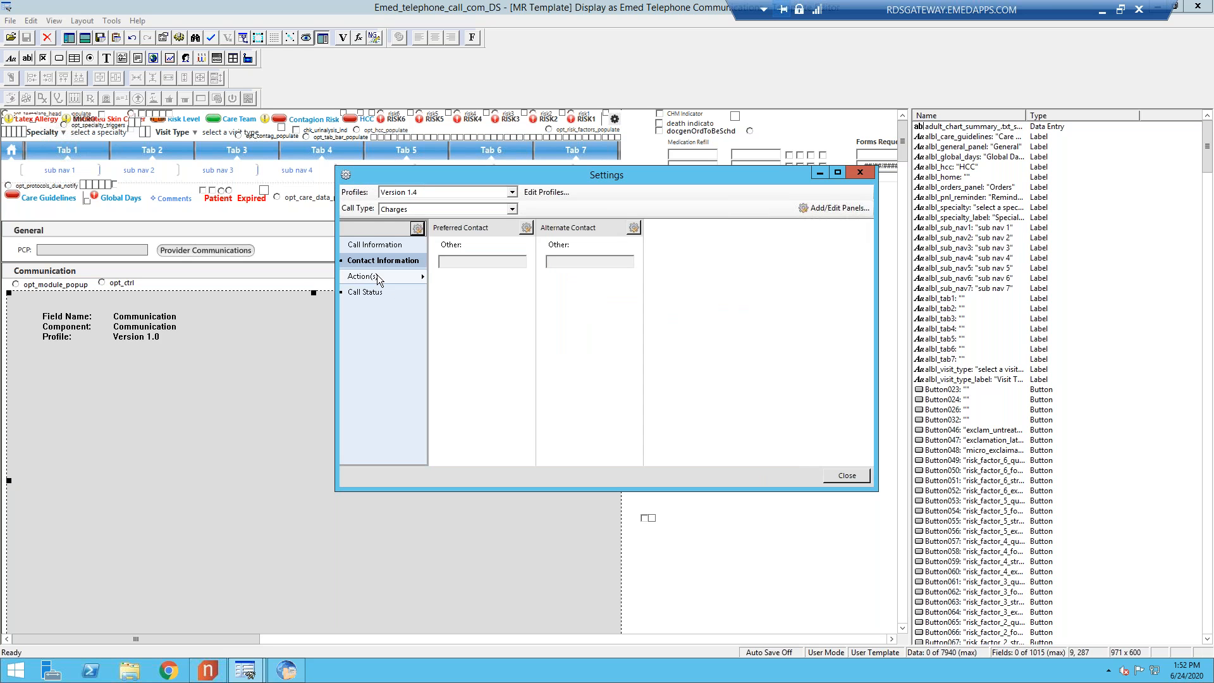
- Show the Action(s) and Call Status sections and examine the Status (Profile) panel's properties before closing its editor
{"action": "left_click", "coordinate": [378, 278]}
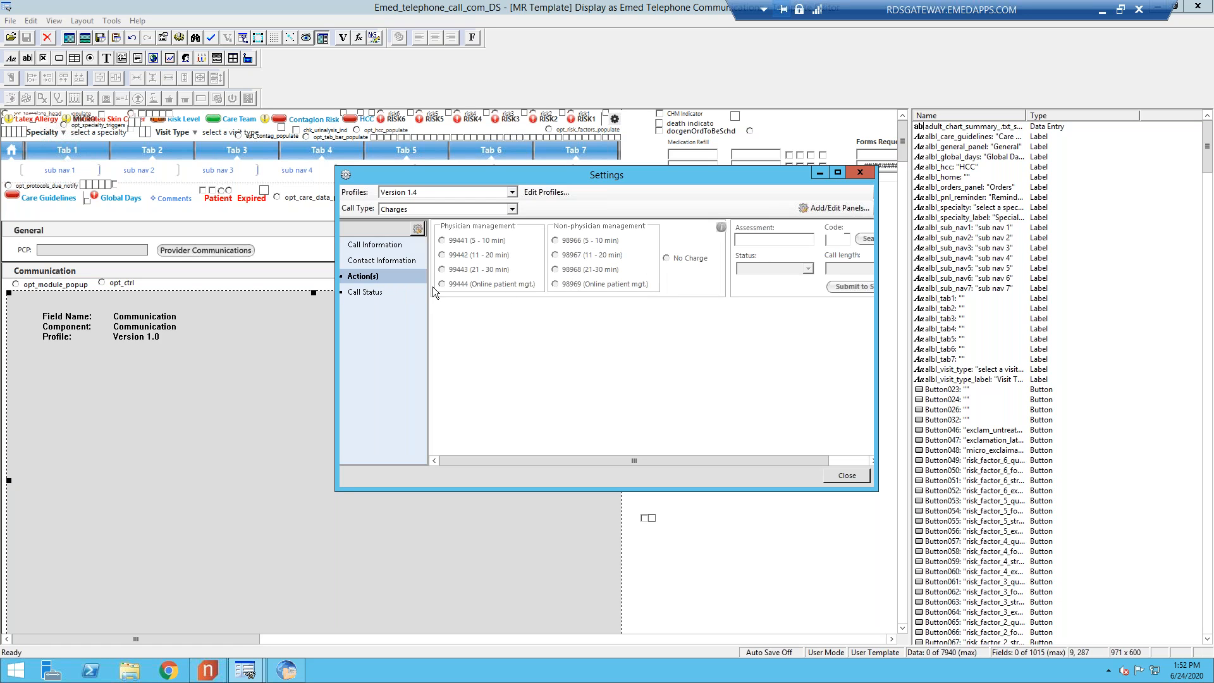
{"action": "left_click", "coordinate": [378, 291]}
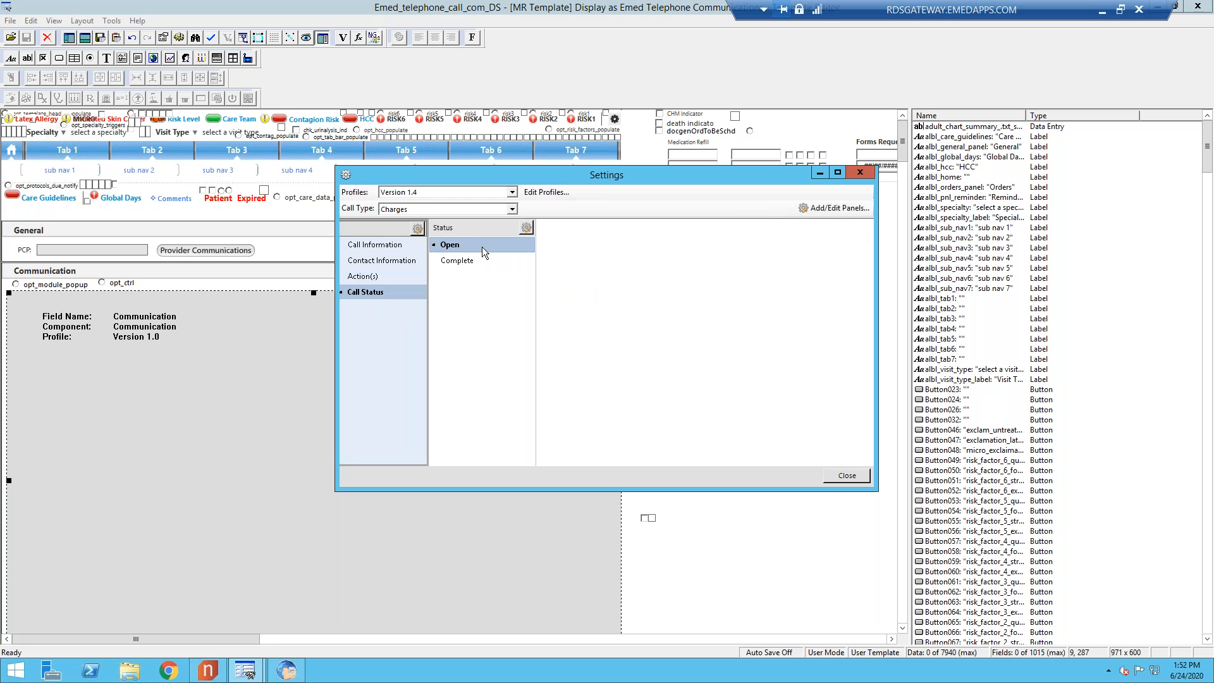
{"action": "left_click", "coordinate": [526, 227]}
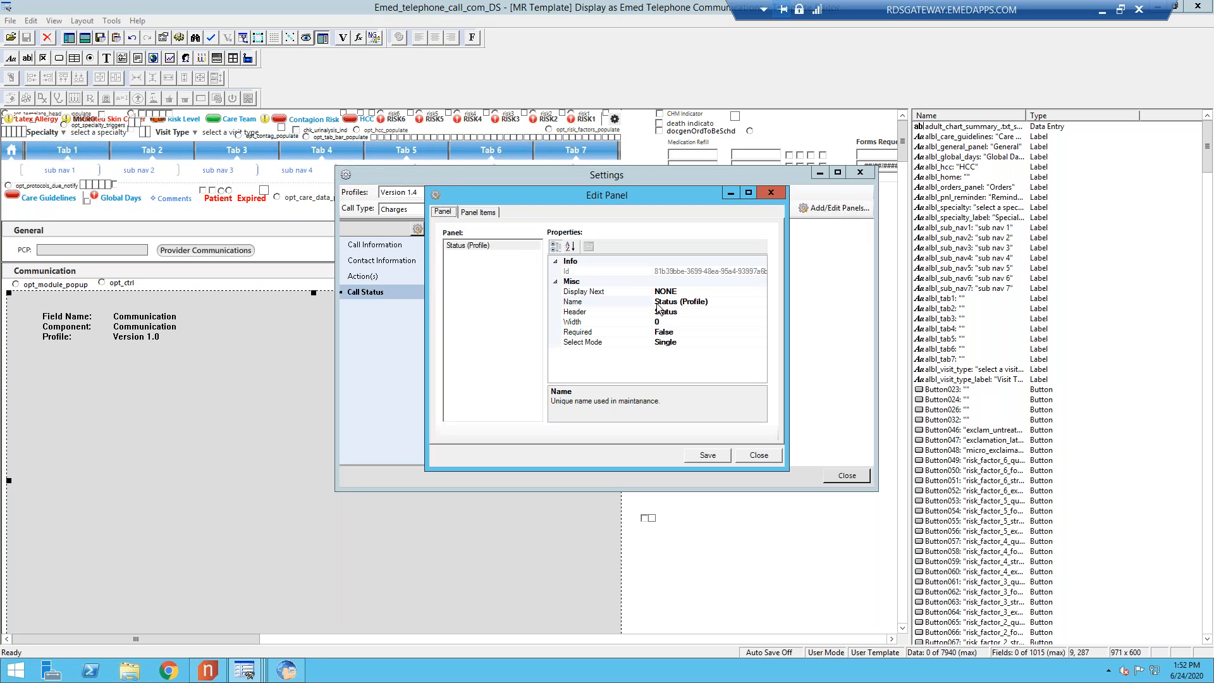
{"action": "left_click", "coordinate": [757, 454]}
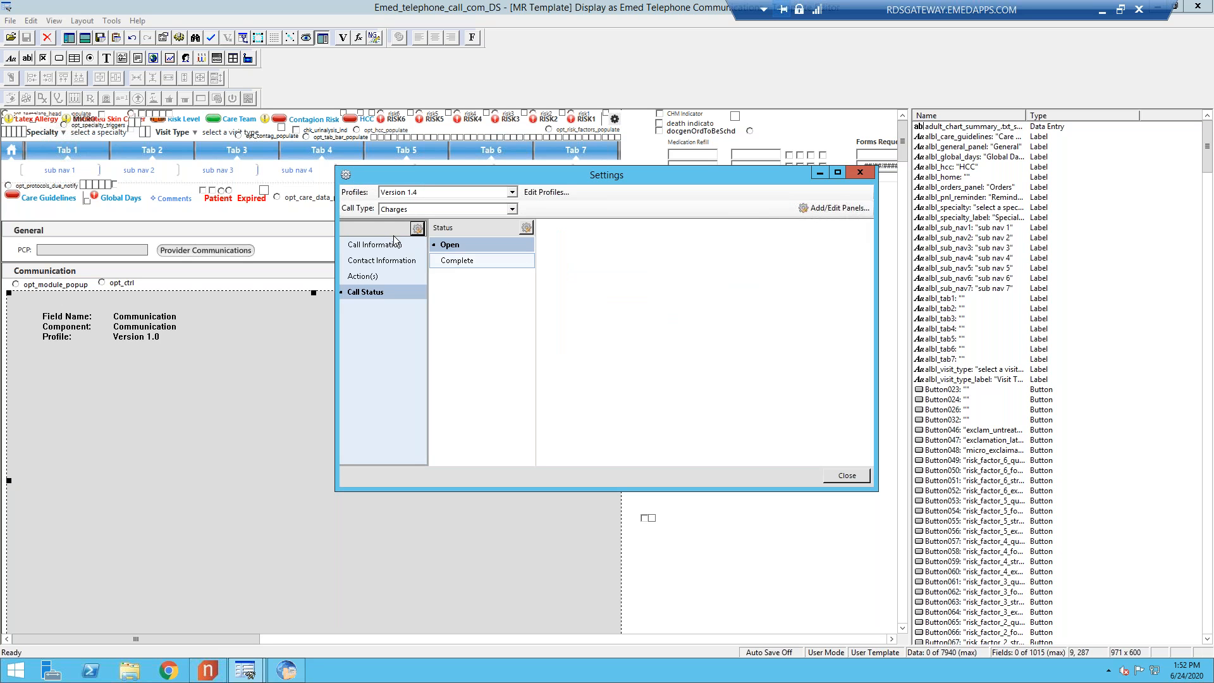
{"action": "left_click", "coordinate": [418, 228]}
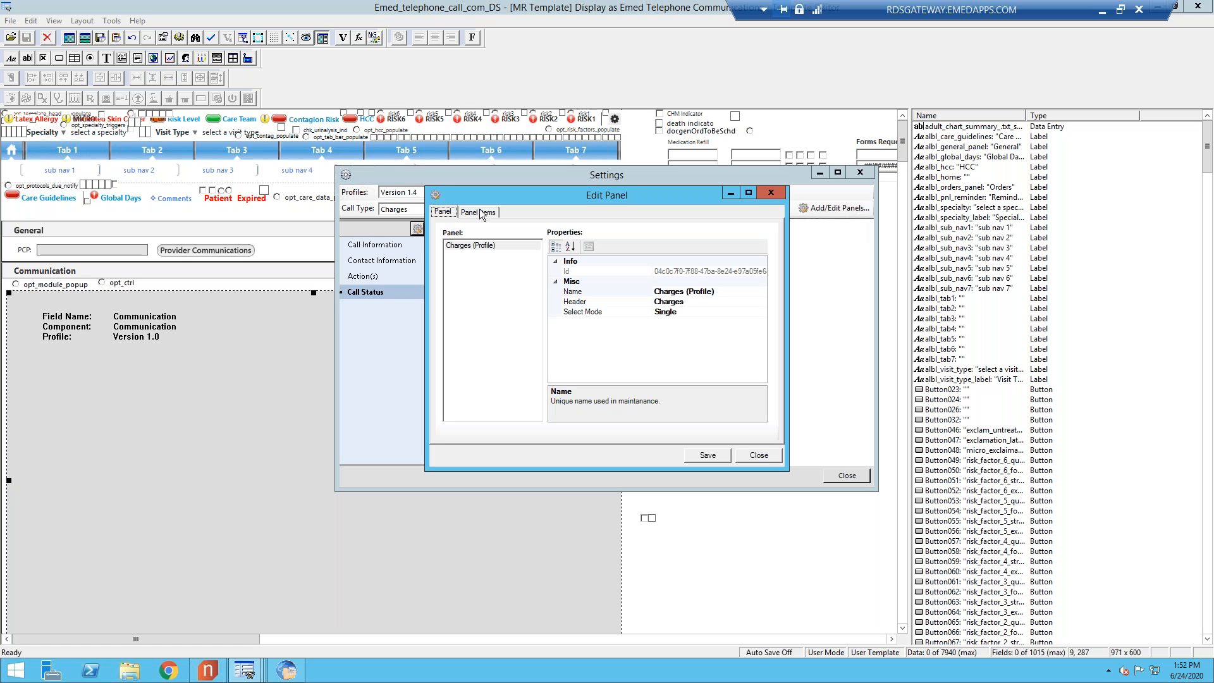
{"action": "left_click", "coordinate": [475, 212]}
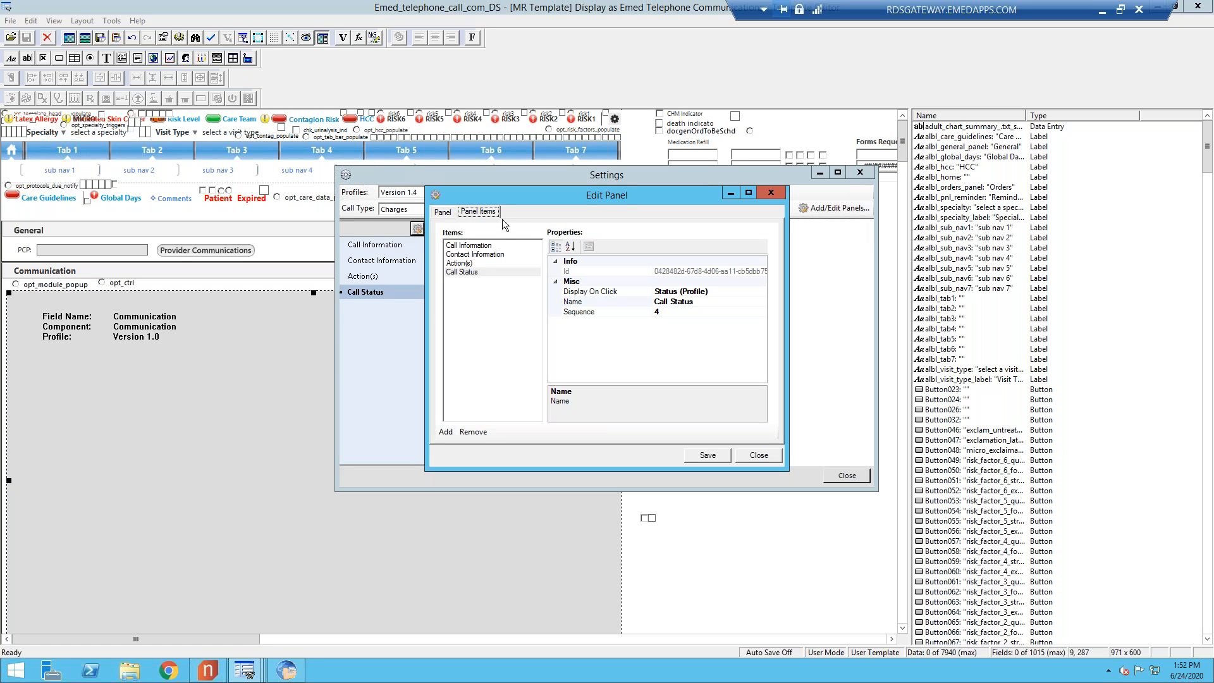
{"action": "left_click", "coordinate": [445, 431]}
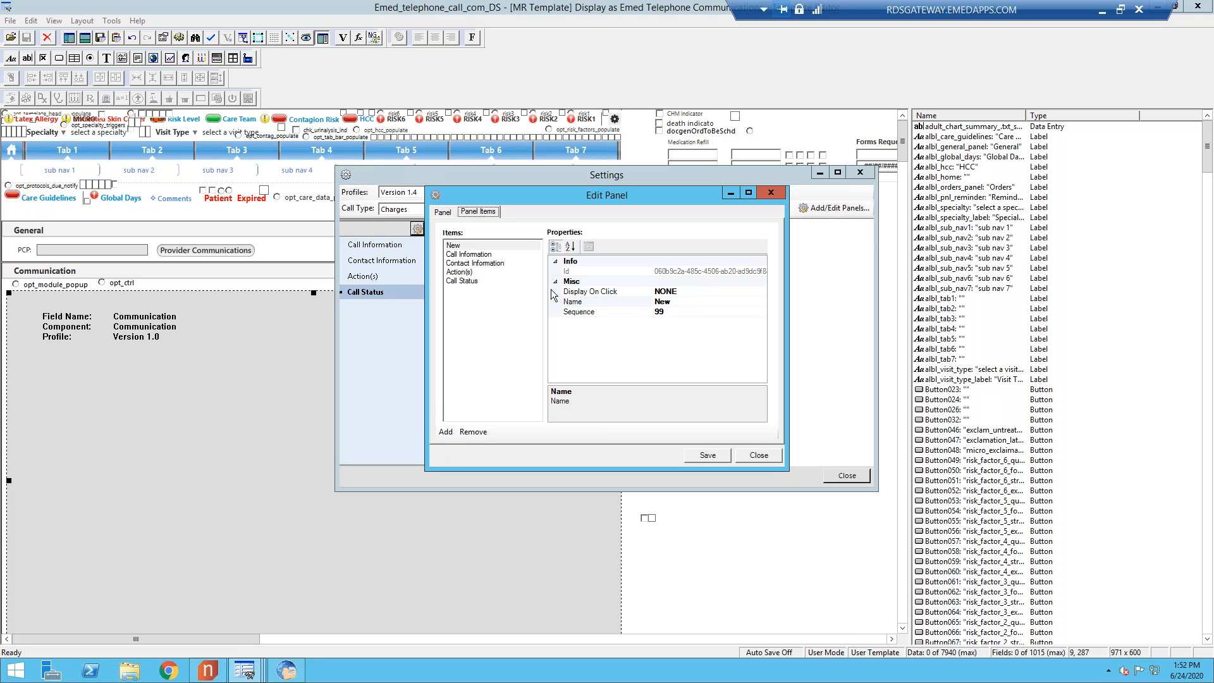
{"action": "left_click", "coordinate": [692, 291]}
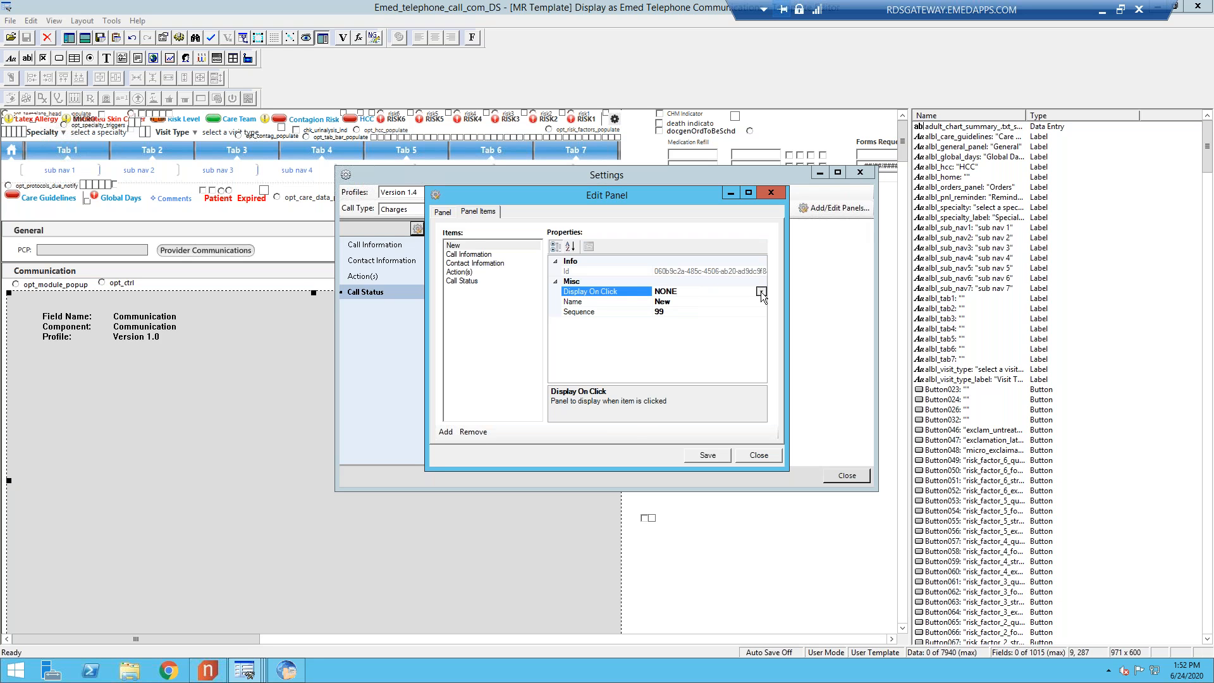
{"action": "left_click", "coordinate": [761, 291]}
{"action": "left_click_drag", "start_coordinate": [761, 326], "coordinate": [761, 411]}
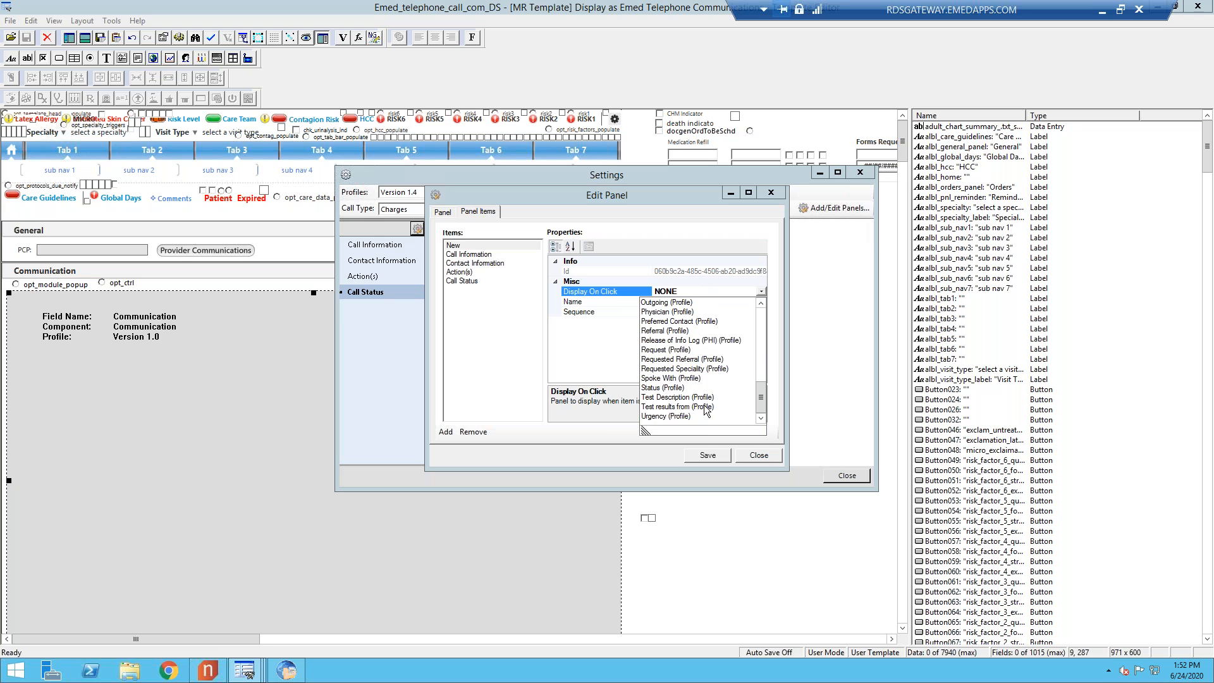
{"action": "left_click", "coordinate": [760, 316]}
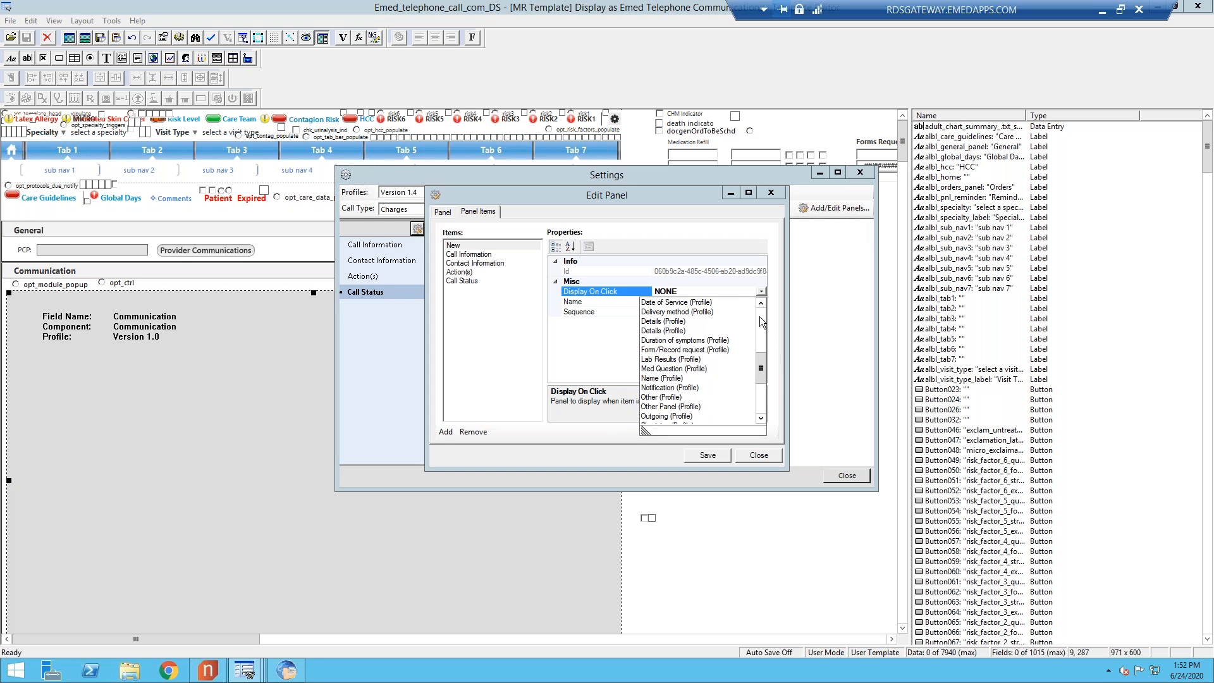
{"action": "left_click", "coordinate": [760, 317]}
{"action": "left_click", "coordinate": [760, 317]}
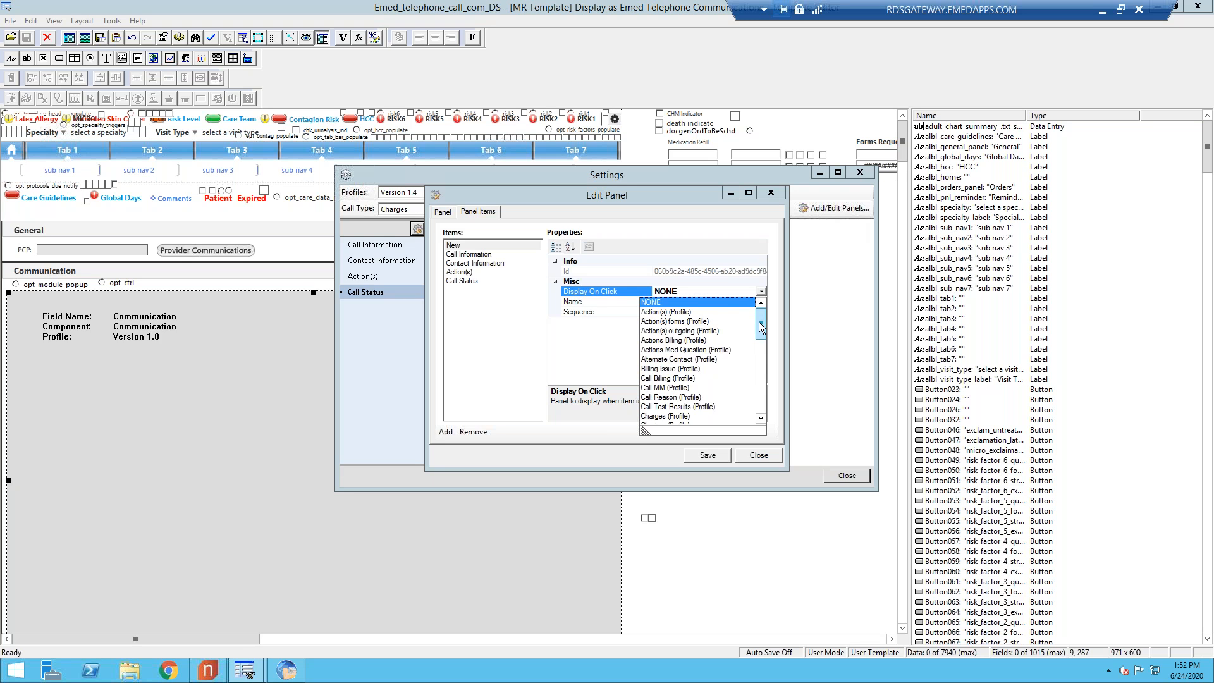
{"action": "left_click_drag", "start_coordinate": [761, 326], "coordinate": [764, 402]}
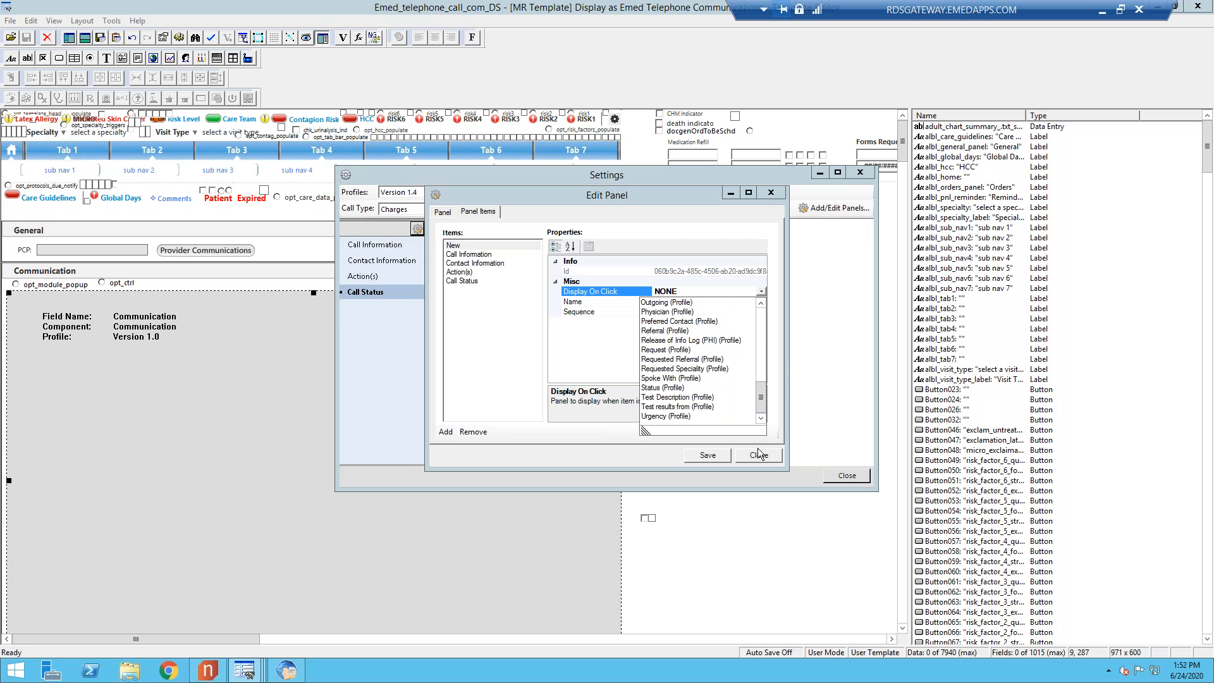
{"action": "left_click", "coordinate": [757, 454]}
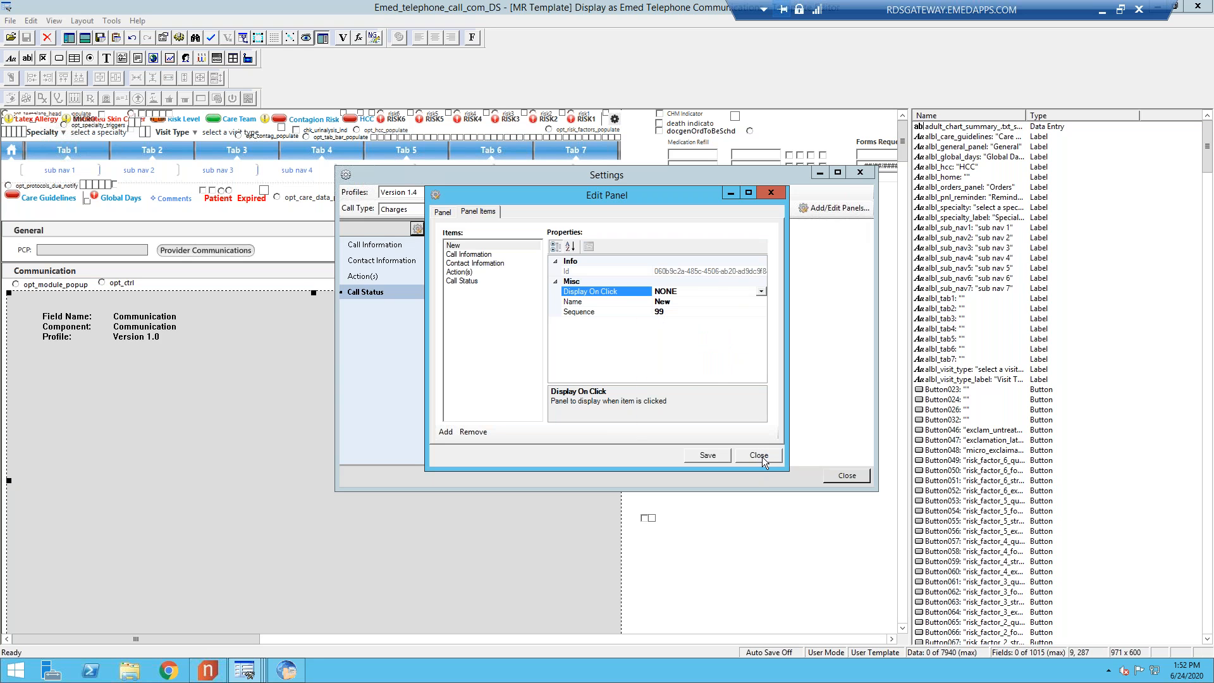
{"action": "left_click", "coordinate": [762, 456]}
{"action": "left_click", "coordinate": [627, 362]}
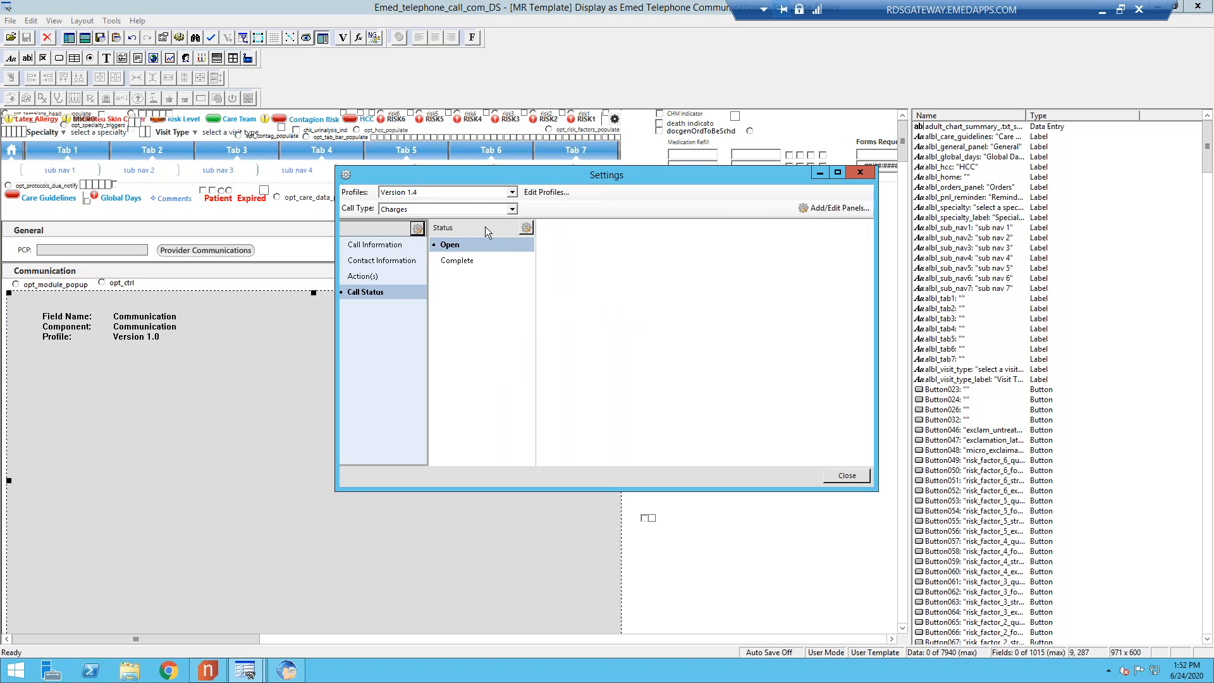
- Load the Version 1.3 profile with the Charges call type in the component settings
{"action": "left_click", "coordinate": [512, 193]}
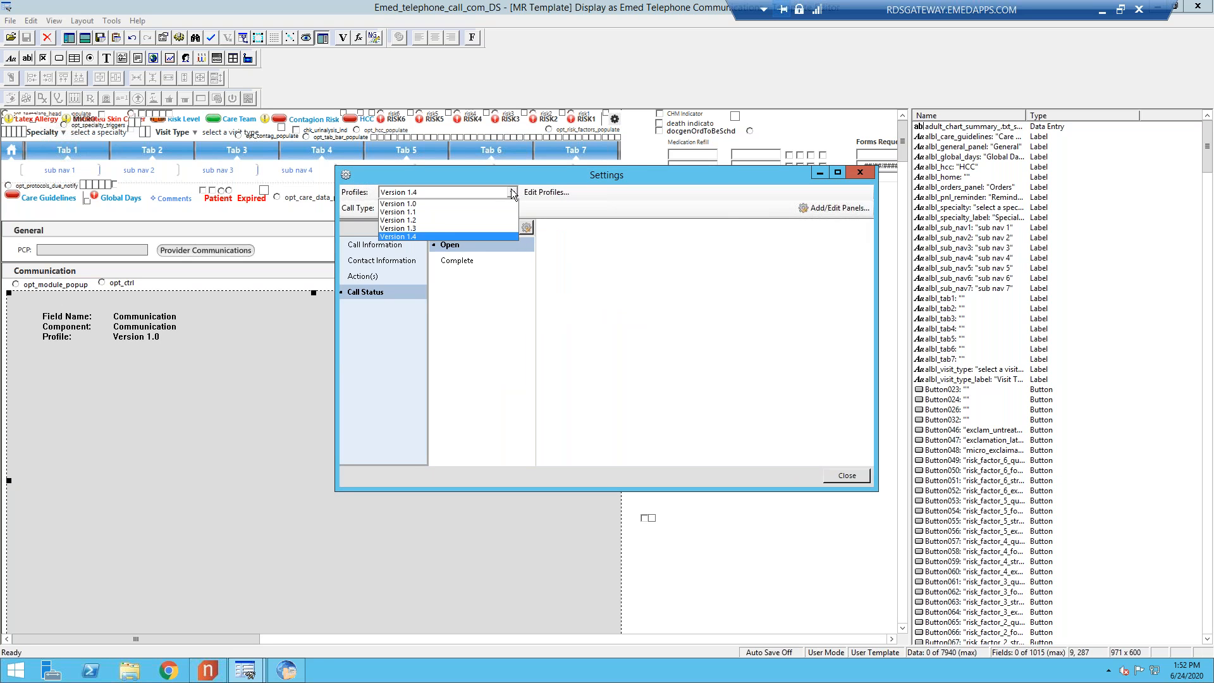
{"action": "left_click", "coordinate": [466, 226]}
{"action": "left_click", "coordinate": [465, 211]}
{"action": "left_click", "coordinate": [404, 235]}
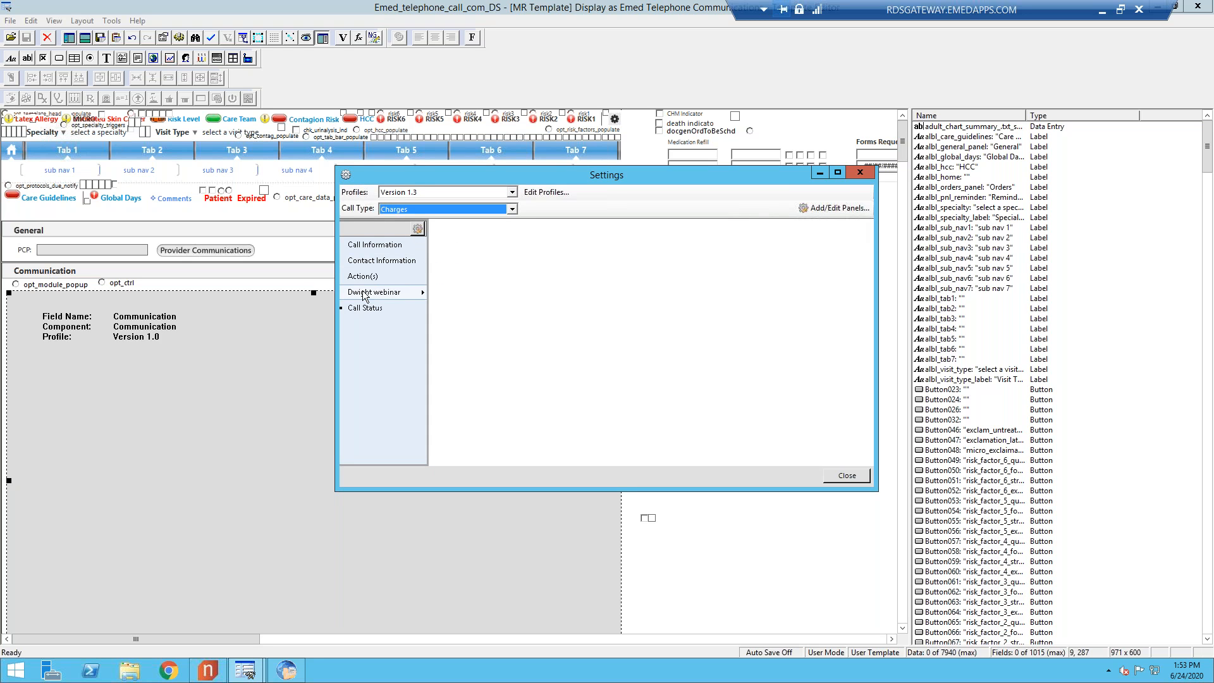
- Show the Charges (Profile) panel's items and examine the properties of the webinar item
{"action": "left_click", "coordinate": [418, 228]}
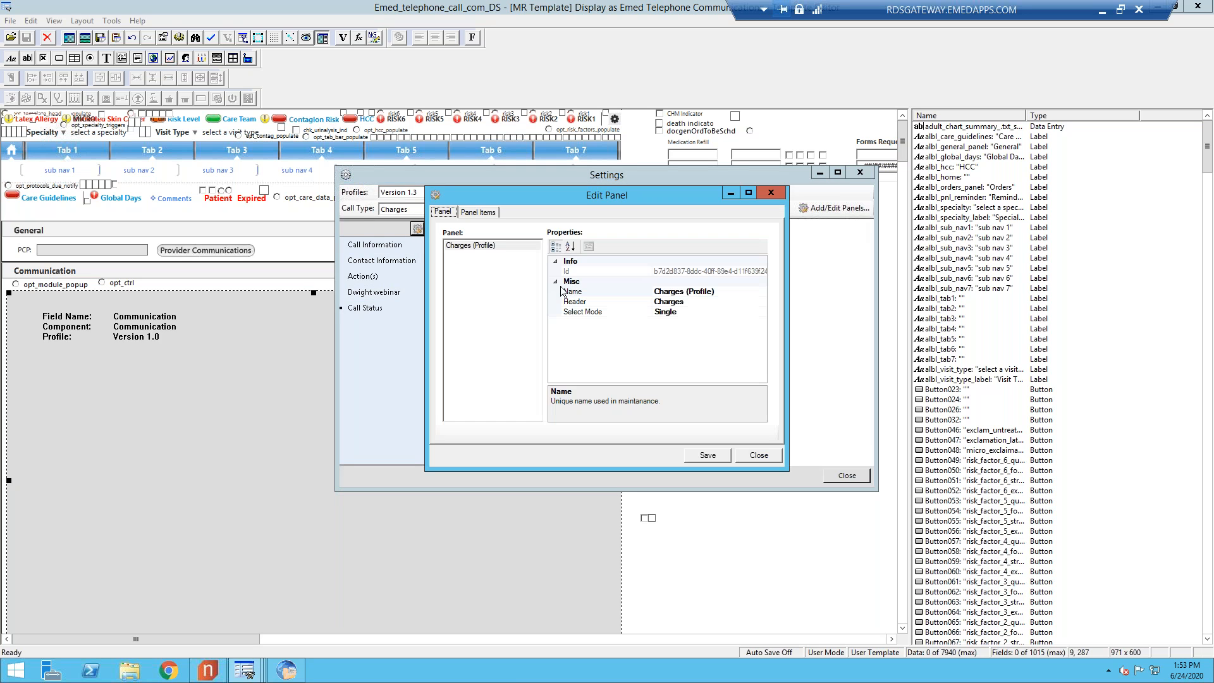
{"action": "left_click", "coordinate": [477, 214]}
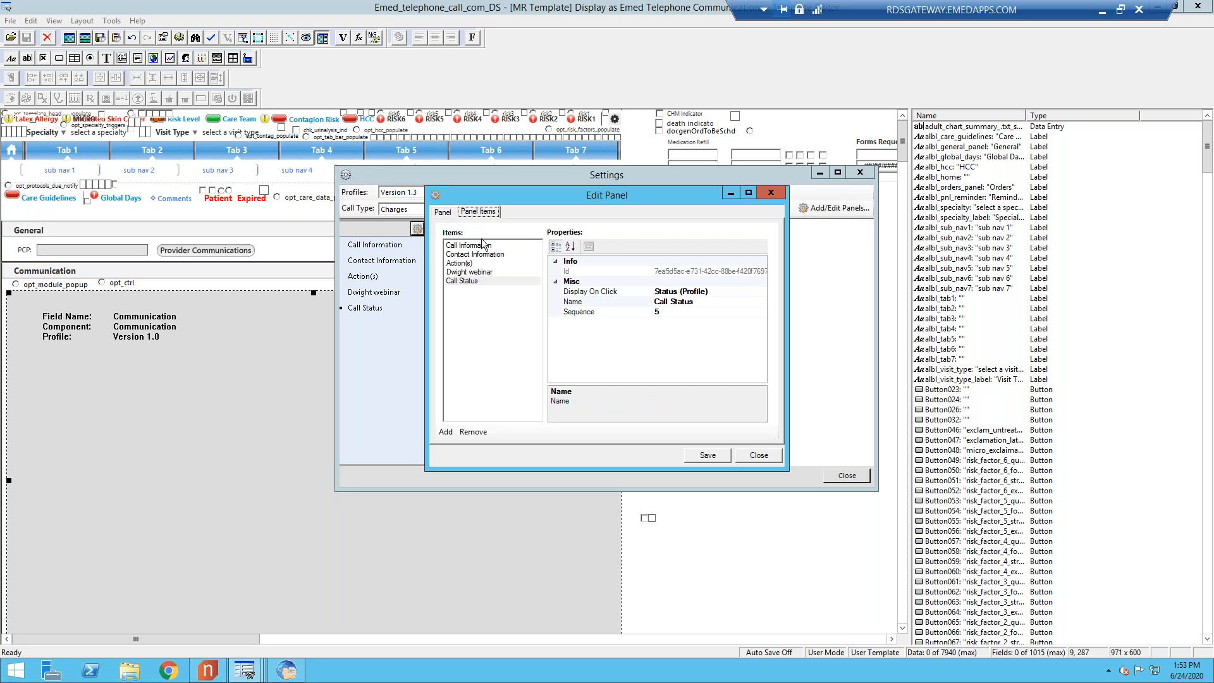
{"action": "left_click", "coordinate": [485, 272]}
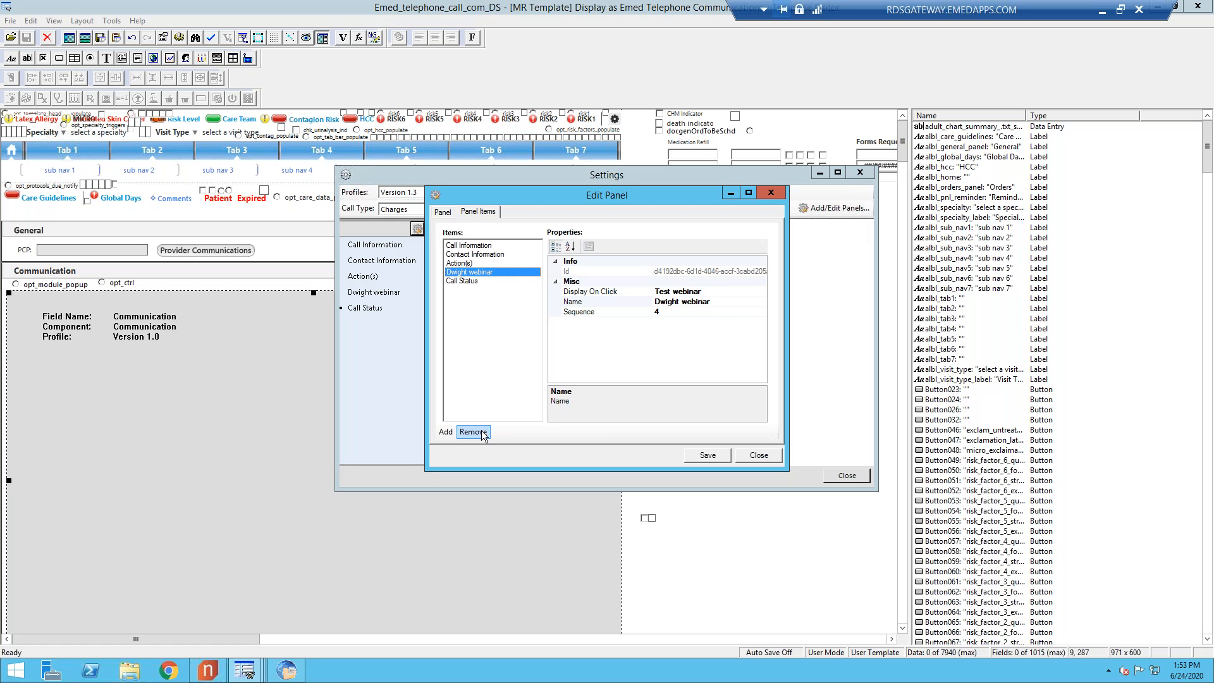
- Add a new item to the Charges panel and set its Display On Click to Urgency (Profile)
{"action": "left_click", "coordinate": [445, 433]}
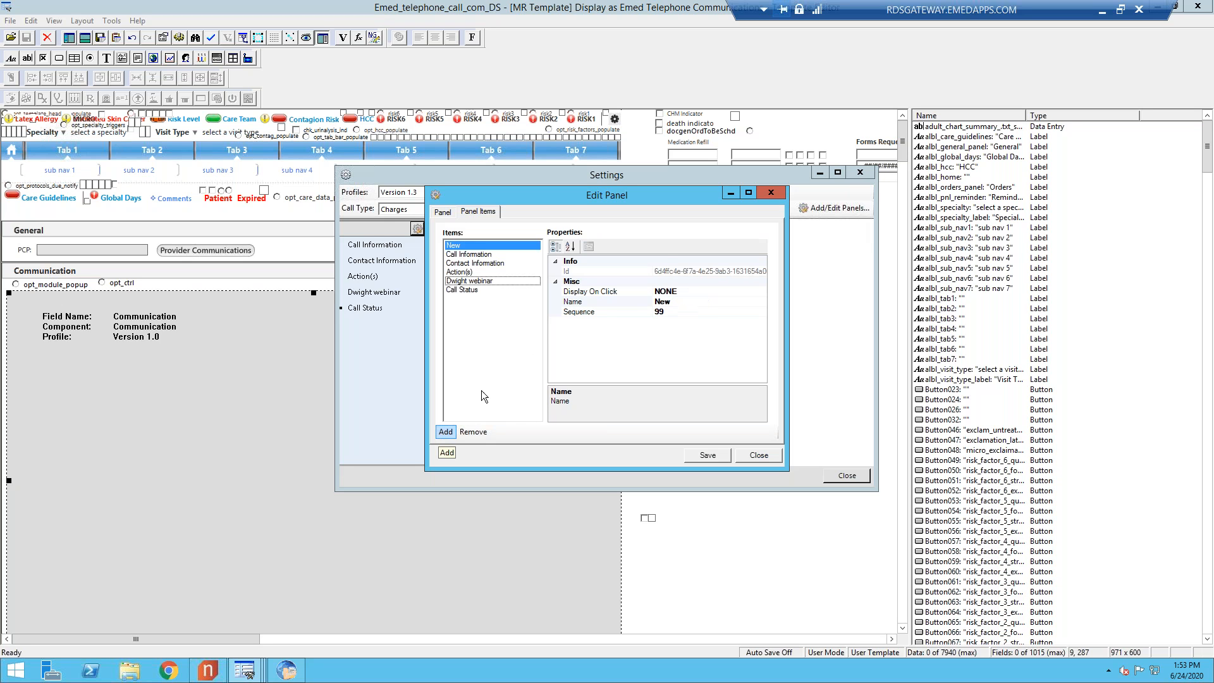
{"action": "left_click", "coordinate": [689, 291]}
{"action": "left_click", "coordinate": [760, 290]}
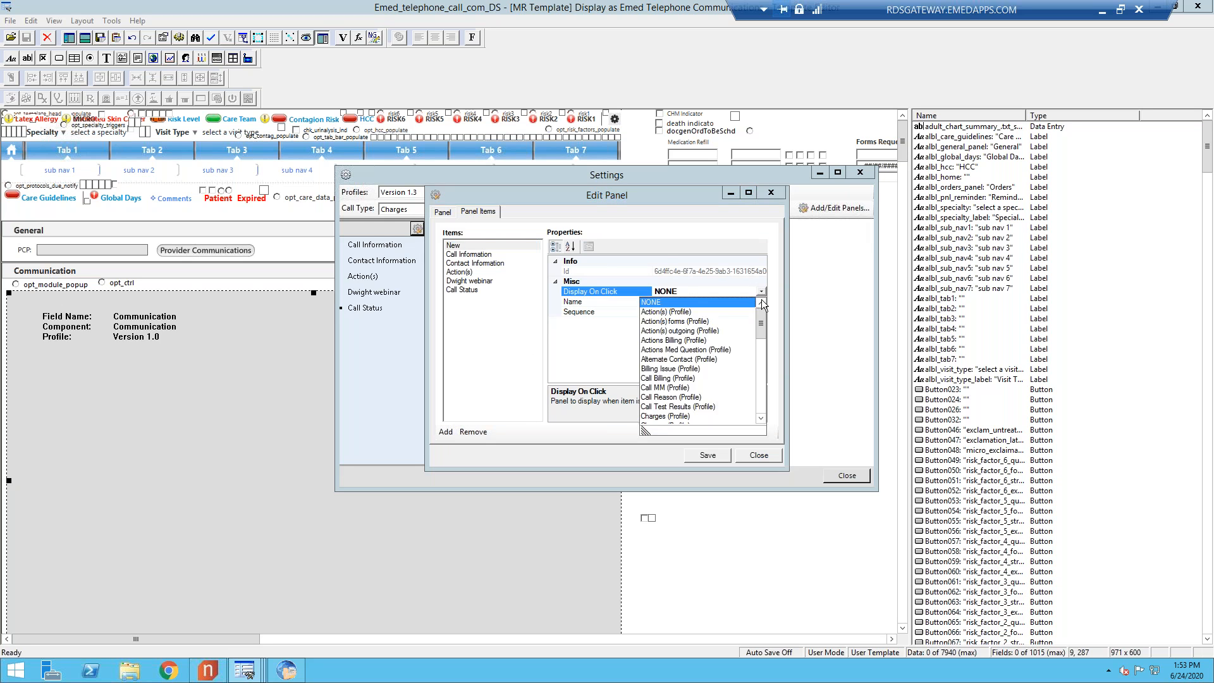
{"action": "left_click_drag", "start_coordinate": [761, 315], "coordinate": [765, 399]}
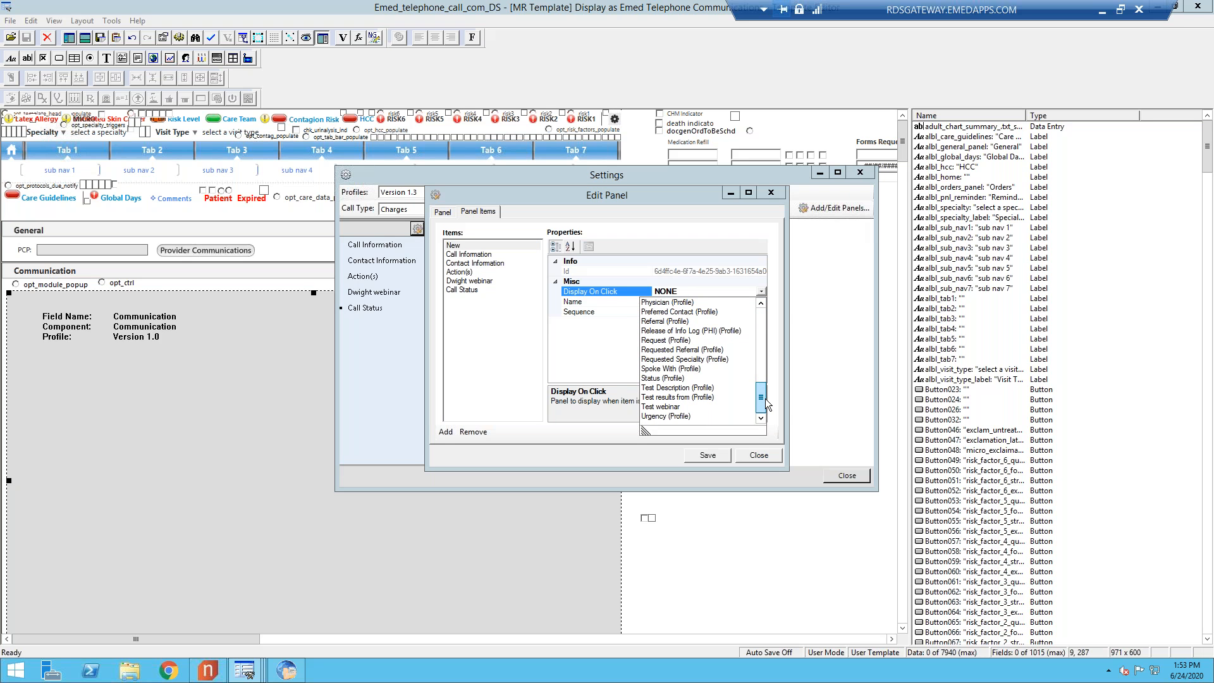
{"action": "left_click", "coordinate": [667, 417]}
- Name the new Charges panel item Urgency, set its Sequence to 4 and save the panel items
{"action": "left_click", "coordinate": [678, 304]}
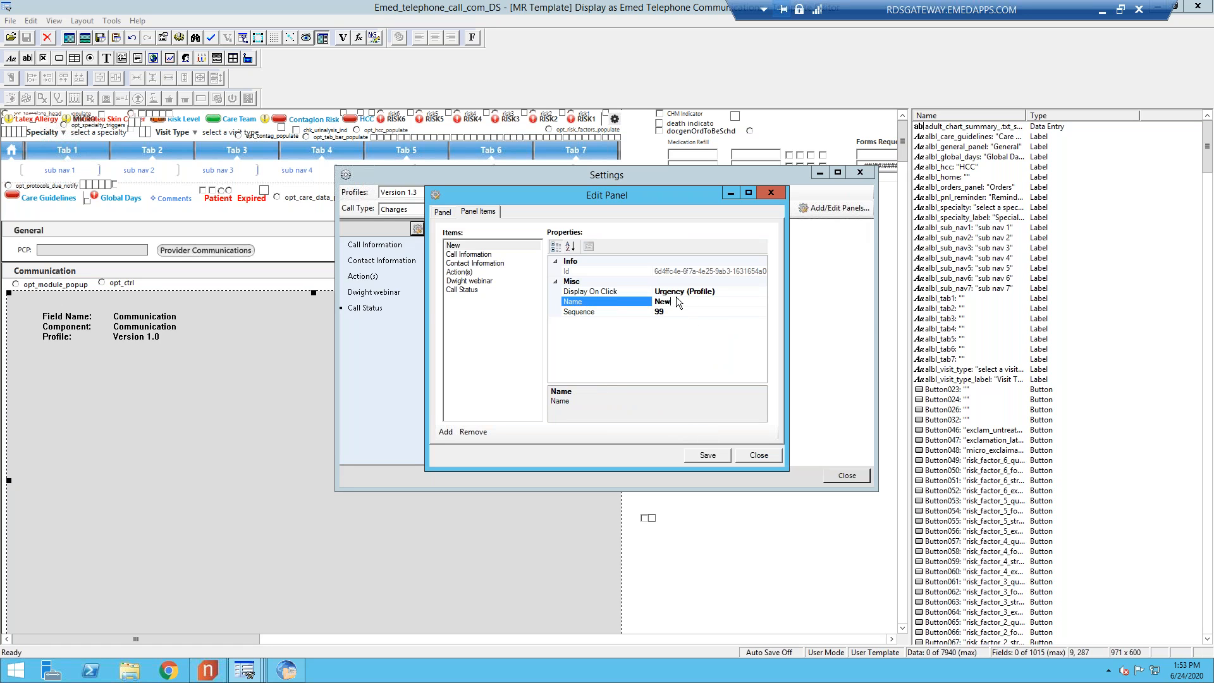
{"action": "left_click_drag", "start_coordinate": [673, 303], "coordinate": [663, 304]}
{"action": "type", "text": "Urgencyu"}
{"action": "left_click", "coordinate": [670, 313]}
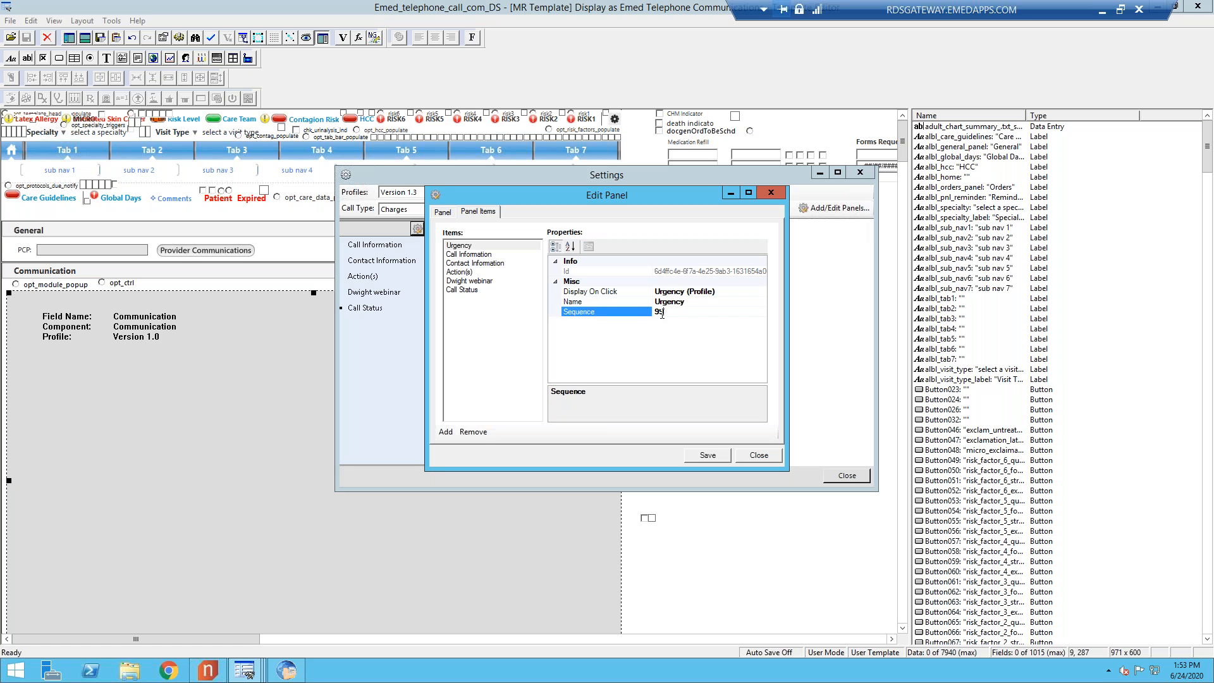
{"action": "double_click", "coordinate": [654, 312]}
{"action": "type", "text": "4"}
{"action": "left_click", "coordinate": [713, 457]}
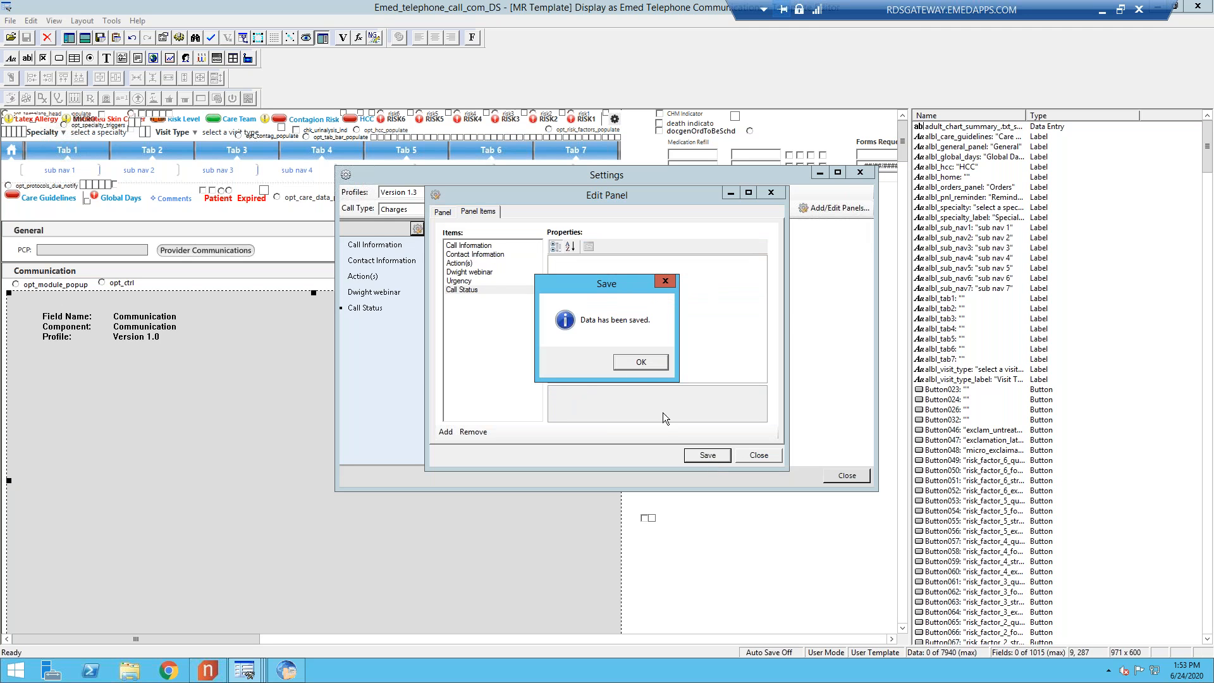
{"action": "left_click", "coordinate": [637, 364]}
- Compare the webinar and Urgency items in the Charges panel, set Urgency's Sequence to 5 and save the panel items
{"action": "left_click", "coordinate": [478, 273]}
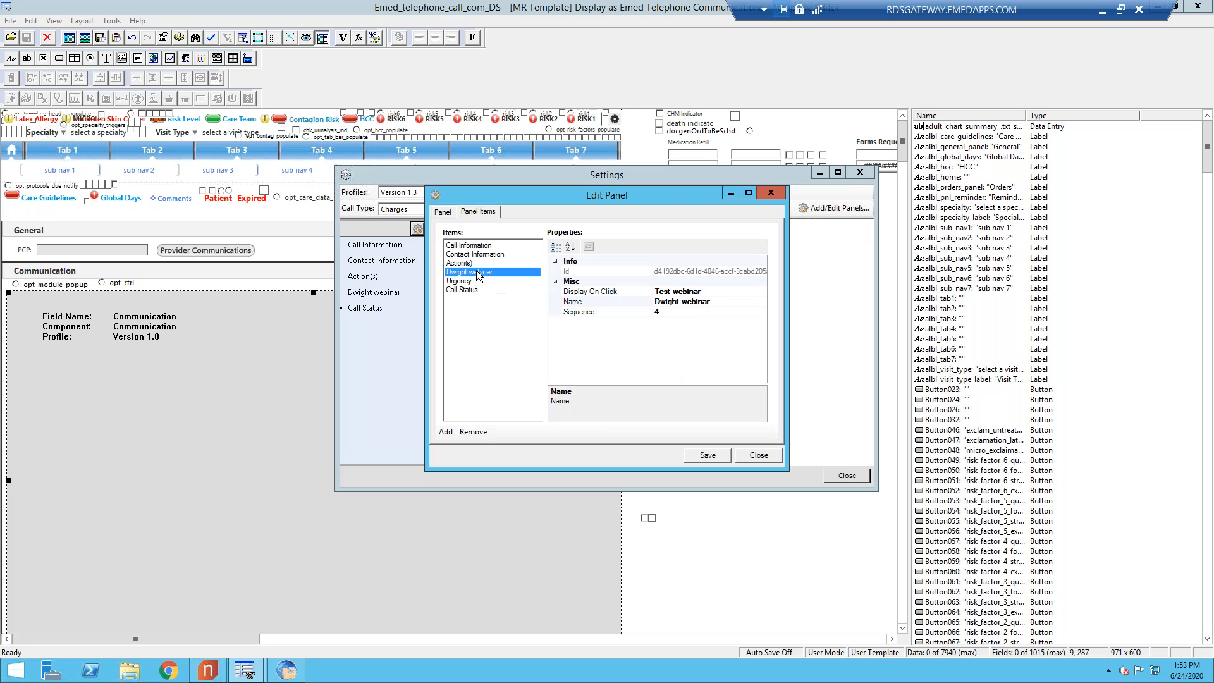
{"action": "left_click", "coordinate": [469, 280]}
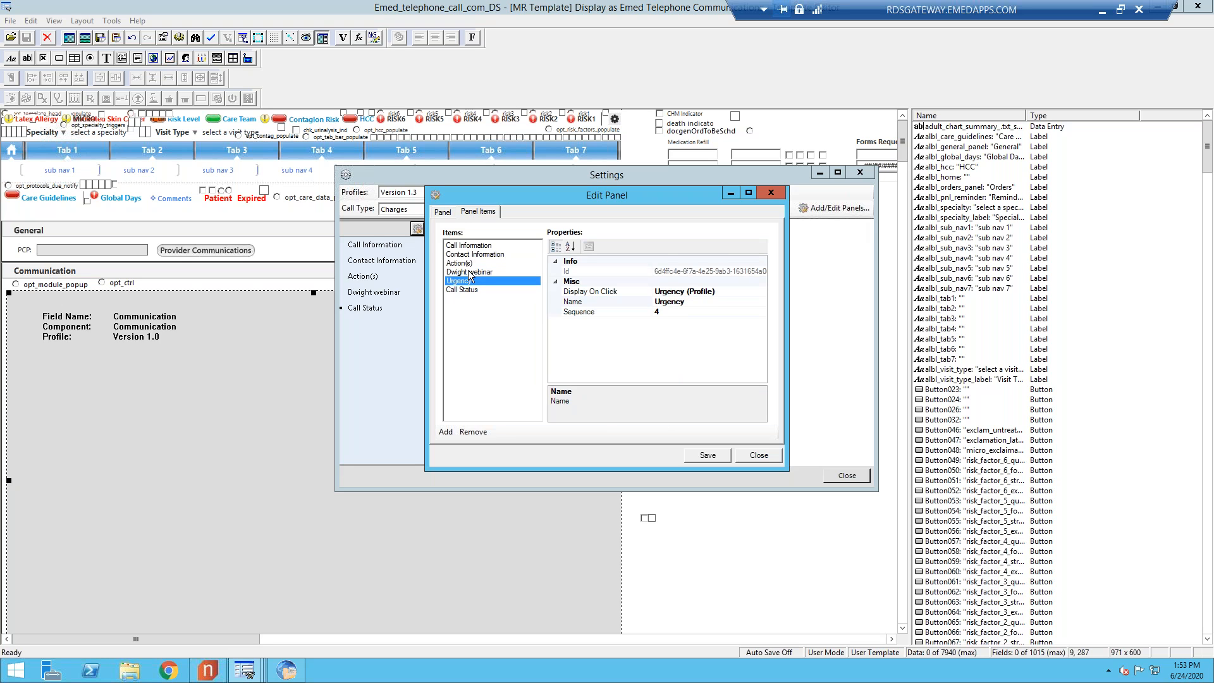
{"action": "left_click", "coordinate": [470, 272]}
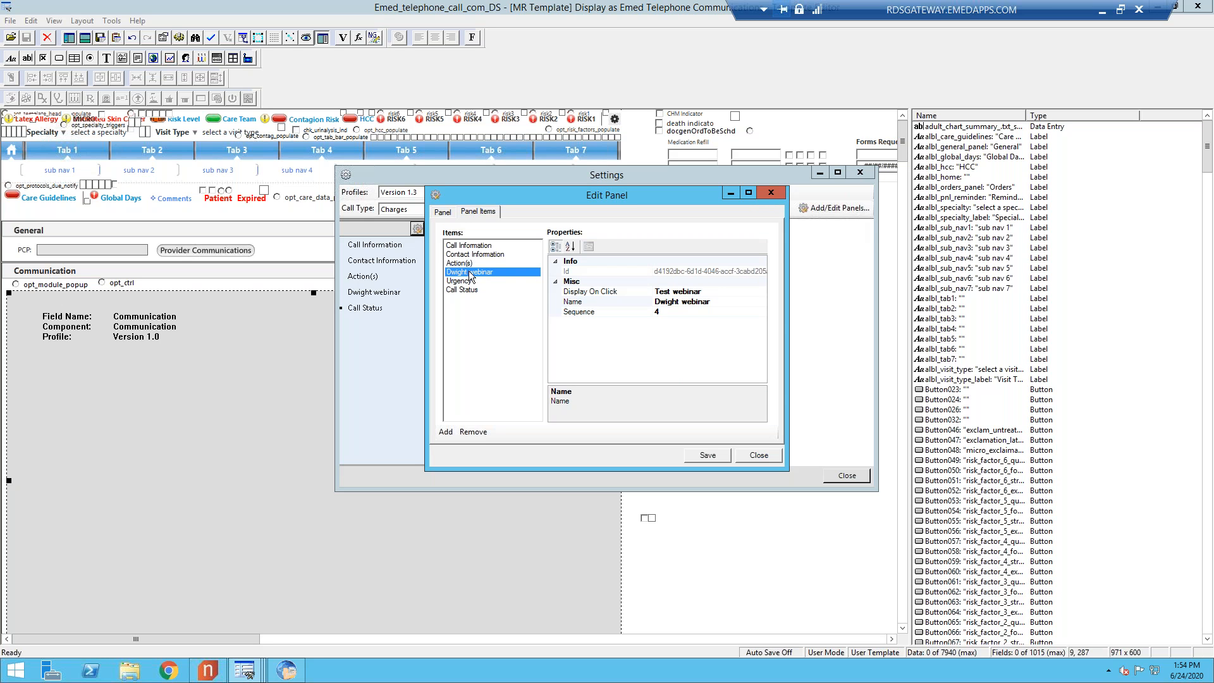
{"action": "left_click", "coordinate": [472, 281]}
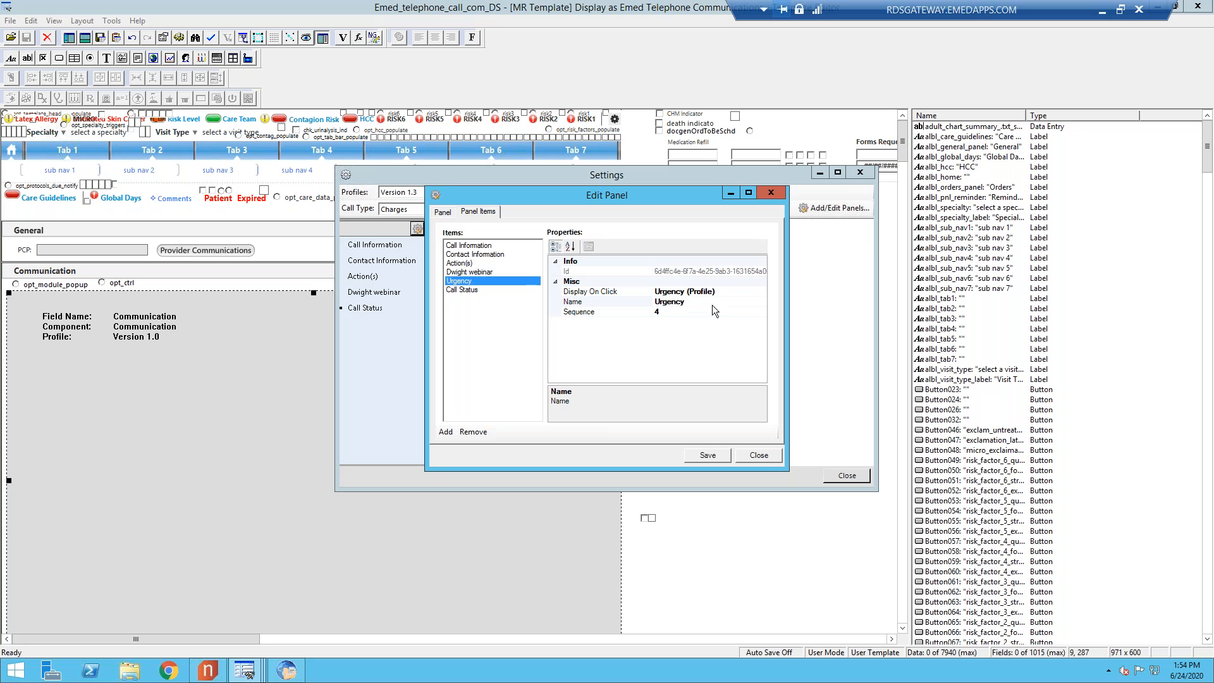
{"action": "left_click", "coordinate": [660, 312]}
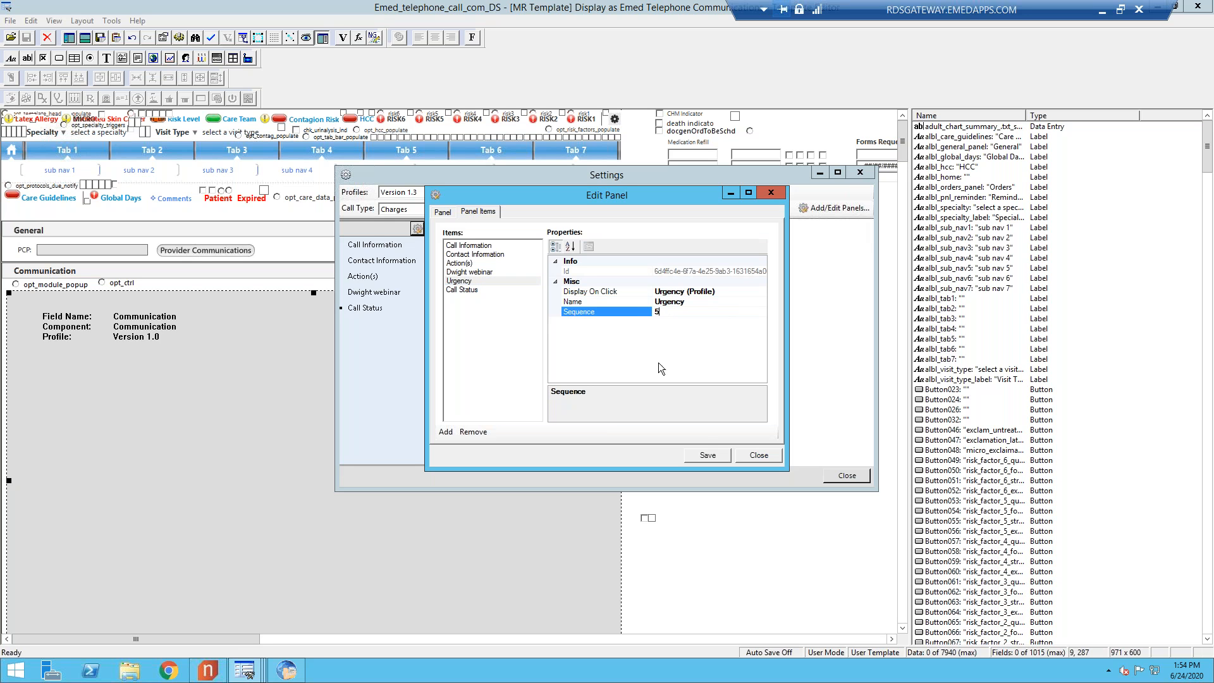
{"action": "left_click", "coordinate": [708, 454]}
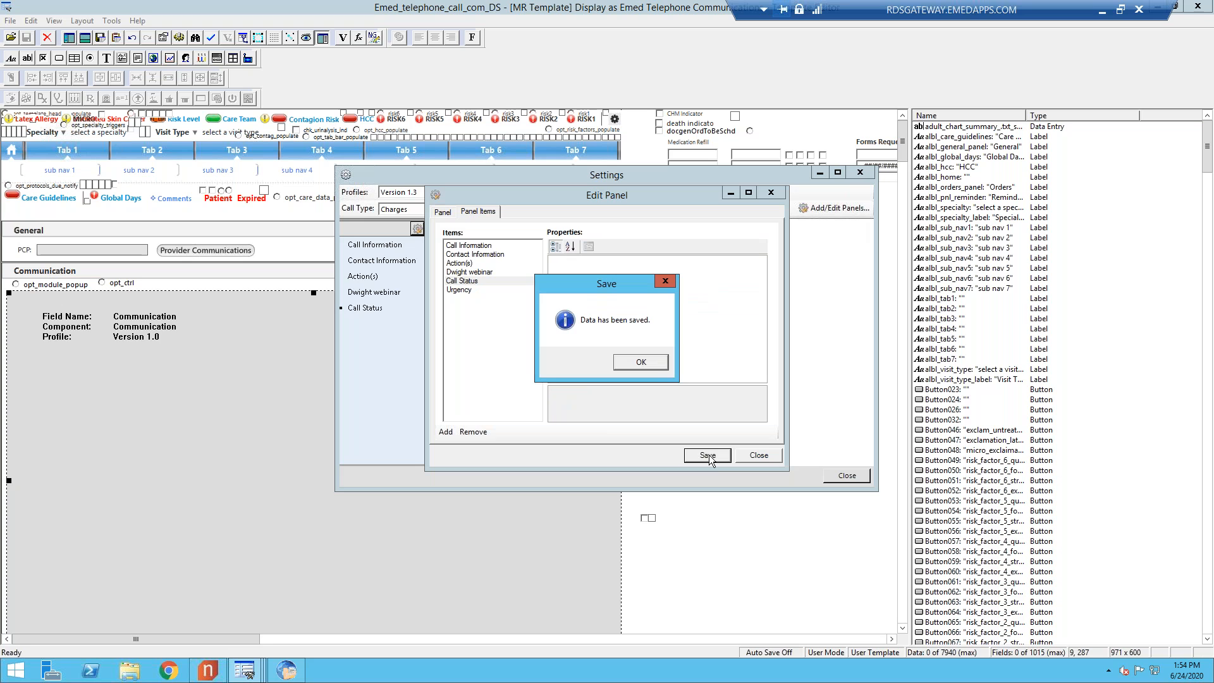
{"action": "left_click", "coordinate": [651, 362]}
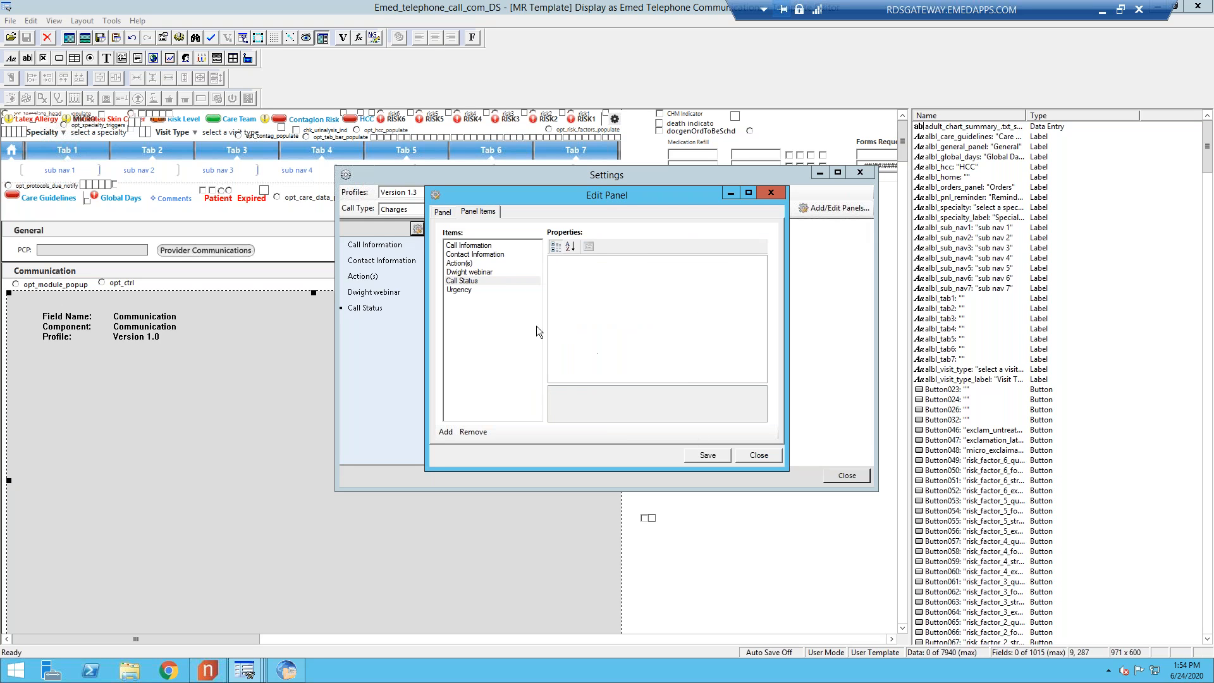
- Set the Call Status item's Sequence to 9, save the panel items and close the panel editor
{"action": "left_click", "coordinate": [474, 282]}
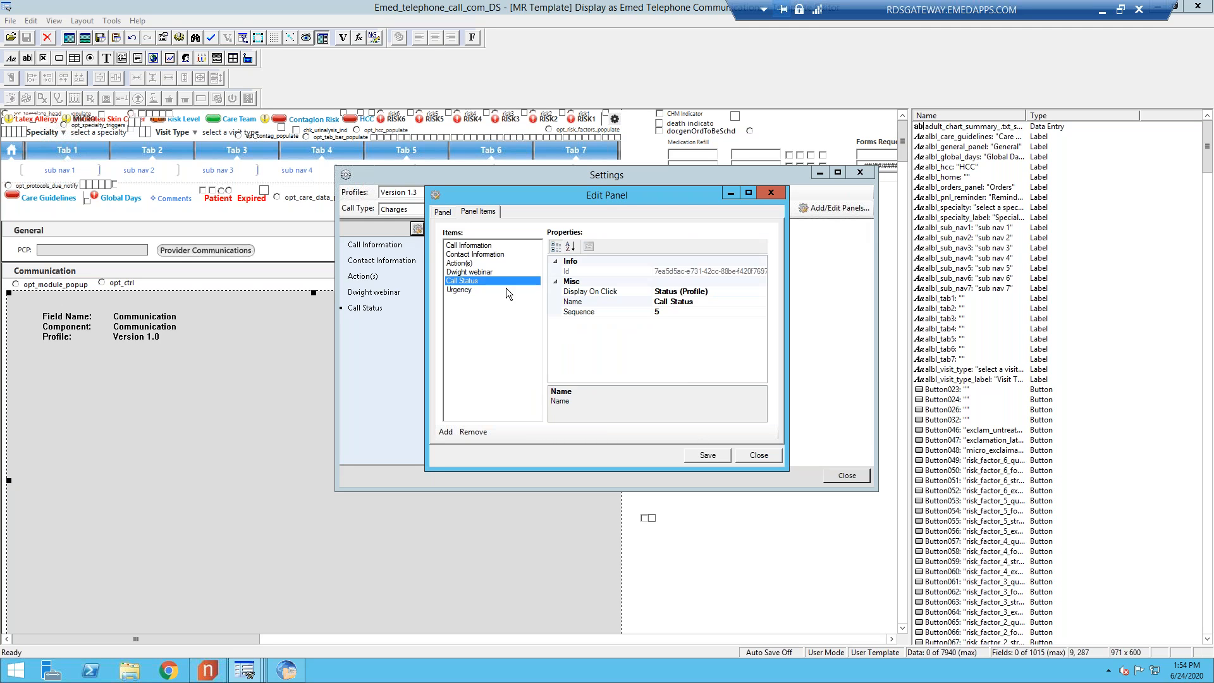
{"action": "left_click", "coordinate": [658, 312]}
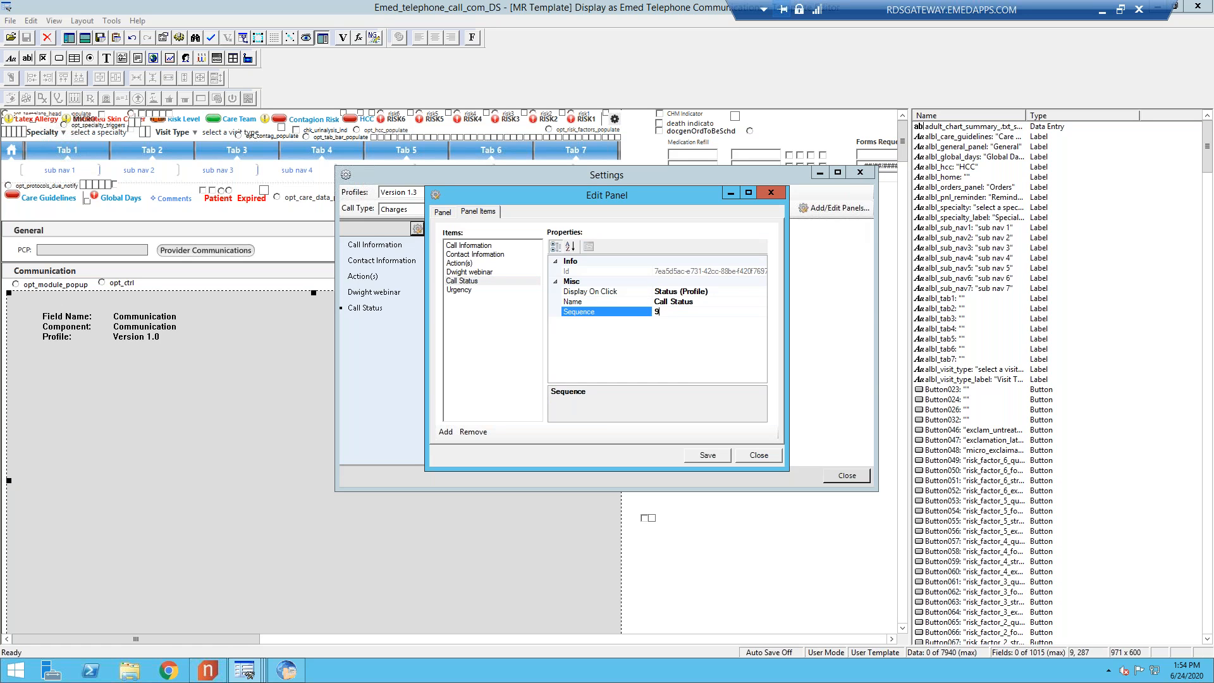
{"action": "left_click", "coordinate": [713, 457]}
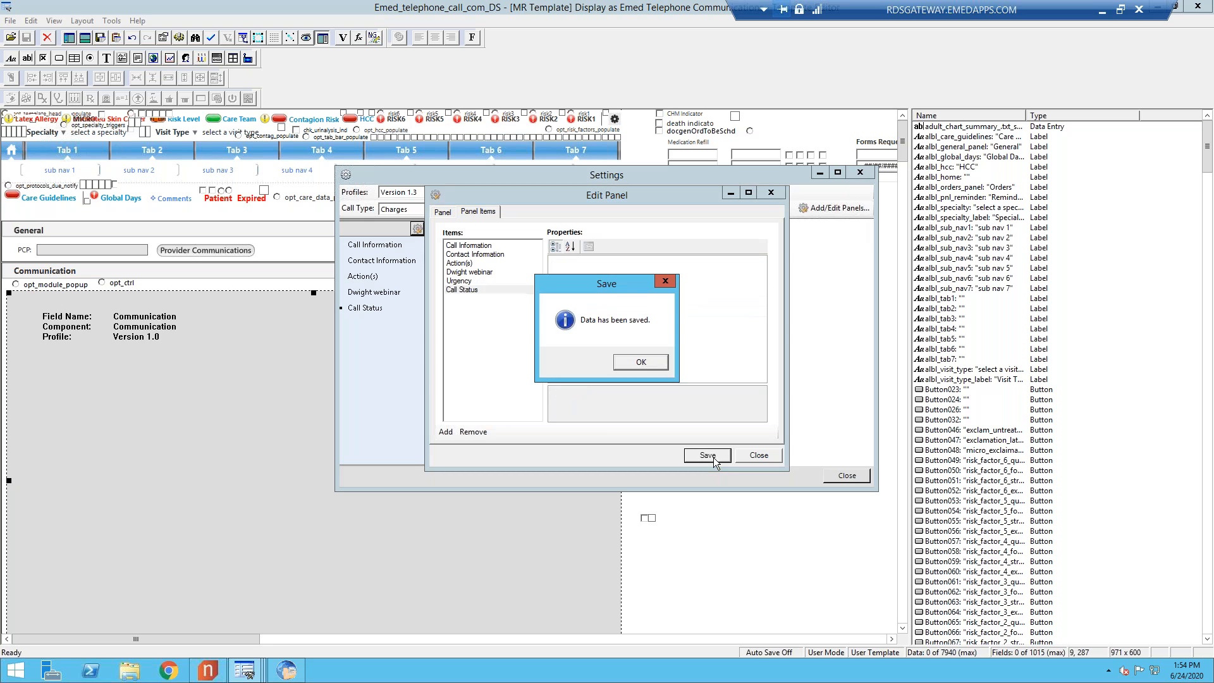
{"action": "left_click", "coordinate": [647, 362]}
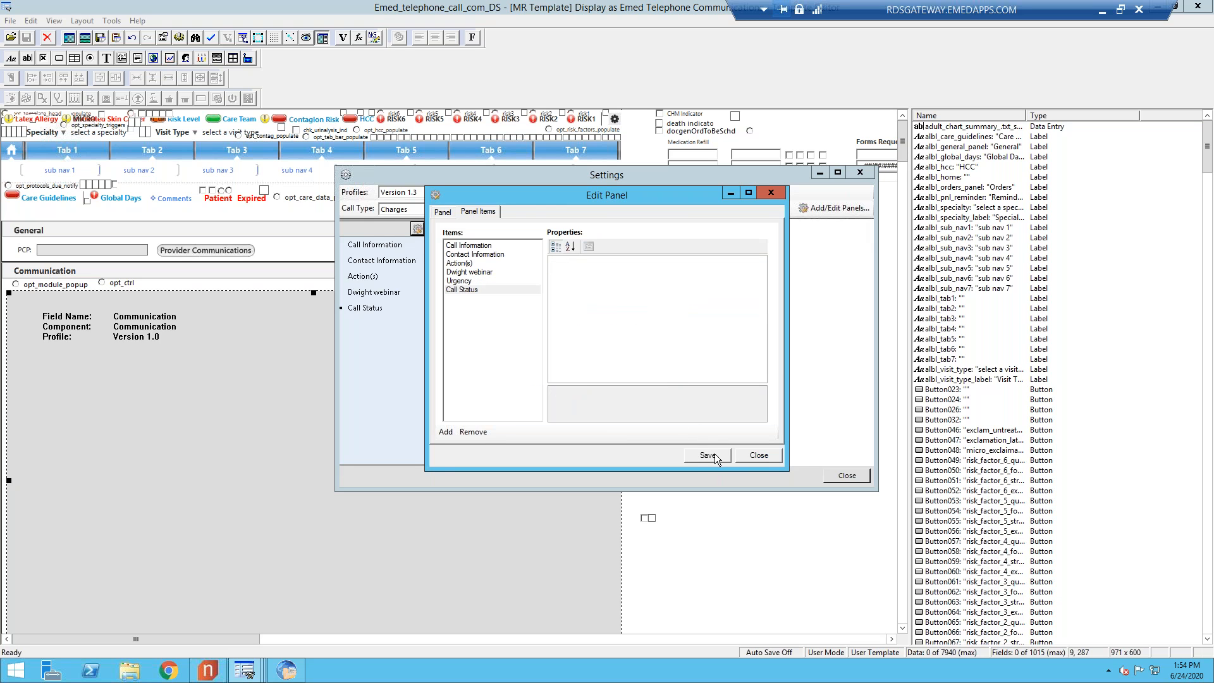
{"action": "left_click", "coordinate": [749, 457]}
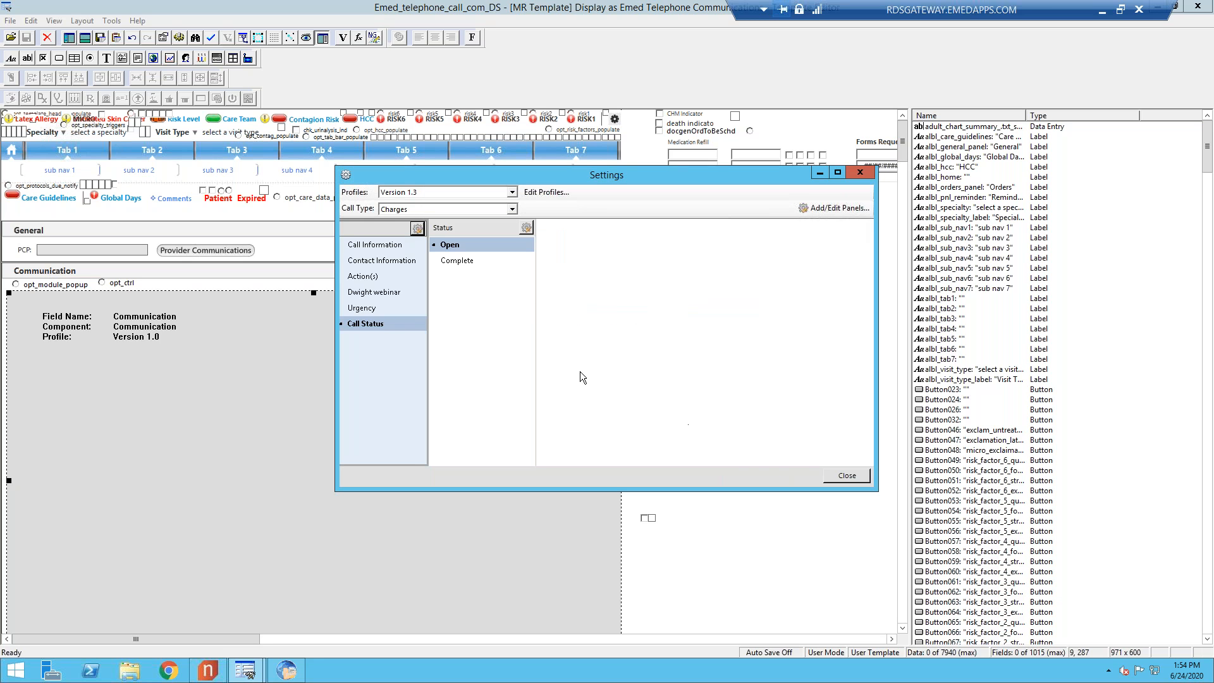
- Preview the Urgency and webinar items of the Charges call type and examine the Test webinar panel's properties
{"action": "left_click", "coordinate": [371, 308]}
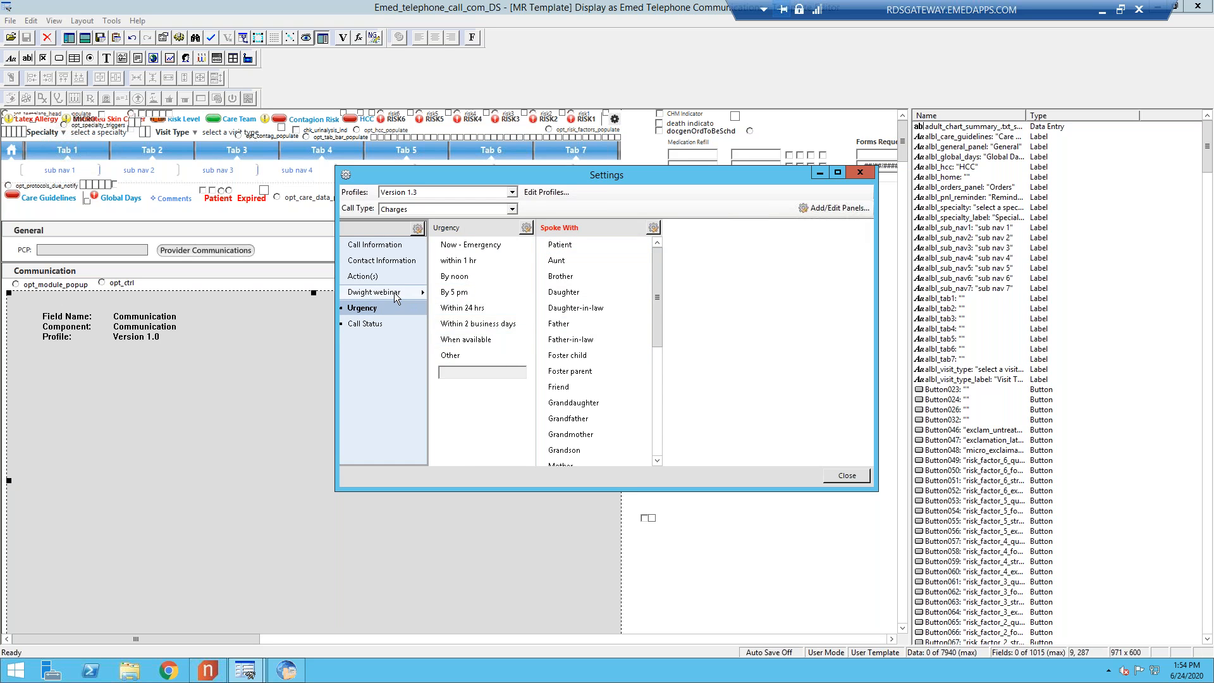
{"action": "left_click", "coordinate": [397, 293]}
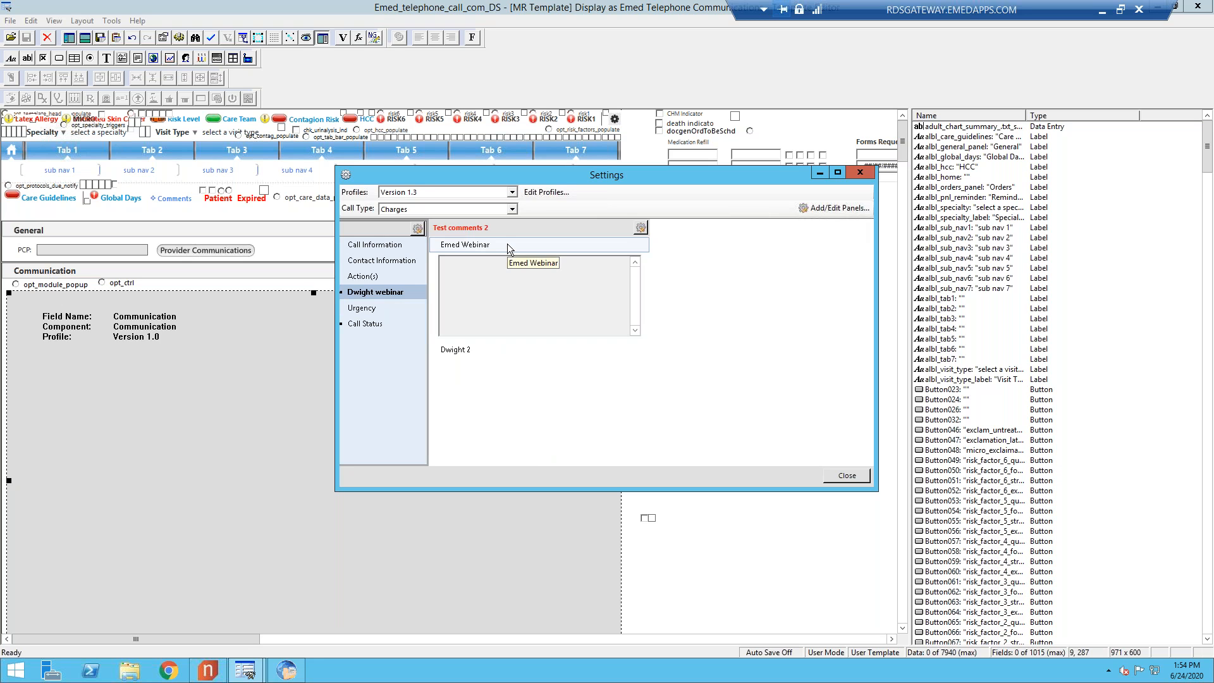
{"action": "left_click", "coordinate": [517, 287]}
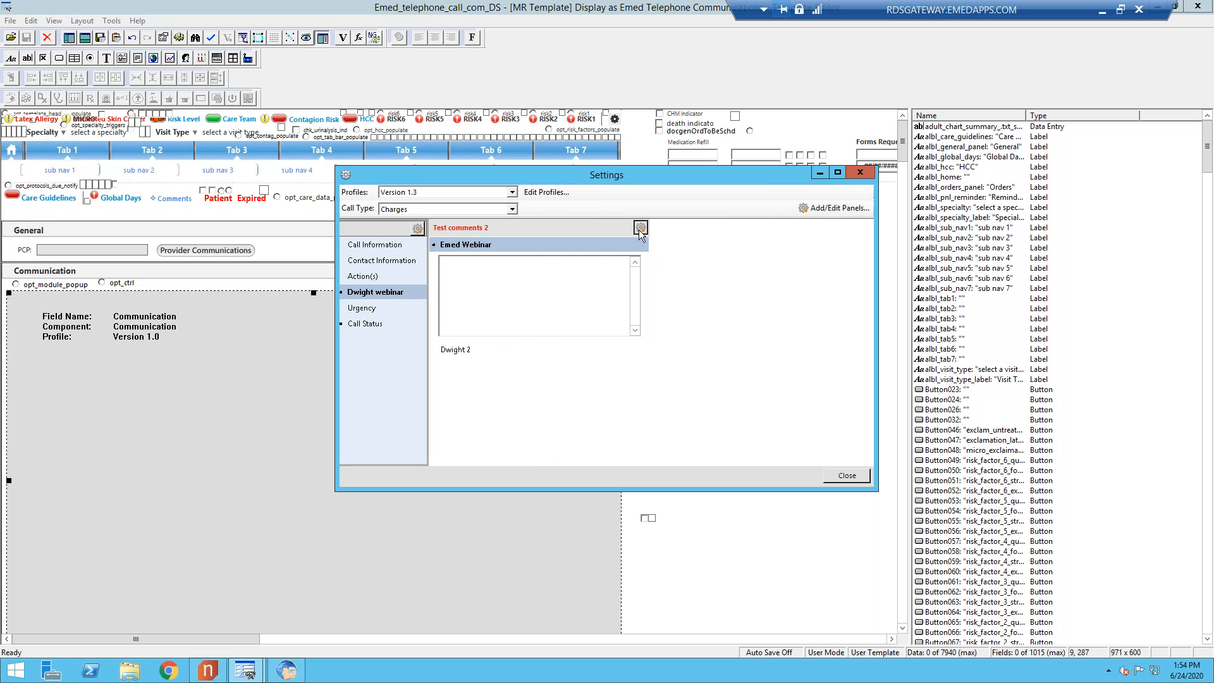
{"action": "left_click", "coordinate": [641, 228]}
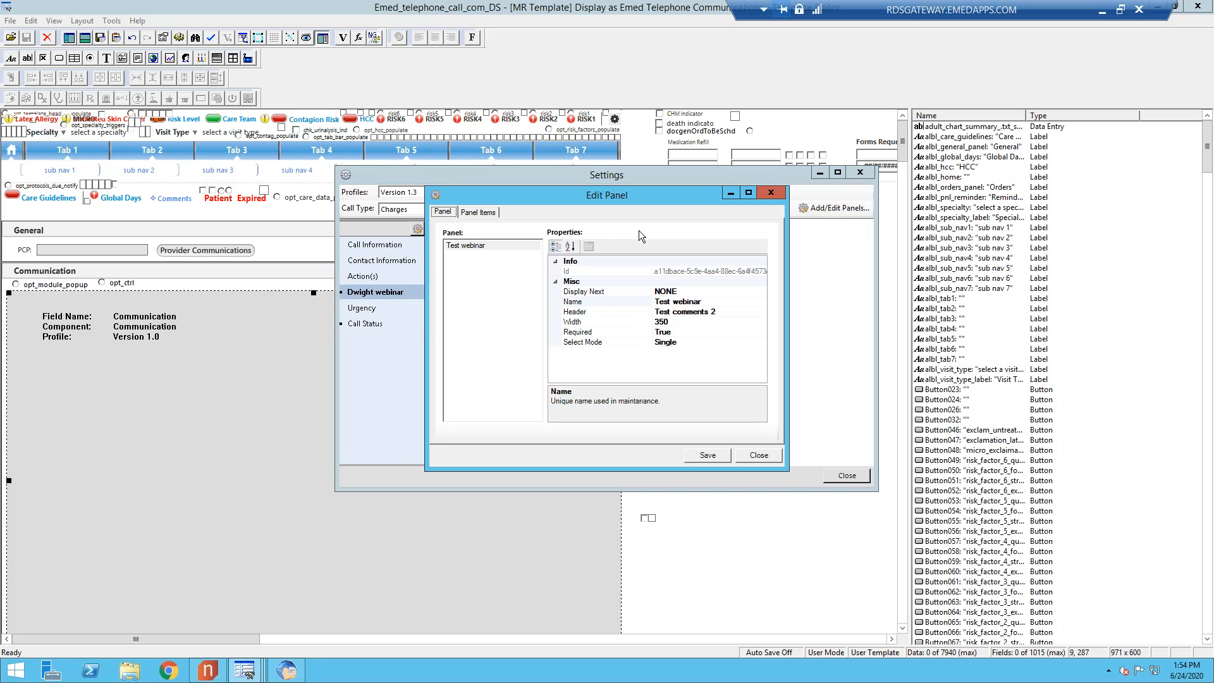
{"action": "left_click", "coordinate": [748, 456]}
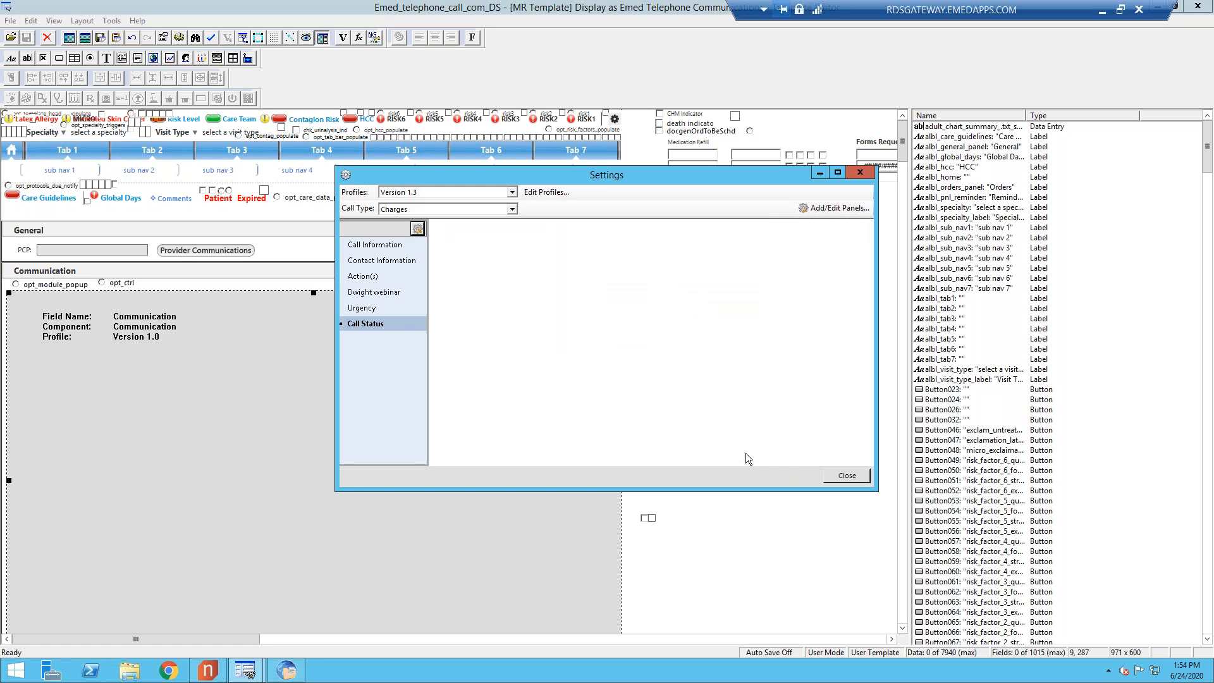
- Close the component settings, apply the Version 1.3 profile to the Communication component and save the template
{"action": "left_click", "coordinate": [846, 475]}
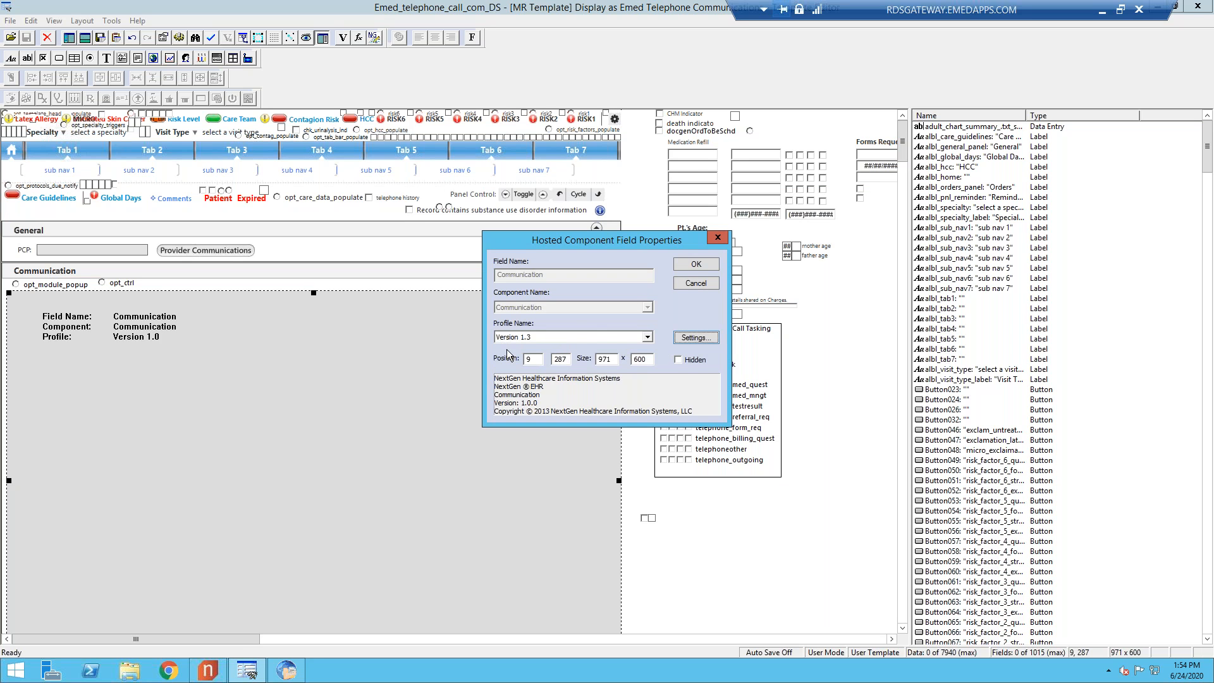
{"action": "left_click", "coordinate": [697, 264]}
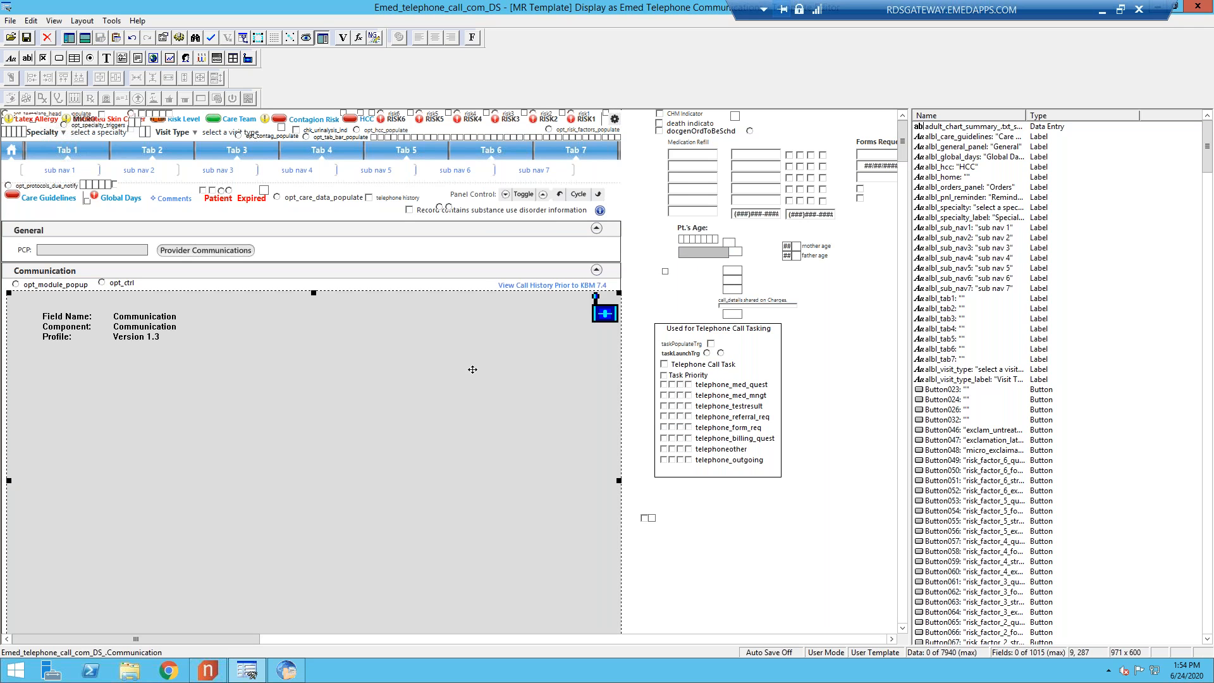
{"action": "left_click", "coordinate": [27, 38]}
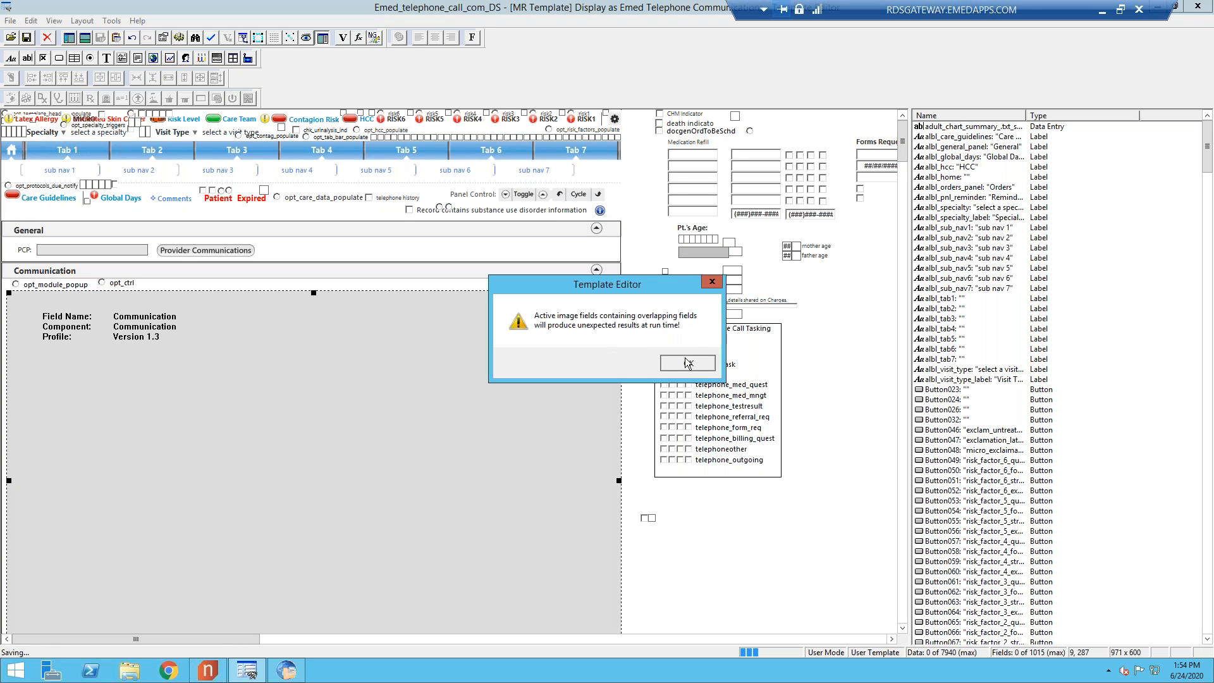
{"action": "left_click", "coordinate": [688, 363]}
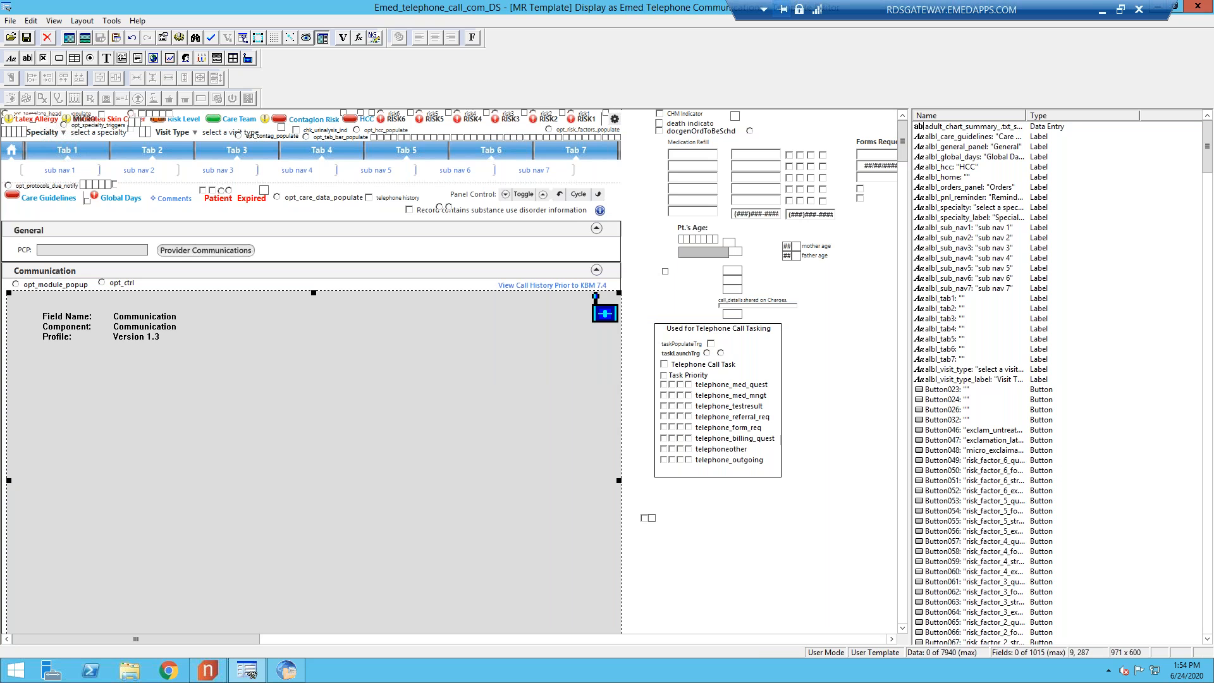
- Switch to NextGen Enterprise EHR, open Emed Telephone Communications from the 06/24/2020 encounter and choose the Charges call type
{"action": "left_click", "coordinate": [290, 674]}
{"action": "double_click", "coordinate": [1082, 239]}
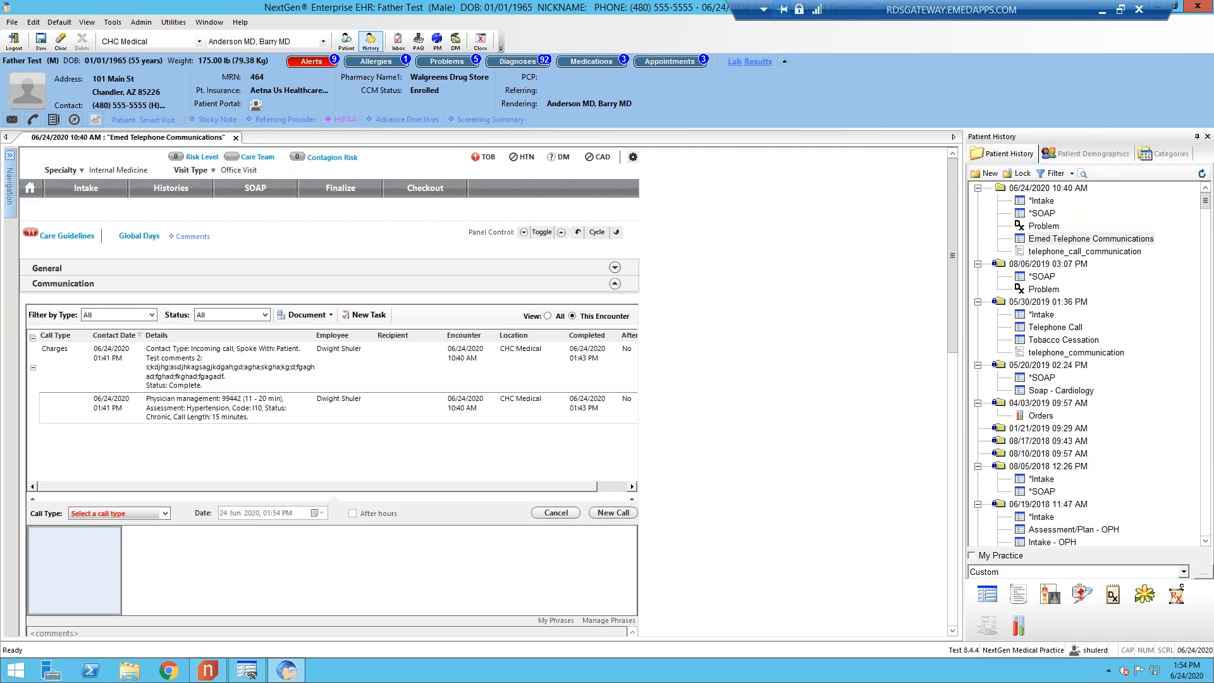
{"action": "left_click", "coordinate": [166, 511]}
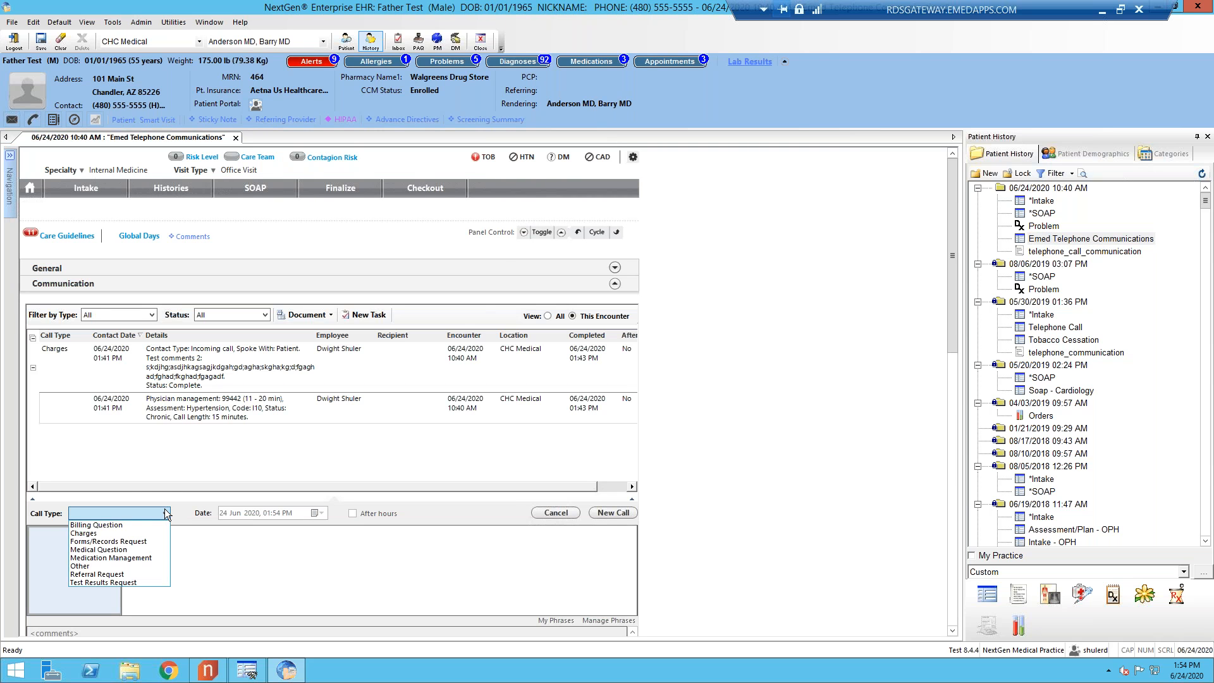
{"action": "left_click", "coordinate": [127, 533]}
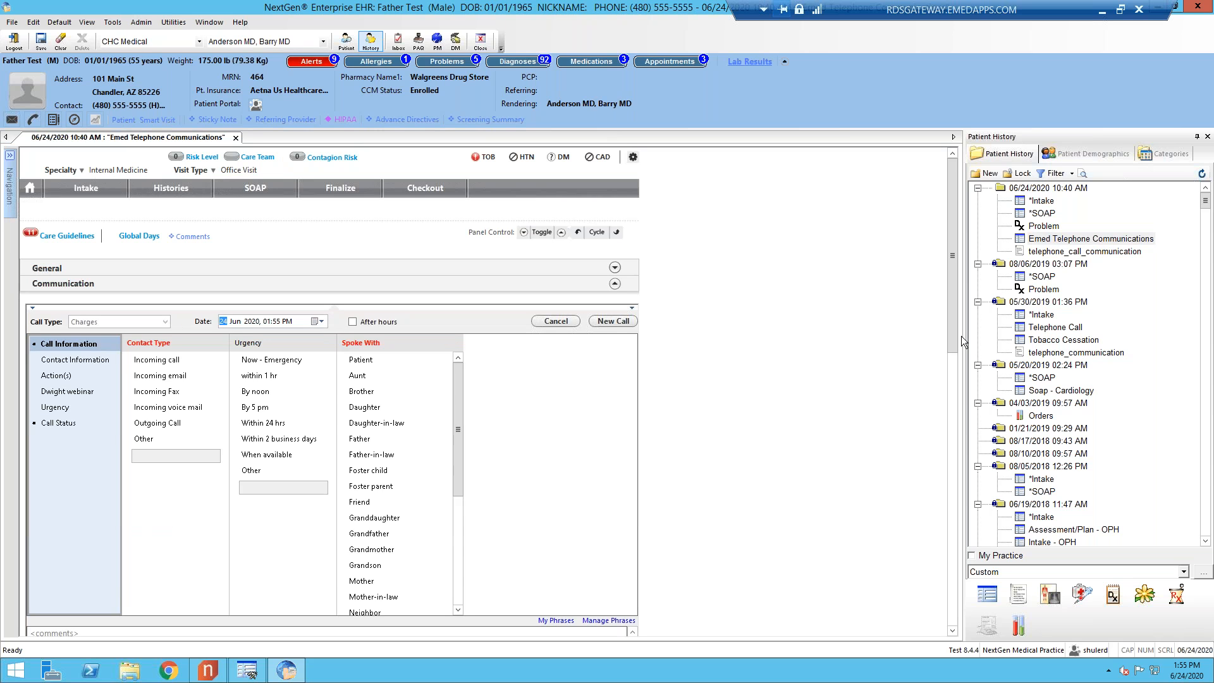
- Check the call's Urgency section, enter asd;kfha;wdhgakdjh;fgadjhkfaw;G under Emed Webinar in the webinar section and select the option below it
{"action": "scroll", "coordinate": [955, 364], "scroll_direction": "down", "scroll_amount": 5}
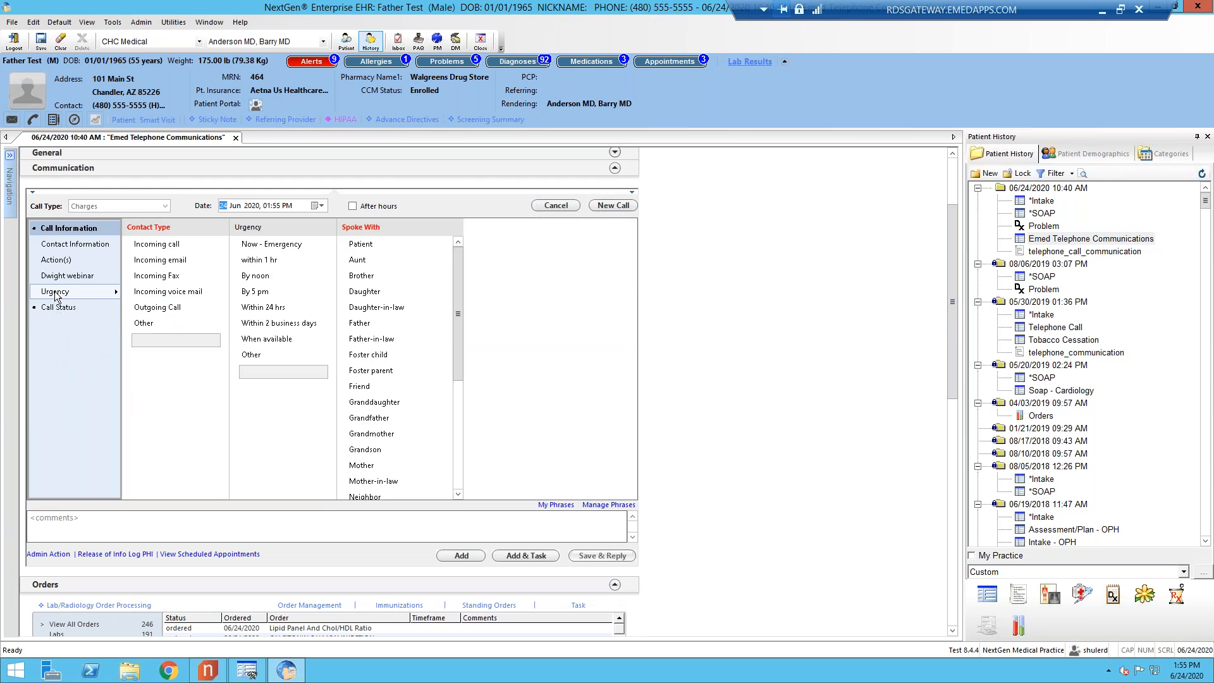
{"action": "left_click", "coordinate": [55, 295]}
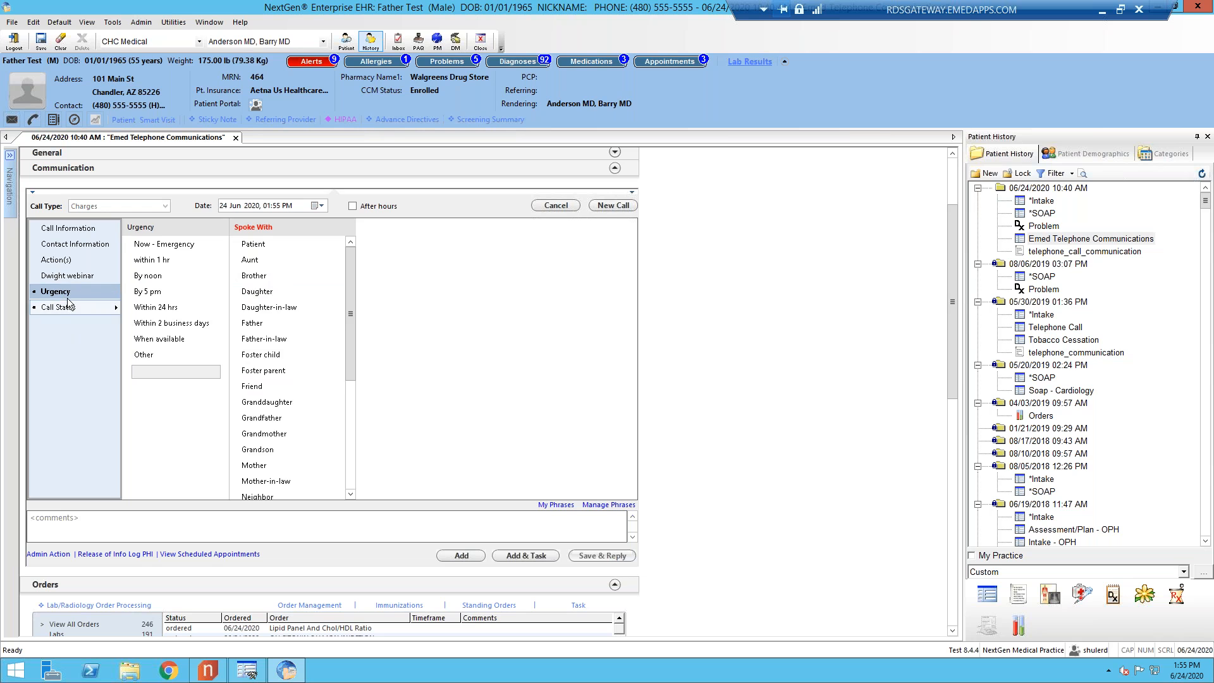
{"action": "left_click", "coordinate": [67, 276]}
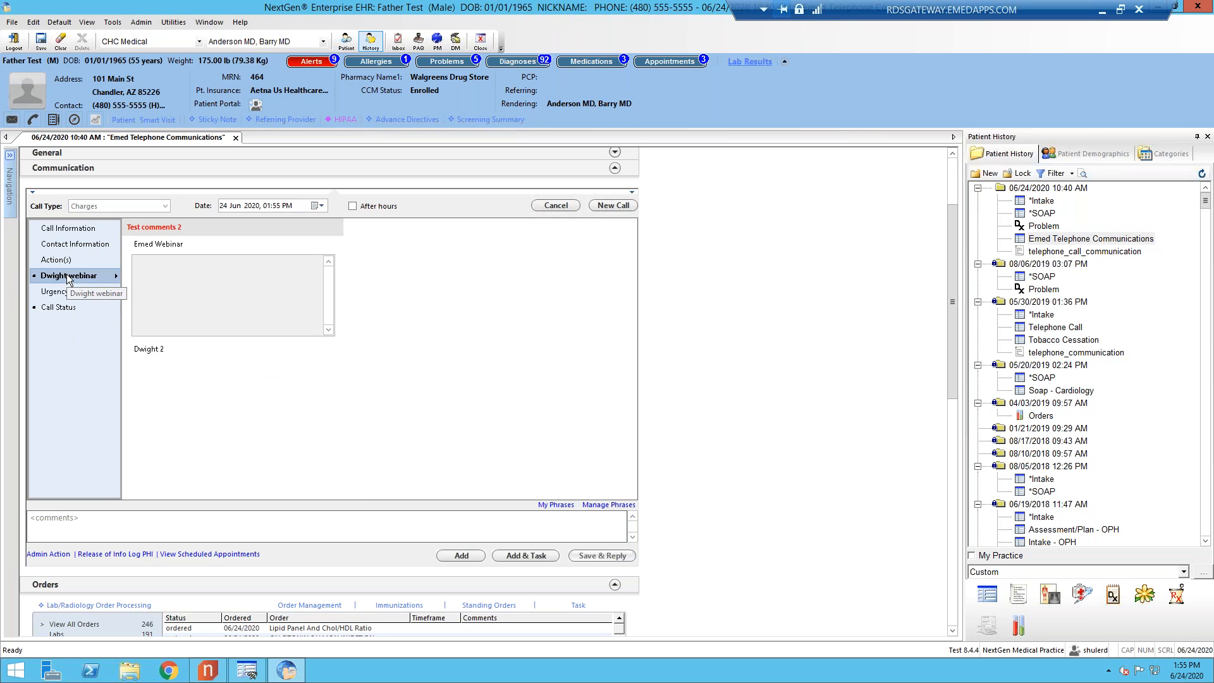
{"action": "left_click", "coordinate": [207, 264]}
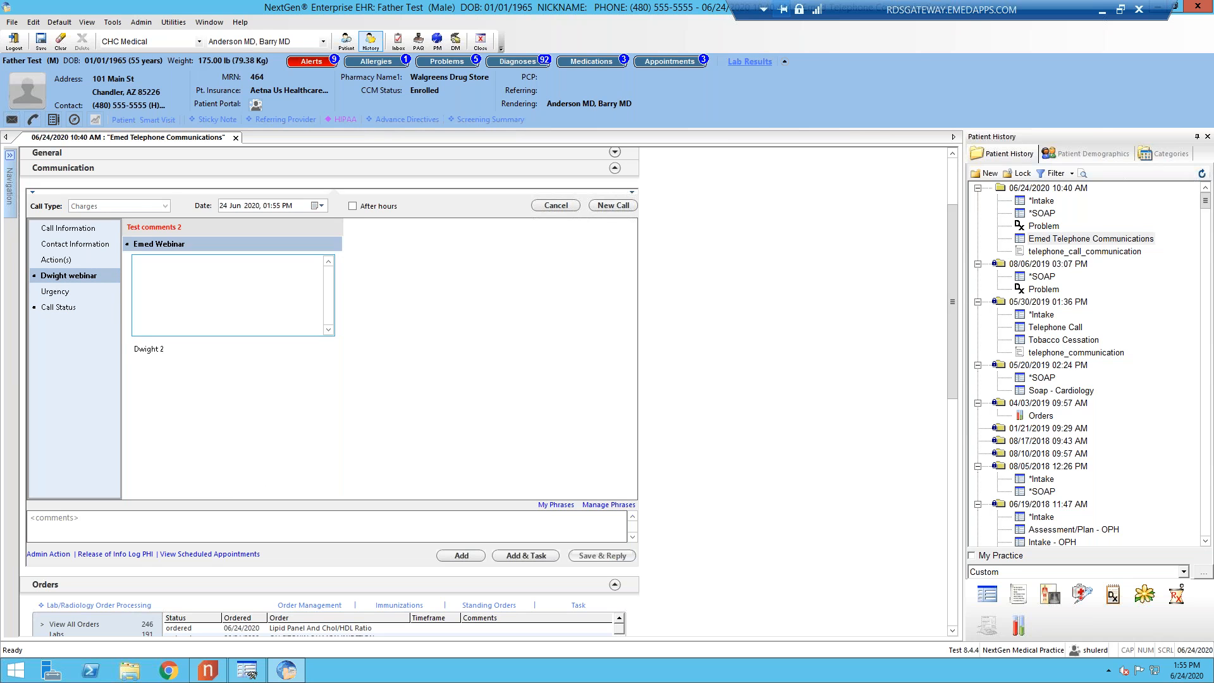
{"action": "type", "text": "asd;kfha;wdhgakdjh;fgadjhkfaw;G"}
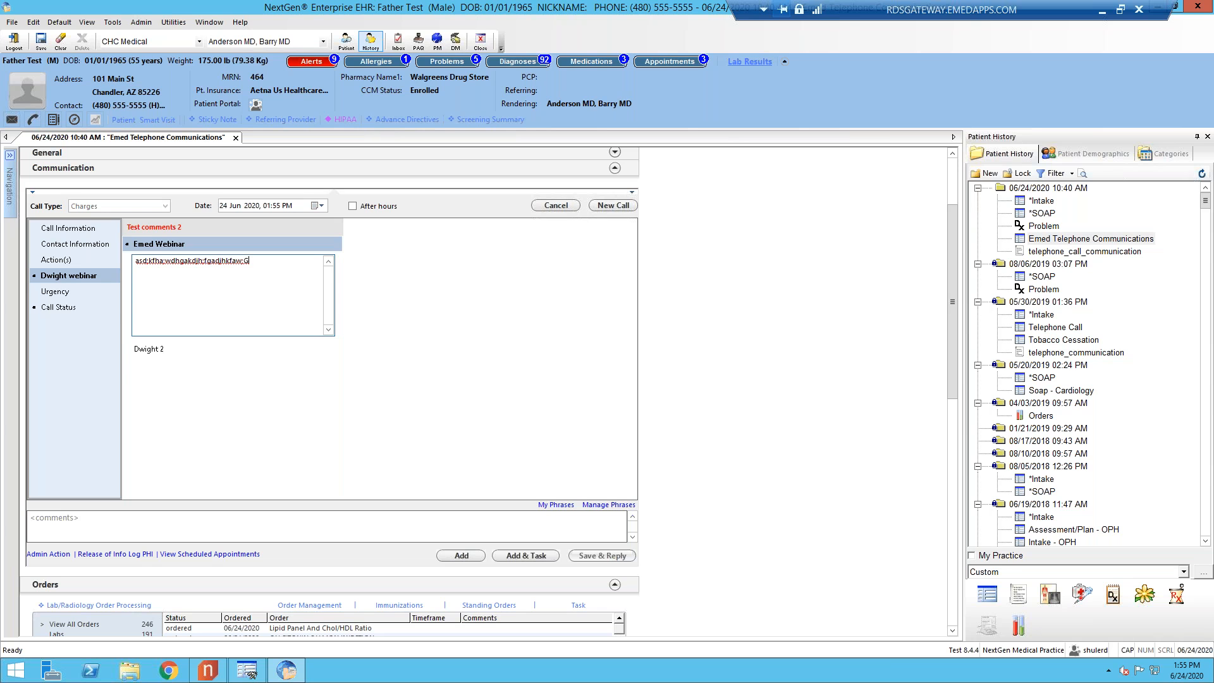
{"action": "left_click", "coordinate": [142, 352]}
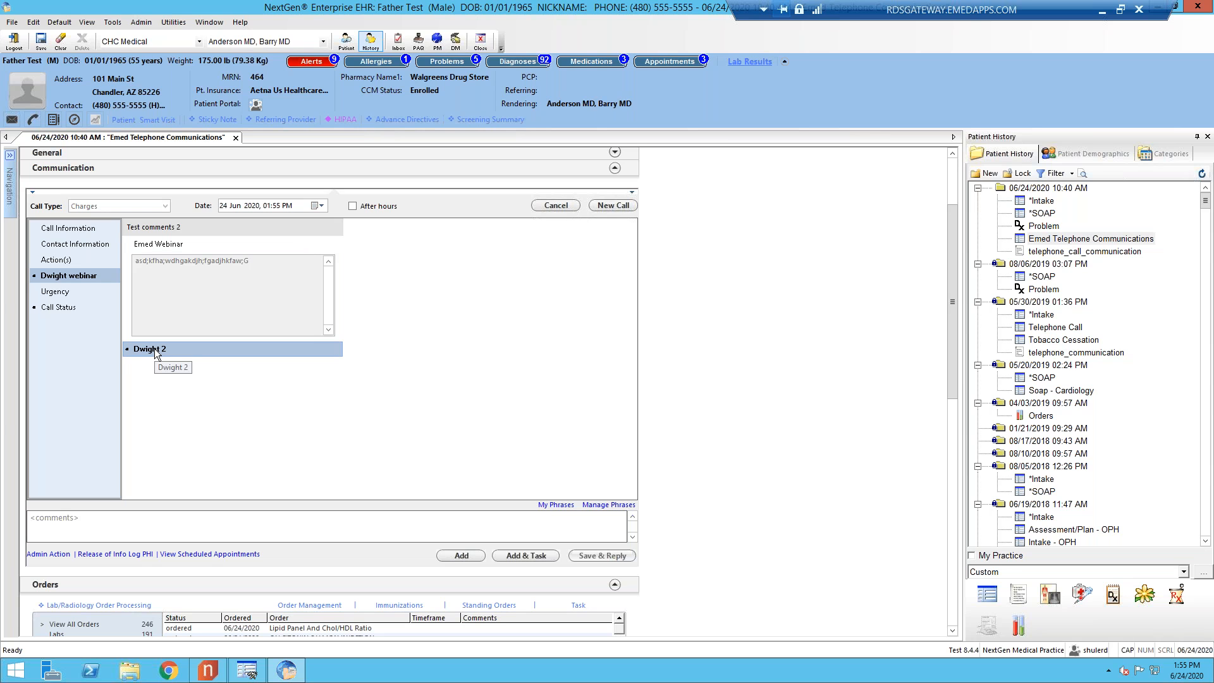
- In the Call Information section, set Contact Type to Incoming email and Spoke With to Patient
{"action": "left_click", "coordinate": [77, 233]}
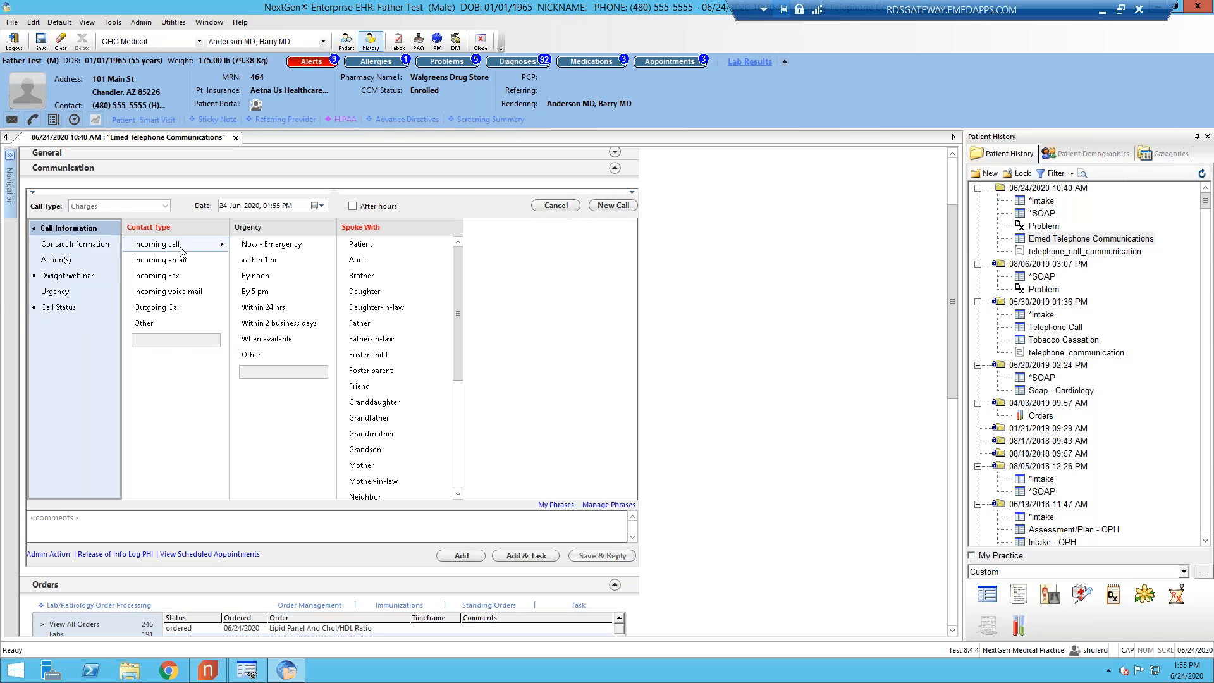
{"action": "left_click", "coordinate": [168, 261]}
{"action": "left_click", "coordinate": [367, 244]}
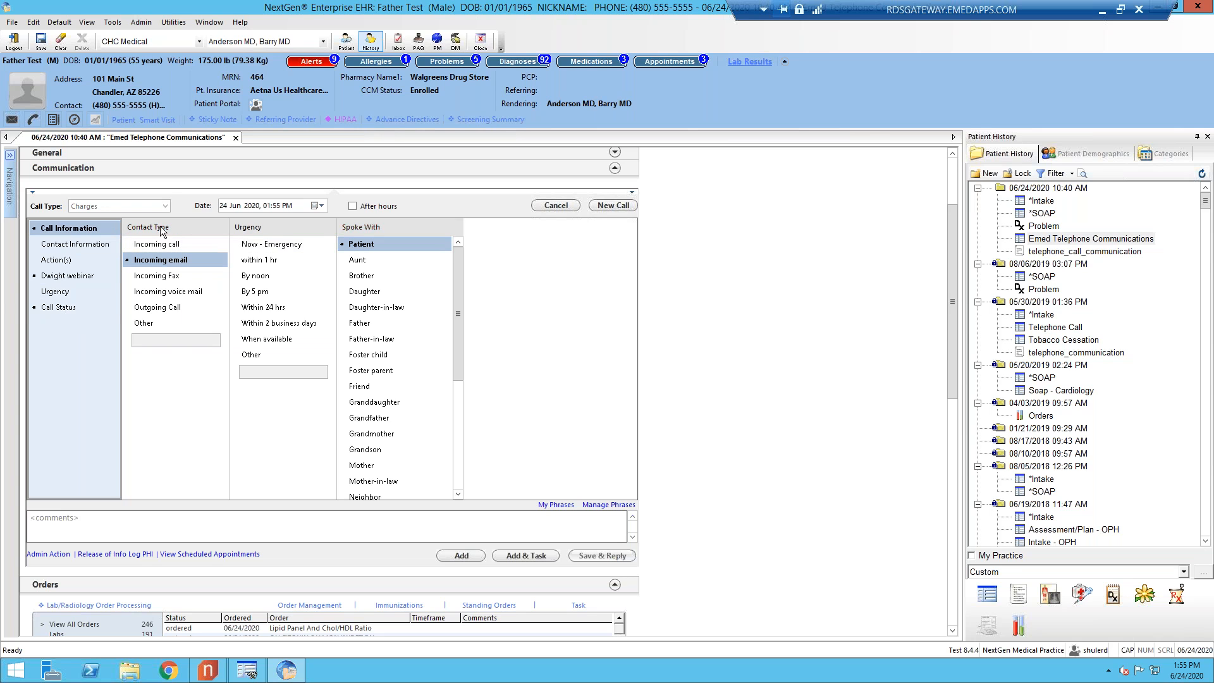
- Check the call's Contact Information section and choose physician management code 99442 (11 - 20 min) in its Action(s) section
{"action": "left_click", "coordinate": [89, 246]}
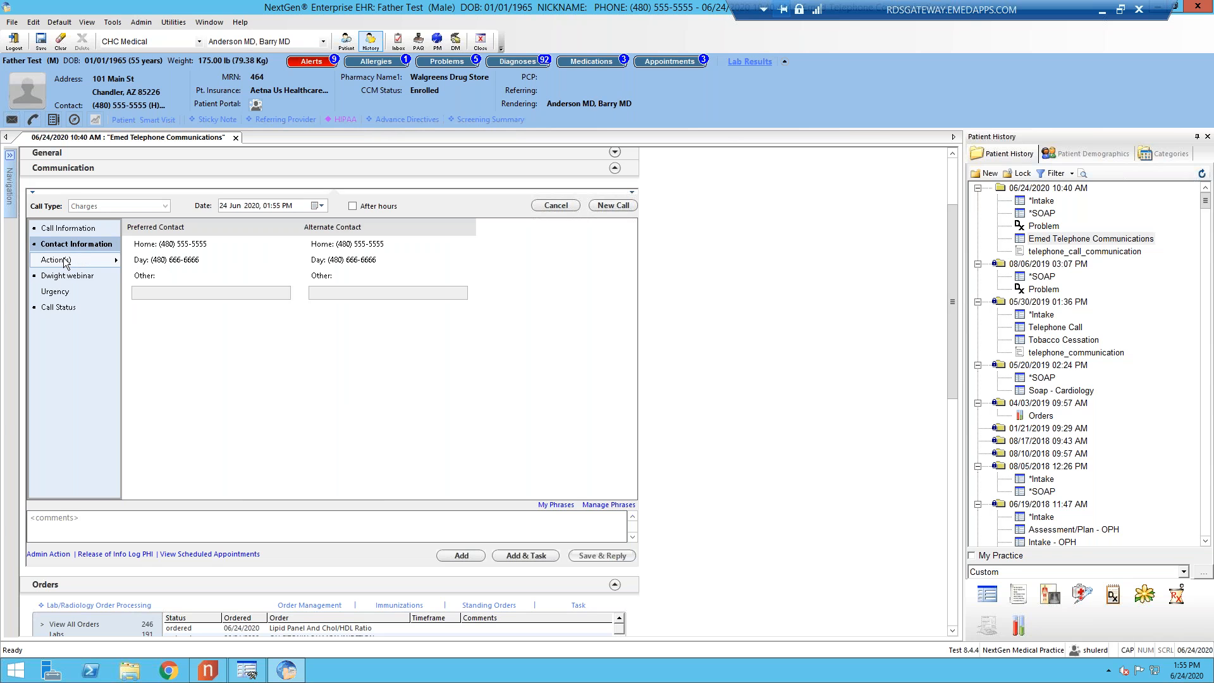
{"action": "left_click", "coordinate": [67, 262]}
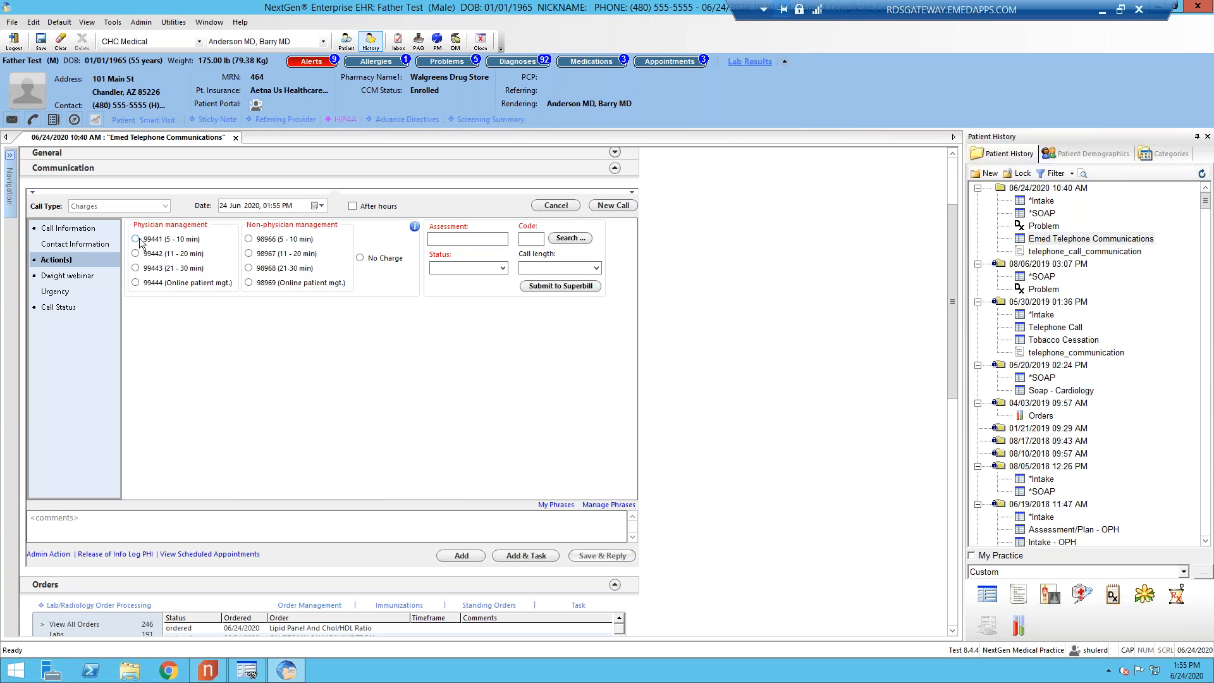
{"action": "left_click", "coordinate": [136, 254]}
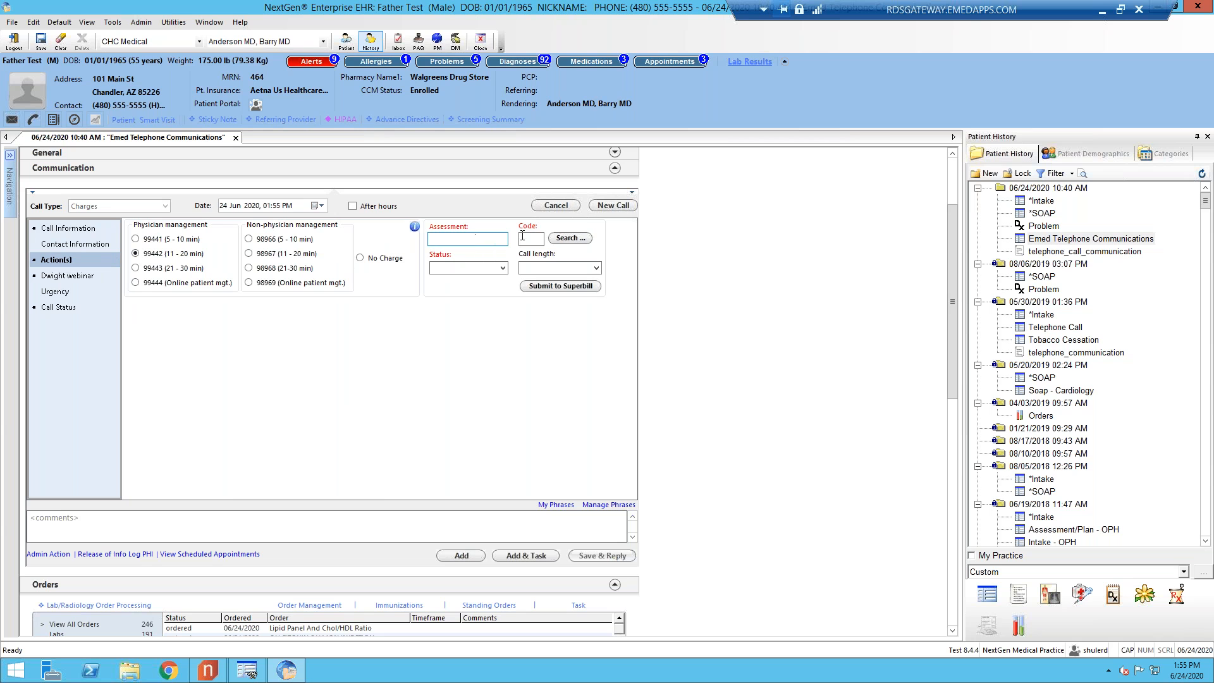
- Set the assessment to Hypertension (I10) from the patient's diagnoses with status Chronic, and submit the charge to the superbill
{"action": "left_click", "coordinate": [433, 255]}
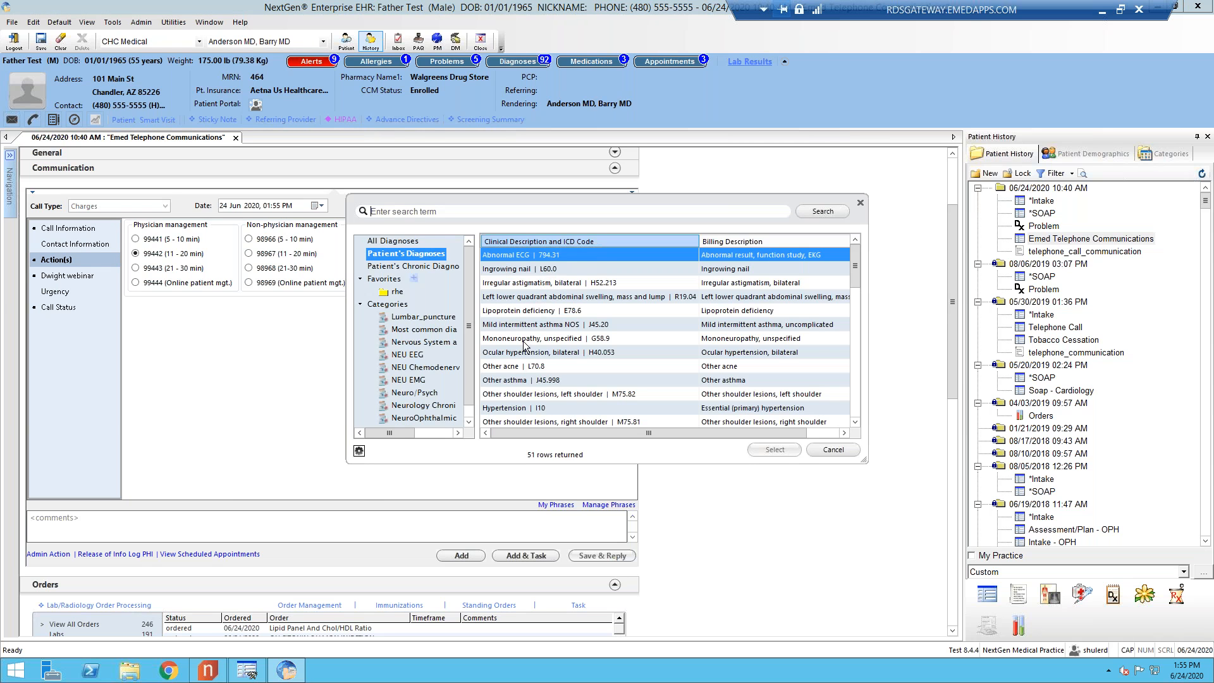
{"action": "left_click", "coordinate": [531, 407]}
{"action": "left_click", "coordinate": [770, 450]}
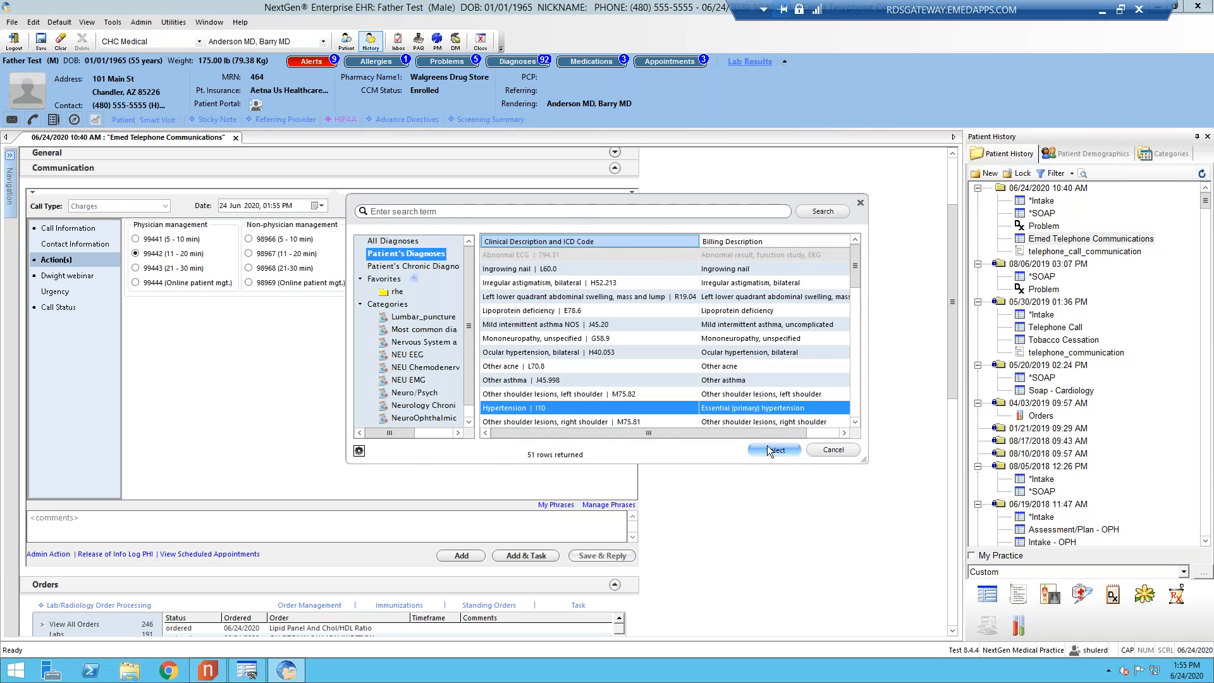
{"action": "left_click", "coordinate": [504, 268]}
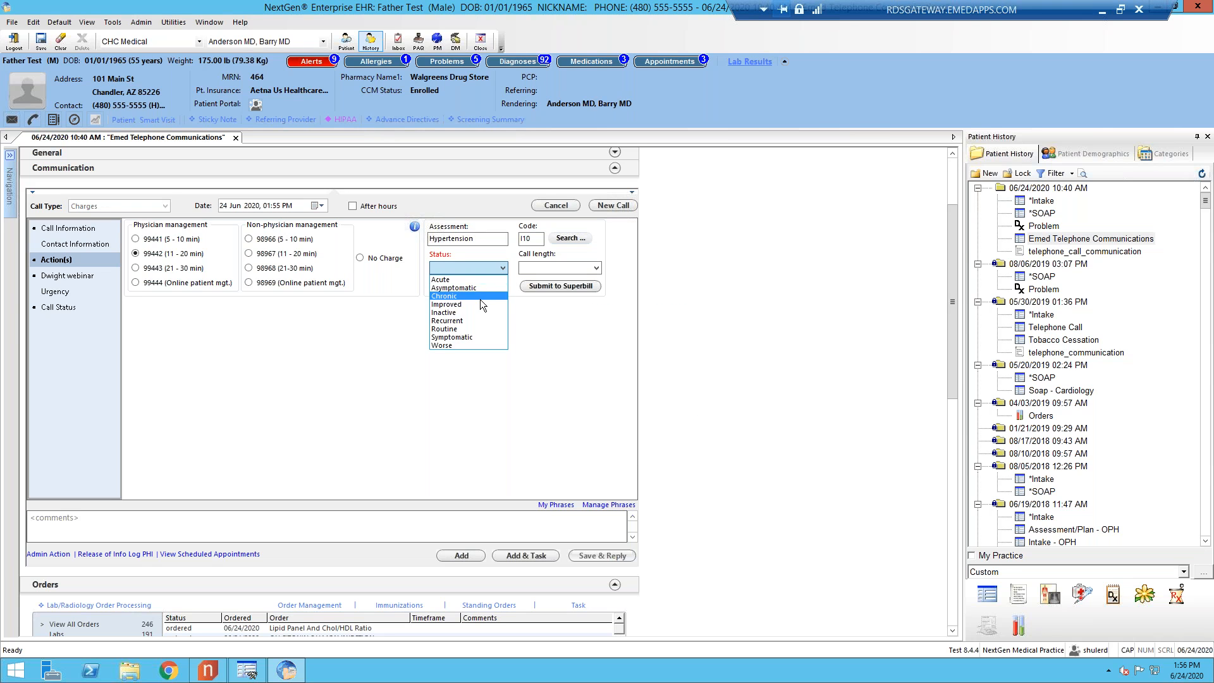
{"action": "left_click", "coordinate": [480, 298]}
{"action": "left_click", "coordinate": [549, 287]}
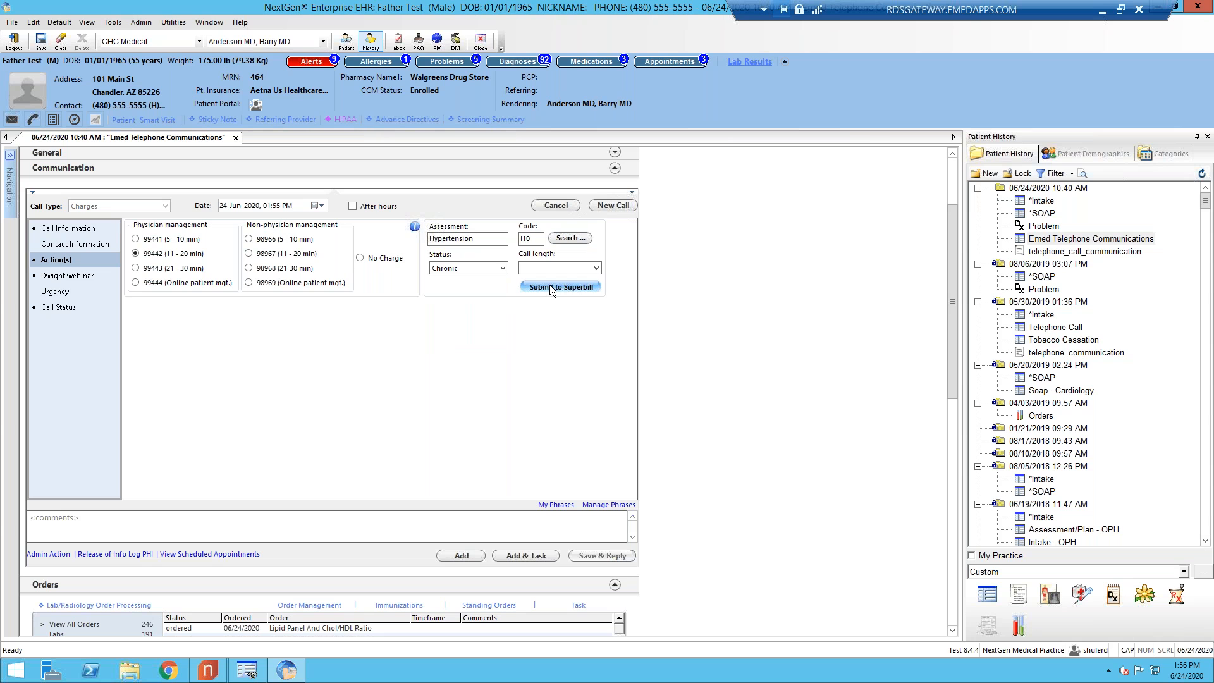
{"action": "left_click", "coordinate": [617, 370]}
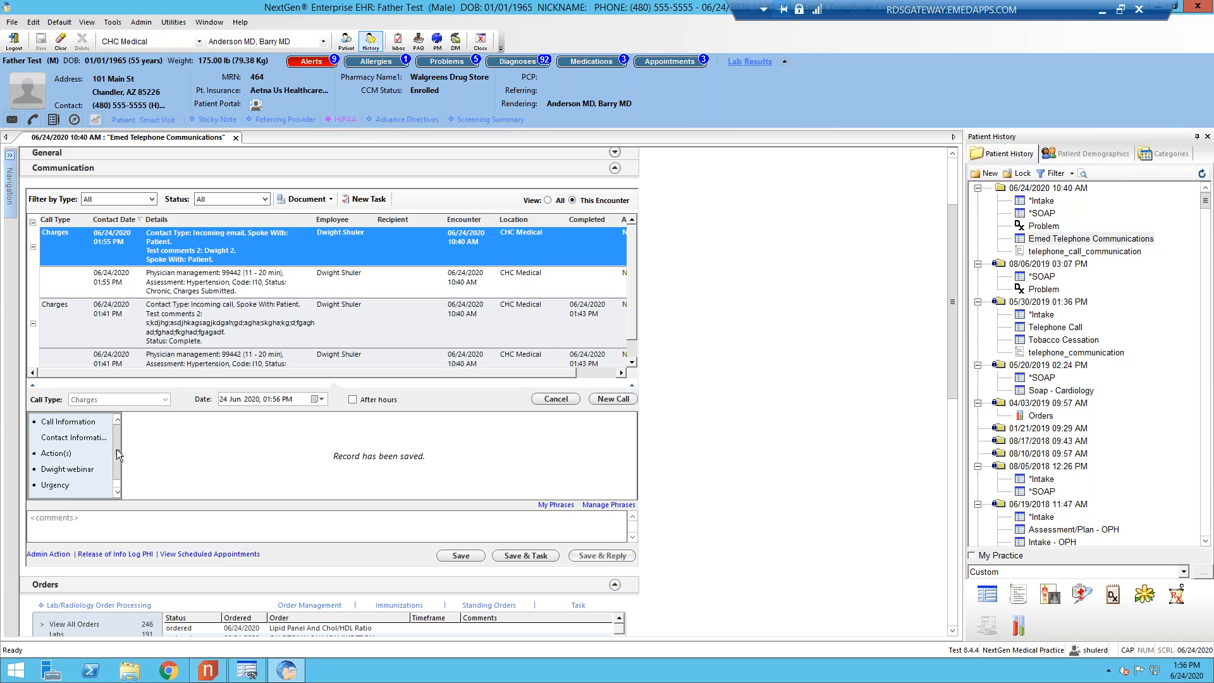
- Review the Action(s) and webinar sections of the submitted Charges call and save the call
{"action": "left_click", "coordinate": [84, 456]}
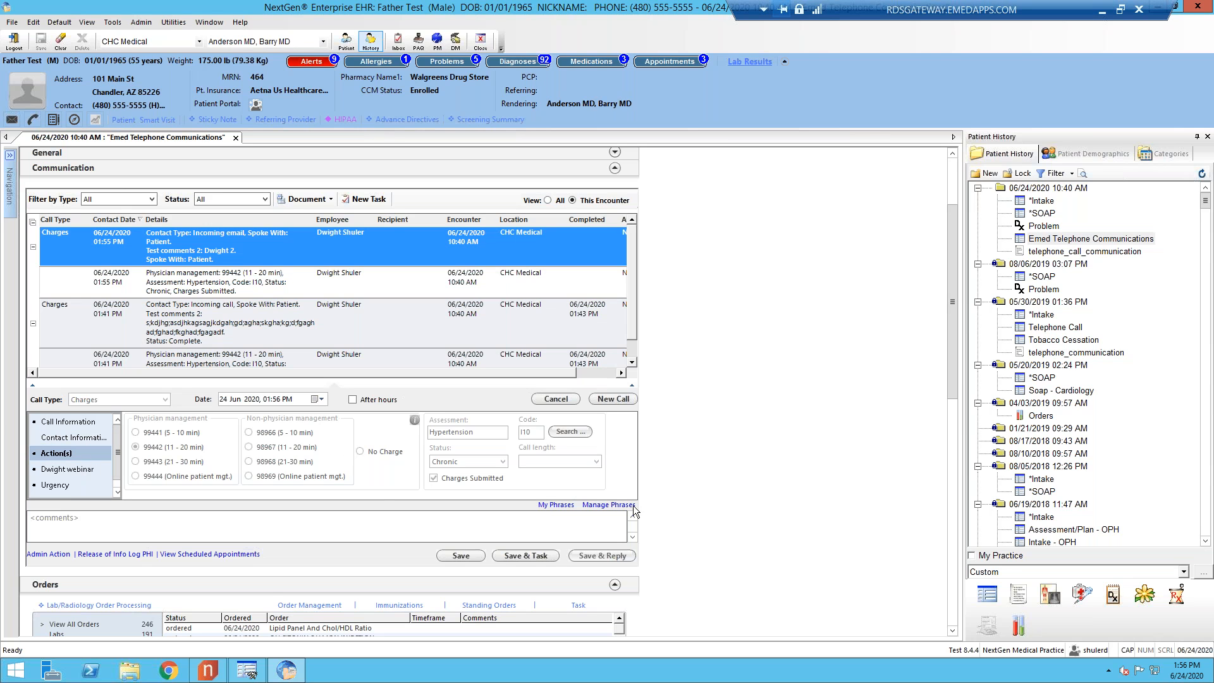
{"action": "left_click", "coordinate": [67, 469]}
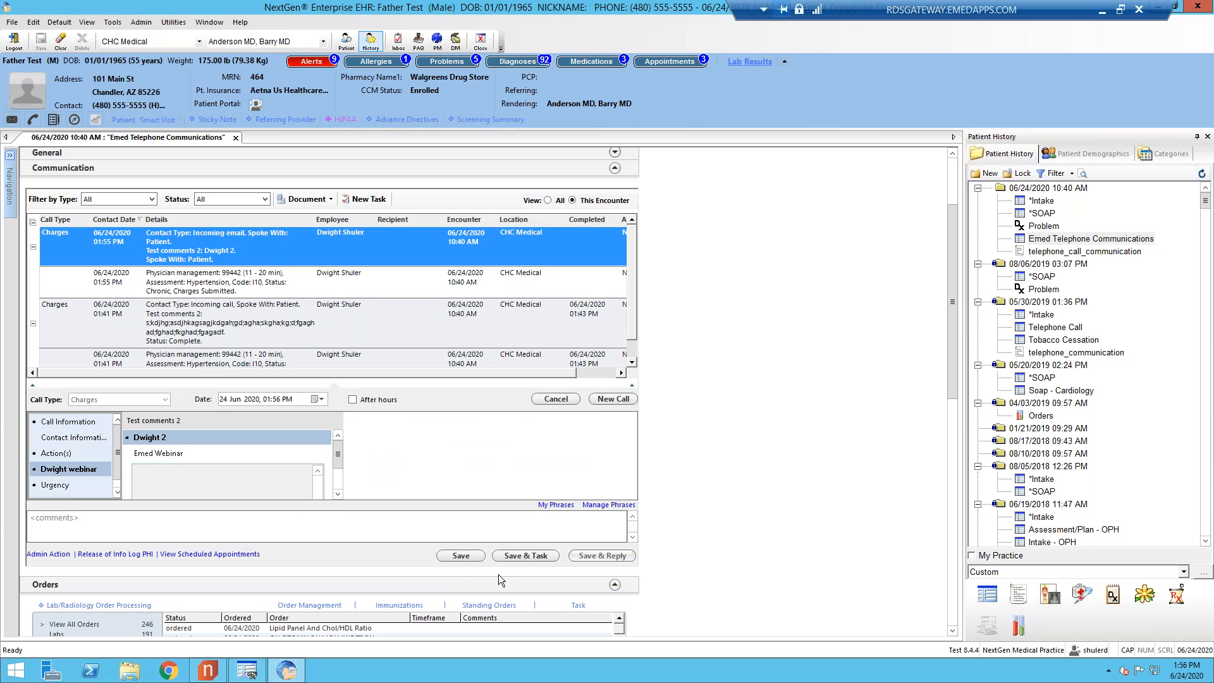
{"action": "left_click", "coordinate": [461, 556]}
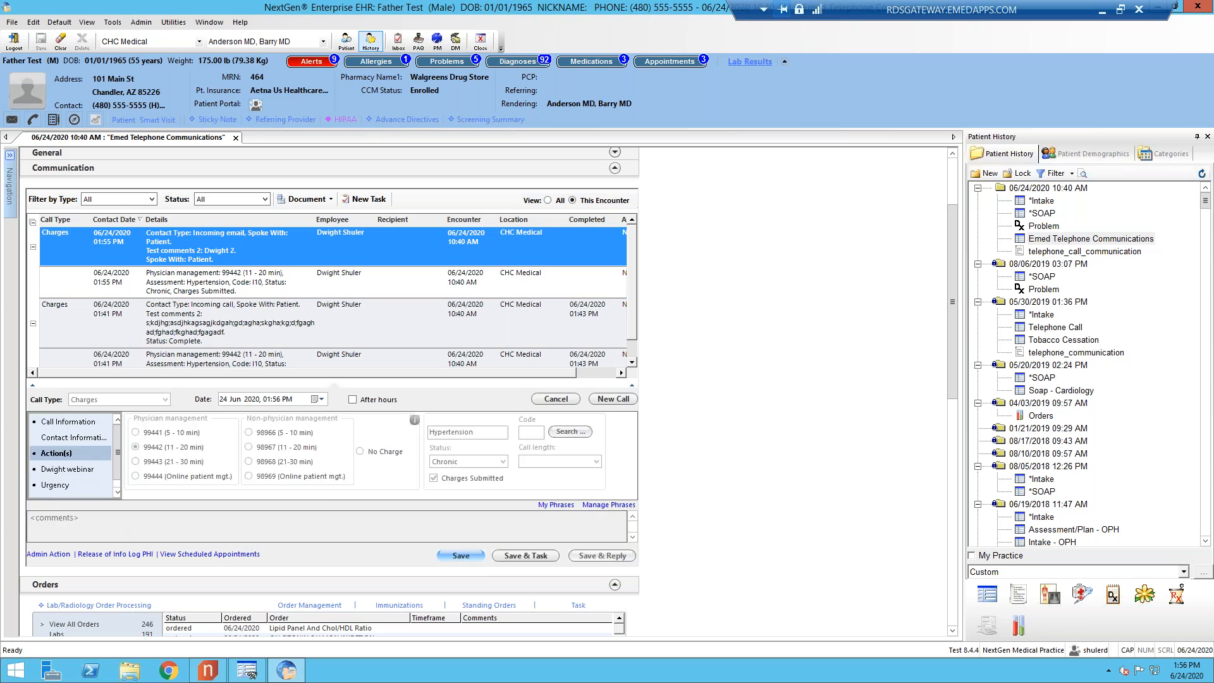